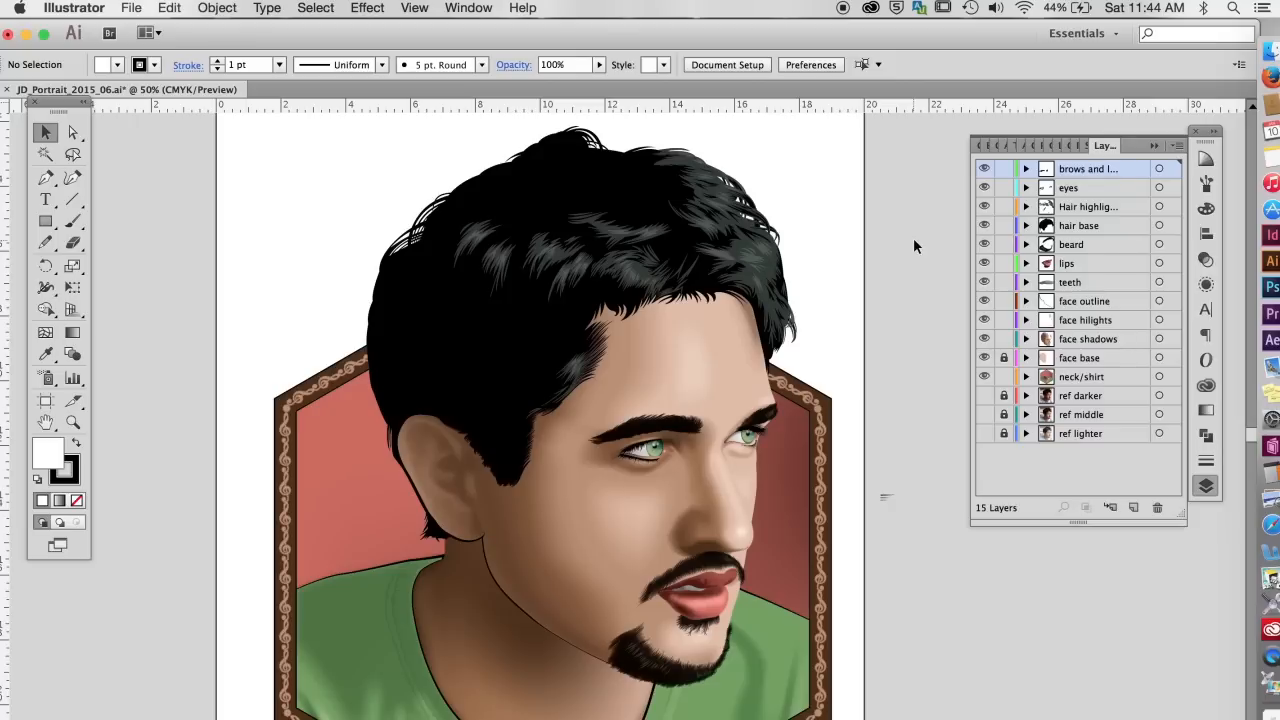
Step: Show the reference layers, hide all artwork layers from brows to neck/shirt, and hide ref darker and ref middle, leaving ref lighter
{"action": "left_click_drag", "start_coordinate": [984, 395], "coordinate": [984, 433]}
{"action": "left_click_drag", "start_coordinate": [985, 377], "coordinate": [984, 168]}
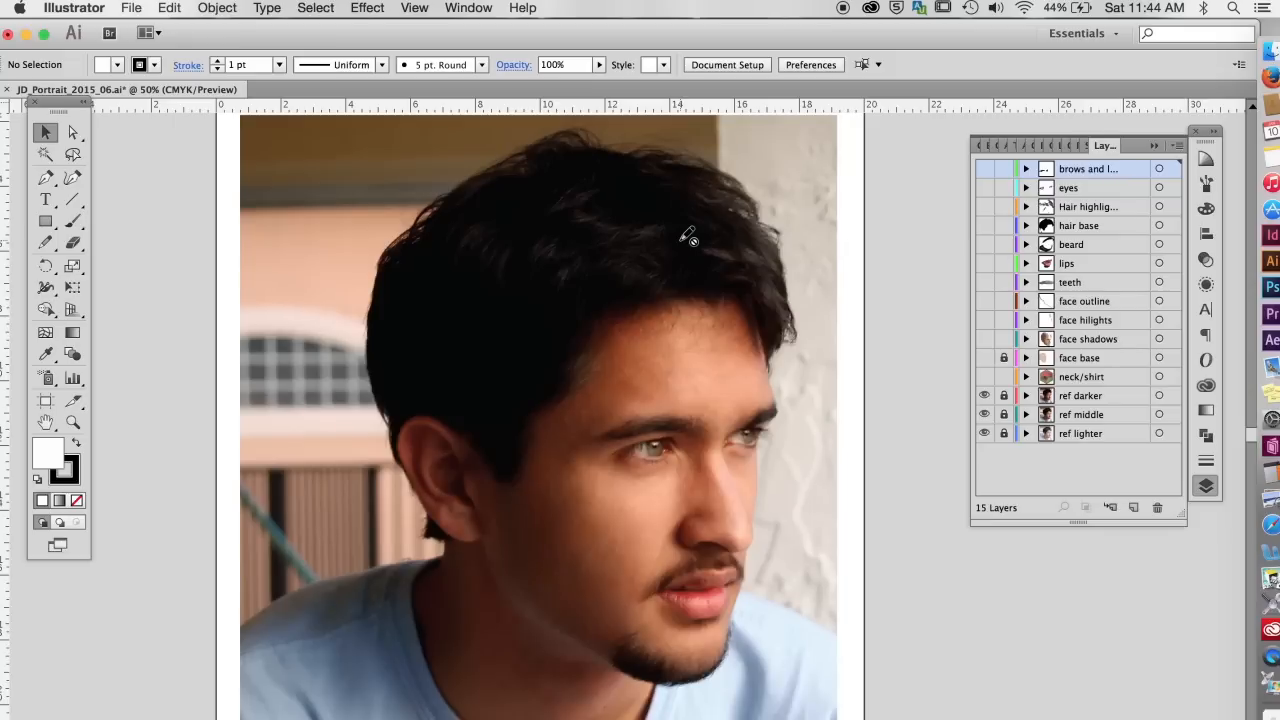
{"action": "left_click", "coordinate": [984, 396]}
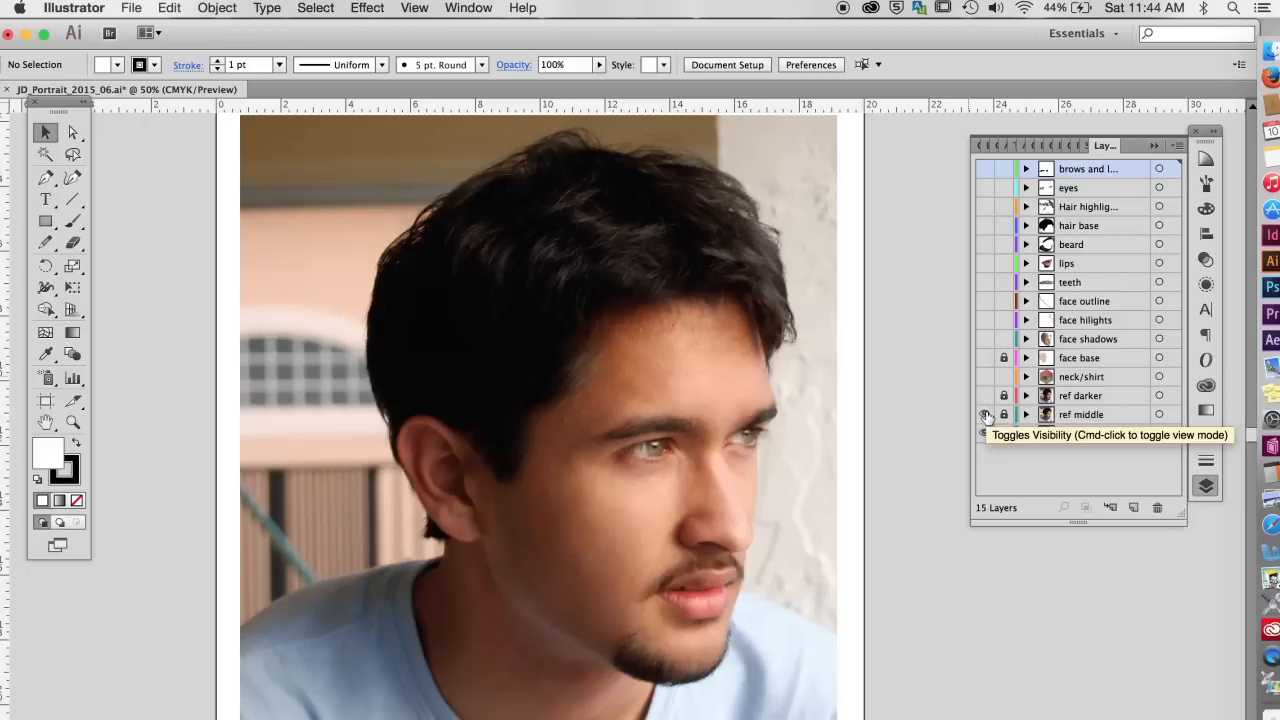
{"action": "left_click", "coordinate": [984, 415]}
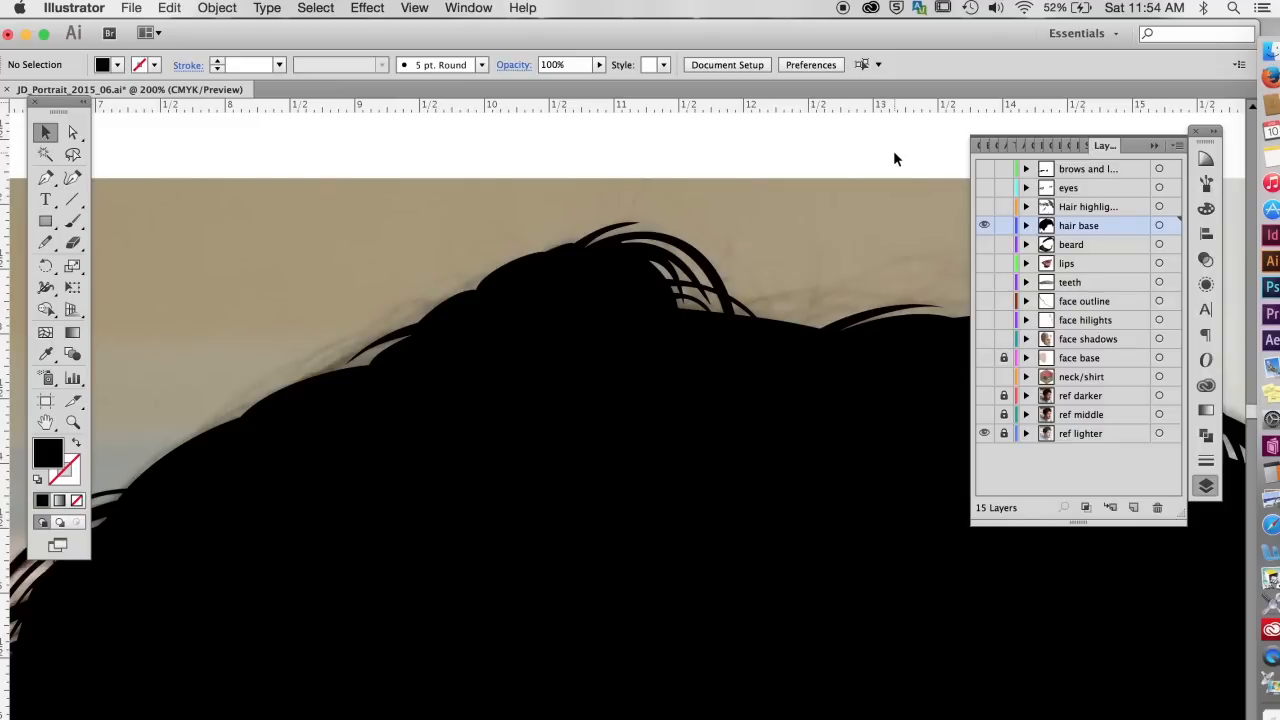
Step: Replace the hair base shape with a closed black shape traced over the top of the hair using the Pen tool
{"action": "left_click", "coordinate": [498, 341]}
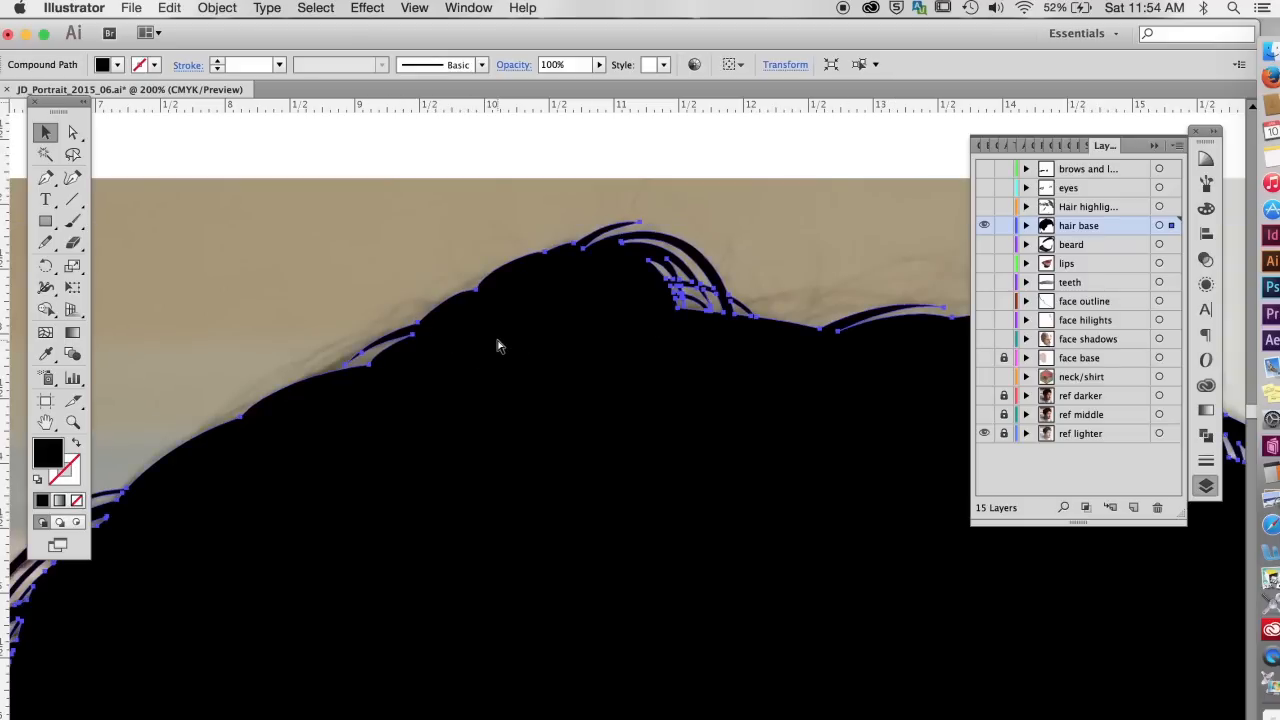
{"action": "key", "text": "Delete"}
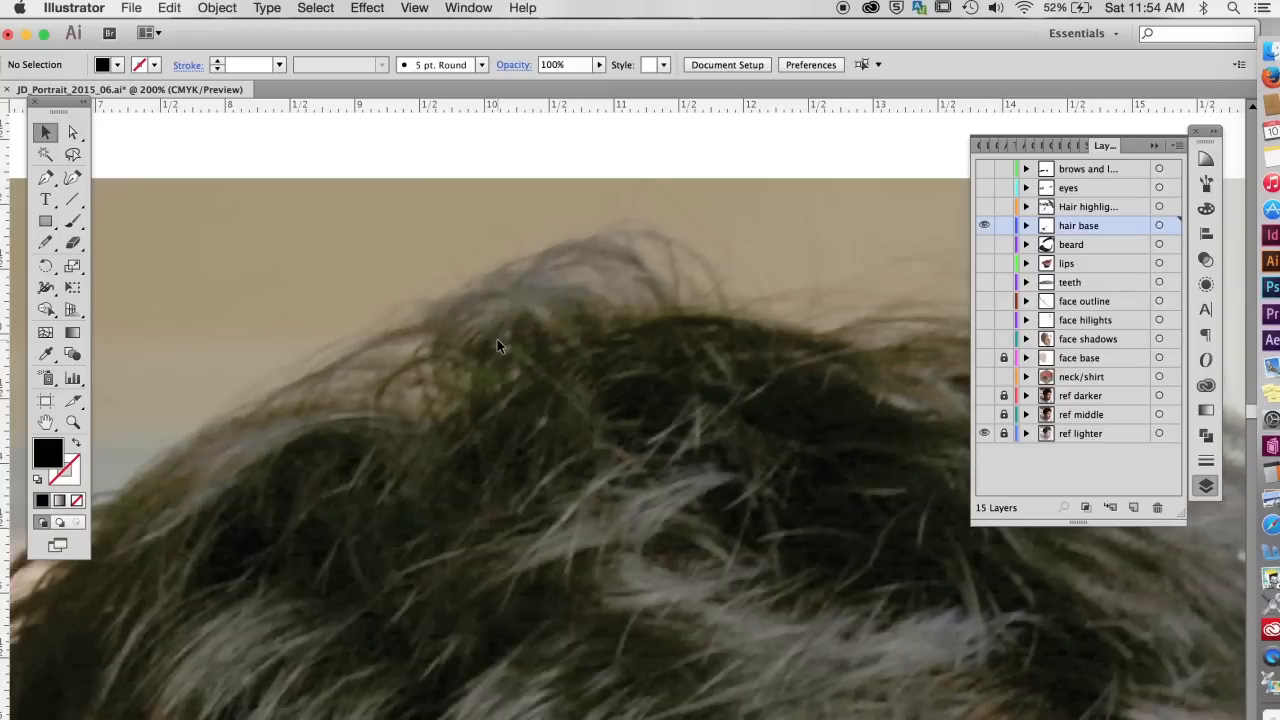
{"action": "left_click", "coordinate": [45, 177]}
{"action": "left_click_drag", "start_coordinate": [123, 503], "coordinate": [150, 452]}
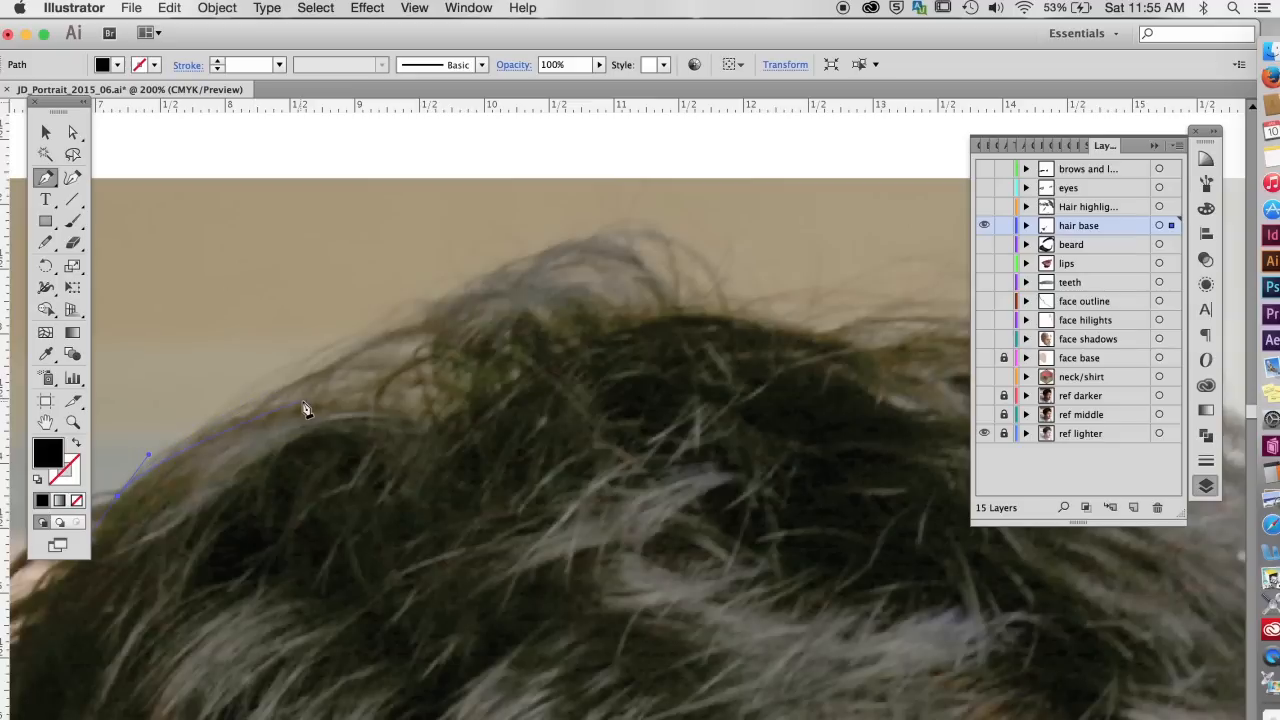
{"action": "left_click_drag", "start_coordinate": [298, 404], "coordinate": [318, 375]}
{"action": "left_click_drag", "start_coordinate": [415, 318], "coordinate": [441, 297]}
{"action": "left_click_drag", "start_coordinate": [624, 318], "coordinate": [661, 318]}
{"action": "left_click_drag", "start_coordinate": [823, 335], "coordinate": [851, 371]}
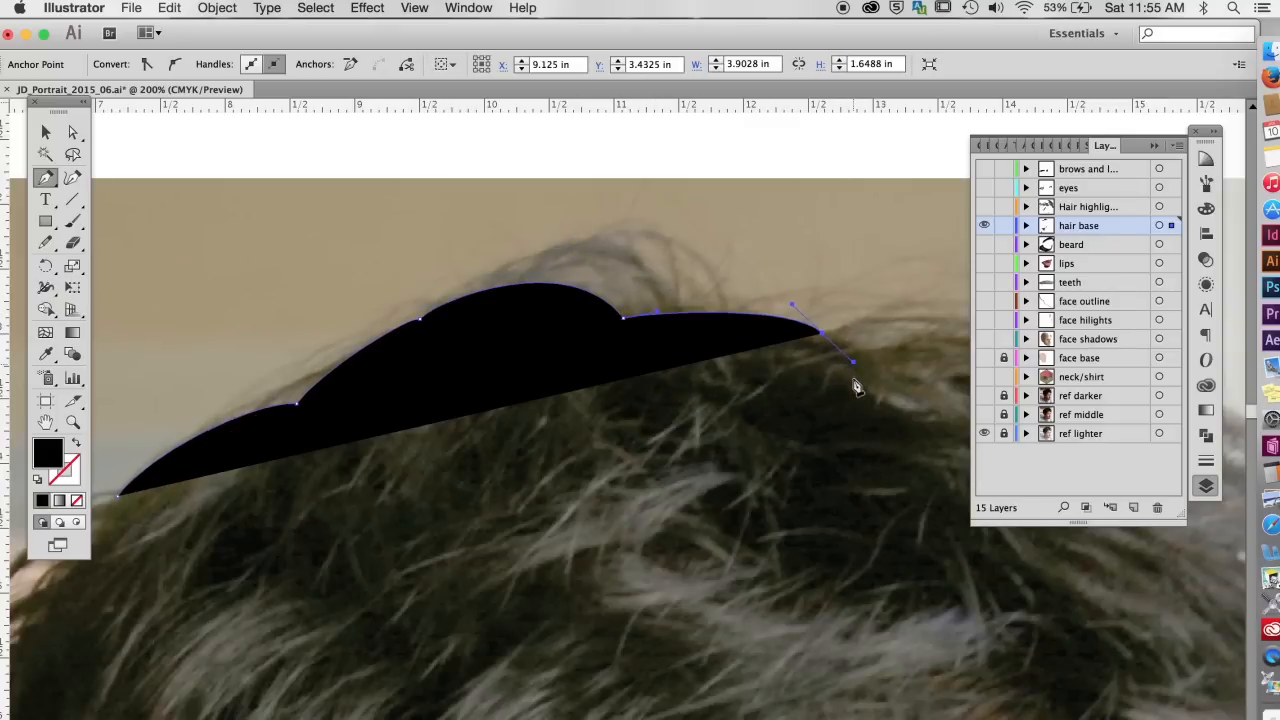
{"action": "left_click", "coordinate": [870, 622]}
{"action": "left_click", "coordinate": [343, 682]}
{"action": "left_click", "coordinate": [217, 630]}
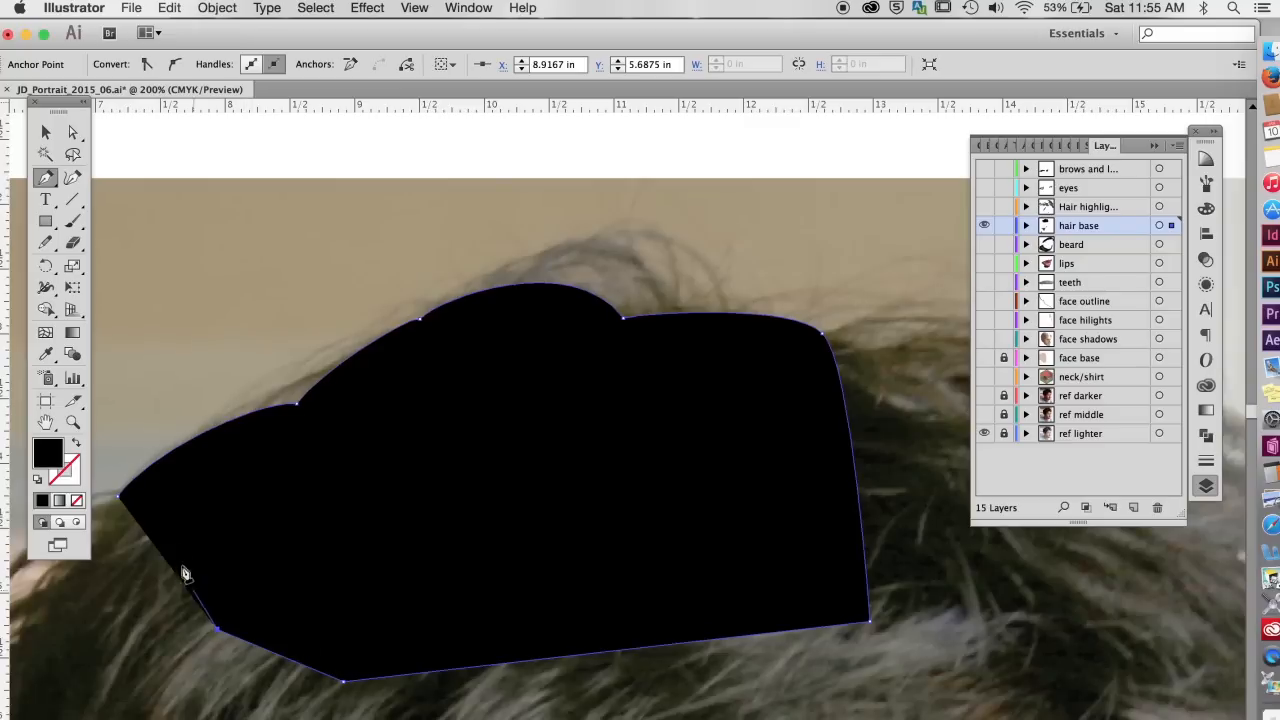
{"action": "left_click", "coordinate": [119, 496]}
{"action": "left_click", "coordinate": [45, 131]}
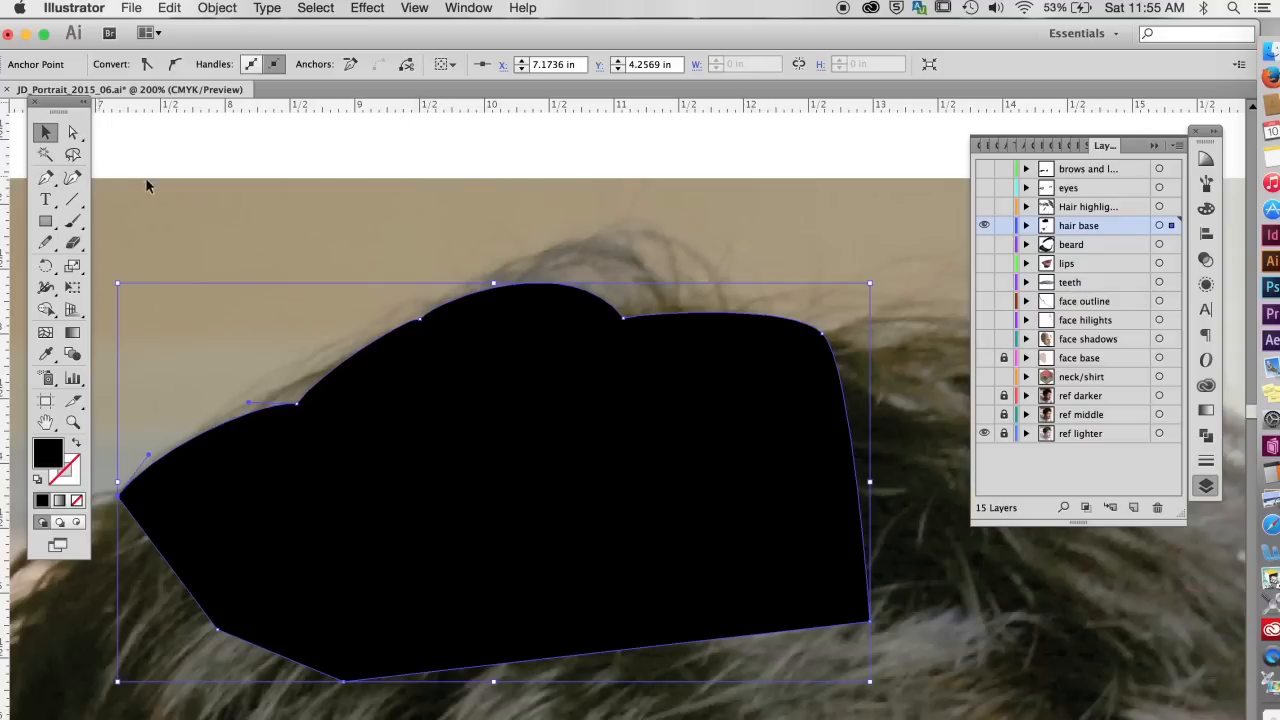
Step: Draw a thin closed strand arching over the crown with the Pen tool and swap its fill to a black stroke
{"action": "key", "text": "p"}
{"action": "left_click_drag", "start_coordinate": [469, 307], "coordinate": [493, 271]}
{"action": "left_click_drag", "start_coordinate": [688, 323], "coordinate": [778, 470]}
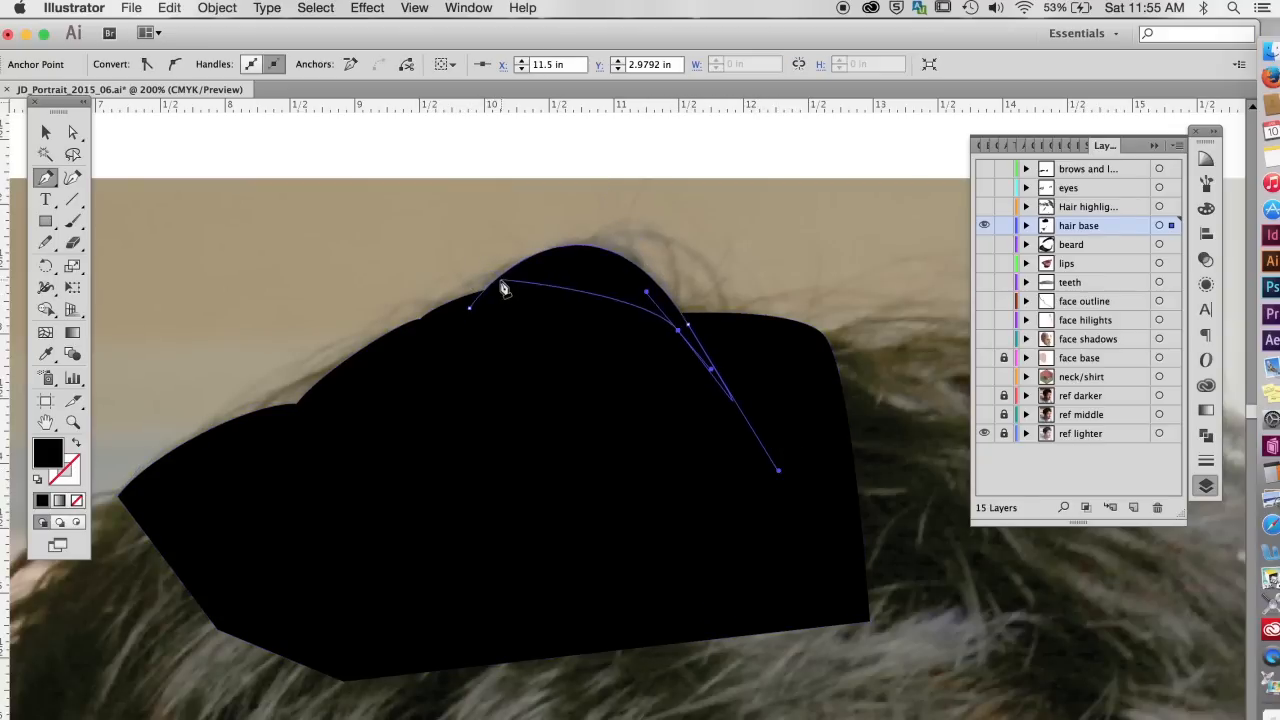
{"action": "left_click_drag", "start_coordinate": [507, 294], "coordinate": [424, 372]}
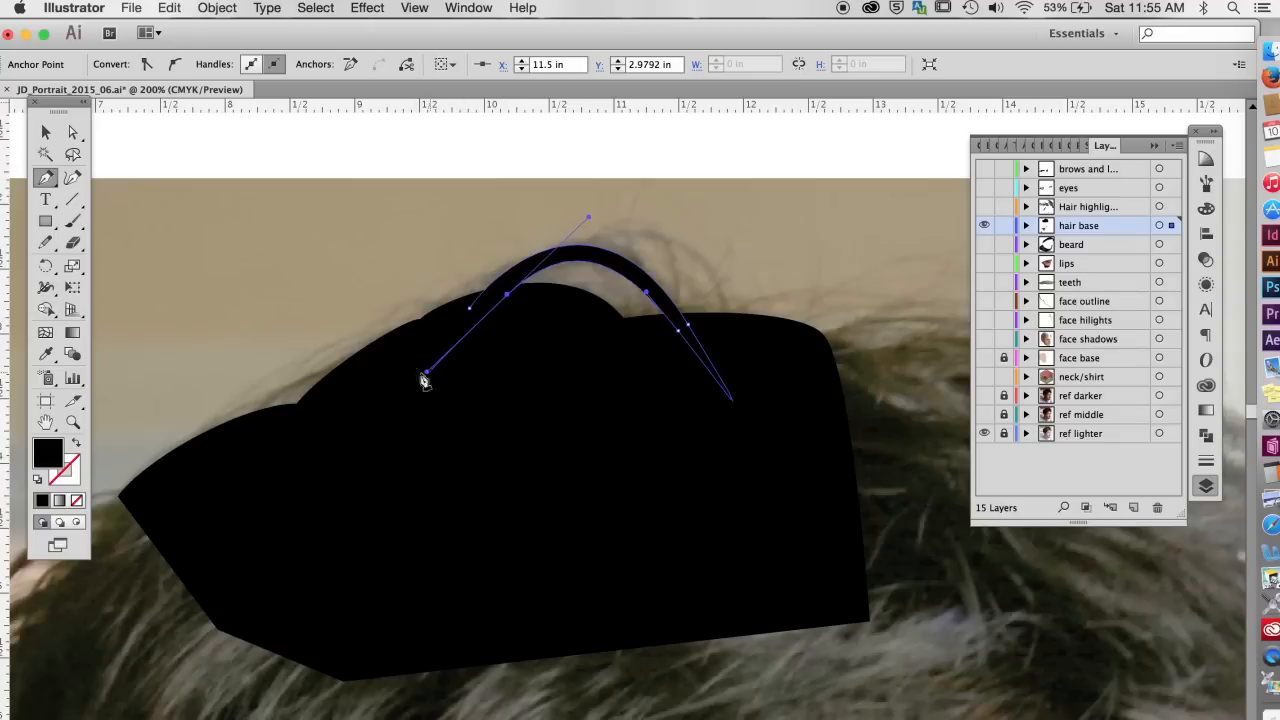
{"action": "left_click", "coordinate": [468, 309]}
{"action": "left_click", "coordinate": [77, 444]}
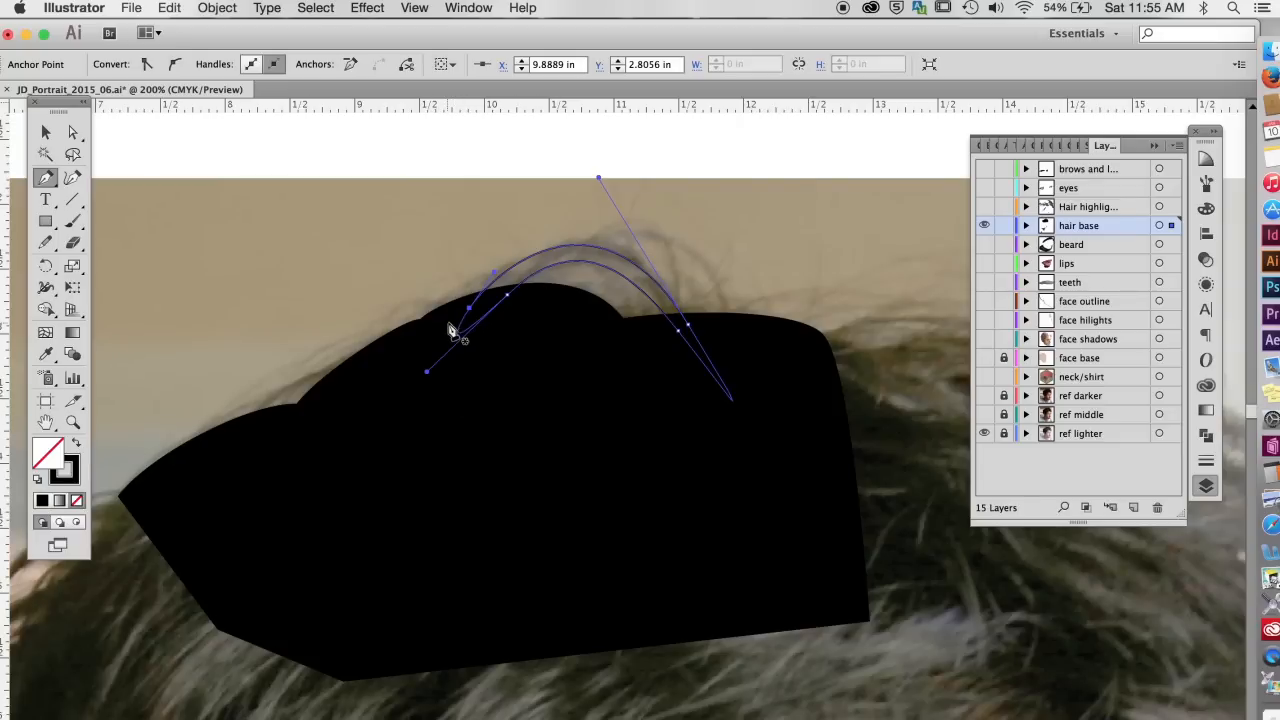
Step: Draw a second thin outlined strand arching from the crown bump to the flatter hair on its right, and deselect it
{"action": "left_click", "coordinate": [540, 299]}
{"action": "left_click_drag", "start_coordinate": [700, 262], "coordinate": [740, 302]}
{"action": "left_click_drag", "start_coordinate": [762, 358], "coordinate": [735, 320]}
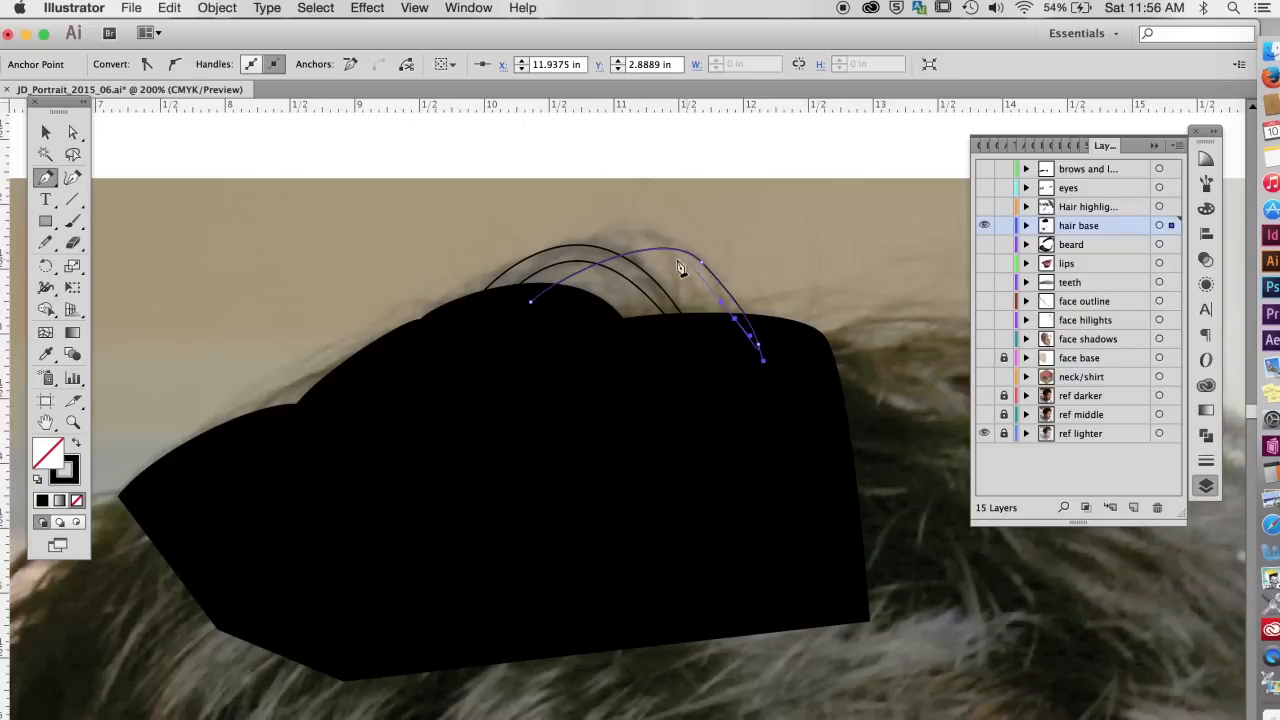
{"action": "left_click_drag", "start_coordinate": [558, 294], "coordinate": [443, 380]}
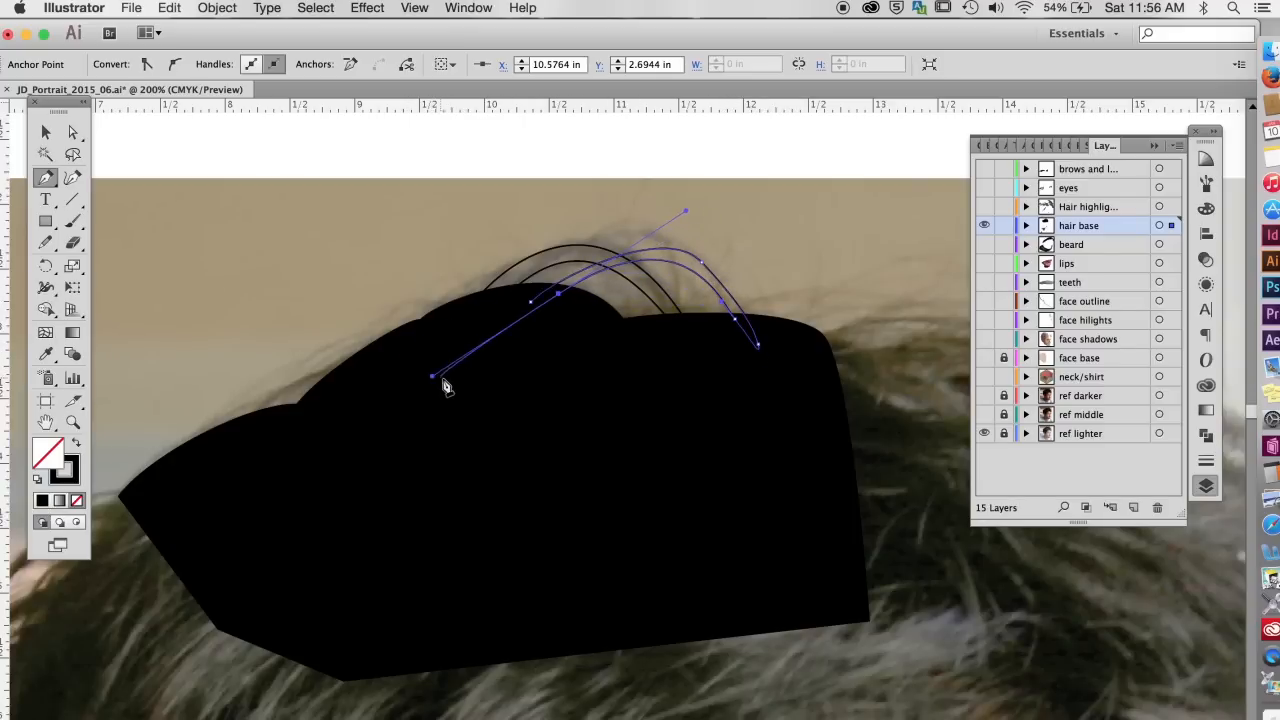
{"action": "left_click", "coordinate": [429, 294], "text": "super"}
Step: Draw a third thin outlined strand that crosses over the first two at the crown
{"action": "left_click", "coordinate": [546, 283]}
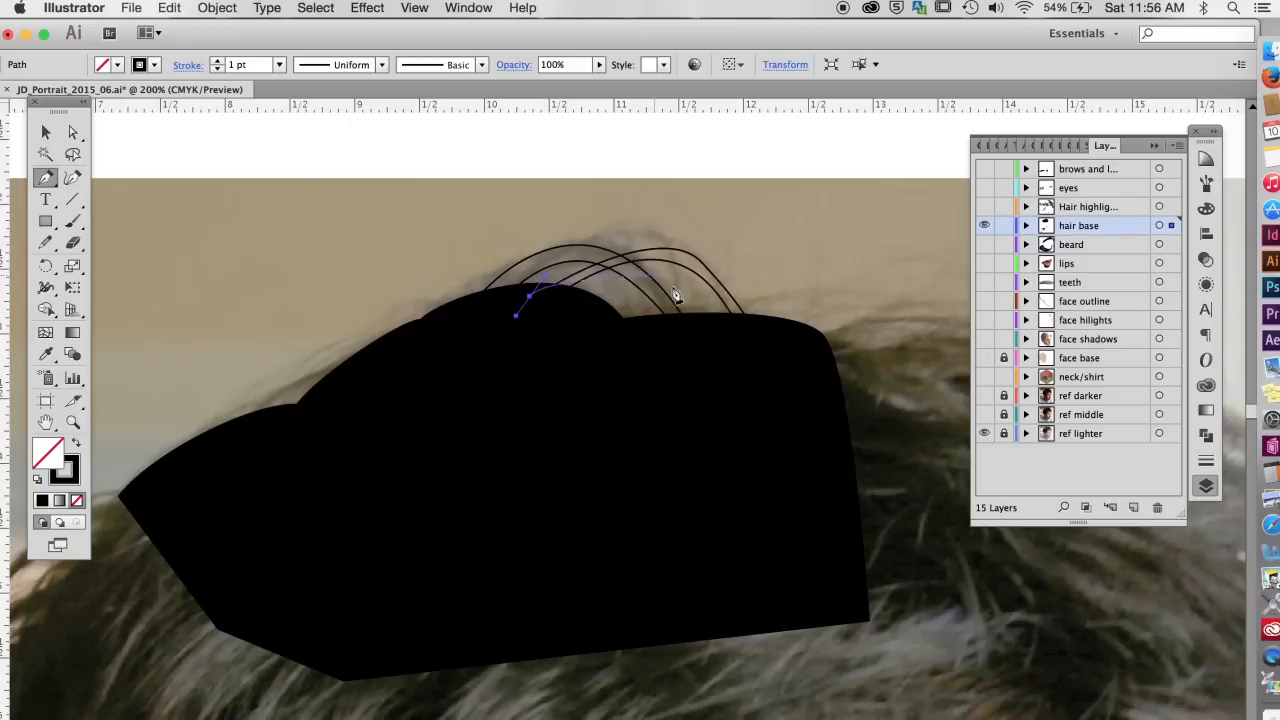
{"action": "left_click_drag", "start_coordinate": [677, 332], "coordinate": [689, 507]}
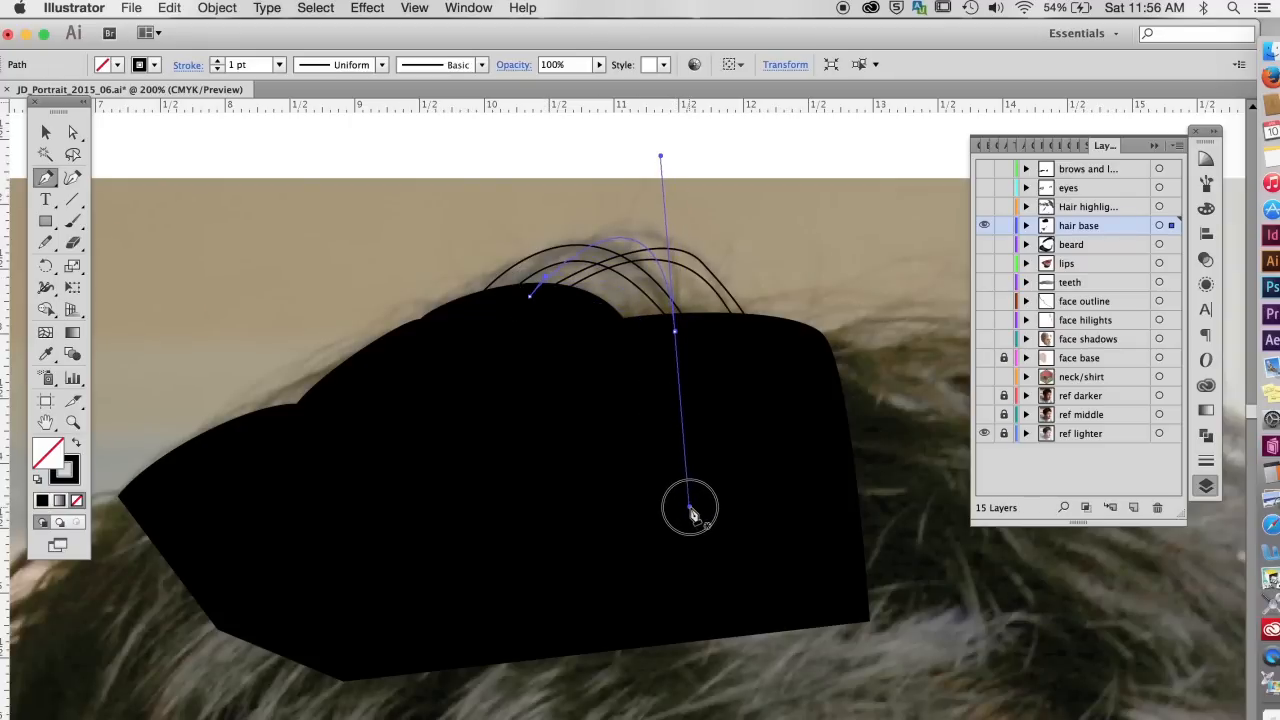
{"action": "left_click", "coordinate": [669, 332]}
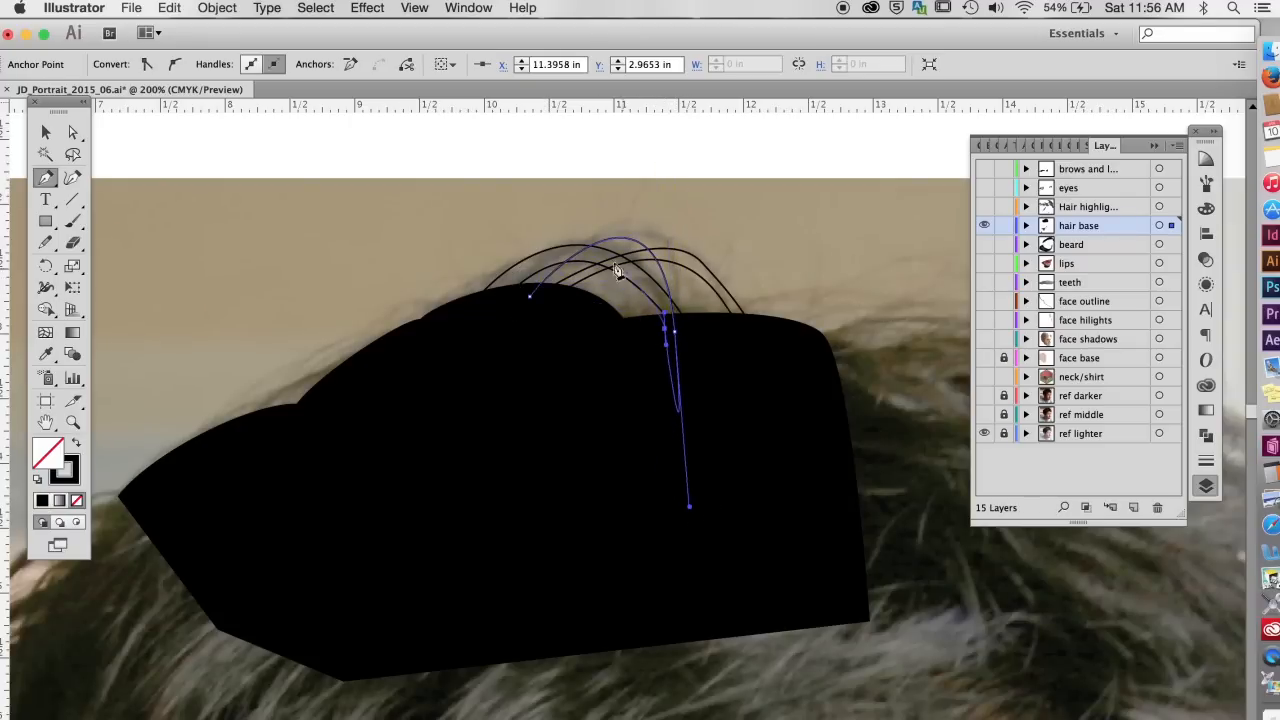
{"action": "left_click_drag", "start_coordinate": [549, 301], "coordinate": [453, 437]}
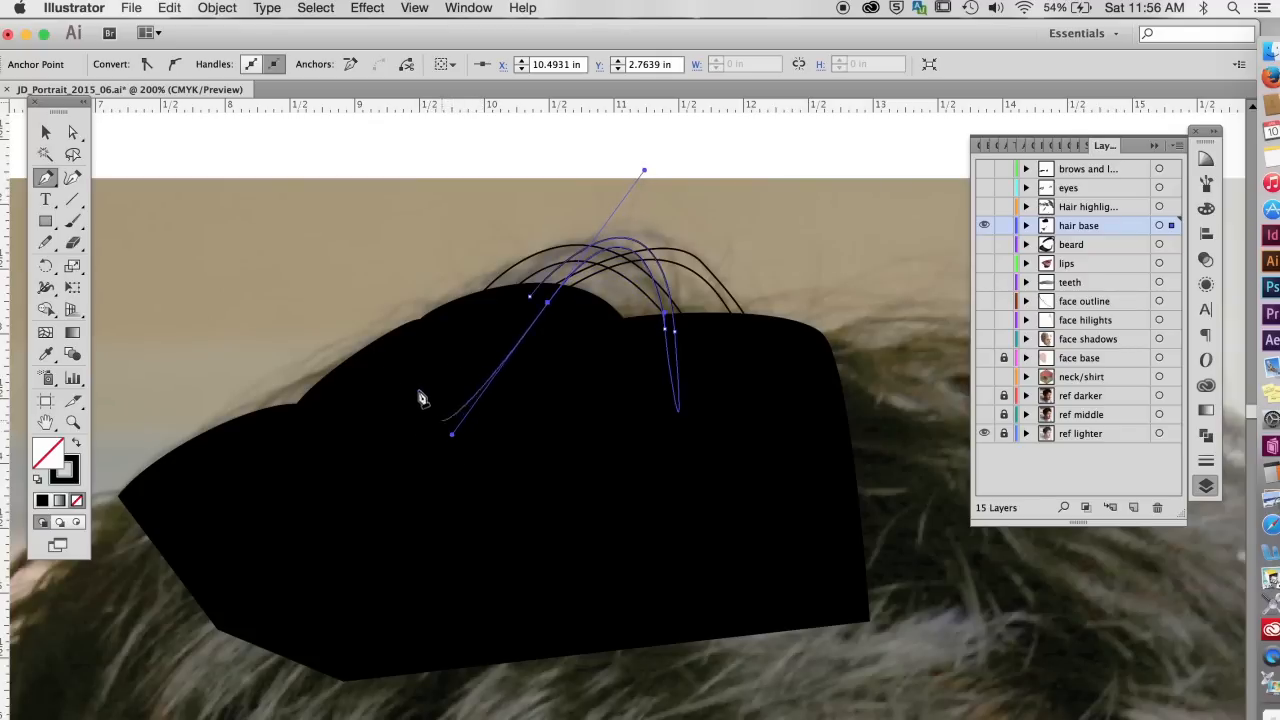
{"action": "key", "text": "v"}
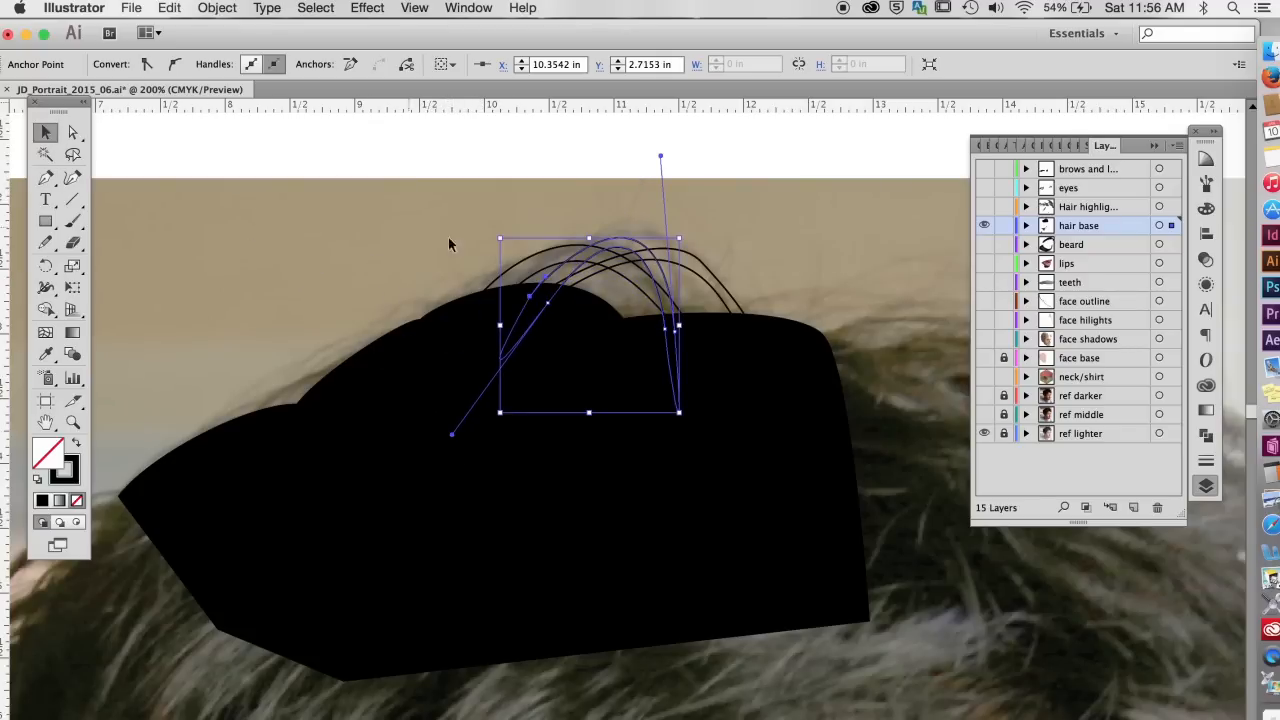
Step: Select the three outlined strands and swap them to a black fill with no stroke
{"action": "left_click", "coordinate": [577, 214]}
{"action": "left_click", "coordinate": [657, 277]}
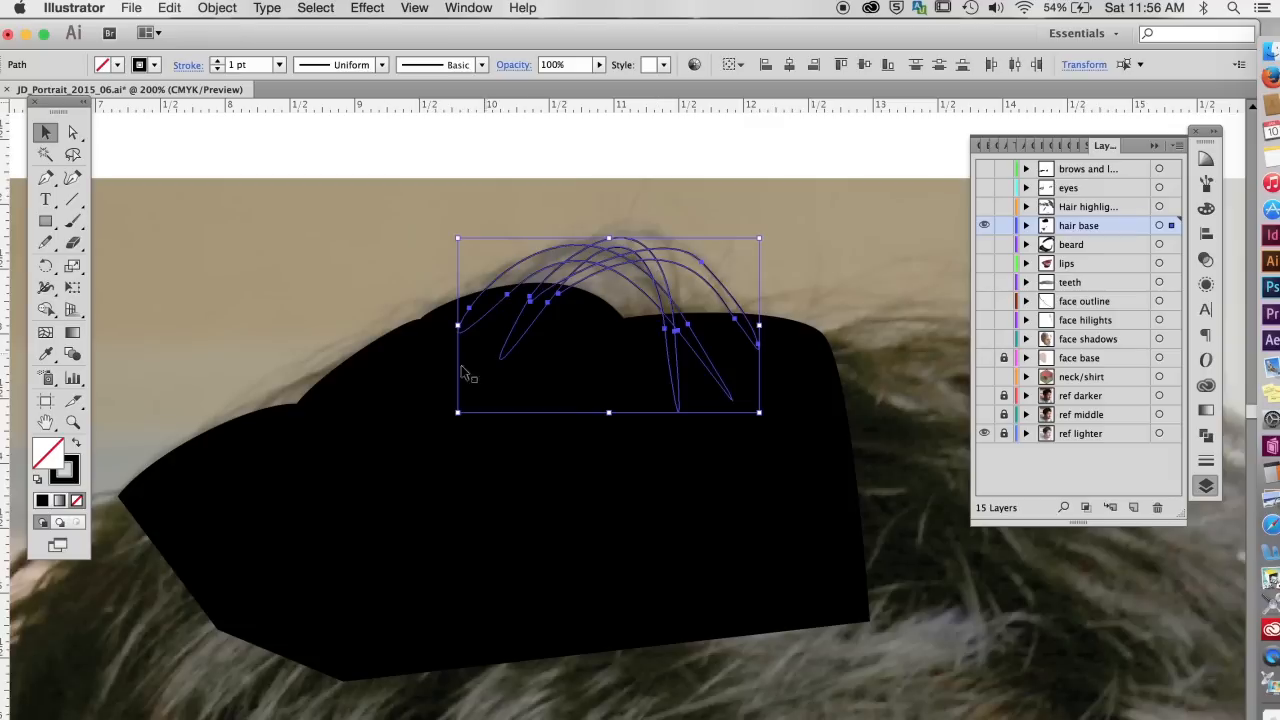
{"action": "left_click", "coordinate": [76, 445]}
Step: Unite the strands and the hair shape with Pathfinder, and hide the ref lighter layer
{"action": "mouse_move", "coordinate": [486, 290]}
{"action": "left_mouse_down"}
{"action": "mouse_move", "coordinate": [711, 363]}
{"action": "mouse_move", "coordinate": [740, 400]}
{"action": "left_mouse_up"}
{"action": "left_click", "coordinate": [1206, 436]}
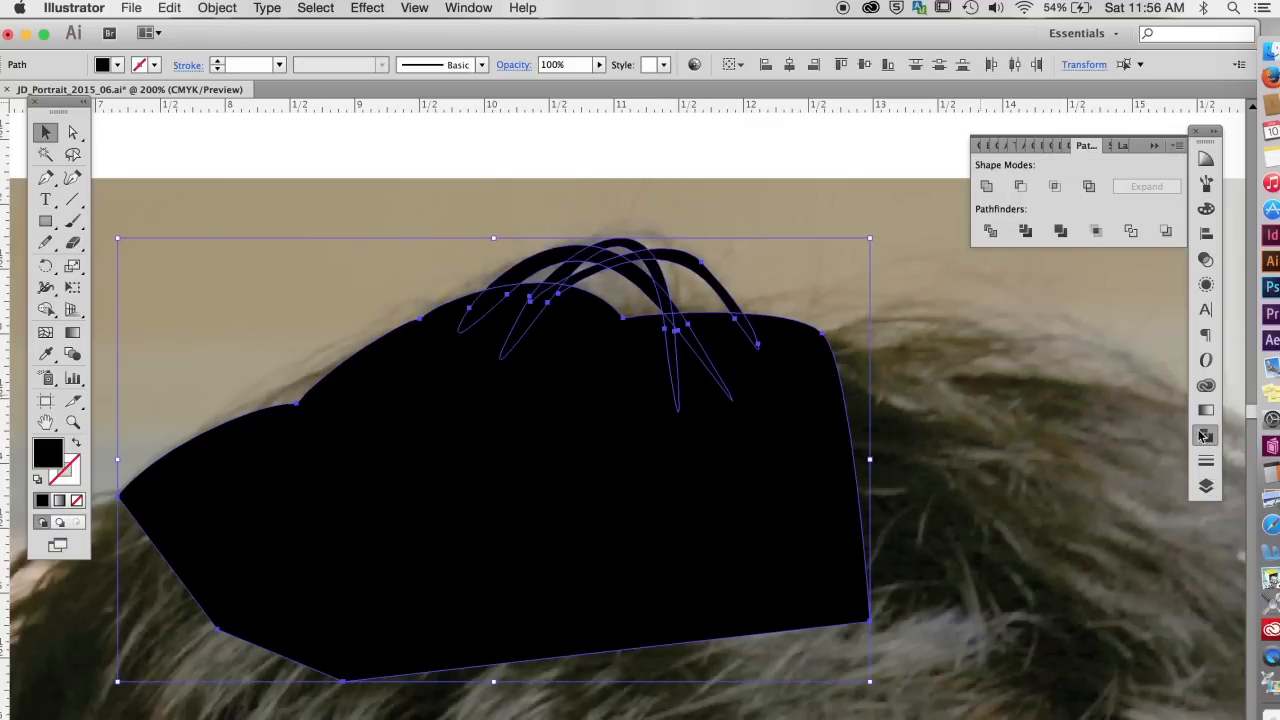
{"action": "left_click", "coordinate": [988, 185]}
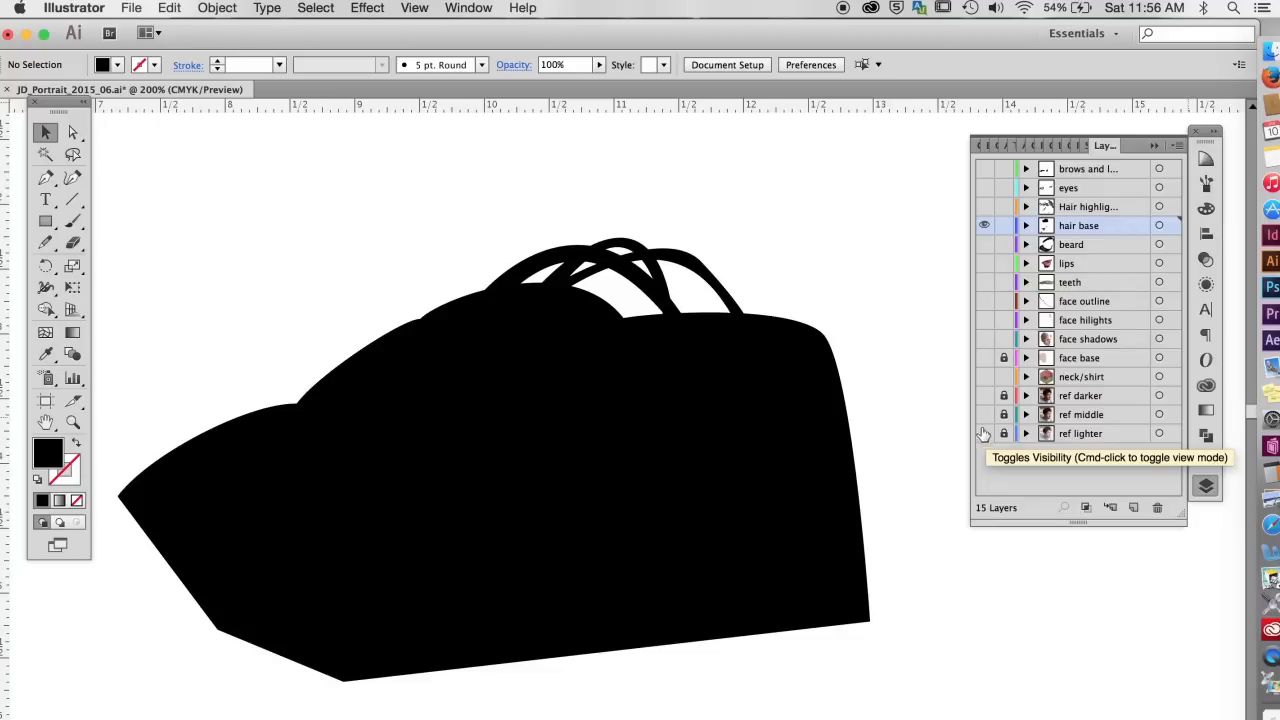
Step: Inspect the anchor points on the outer crown strand of the united shape with the Direct Selection tool
{"action": "left_click", "coordinate": [72, 132]}
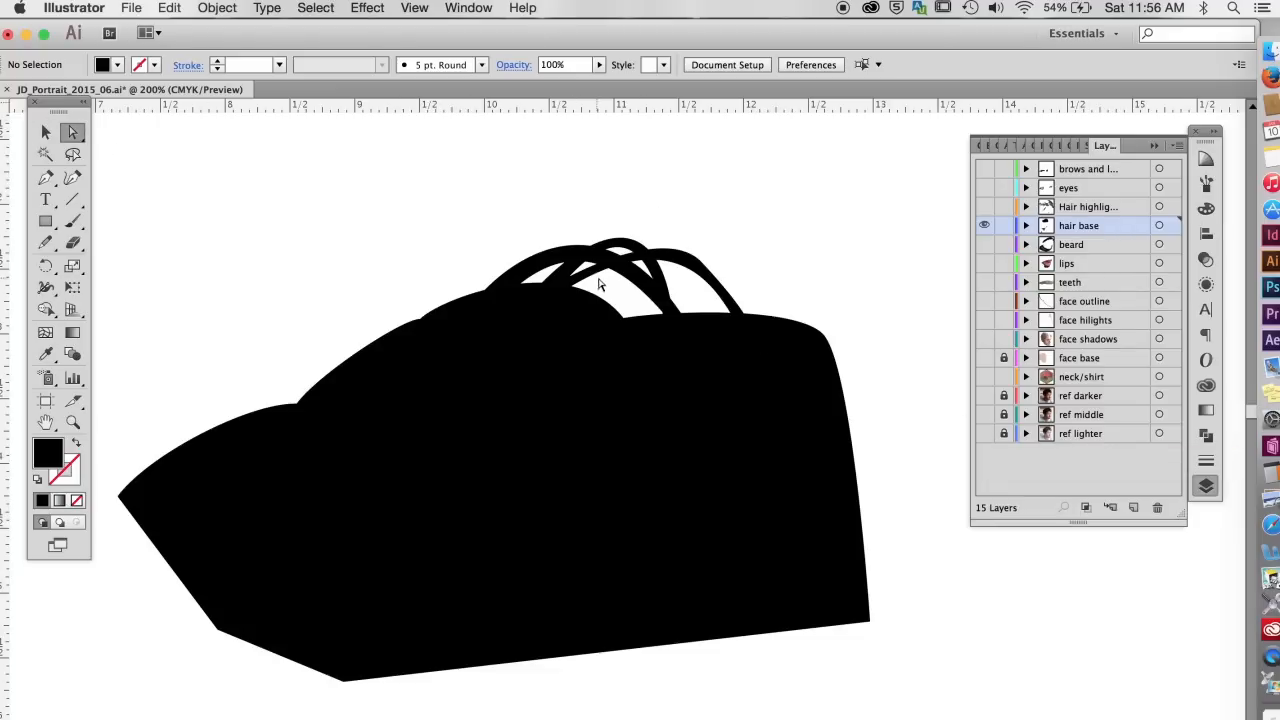
{"action": "left_click", "coordinate": [698, 261]}
{"action": "left_click", "coordinate": [692, 252]}
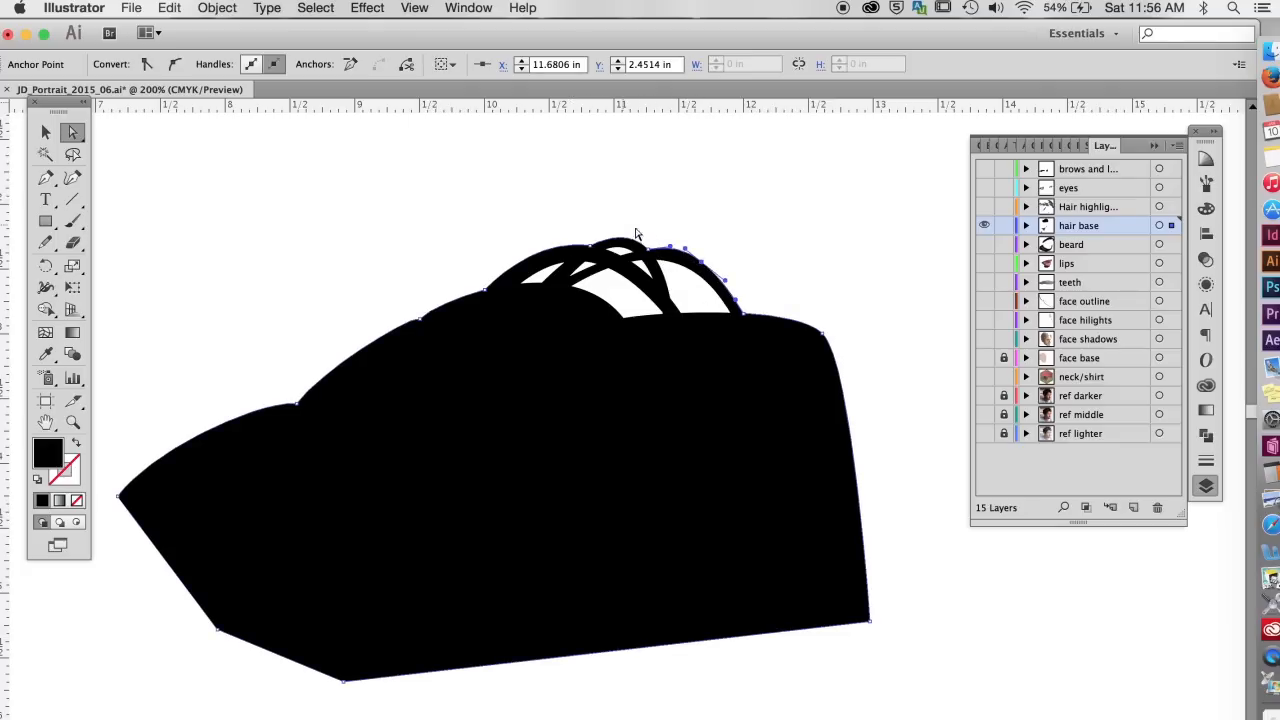
{"action": "left_click", "coordinate": [480, 224]}
Step: Draw a tapered black flyaway strand extending outward from the notch on the left slope of the hair, and deselect it
{"action": "left_click", "coordinate": [45, 177]}
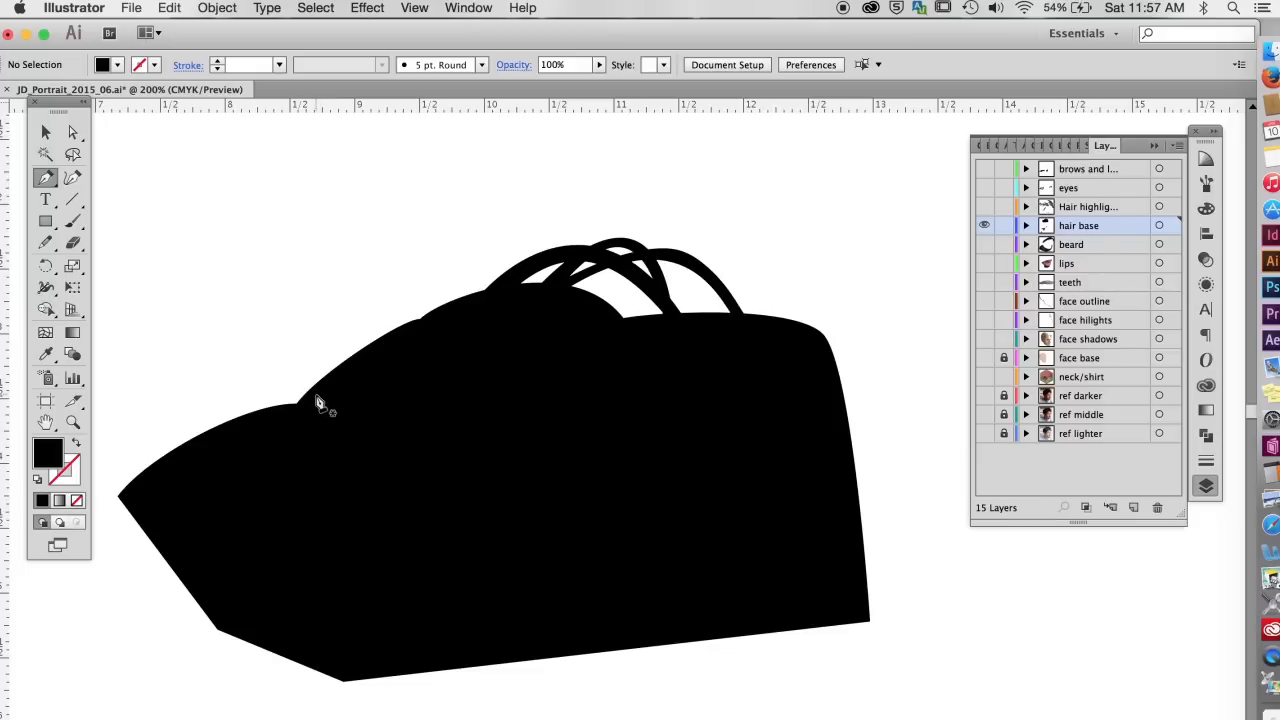
{"action": "left_click_drag", "start_coordinate": [322, 384], "coordinate": [356, 392]}
{"action": "left_click_drag", "start_coordinate": [170, 414], "coordinate": [210, 399]}
{"action": "left_click_drag", "start_coordinate": [323, 386], "coordinate": [367, 424]}
{"action": "left_click", "coordinate": [286, 345], "text": "super"}
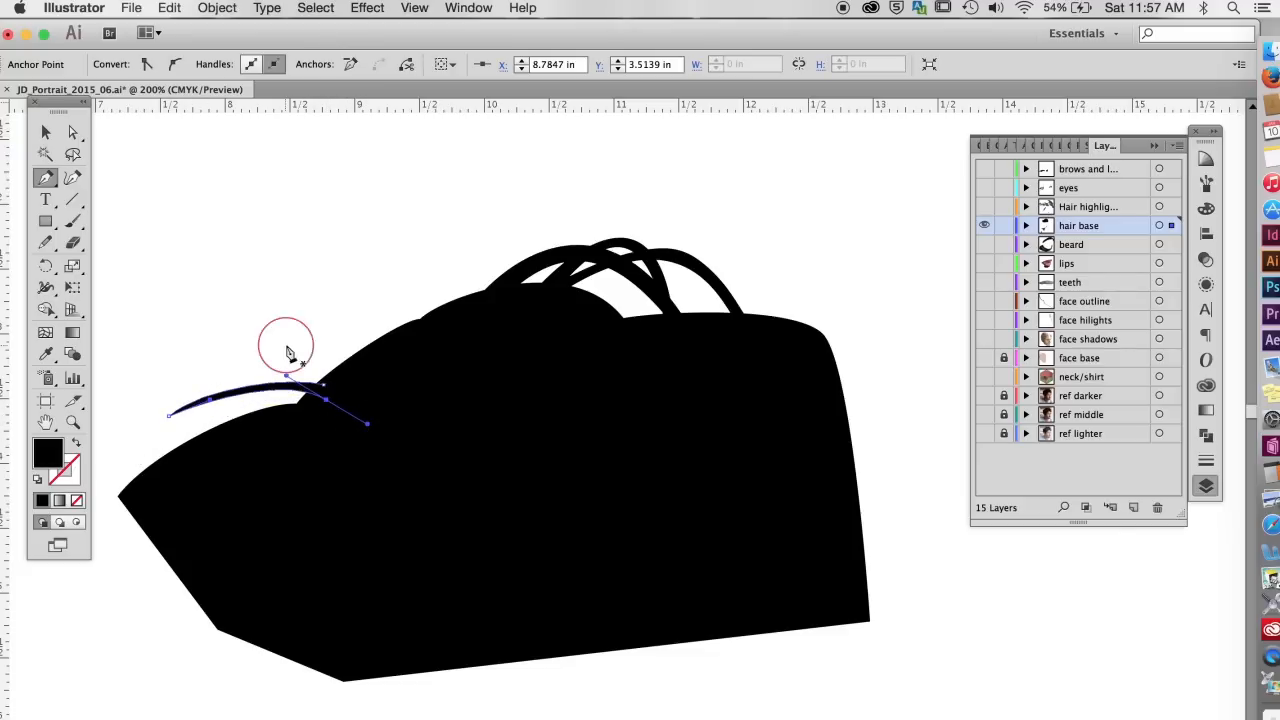
Step: Draw a shorter tapered strand just beneath the first flyaway strand on the left slope of the hair
{"action": "left_click_drag", "start_coordinate": [334, 404], "coordinate": [300, 394]}
{"action": "left_click_drag", "start_coordinate": [201, 417], "coordinate": [178, 440]}
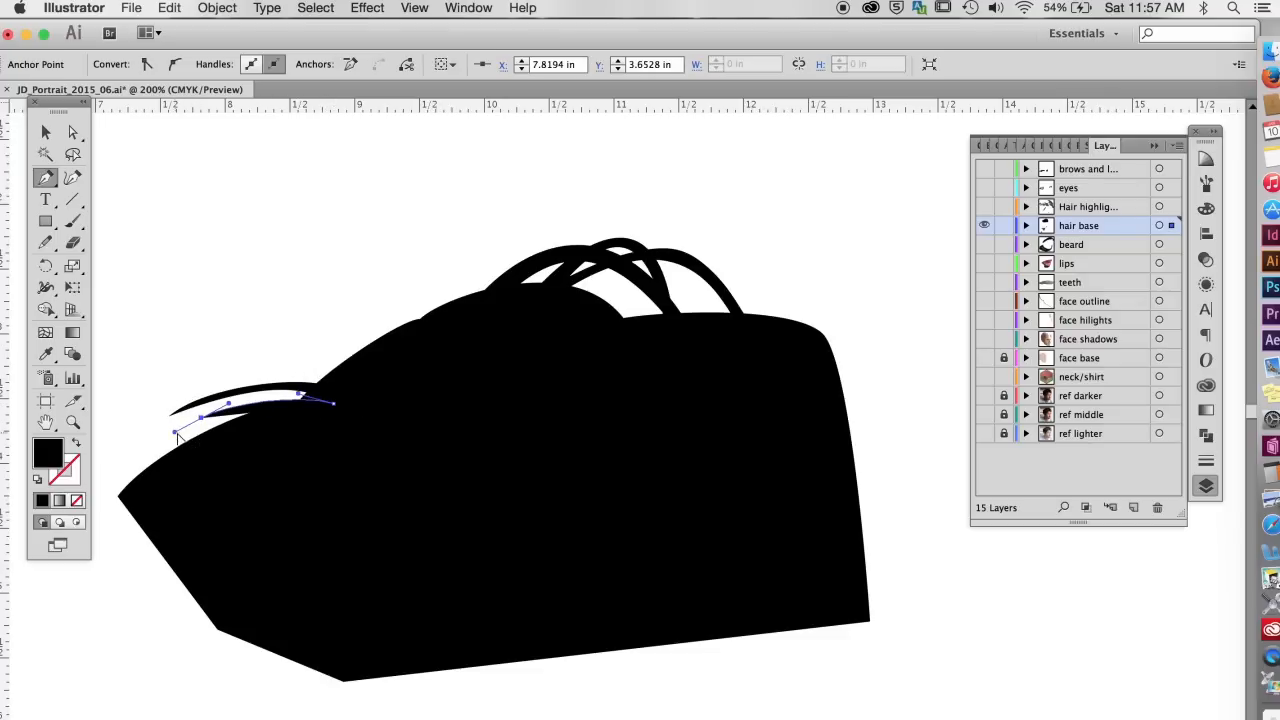
{"action": "left_click", "coordinate": [459, 206], "text": "super"}
Step: Examine the strand details along the crown and the right edge of the full hair base shape
{"action": "scroll", "coordinate": [459, 206], "scroll_direction": "up", "scroll_amount": 3}
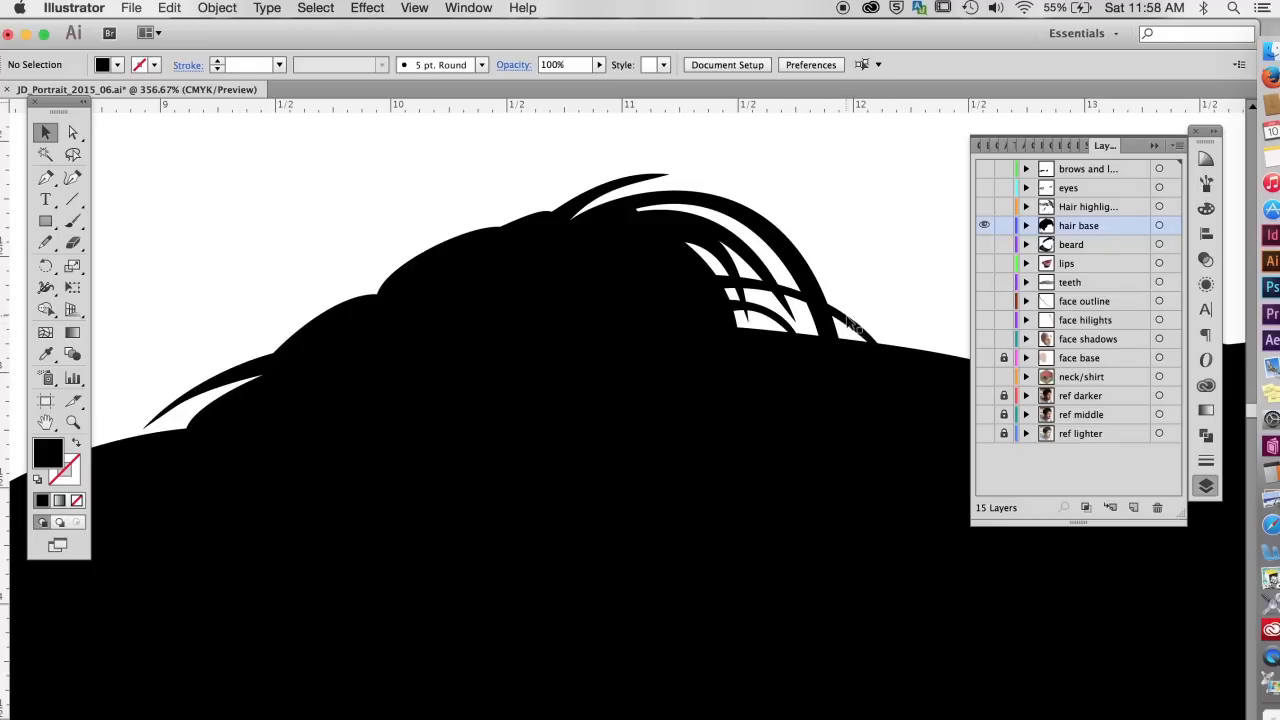
{"action": "scroll", "coordinate": [845, 320], "scroll_direction": "down", "scroll_amount": 3}
{"action": "scroll", "coordinate": [632, 323], "scroll_direction": "left", "scroll_amount": 5}
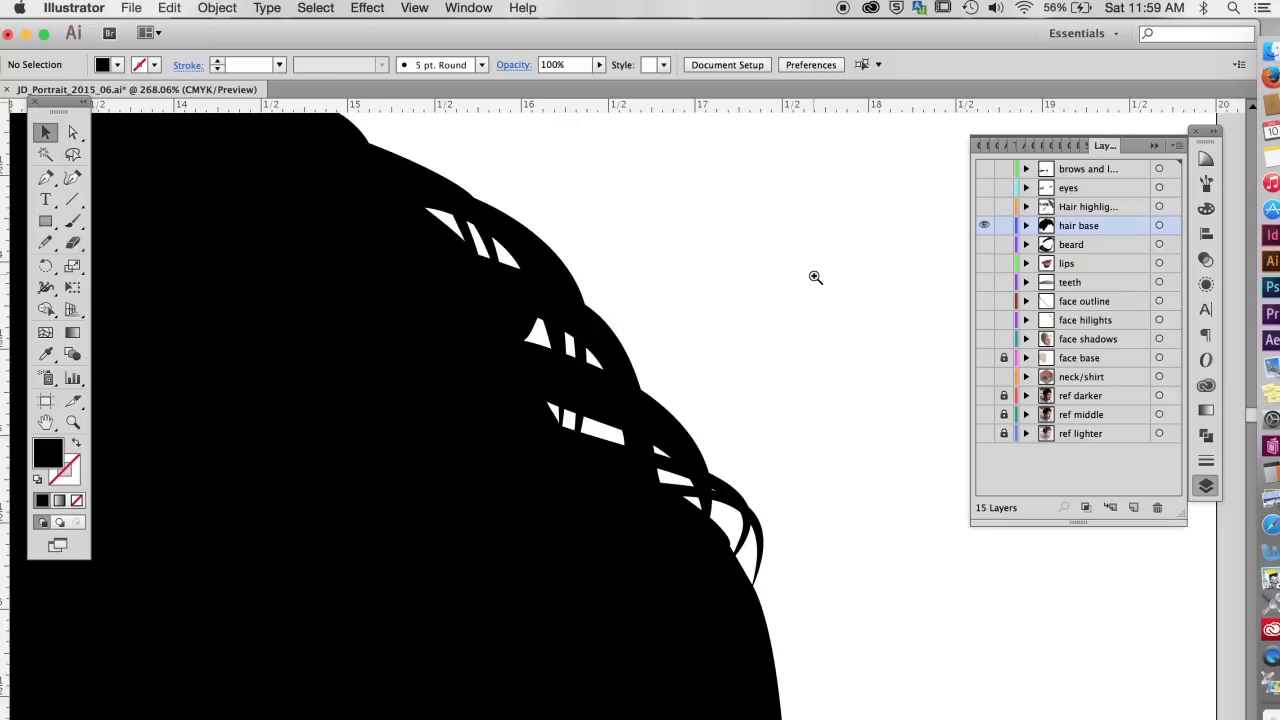
{"action": "left_click_drag", "start_coordinate": [677, 407], "coordinate": [654, 398]}
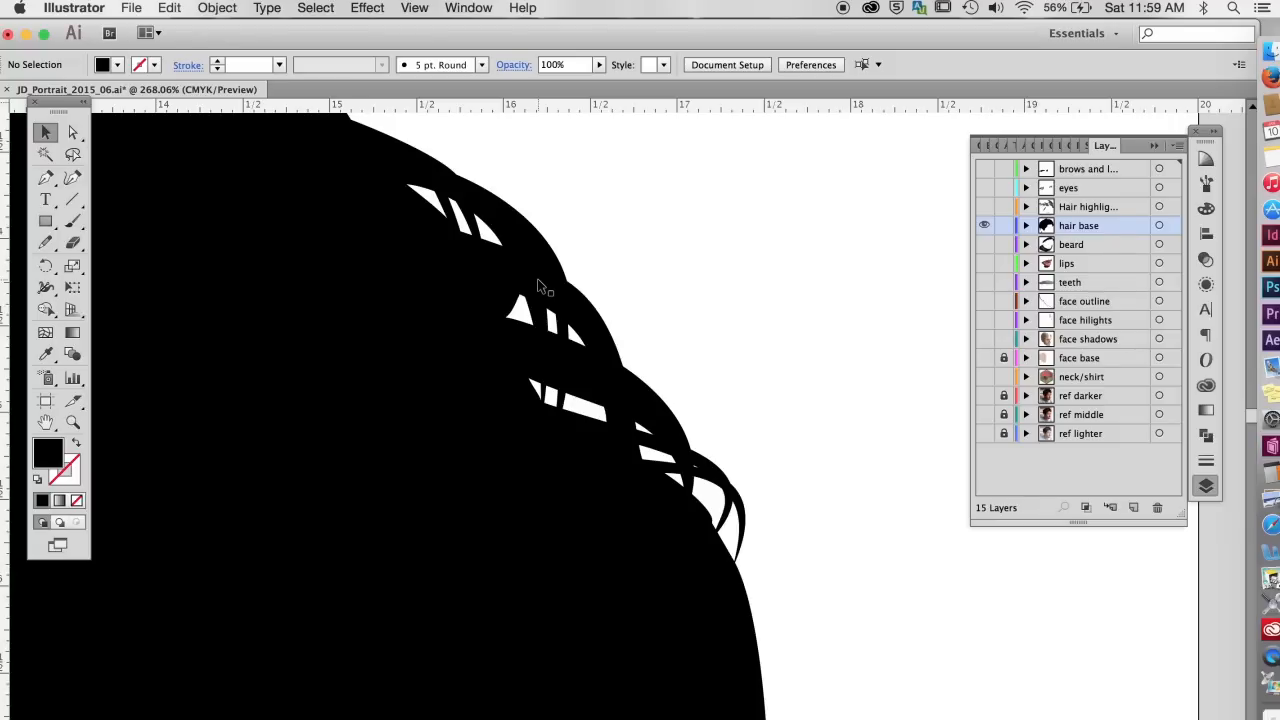
{"action": "scroll", "coordinate": [538, 287], "scroll_direction": "left", "scroll_amount": 10}
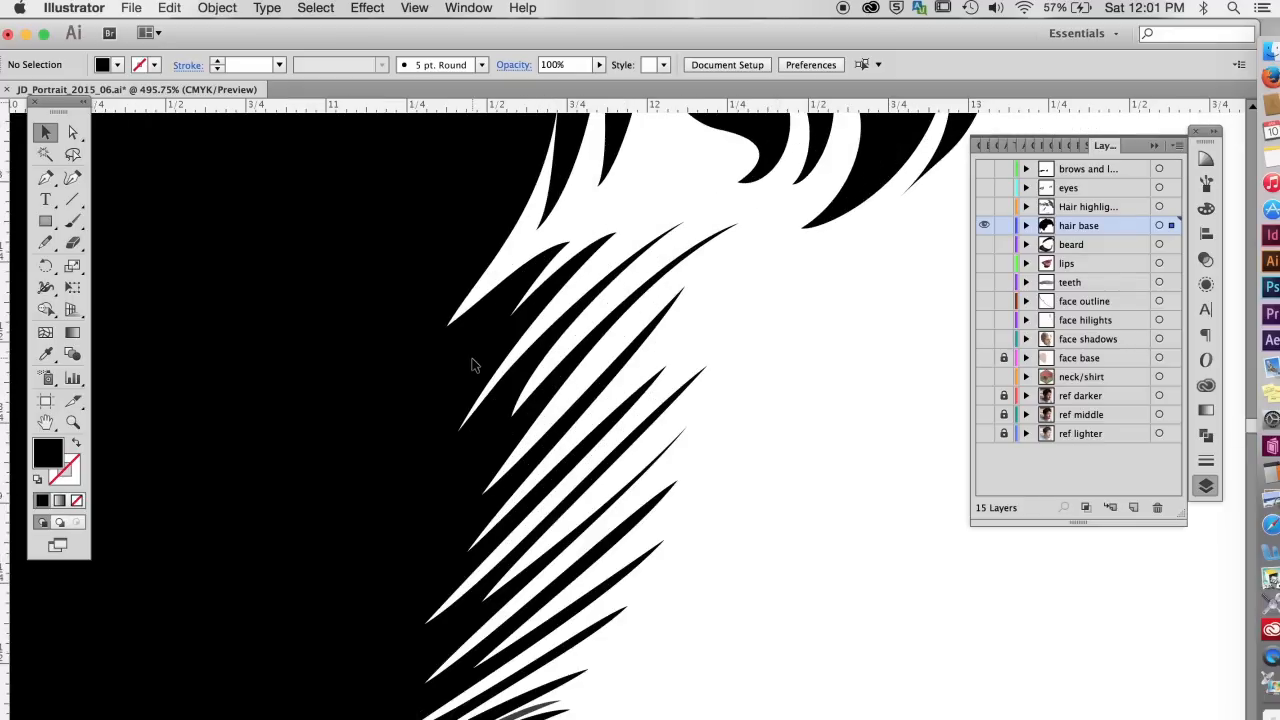
Step: Duplicate the black hair base shape with a slight offset to the right, and deselect the copy
{"action": "left_click", "coordinate": [478, 358]}
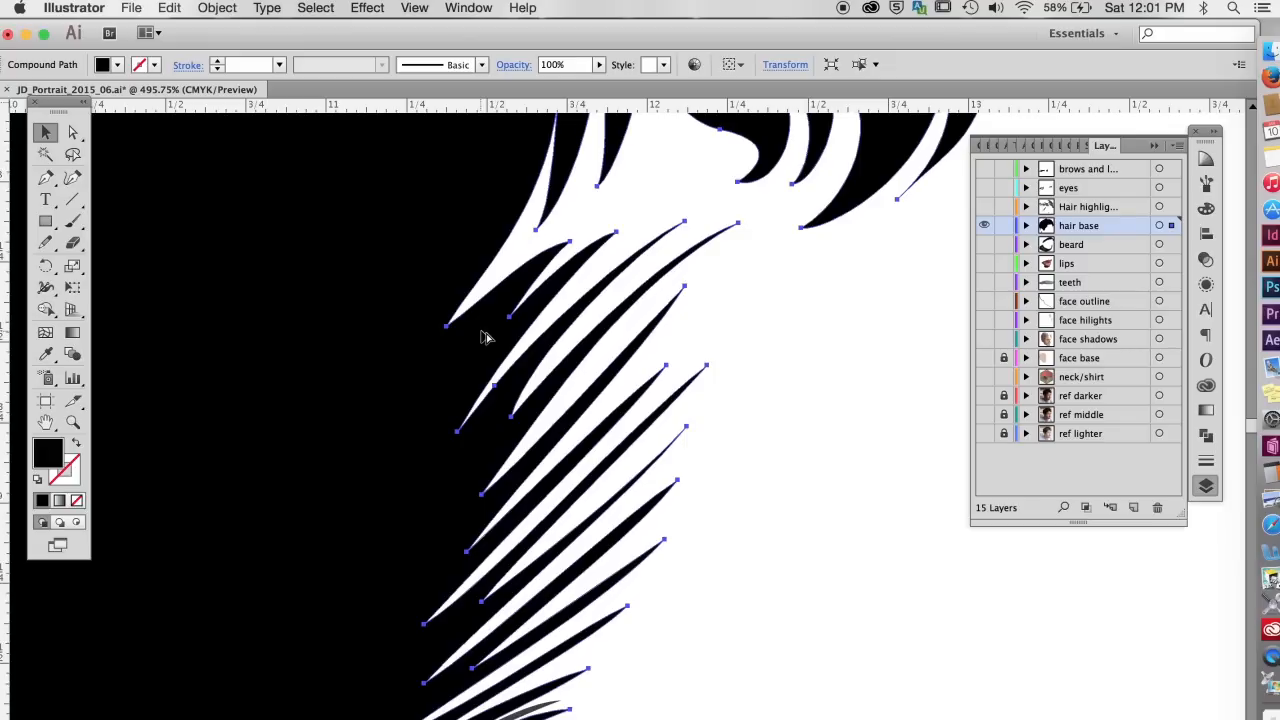
{"action": "left_click_drag", "start_coordinate": [483, 335], "coordinate": [503, 338]}
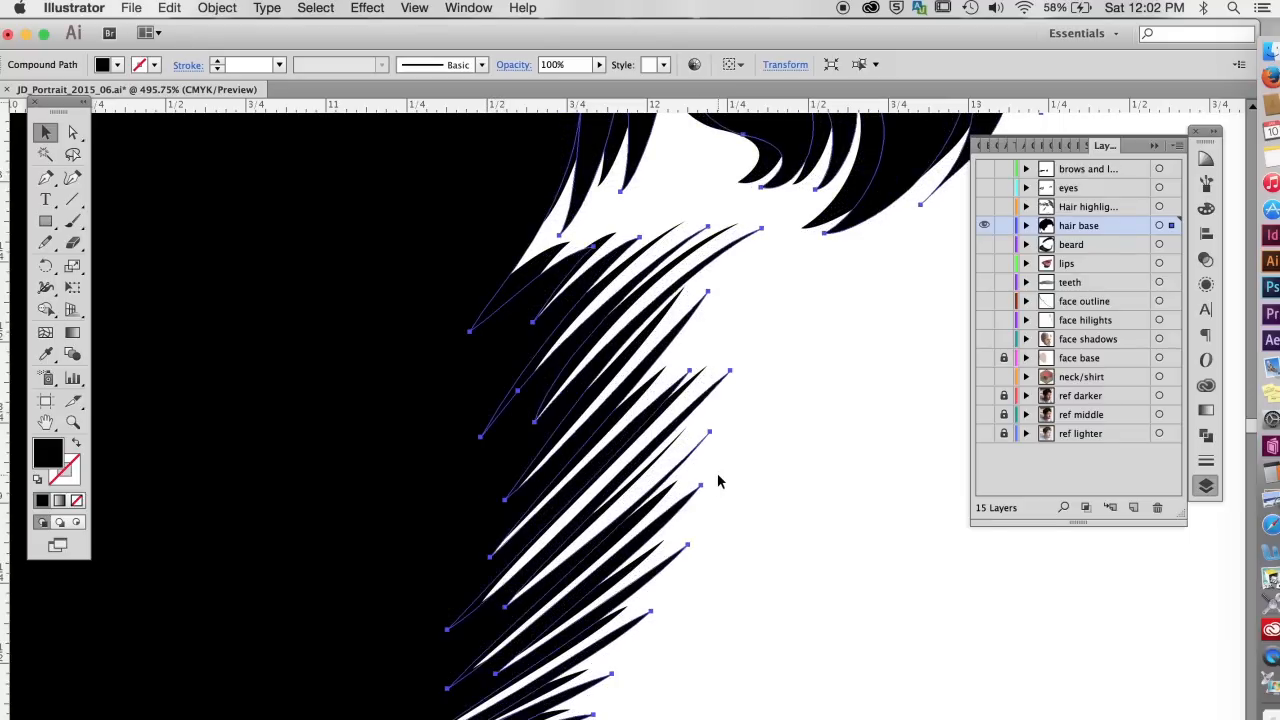
{"action": "left_click", "coordinate": [762, 497]}
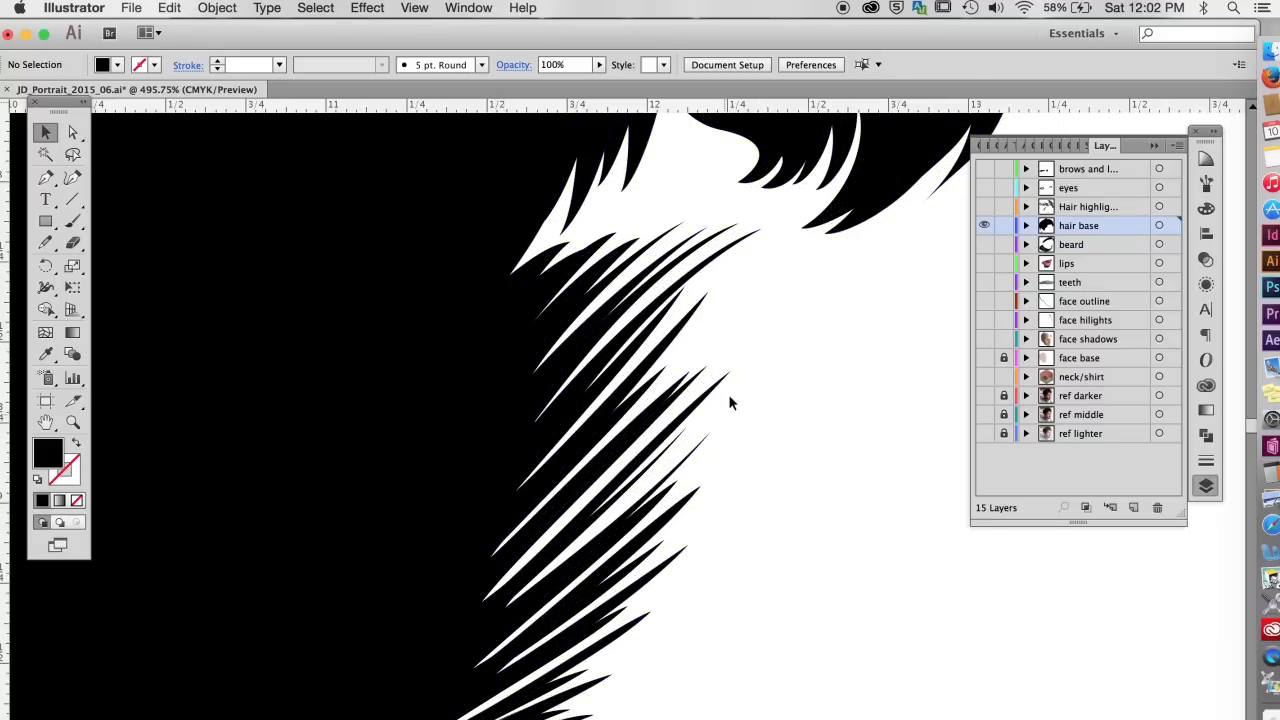
Step: Set both overlapping hair base shapes to the Multiply blending mode at 74% opacity
{"action": "left_click_drag", "start_coordinate": [782, 330], "coordinate": [422, 520]}
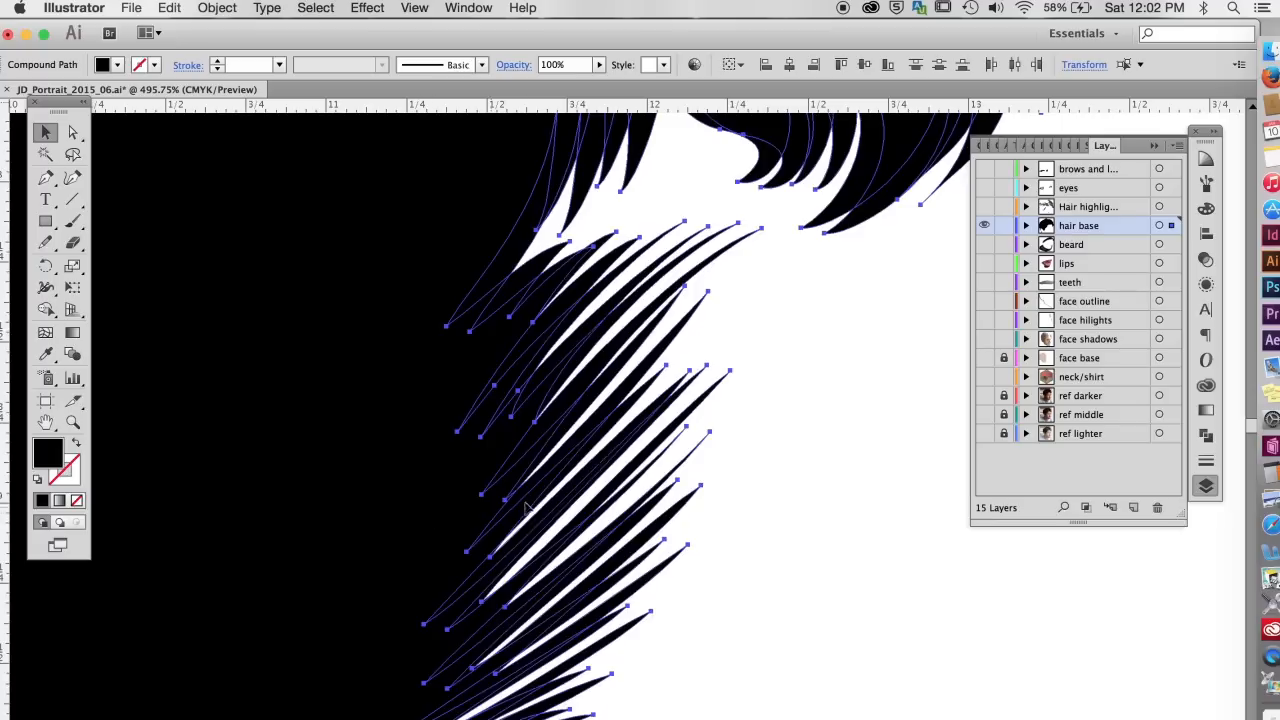
{"action": "left_click", "coordinate": [1206, 259]}
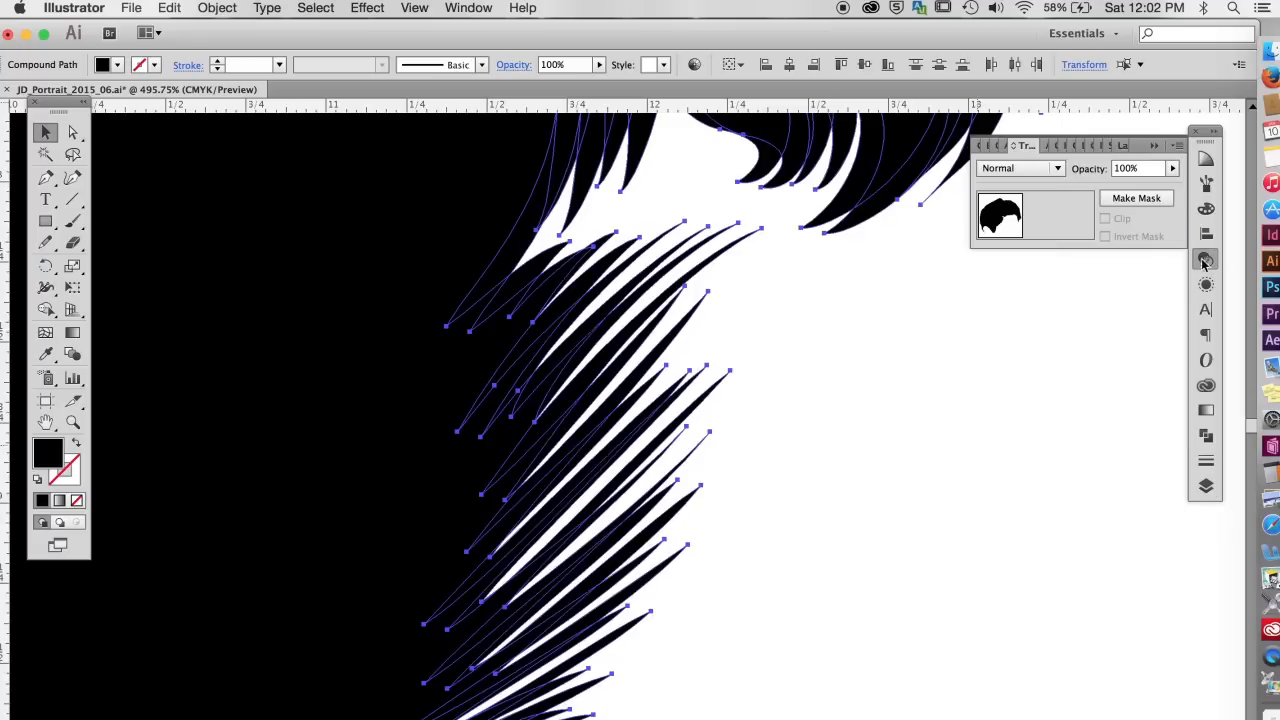
{"action": "left_click", "coordinate": [1057, 168]}
{"action": "left_click", "coordinate": [1015, 232]}
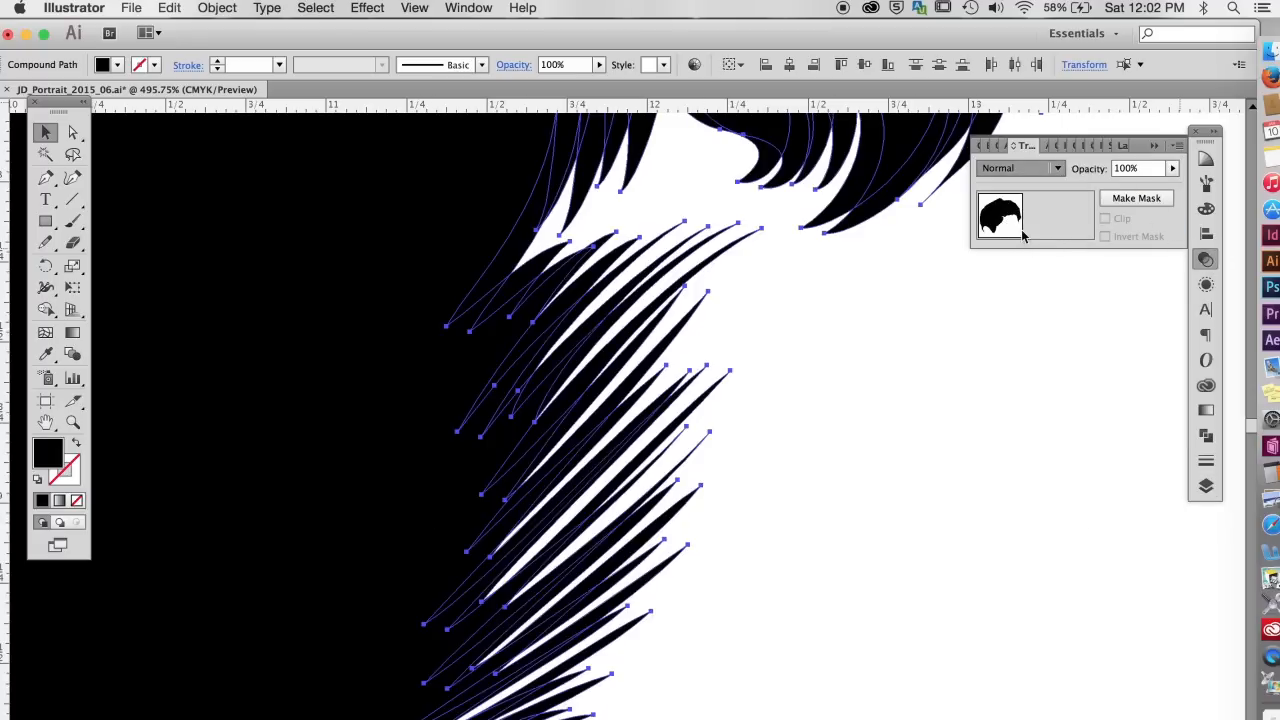
{"action": "key", "text": "7"}
{"action": "key", "text": "4"}
Step: Duplicate the two translucent hair shapes with another slight offset to the right, and clear the selection
{"action": "left_click_drag", "start_coordinate": [437, 389], "coordinate": [460, 389]}
{"action": "key", "text": "a"}
{"action": "left_click", "coordinate": [757, 311]}
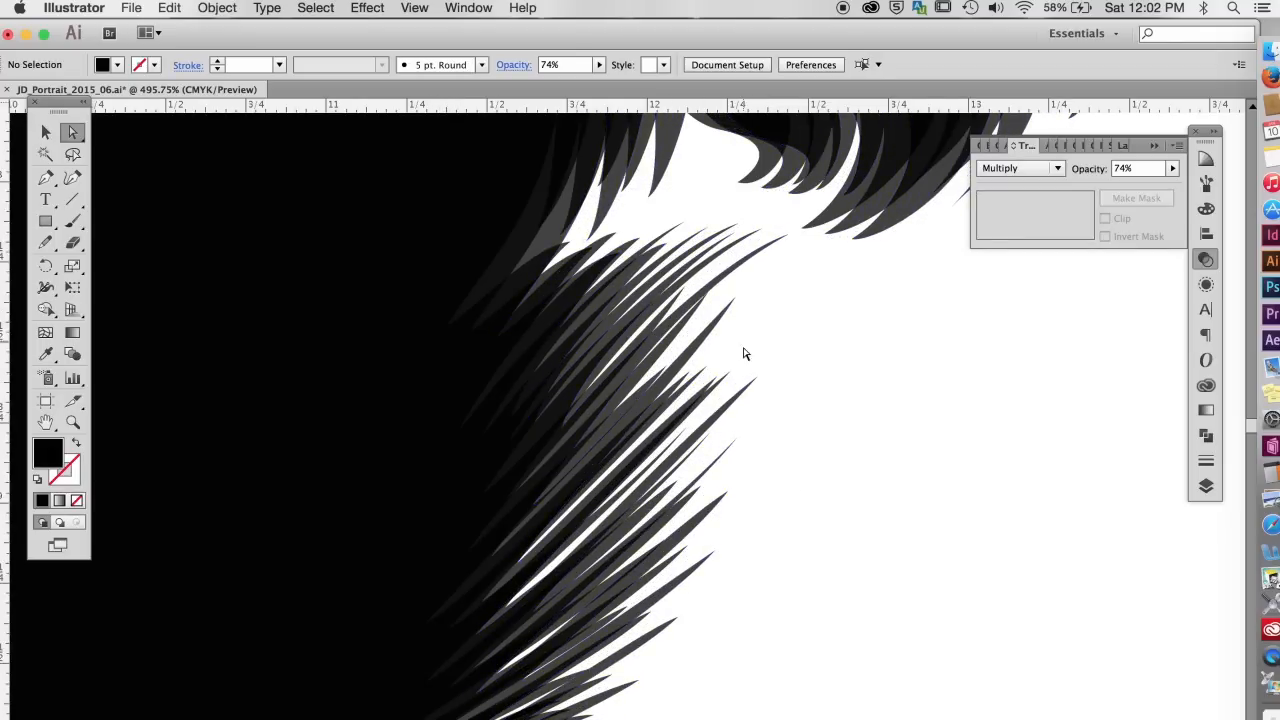
Step: Shift individual strand-tip anchor points along the jagged hairline edge with the Direct Selection tool to vary the overlap between layers
{"action": "left_click", "coordinate": [731, 372]}
{"action": "left_click_drag", "start_coordinate": [731, 372], "coordinate": [733, 382]}
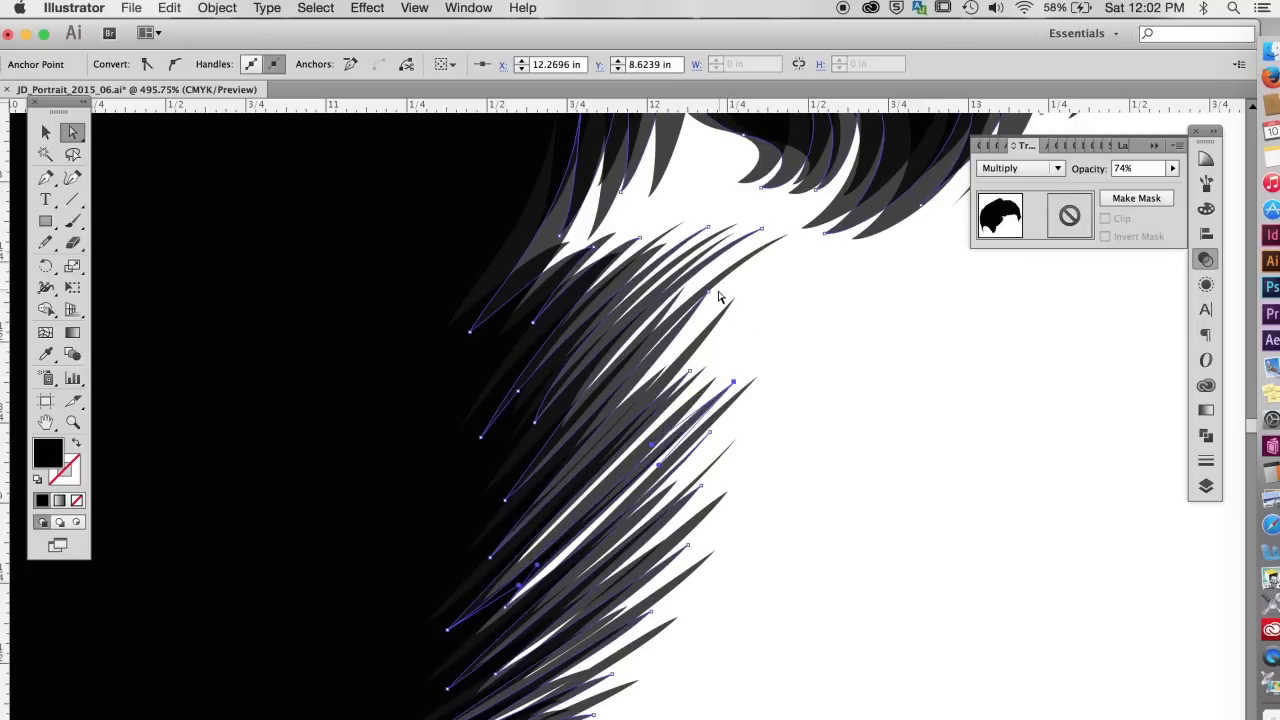
{"action": "left_click", "coordinate": [714, 306]}
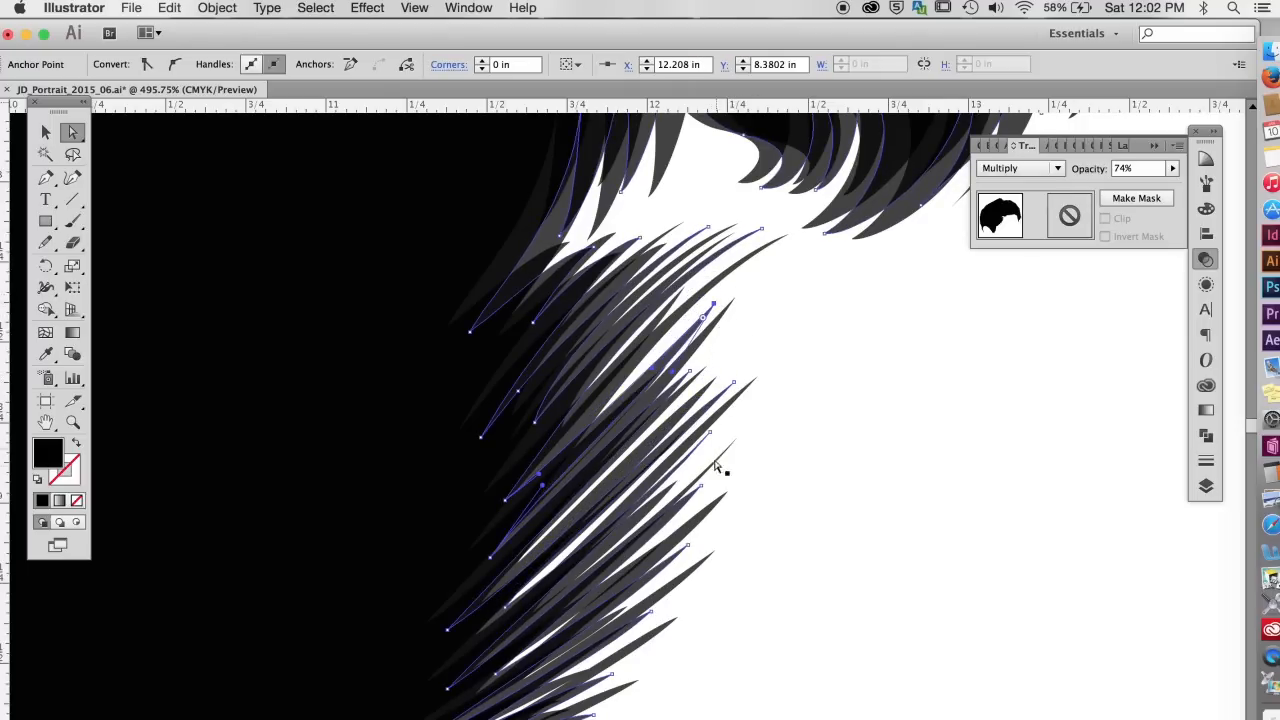
{"action": "left_click", "coordinate": [700, 498]}
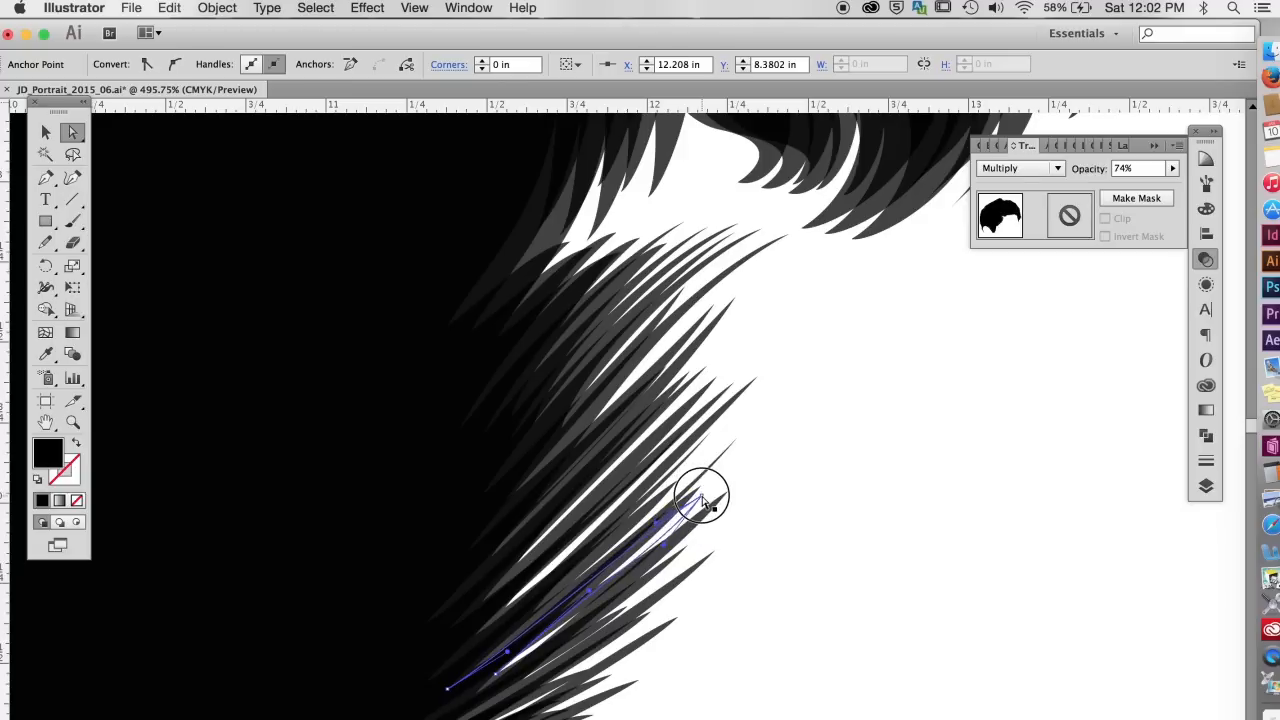
{"action": "left_click", "coordinate": [653, 628]}
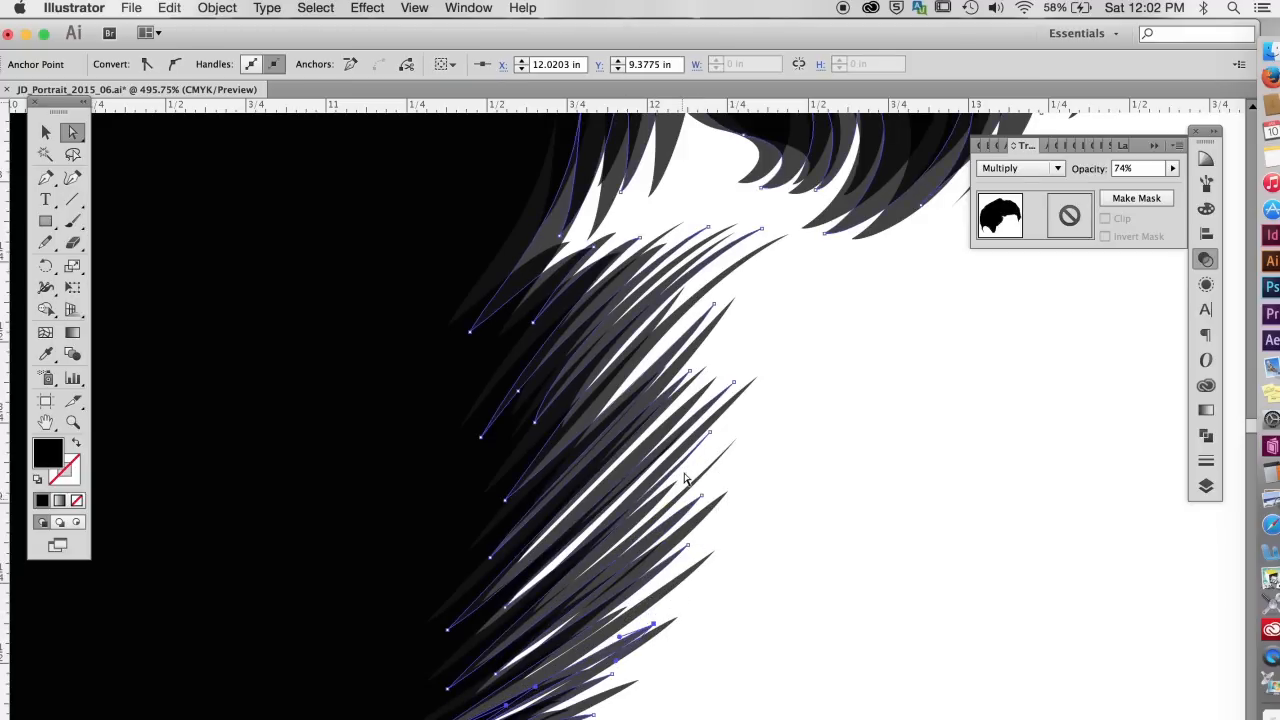
{"action": "left_click", "coordinate": [709, 228]}
{"action": "left_click_drag", "start_coordinate": [709, 228], "coordinate": [714, 251]}
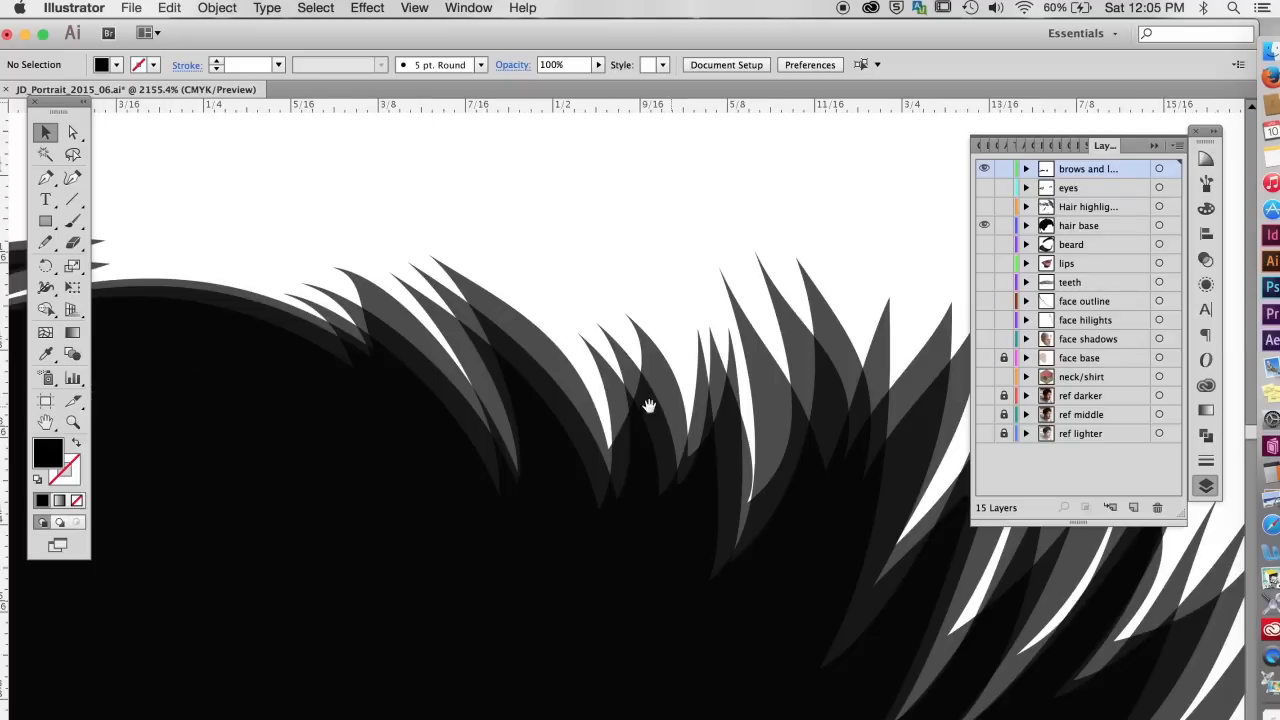
Step: Check the blending mode and opacity of an eyebrow group, and deselect it
{"action": "left_click", "coordinate": [263, 435]}
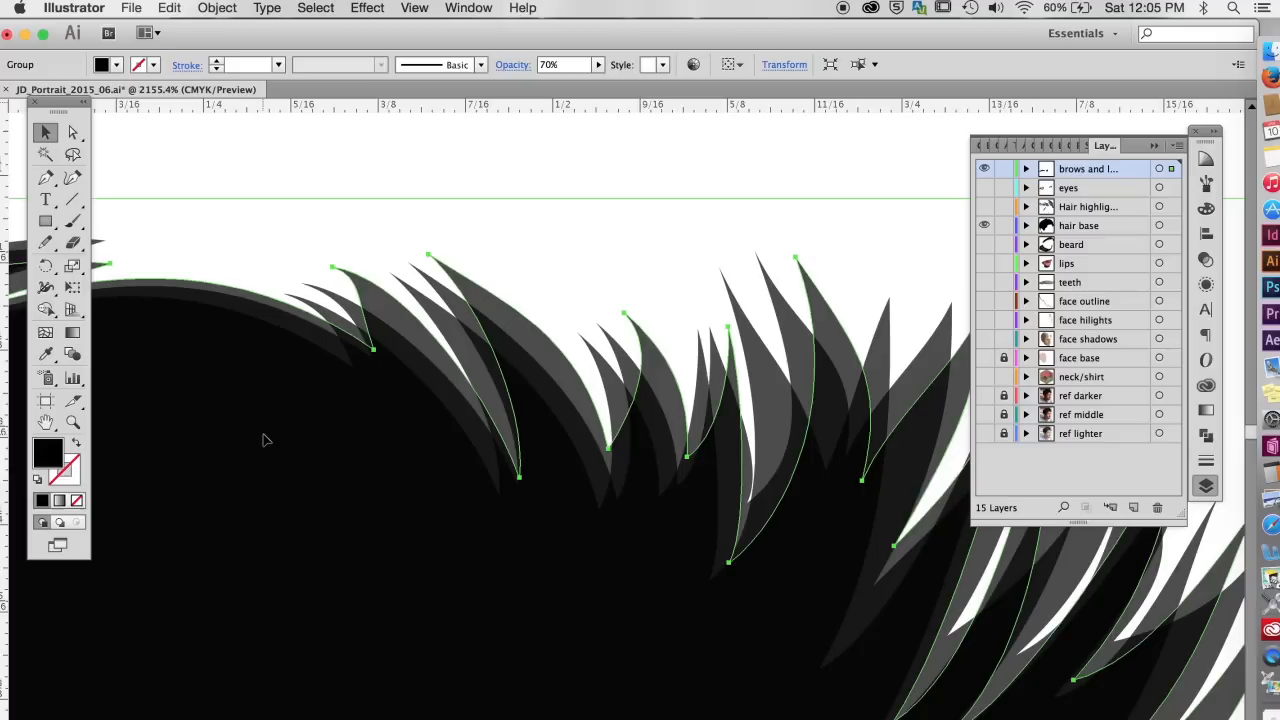
{"action": "left_click", "coordinate": [1201, 258]}
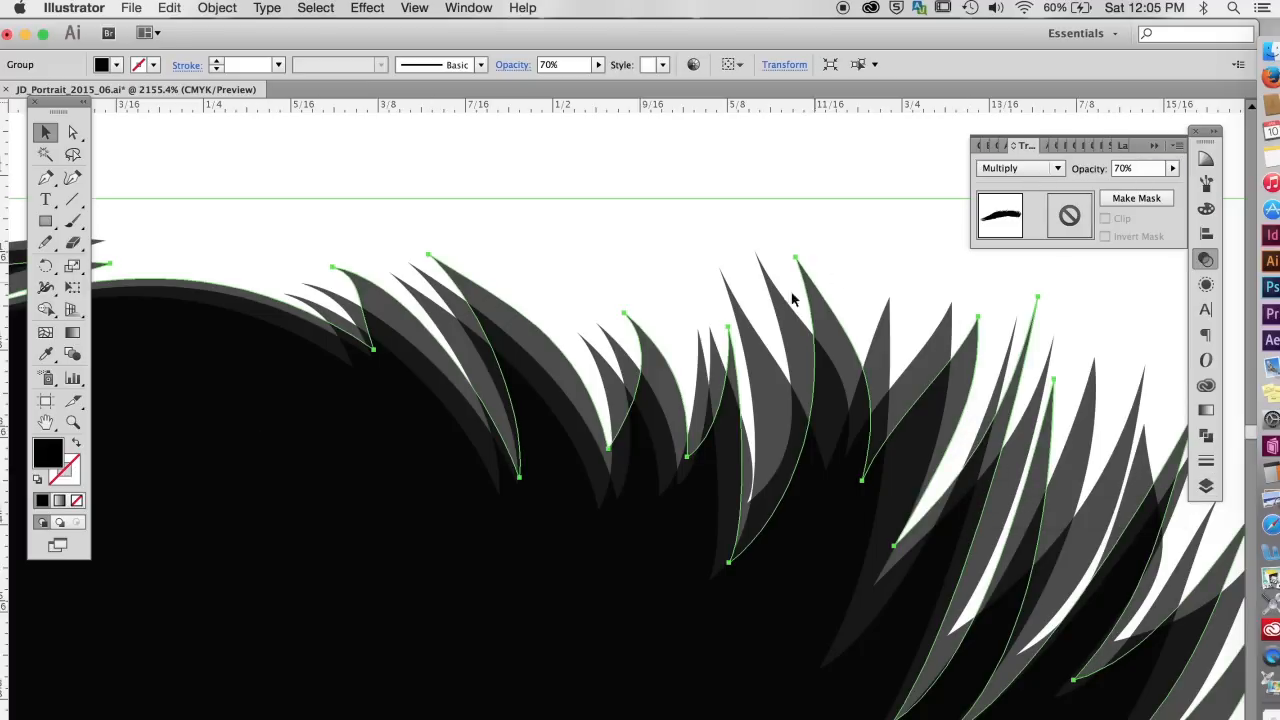
{"action": "left_click", "coordinate": [669, 296]}
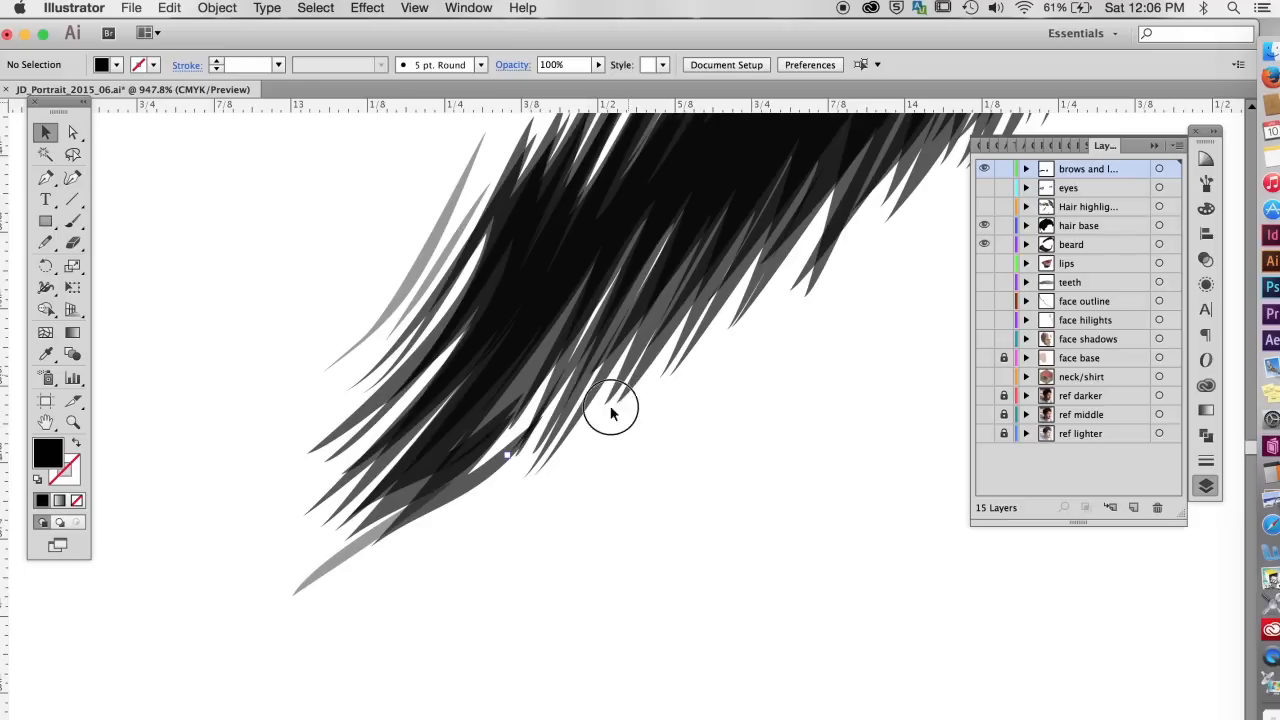
Step: Examine the overlapping beard strands up close in outline and preview views, and across the whole beard shape
{"action": "left_click_drag", "start_coordinate": [609, 405], "coordinate": [507, 572]}
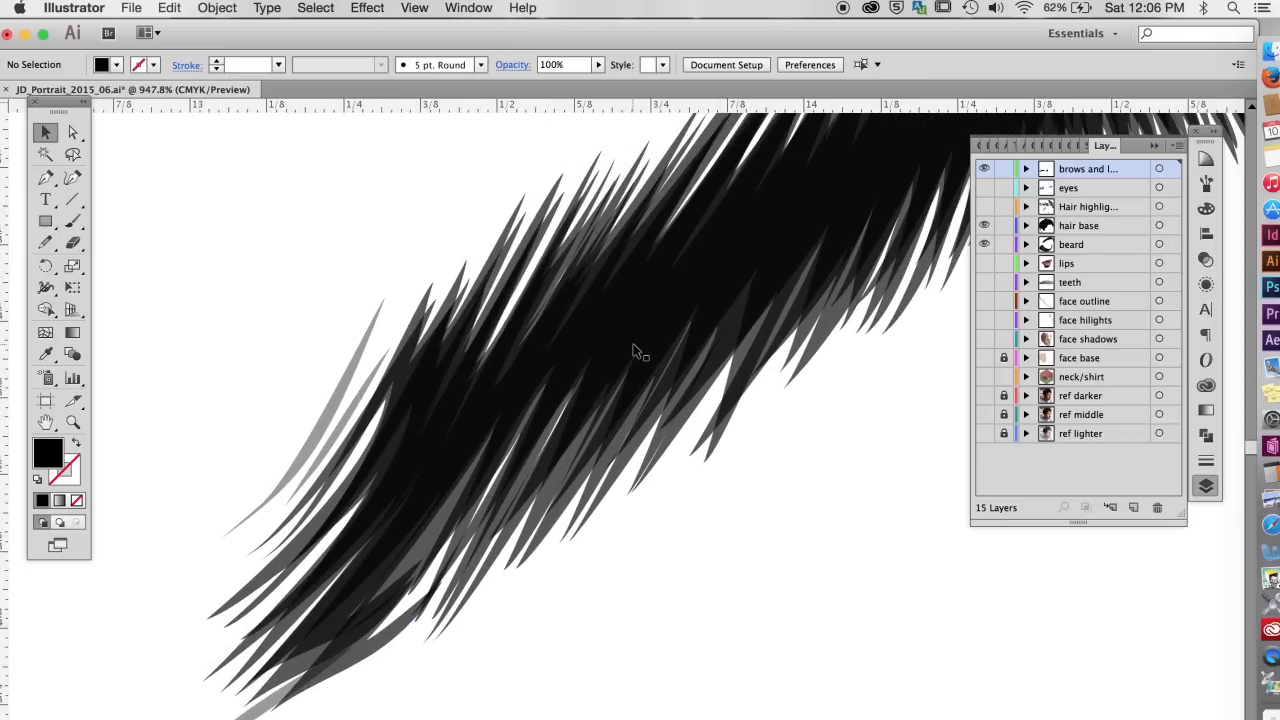
{"action": "key", "text": "super+y"}
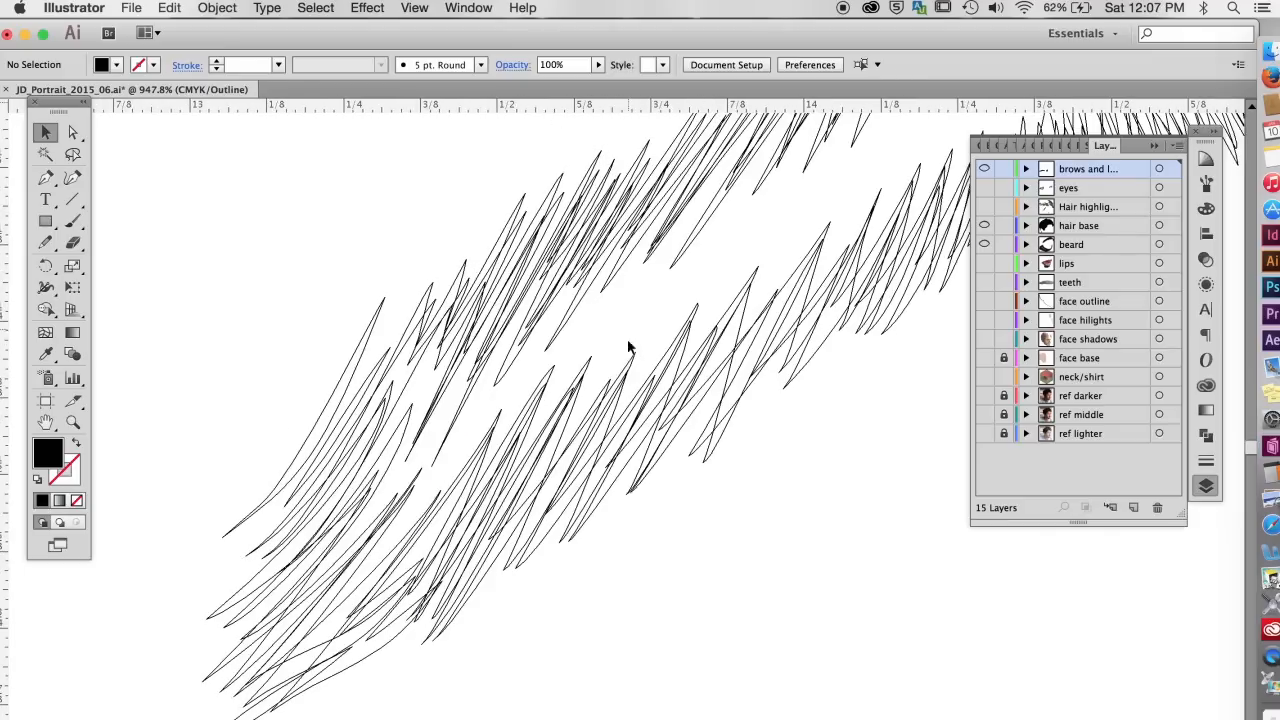
{"action": "key", "text": "super+y"}
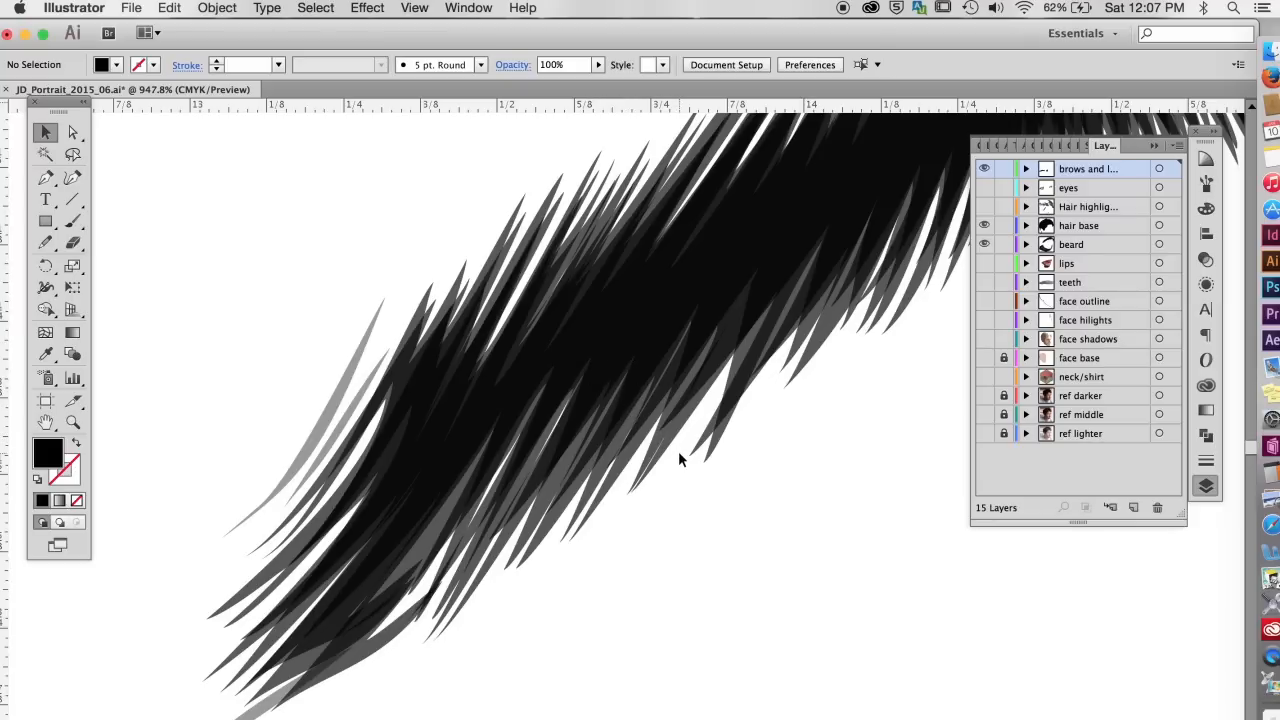
{"action": "scroll", "coordinate": [716, 390], "scroll_direction": "left", "scroll_amount": 5}
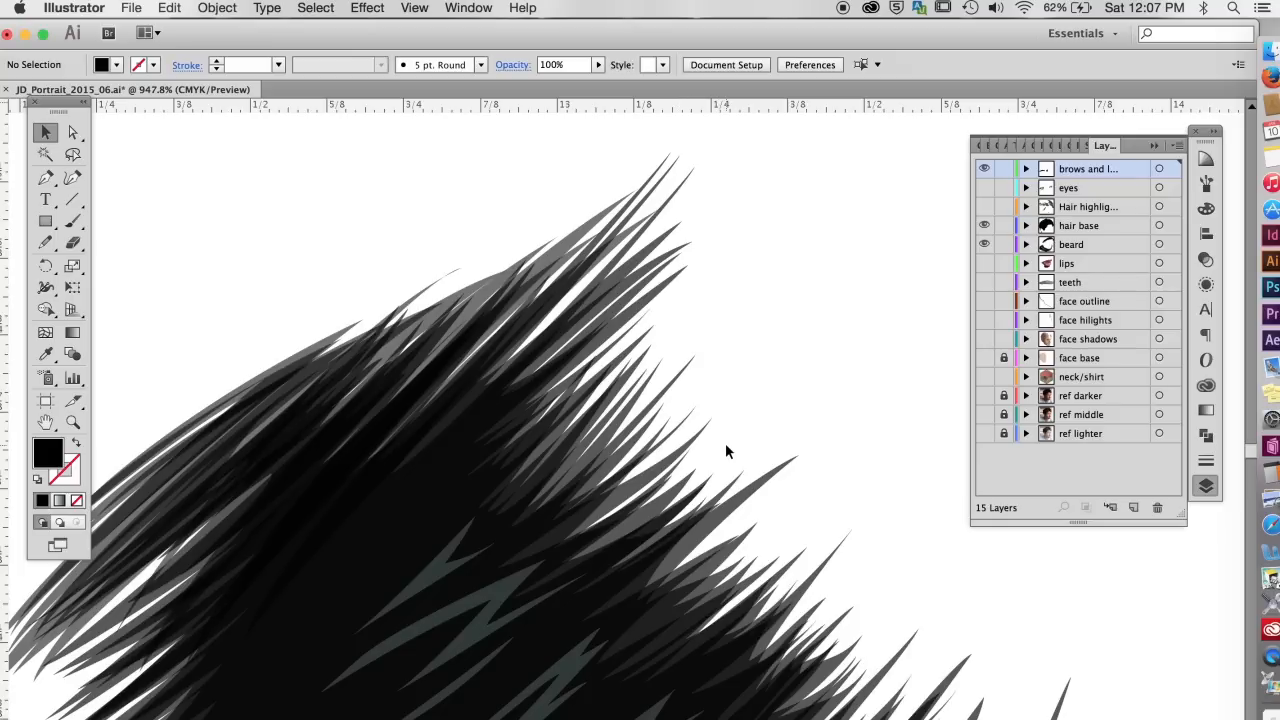
{"action": "left_click", "coordinate": [663, 521], "text": "alt"}
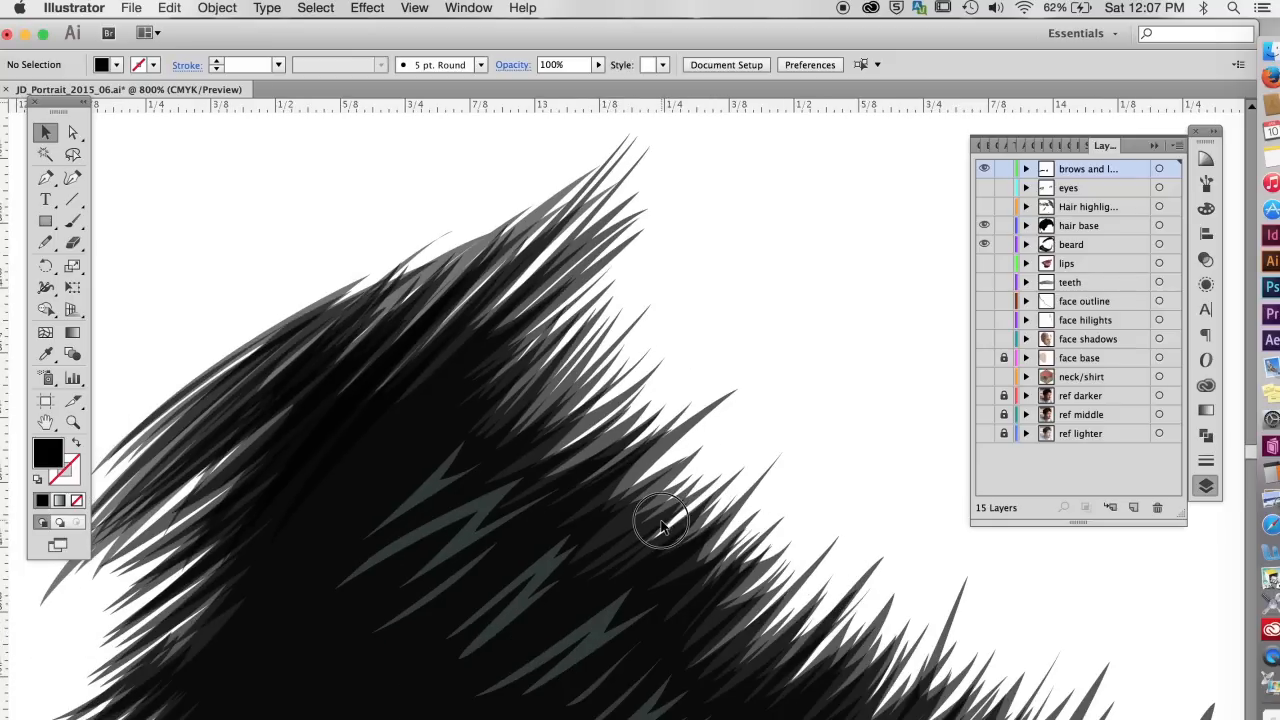
{"action": "left_click", "coordinate": [661, 521], "text": "alt"}
{"action": "left_click", "coordinate": [661, 521], "text": "alt"}
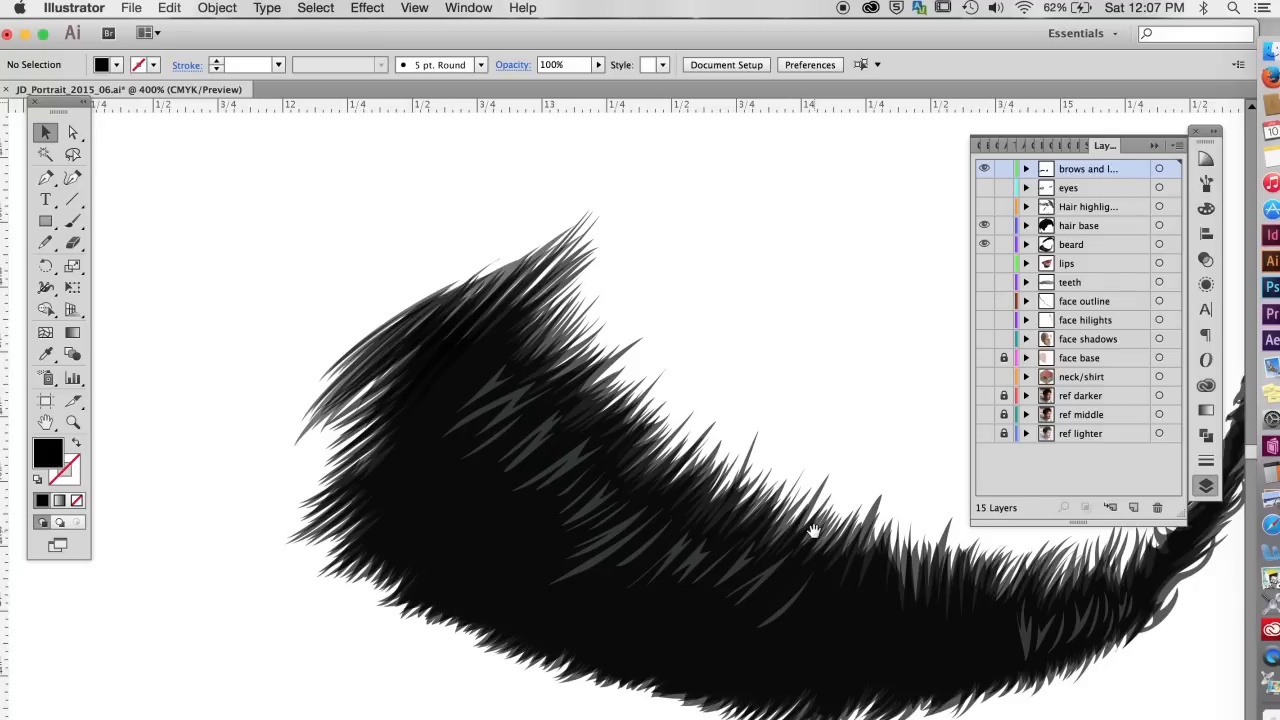
{"action": "scroll", "coordinate": [813, 531], "scroll_direction": "right", "scroll_amount": 10}
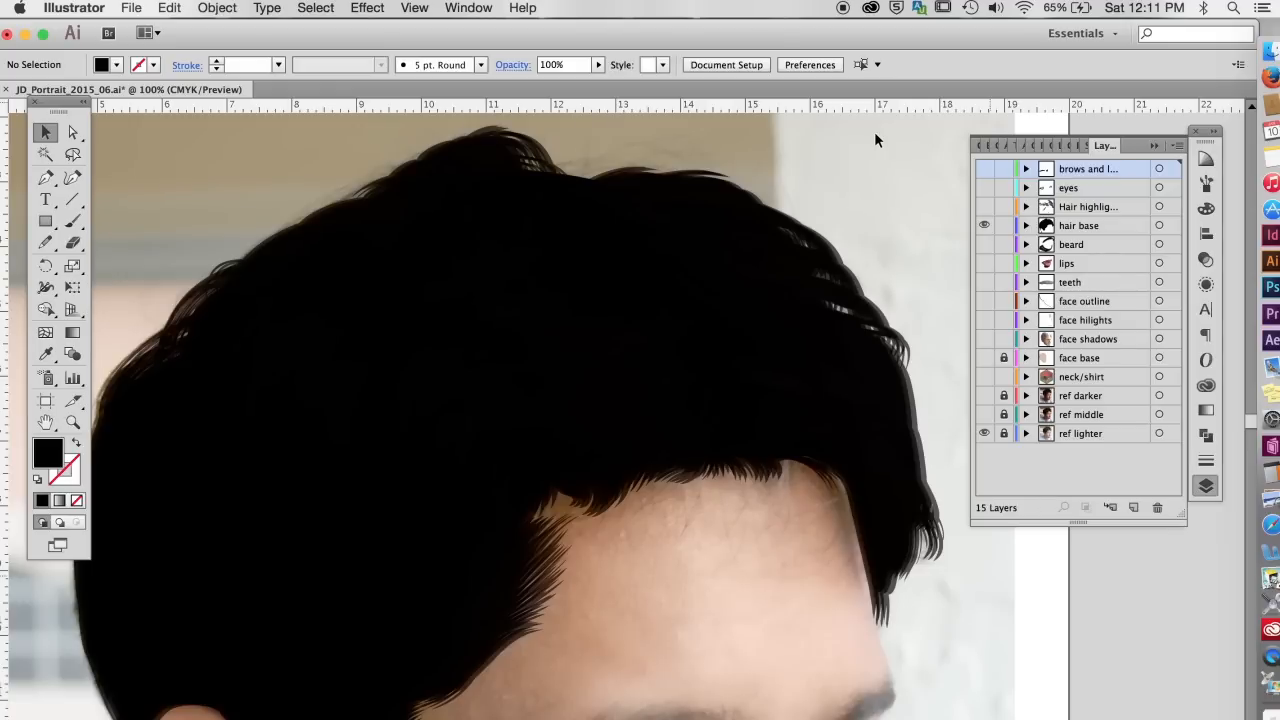
Step: Review the hair base in outline view, and switch only the hair base layer to outline over the lighter reference photo
{"action": "key", "text": "super+y"}
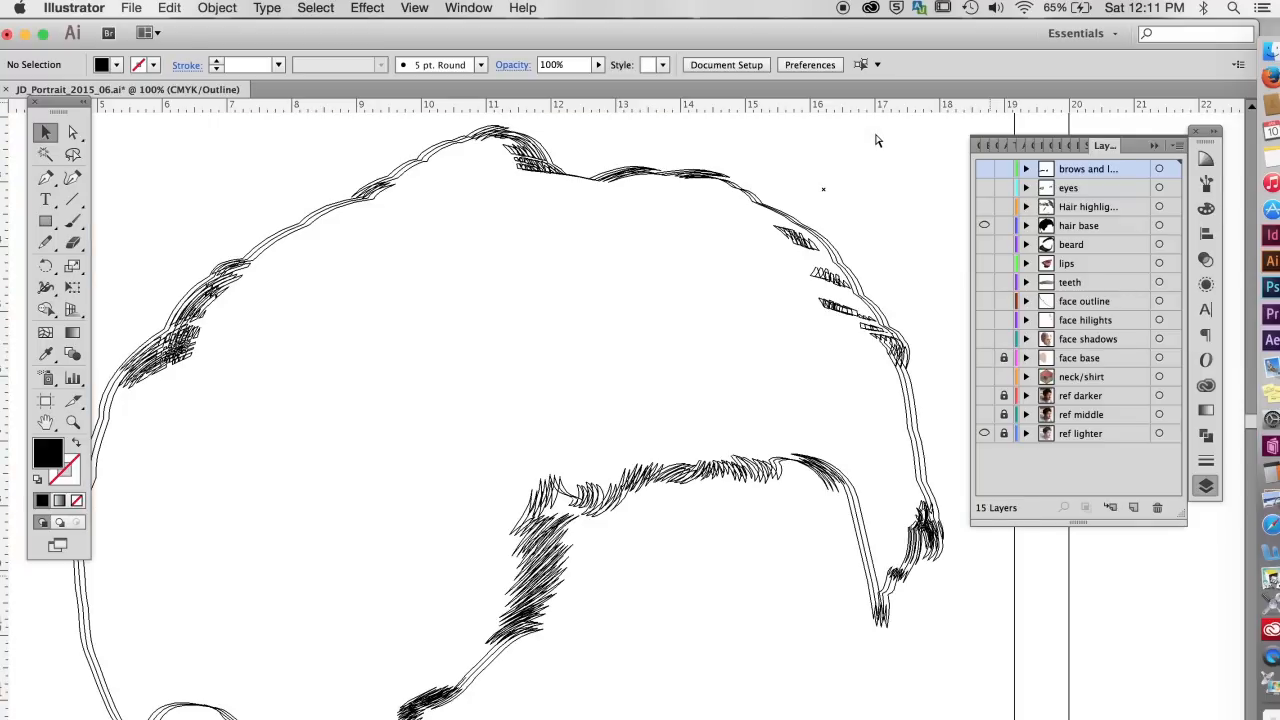
{"action": "key", "text": "super+y"}
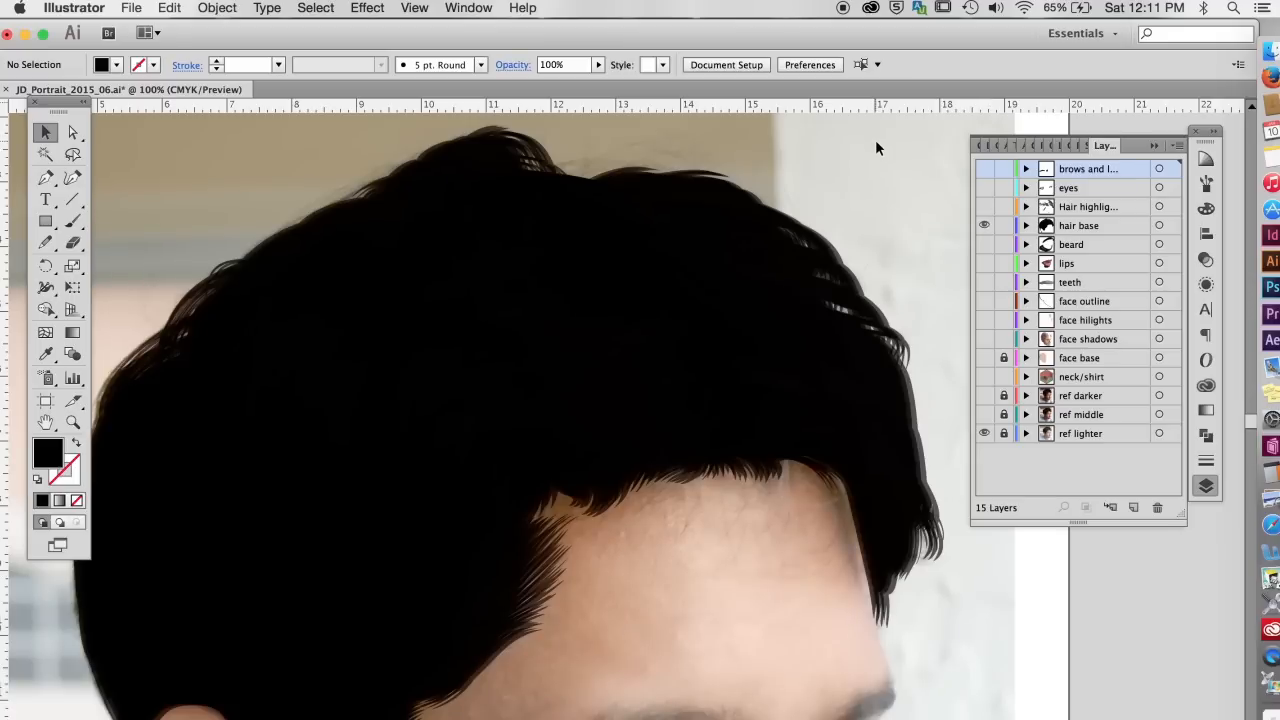
{"action": "left_click", "coordinate": [985, 229], "text": "super"}
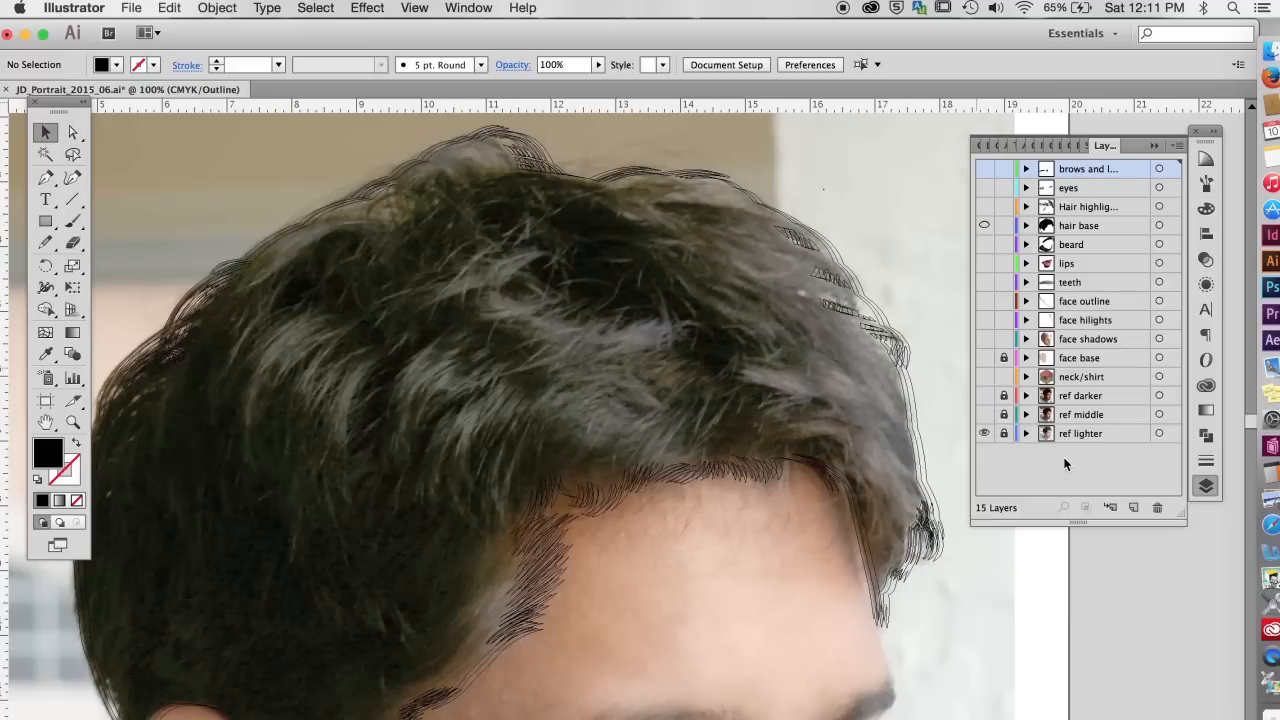
Step: Compare the finished hair highlight shapes with the light strands in the lighter reference photo, with the Pen tool active
{"action": "key", "text": "super+space"}
{"action": "left_click_drag", "start_coordinate": [347, 303], "coordinate": [566, 530]}
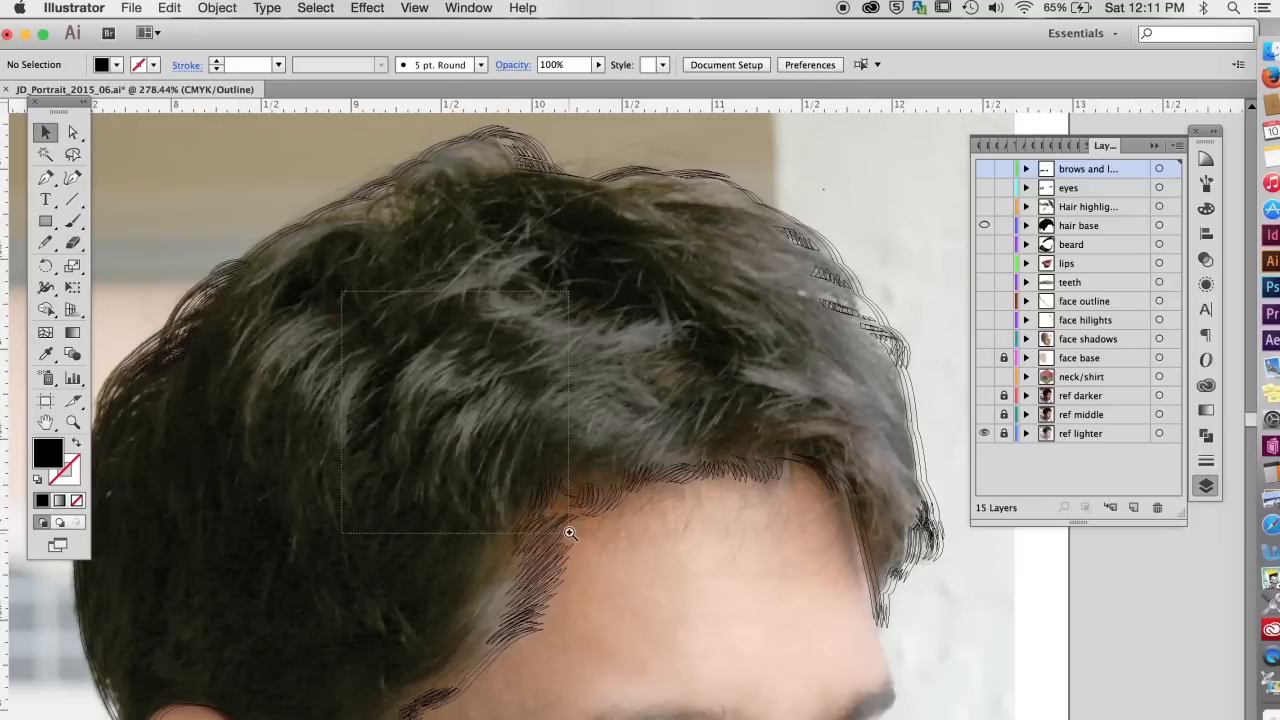
{"action": "left_click", "coordinate": [54, 185]}
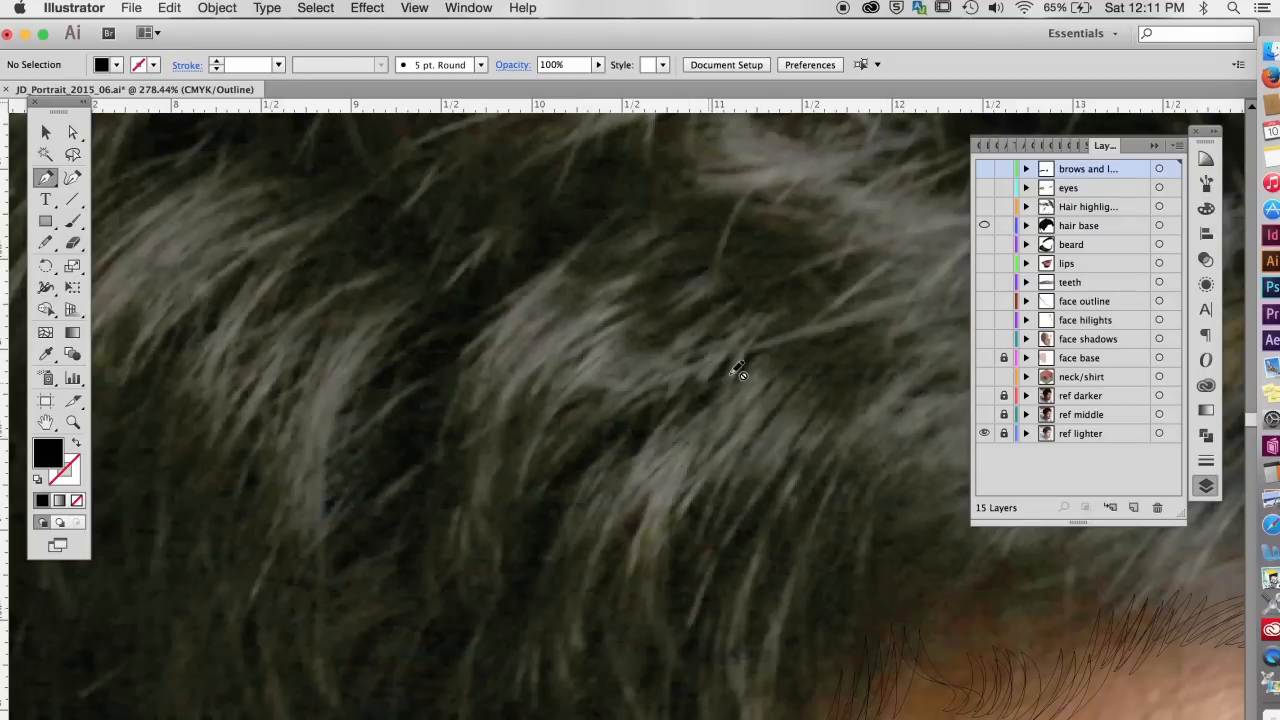
{"action": "left_click", "coordinate": [985, 207]}
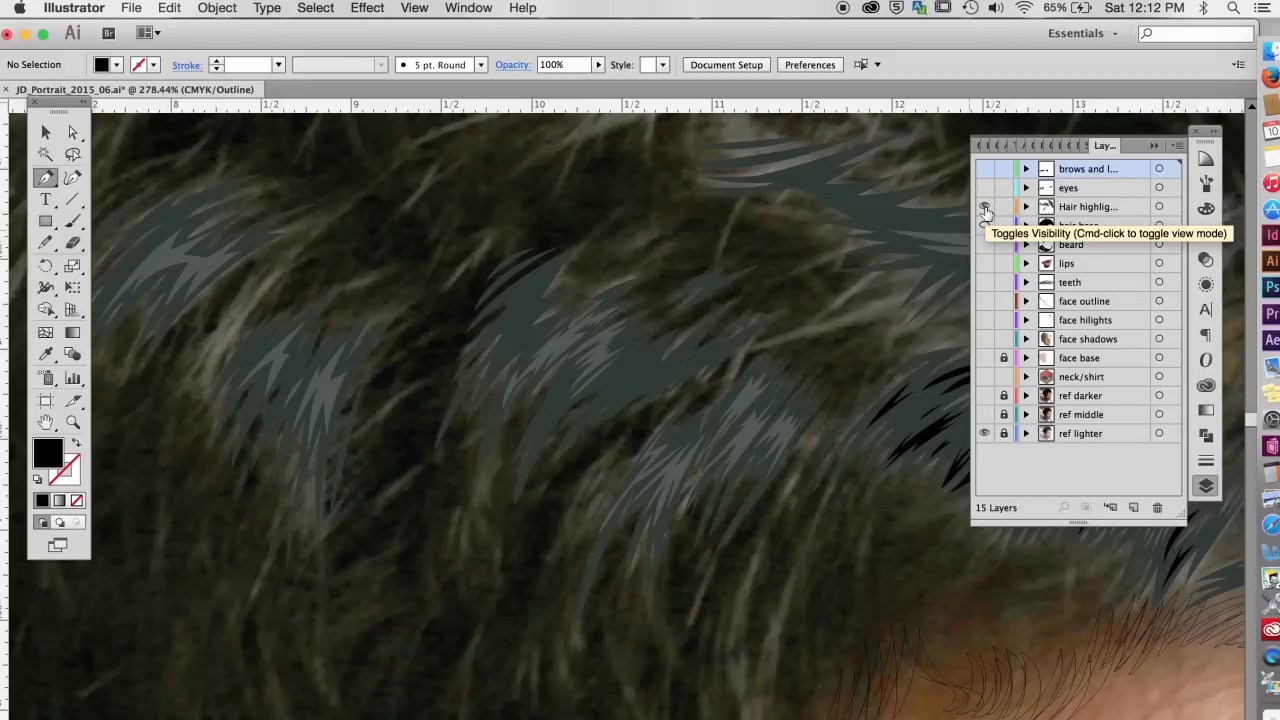
{"action": "left_click", "coordinate": [985, 434]}
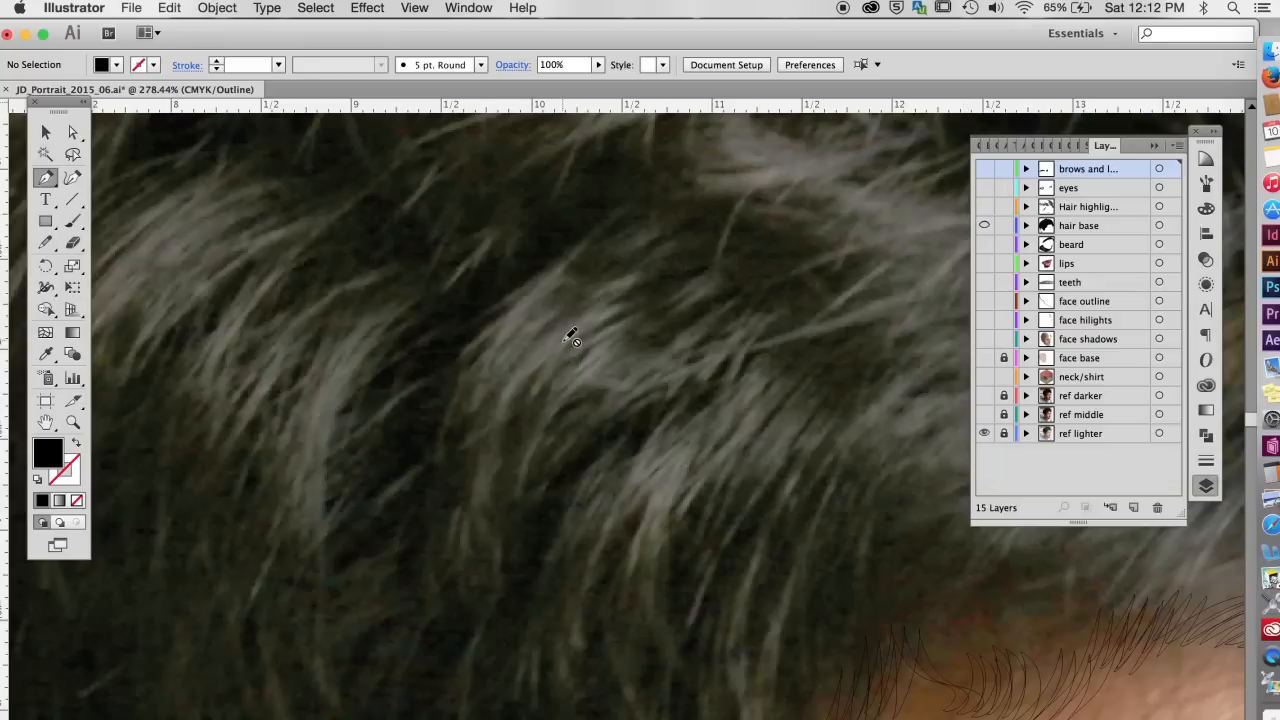
Step: Show the ref middle and ref darker photo layers, and turn on the Hair highlights layer over them
{"action": "left_click", "coordinate": [984, 416]}
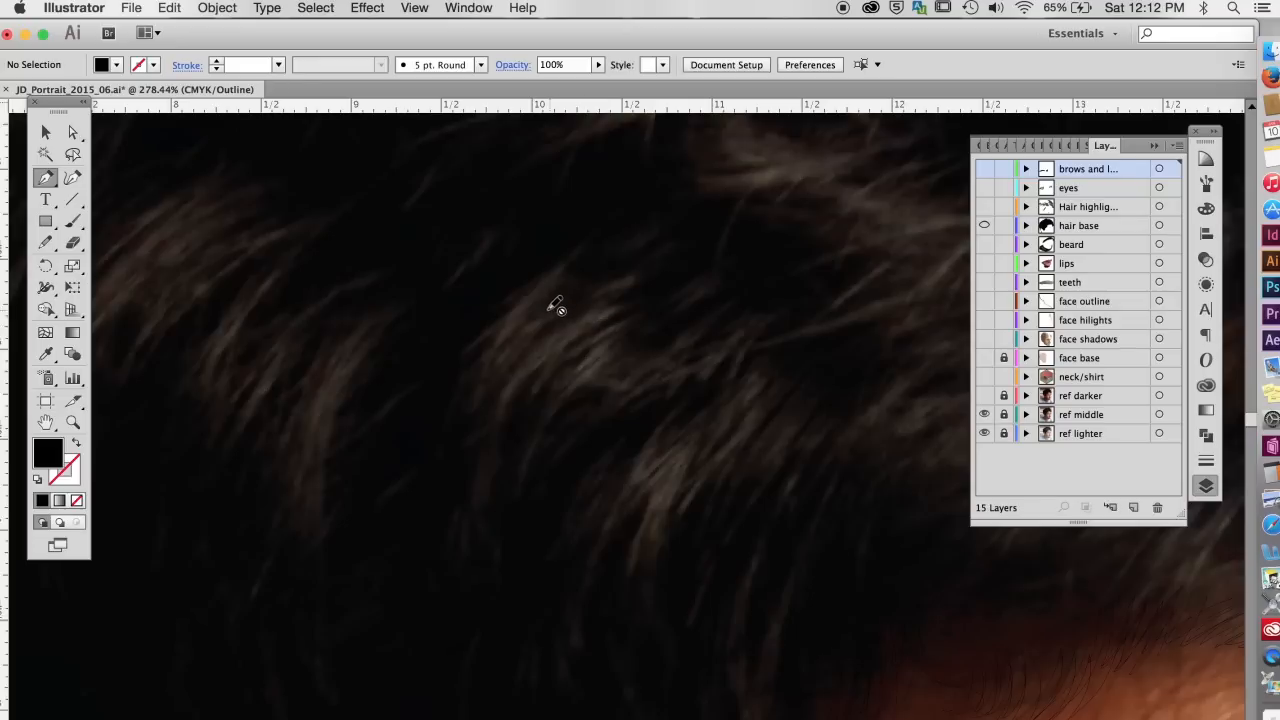
{"action": "left_click", "coordinate": [984, 395]}
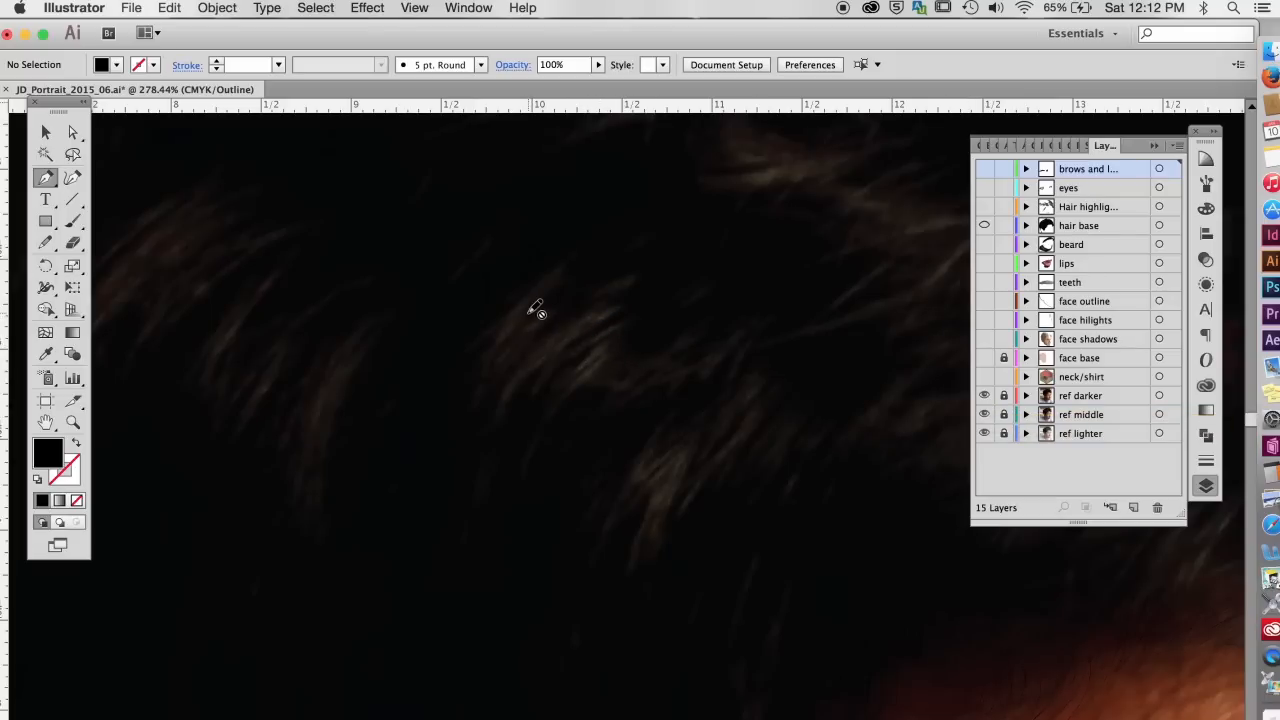
{"action": "left_click", "coordinate": [984, 206]}
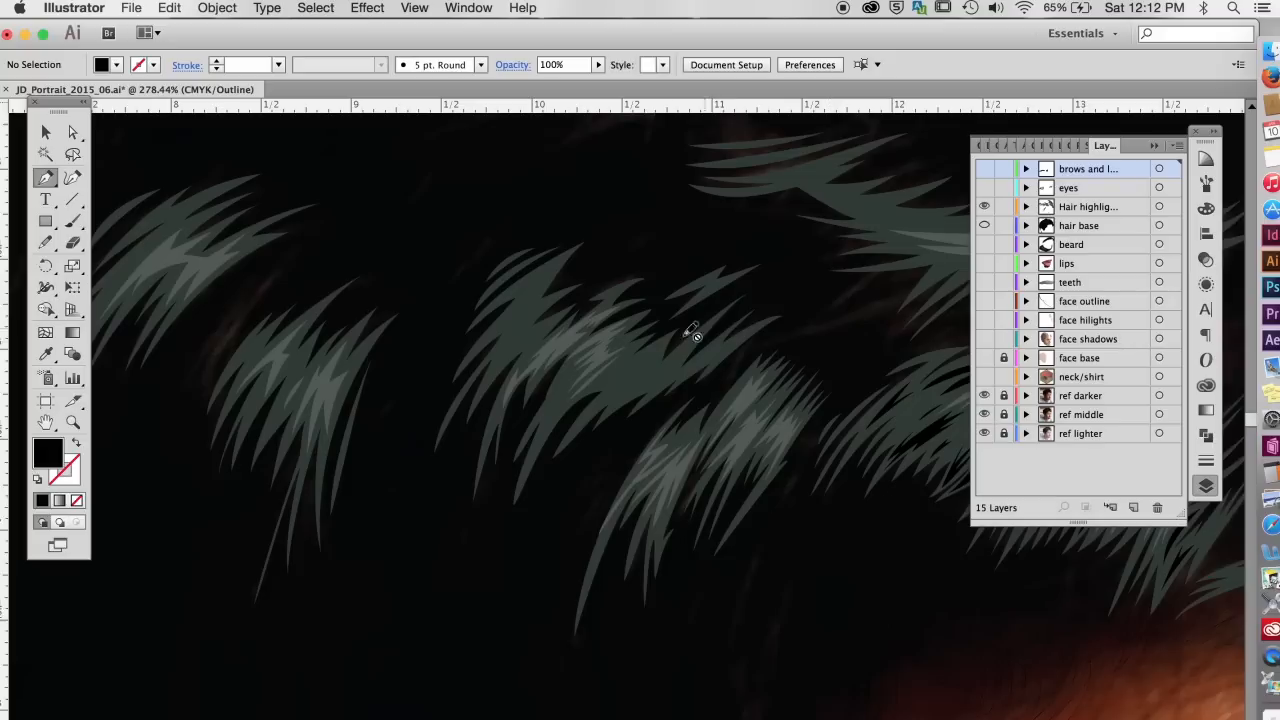
Step: Return the hair base layer to preview view beneath the highlights, with the whole hair in view
{"action": "left_click", "coordinate": [668, 444]}
{"action": "left_click", "coordinate": [734, 422], "text": "alt+super"}
{"action": "left_click", "coordinate": [734, 422], "text": "alt+super"}
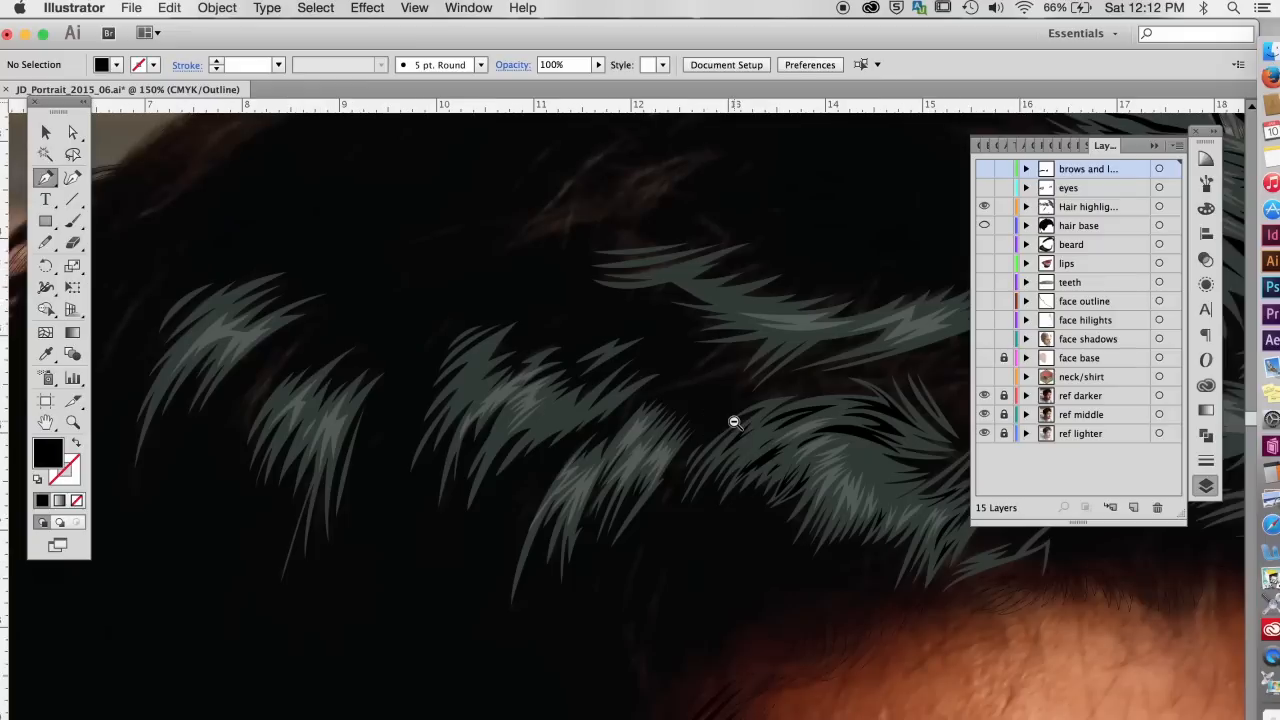
{"action": "left_click", "coordinate": [734, 422], "text": "alt+super"}
{"action": "left_click", "coordinate": [734, 422], "text": "alt+super"}
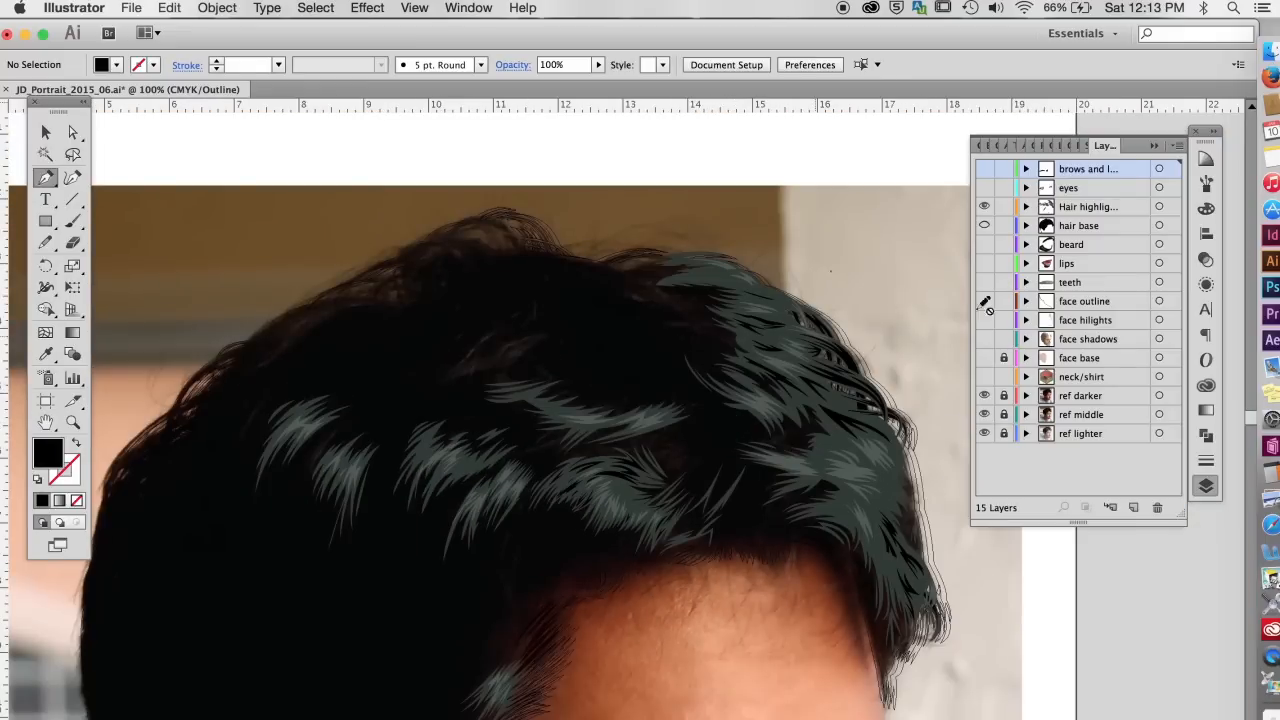
{"action": "left_click", "coordinate": [985, 226], "text": "super"}
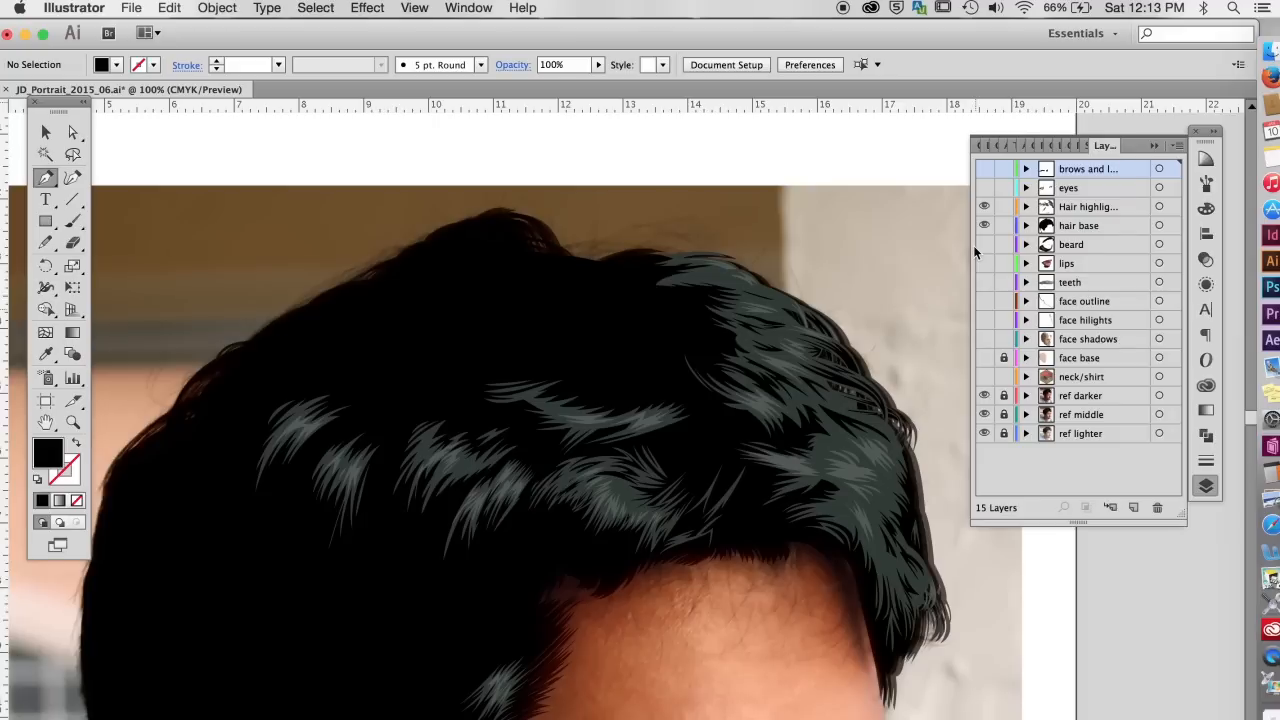
Step: Examine the layered hair highlight strands and the gaps between them along the outer edge of the hair up close
{"action": "left_click_drag", "start_coordinate": [616, 282], "coordinate": [893, 463]}
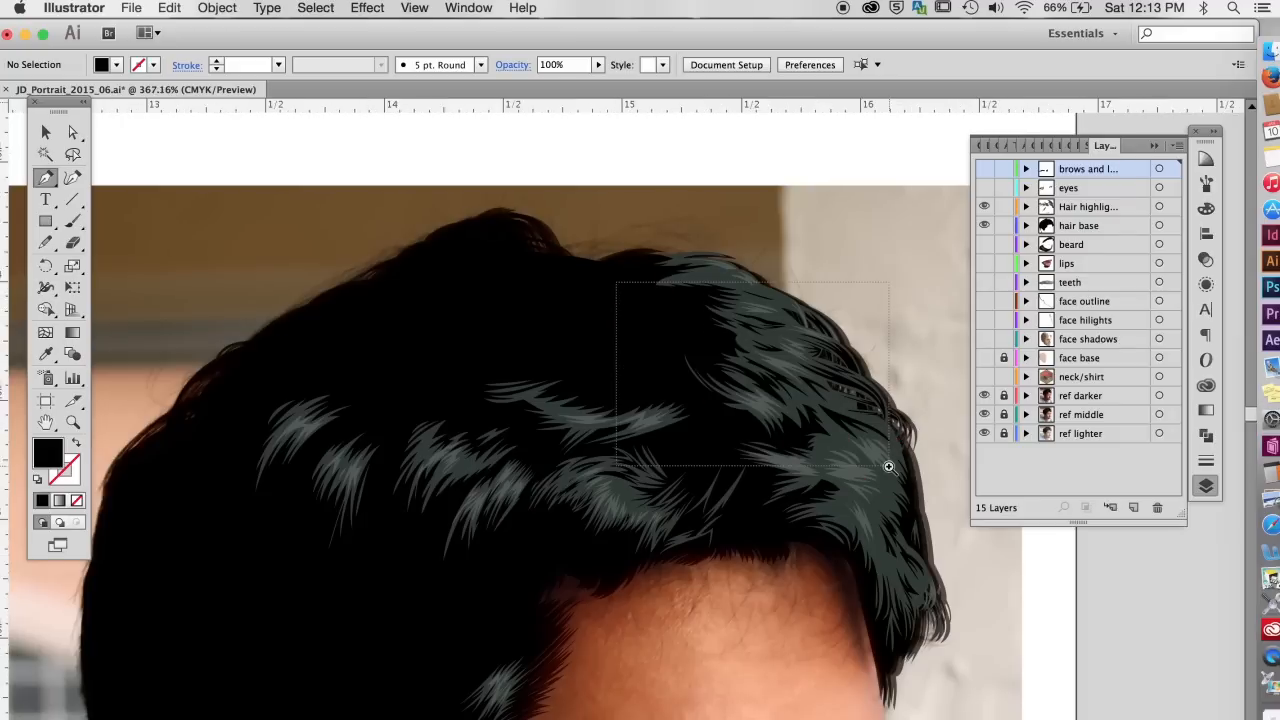
{"action": "left_click_drag", "start_coordinate": [694, 460], "coordinate": [602, 435]}
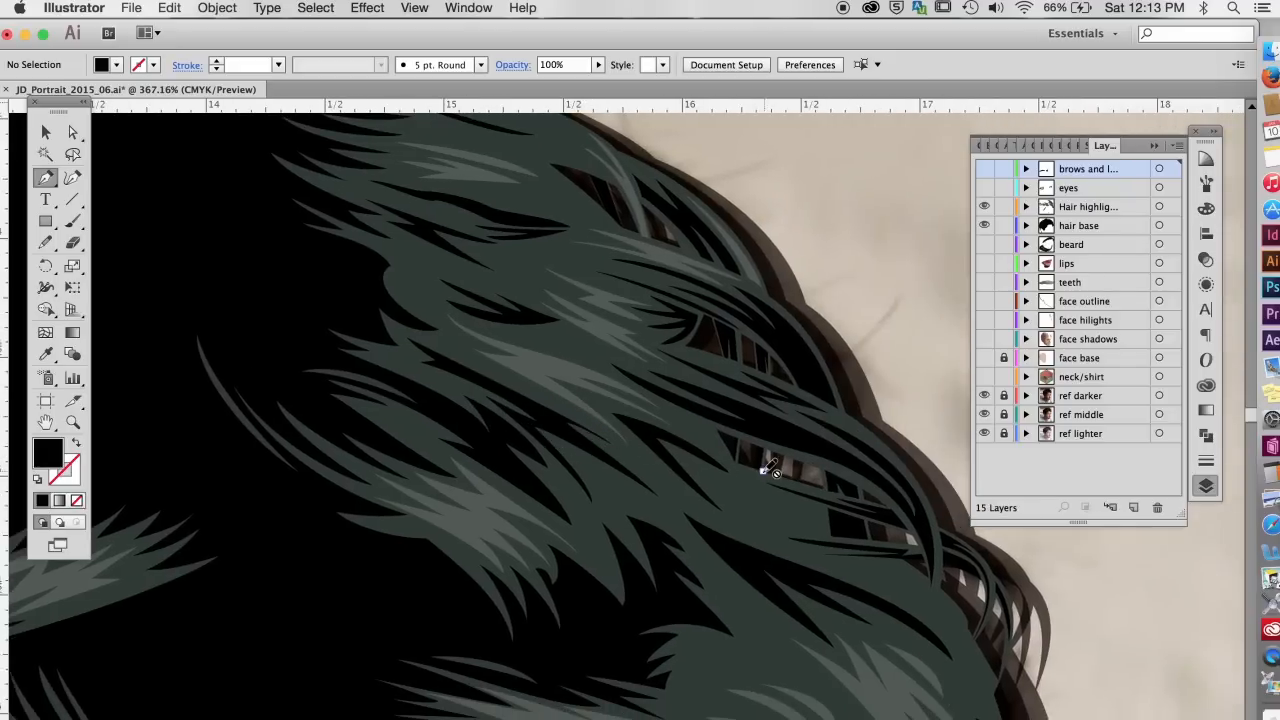
{"action": "left_click", "coordinate": [654, 178]}
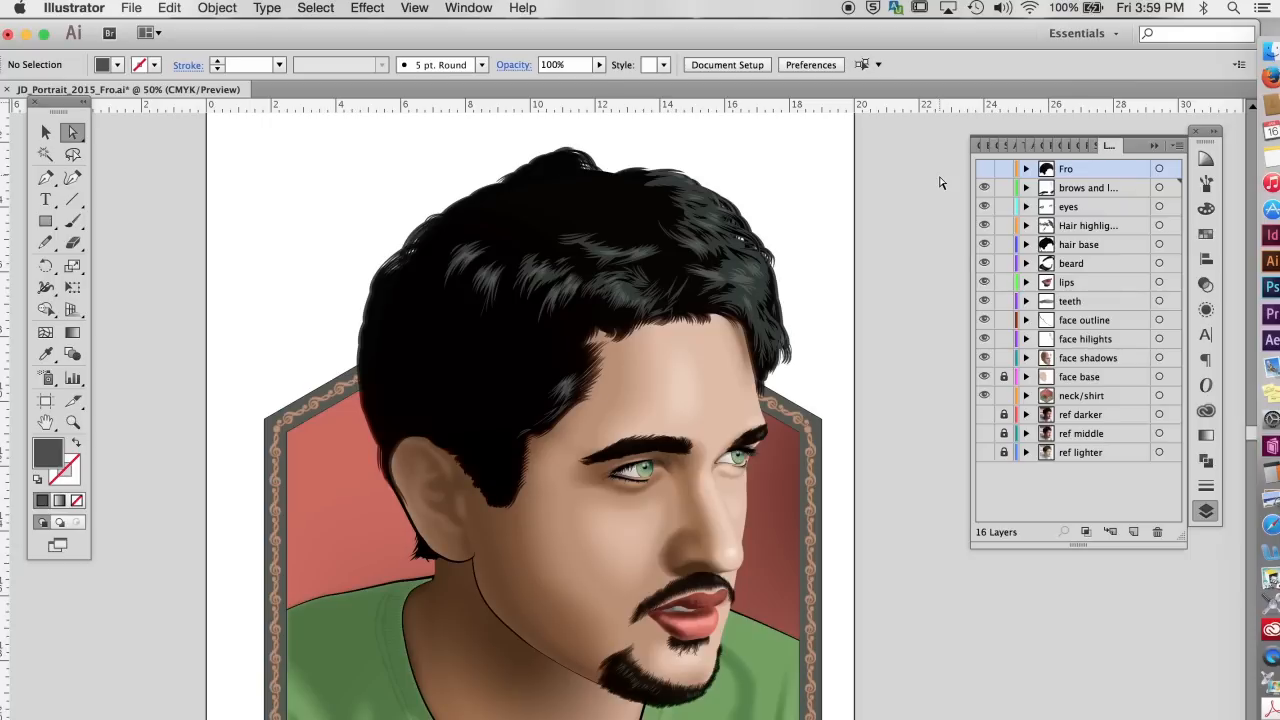
Step: Hide the hair base and Hair highlights layers of the portrait
{"action": "left_click", "coordinate": [984, 244]}
{"action": "left_click", "coordinate": [984, 227]}
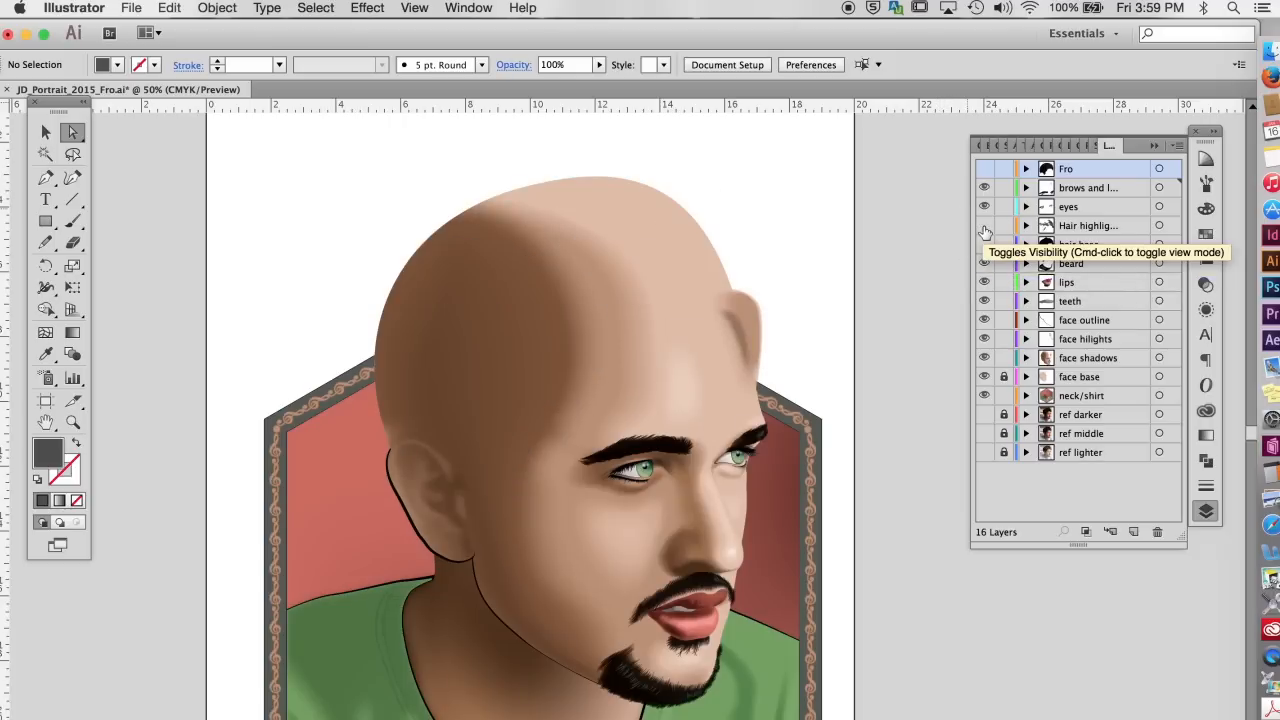
Step: Delete the skin-coloured shapes protruding beyond the edge of the forehead, and show the Fro layer
{"action": "left_click", "coordinate": [754, 324]}
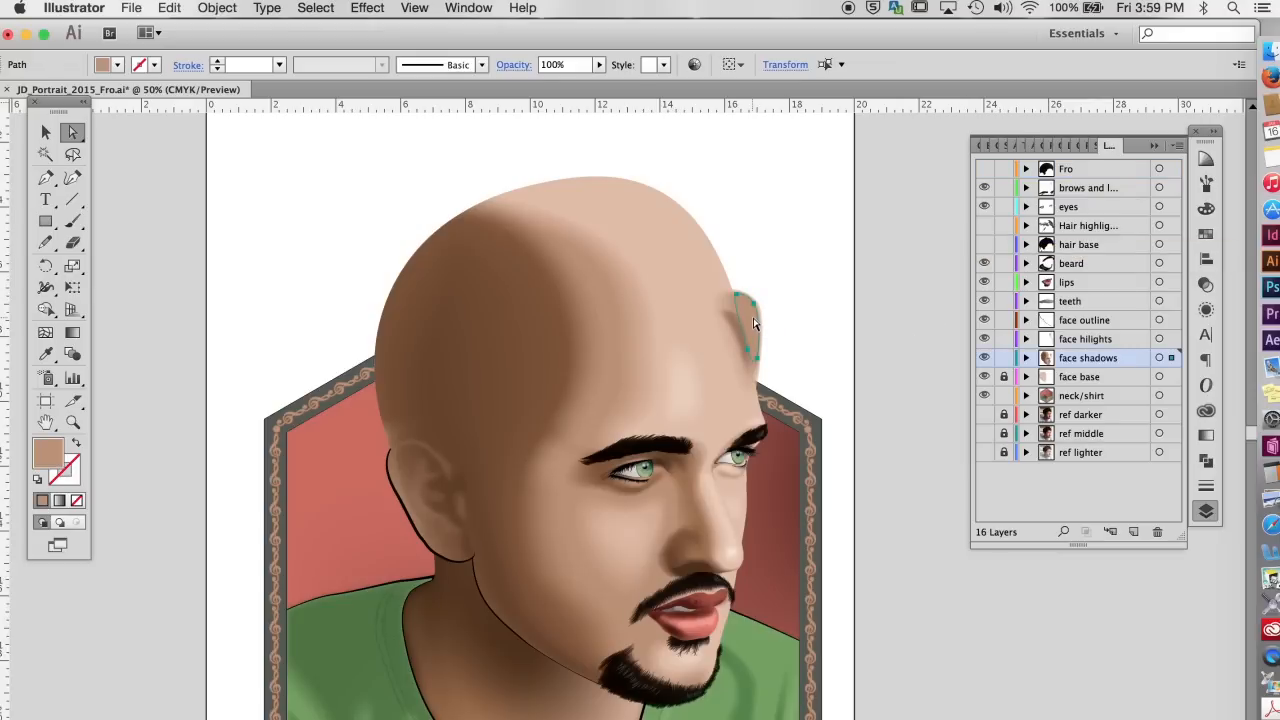
{"action": "left_click", "coordinate": [751, 320]}
{"action": "left_click", "coordinate": [751, 320]}
{"action": "left_click", "coordinate": [751, 323]}
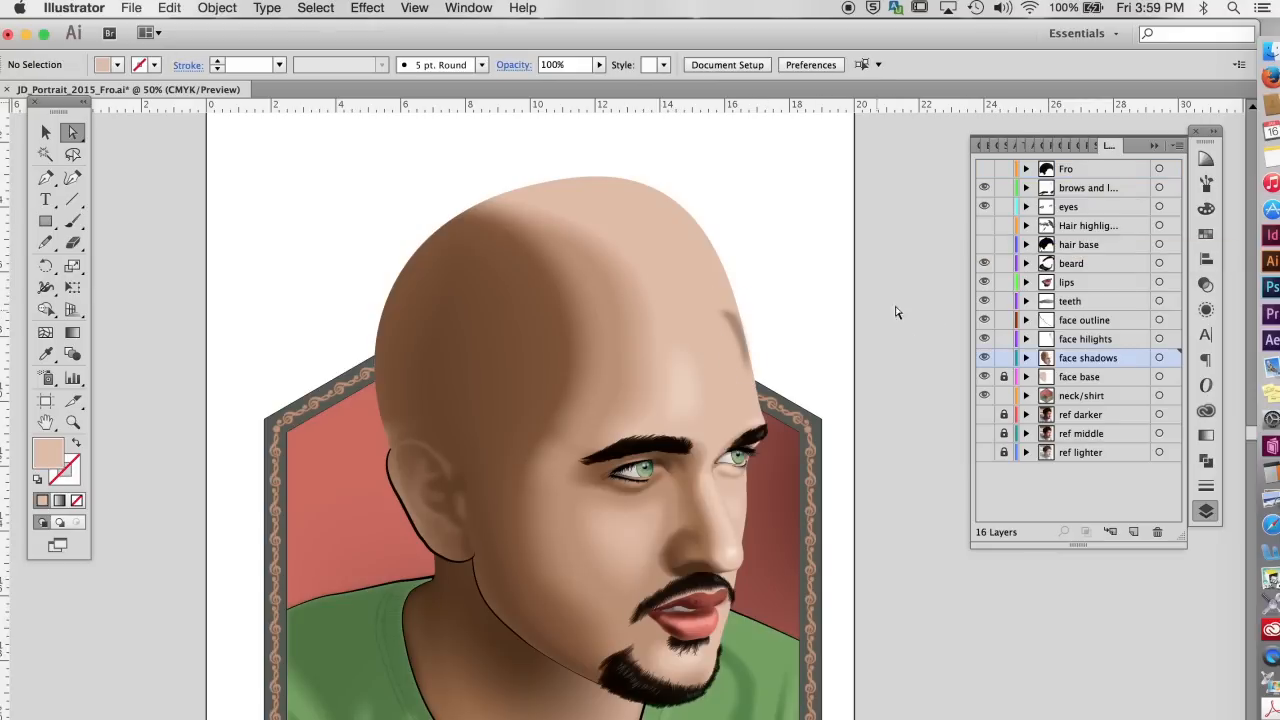
{"action": "left_click", "coordinate": [985, 169]}
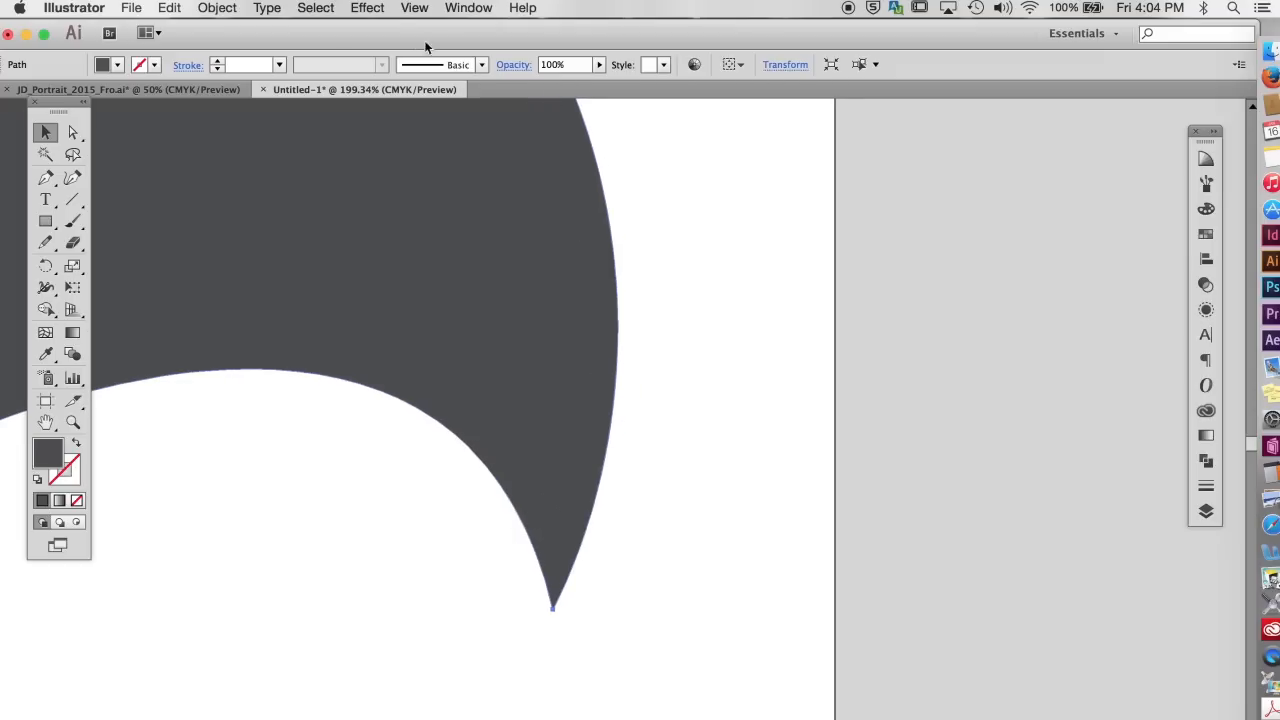
Step: Start a Roughen effect on the dark gray hair shape in the Untitled-1 document, with its preview on
{"action": "left_click", "coordinate": [367, 8]}
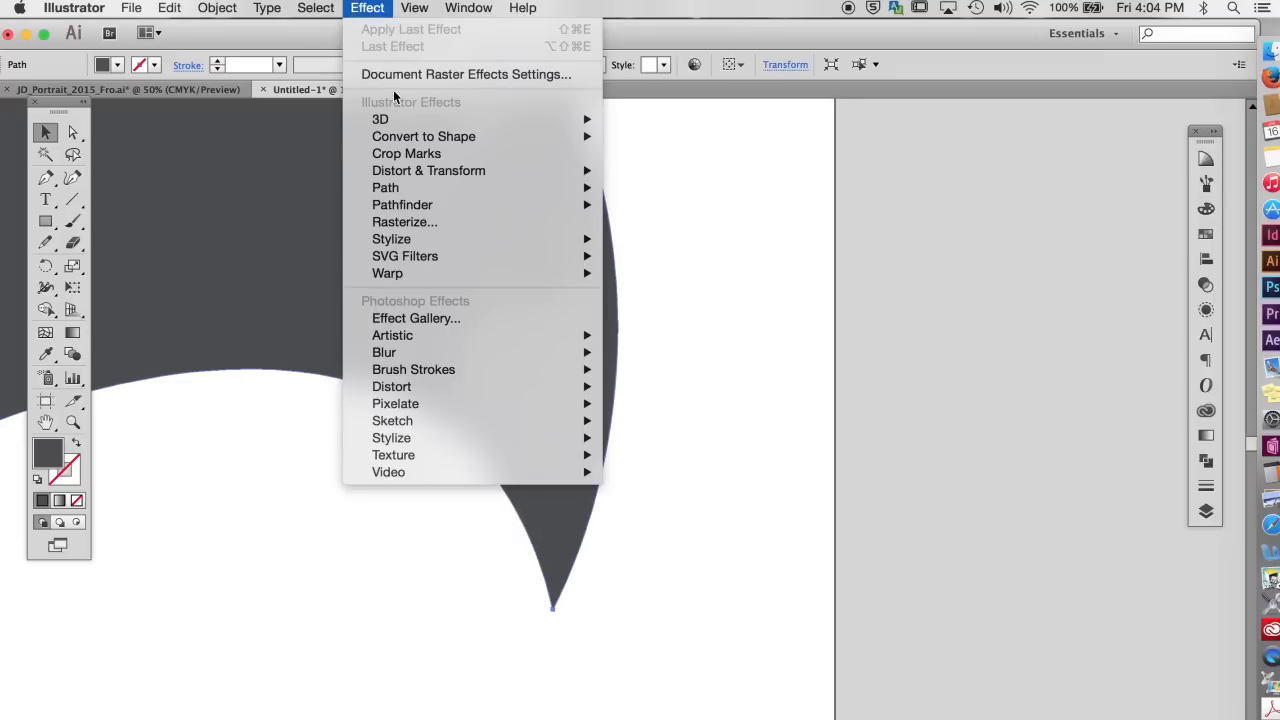
{"action": "mouse_move", "coordinate": [412, 172]}
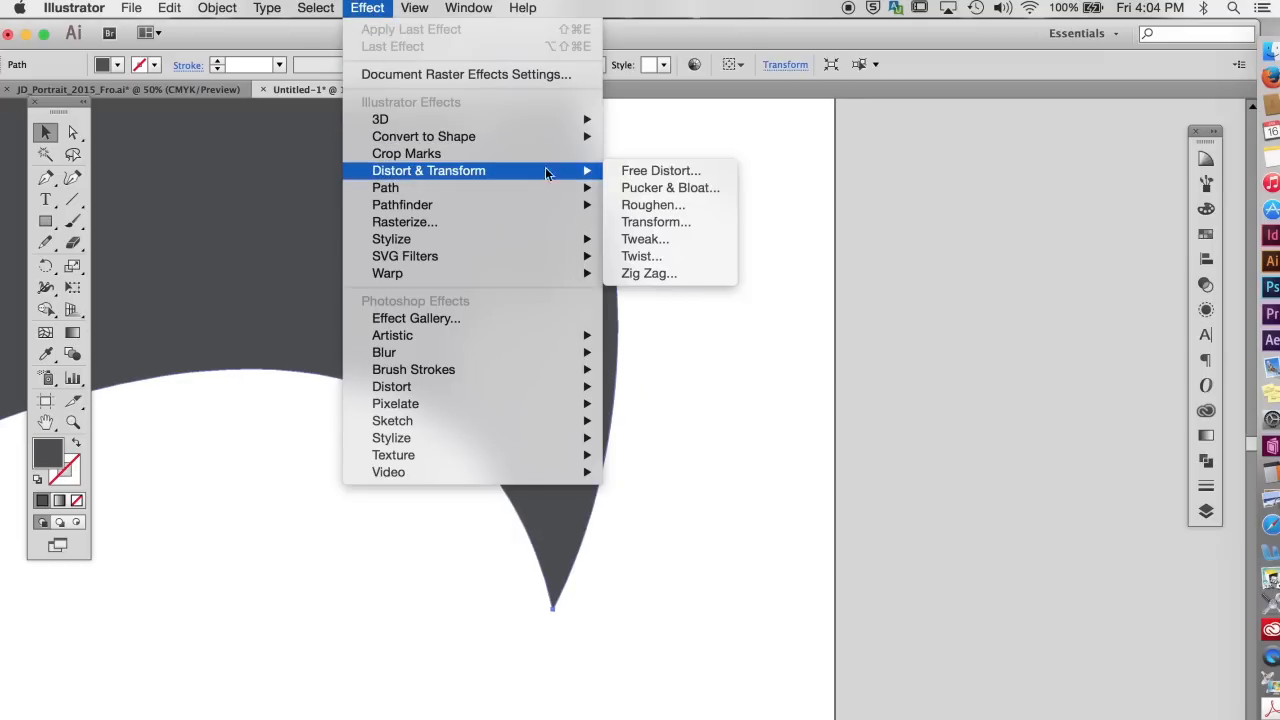
{"action": "left_click", "coordinate": [658, 204]}
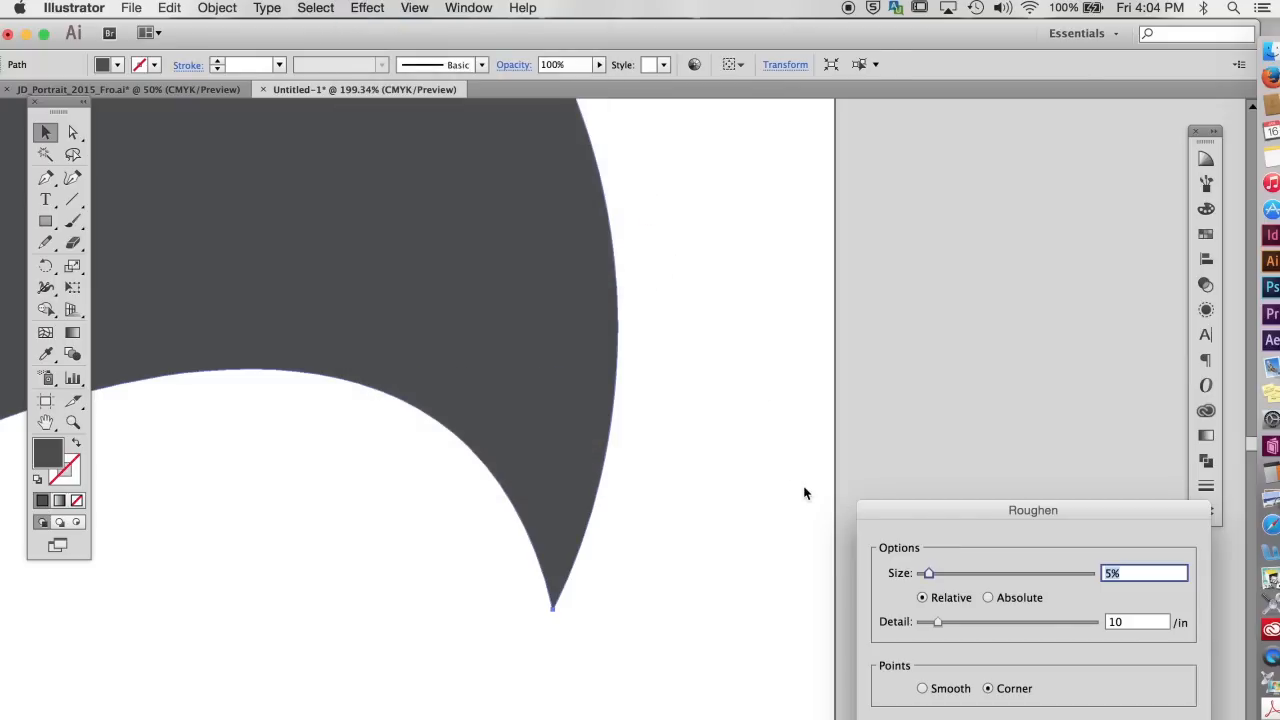
{"action": "left_click_drag", "start_coordinate": [916, 512], "coordinate": [765, 187]}
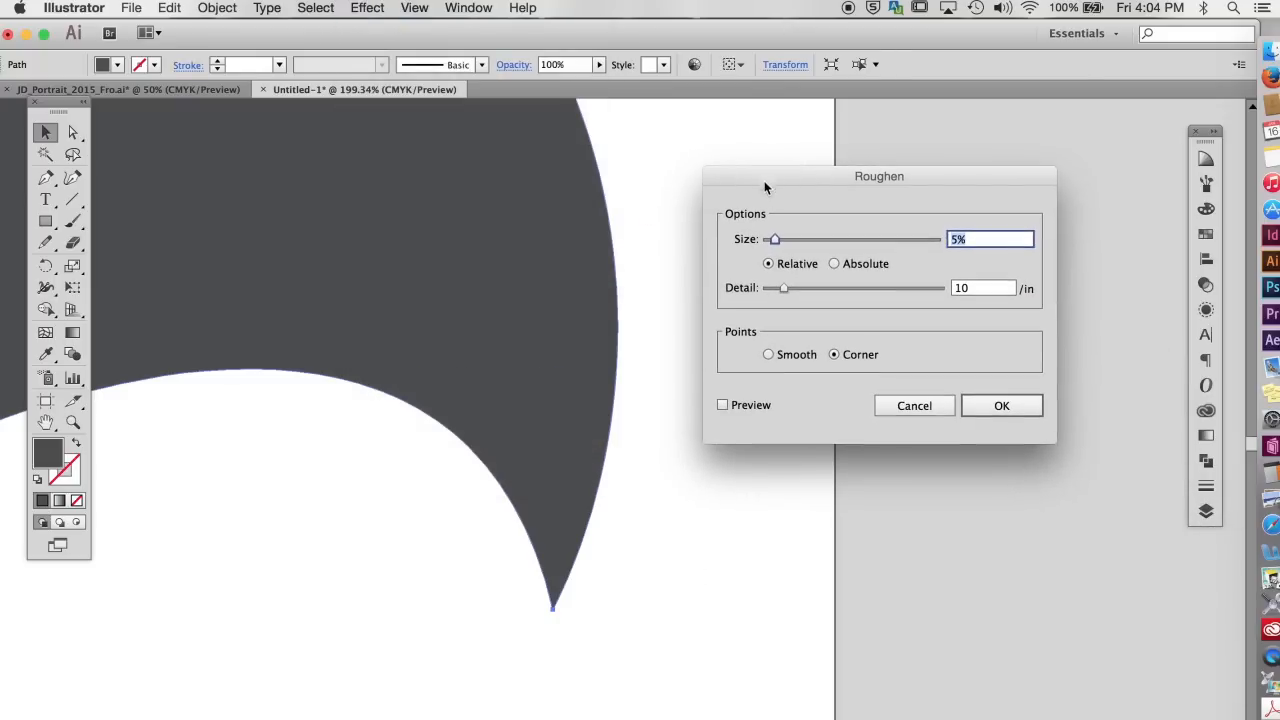
{"action": "left_click", "coordinate": [722, 405]}
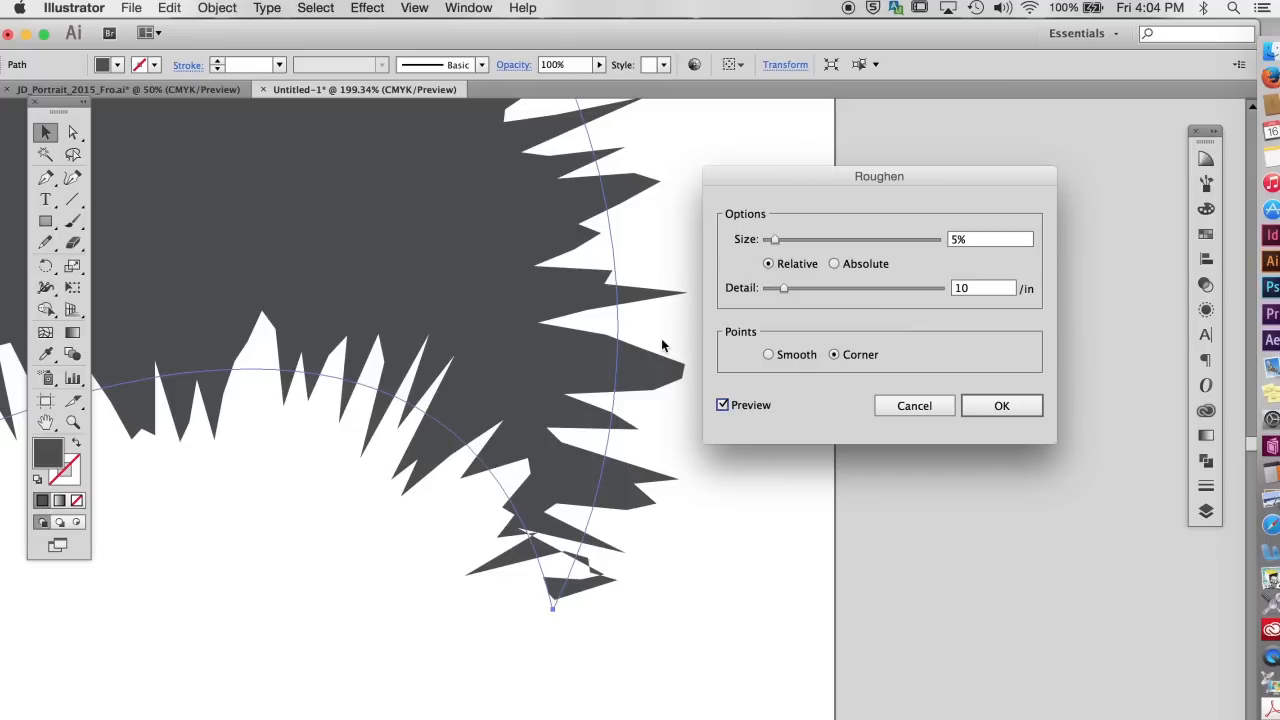
Step: Set the Roughen size to 0.5%
{"action": "left_click", "coordinate": [778, 246]}
{"action": "left_click_drag", "start_coordinate": [778, 246], "coordinate": [768, 246]}
{"action": "key", "text": "BackSpace"}
{"action": "type", "text": ".5"}
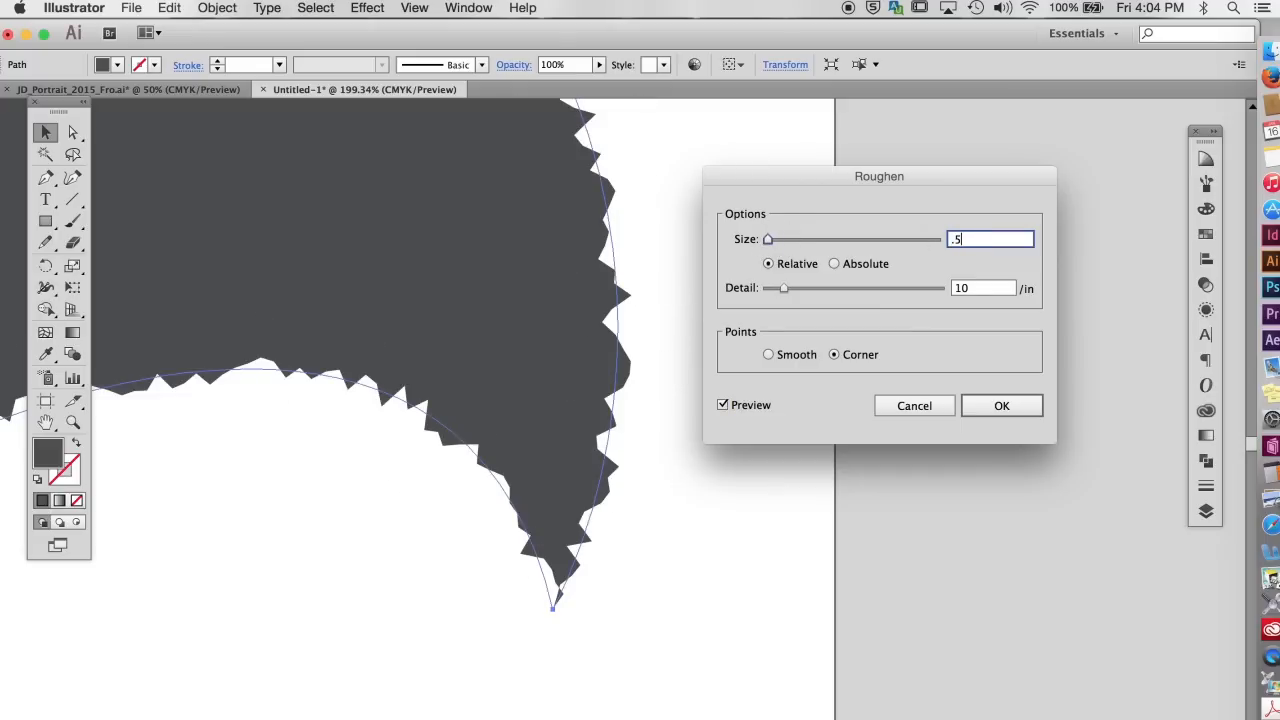
{"action": "key", "text": "Tab"}
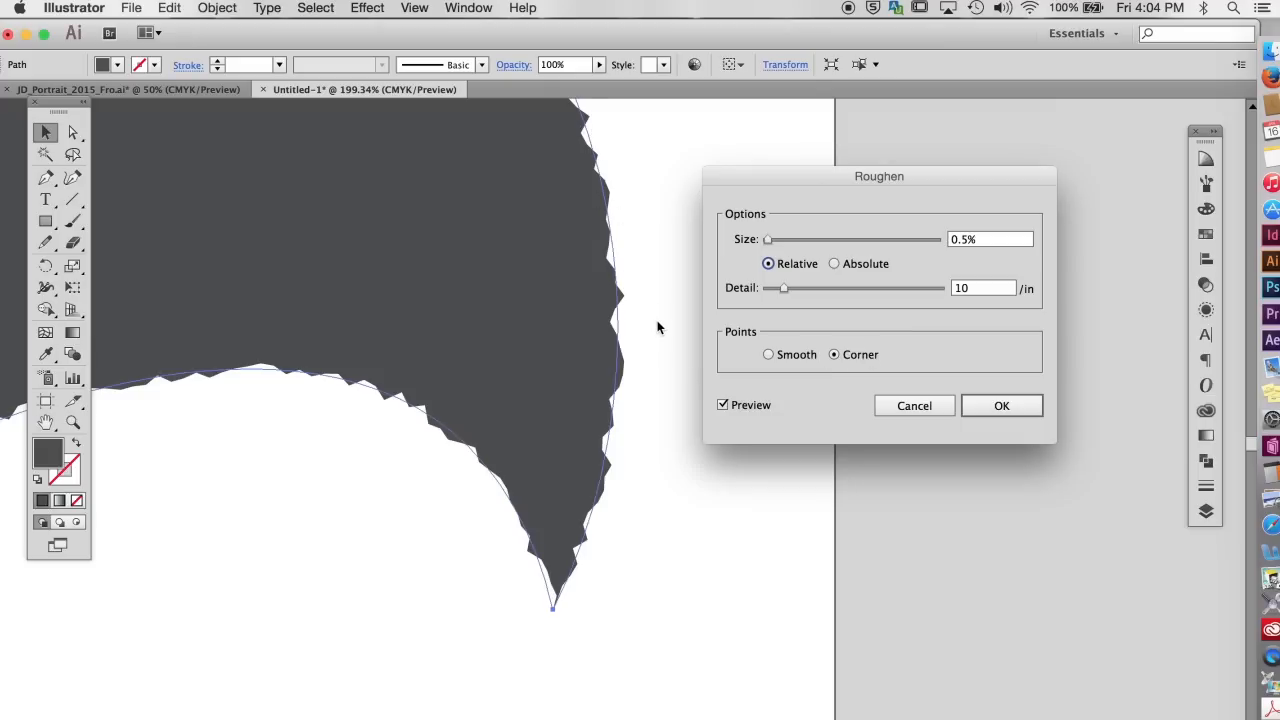
Step: Switch the Roughen points to Smooth and set the detail to 20 per inch
{"action": "left_click", "coordinate": [768, 355]}
{"action": "double_click", "coordinate": [950, 288]}
{"action": "type", "text": "20"}
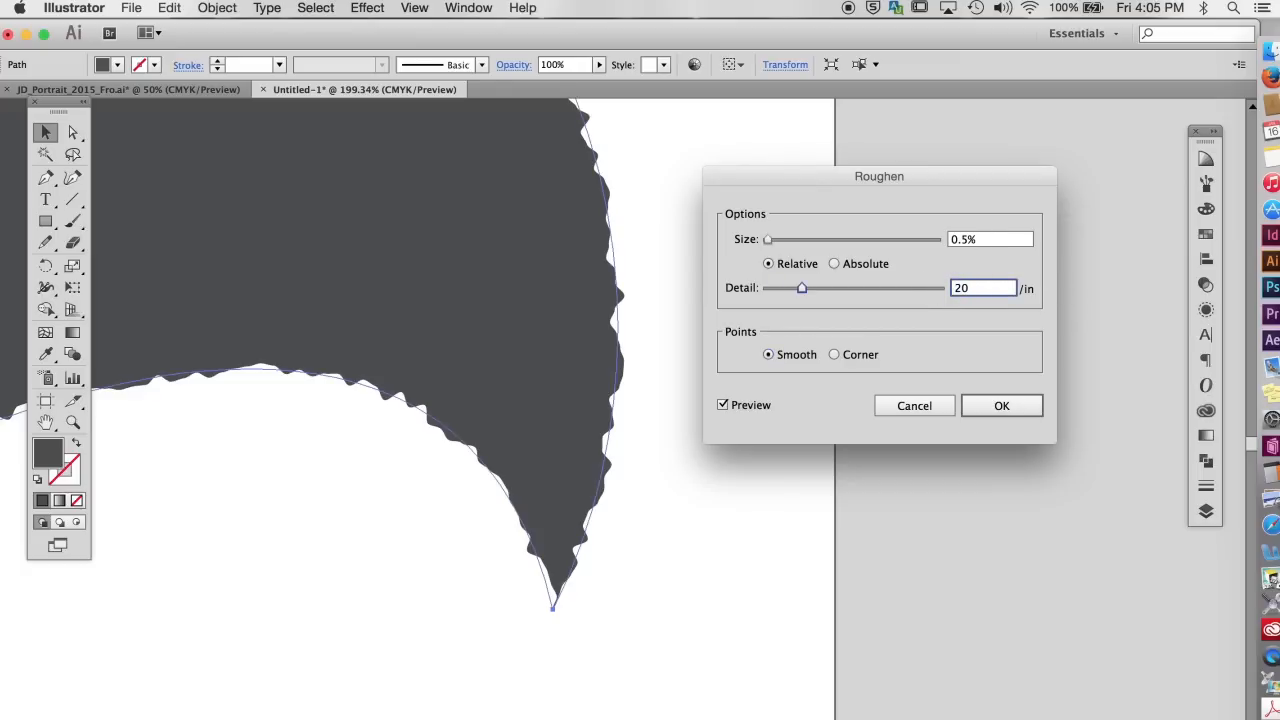
{"action": "key", "text": "Tab"}
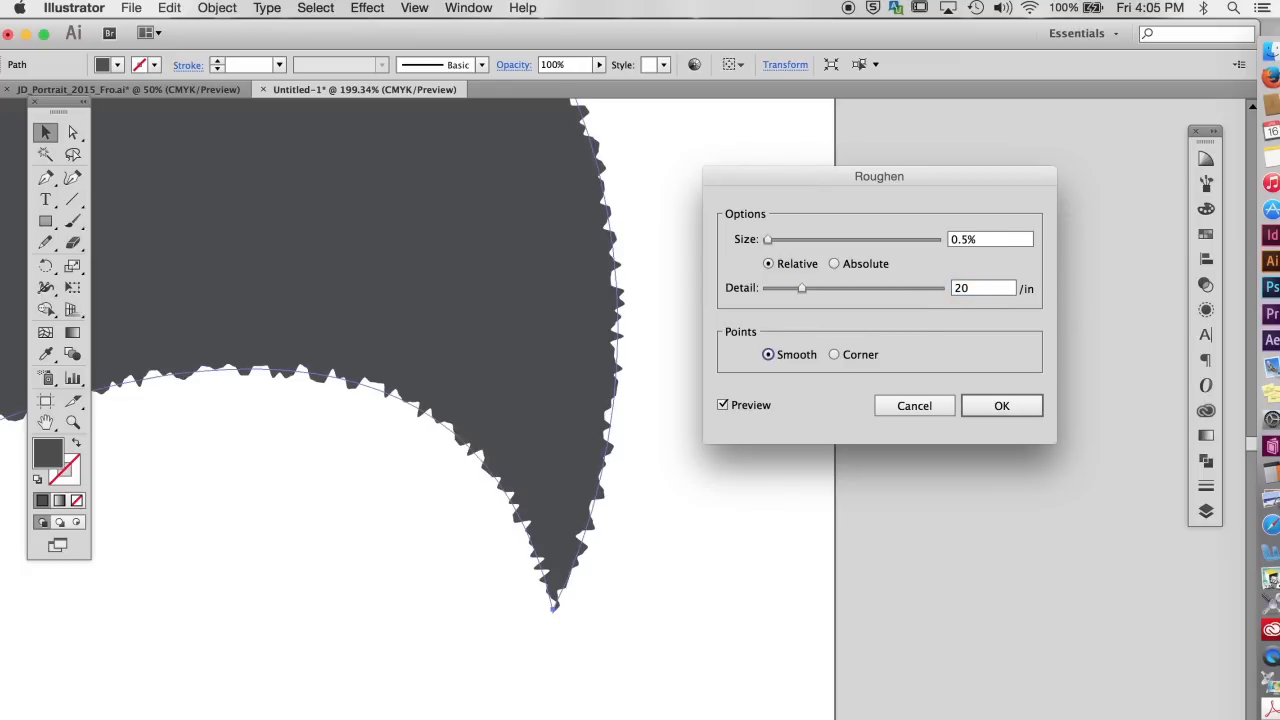
Step: Set the Roughen size to 0.3%, apply the effect and deselect the hair shape
{"action": "left_click", "coordinate": [964, 239]}
{"action": "type", "text": "0.3"}
{"action": "key", "text": "Tab"}
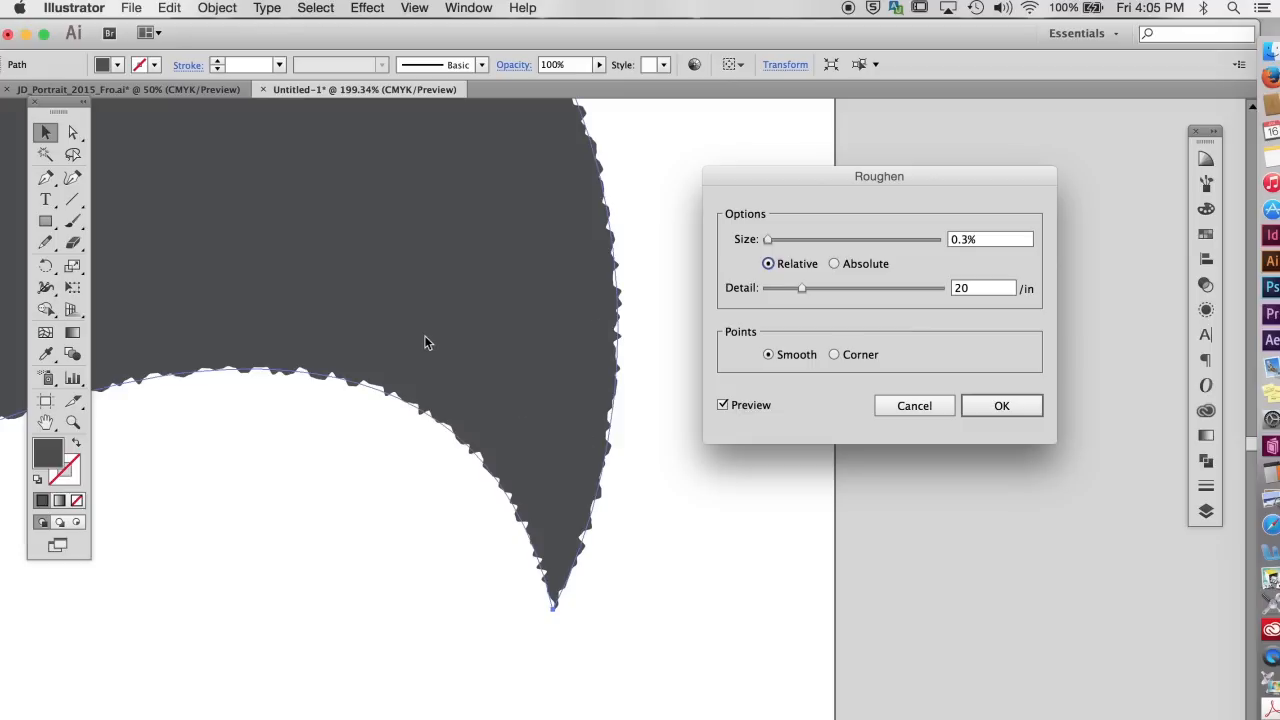
{"action": "left_click", "coordinate": [1000, 407]}
{"action": "key", "text": "super+0"}
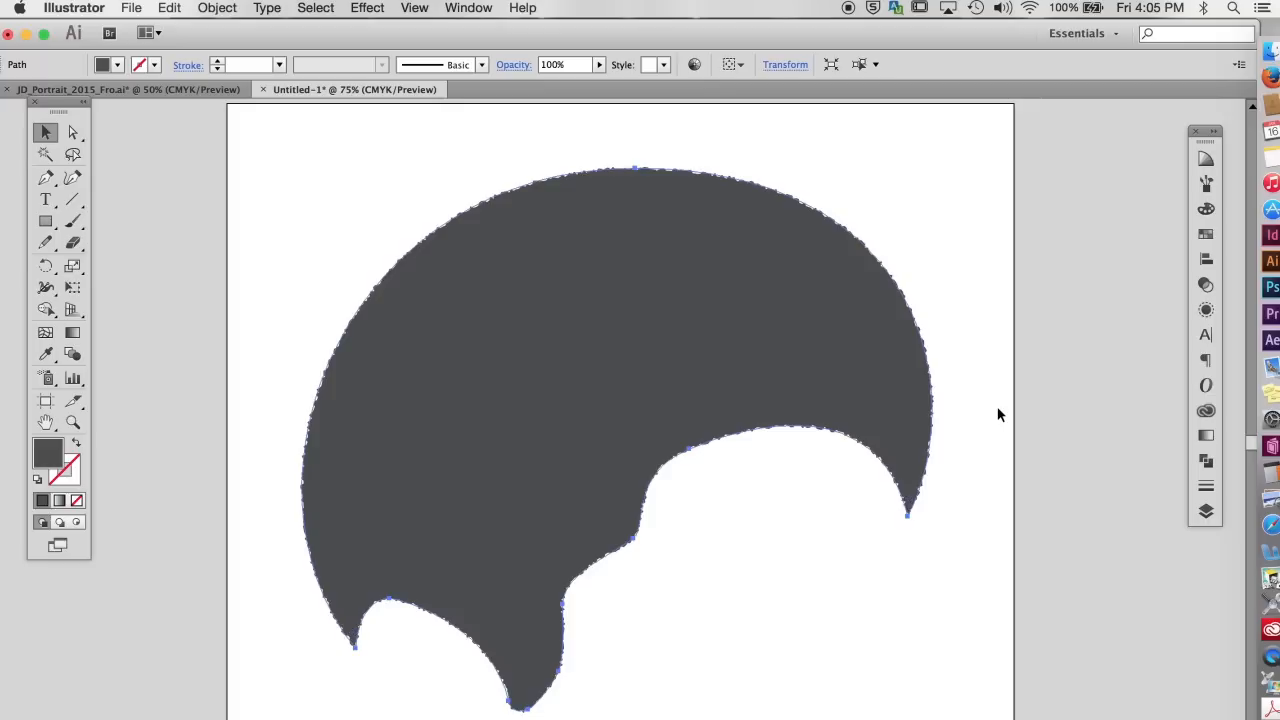
{"action": "left_click", "coordinate": [854, 171]}
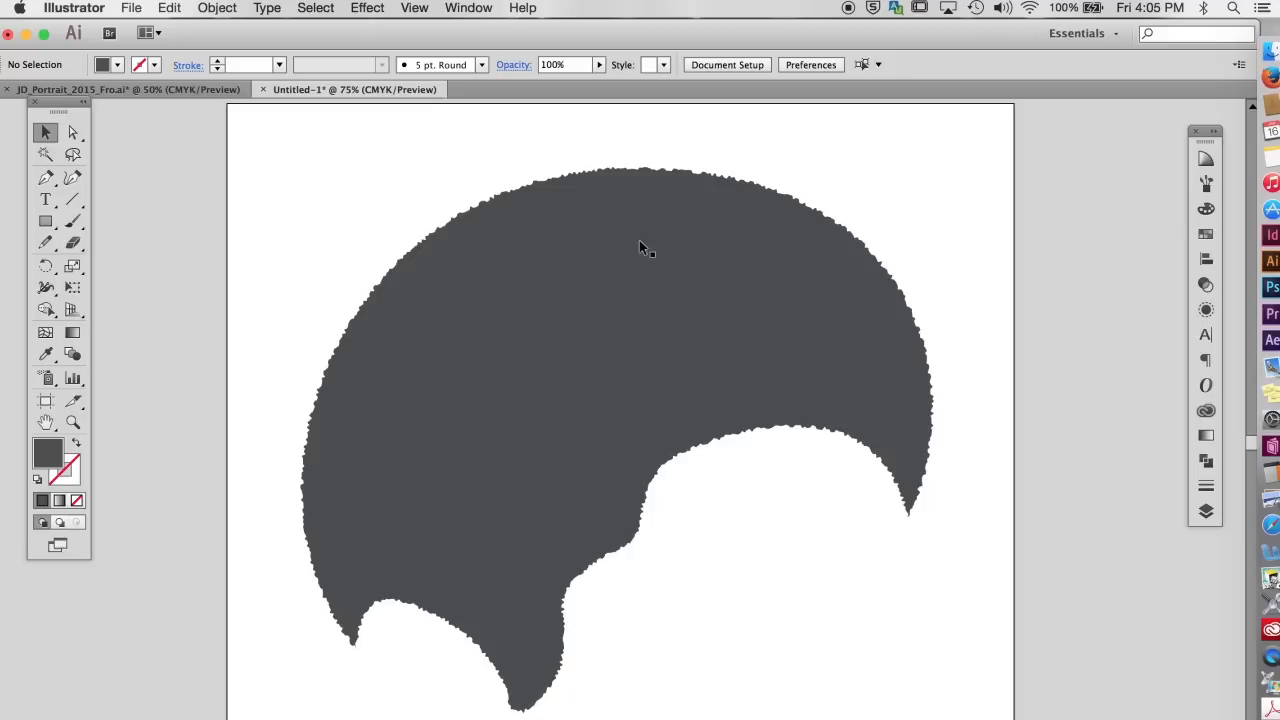
Step: Select the roughened hair shape and open the Basic Graphics_Textures swatch library
{"action": "left_click", "coordinate": [697, 215]}
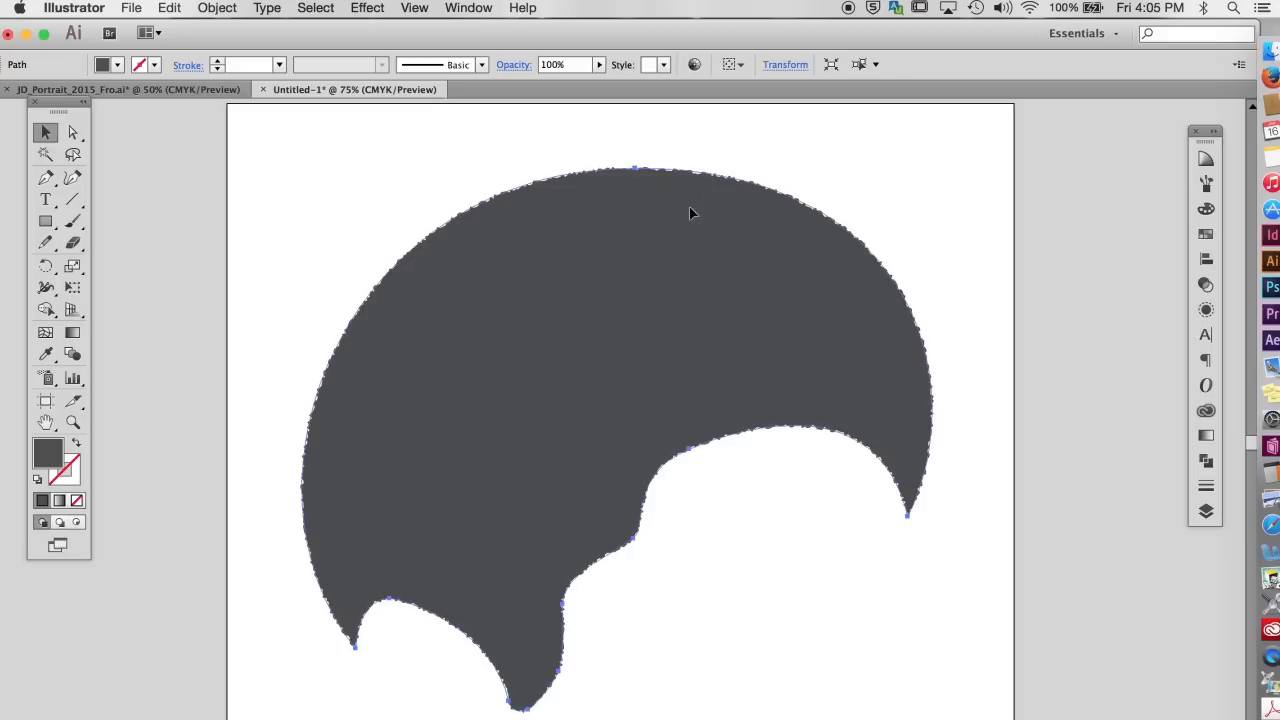
{"action": "left_click", "coordinate": [464, 8]}
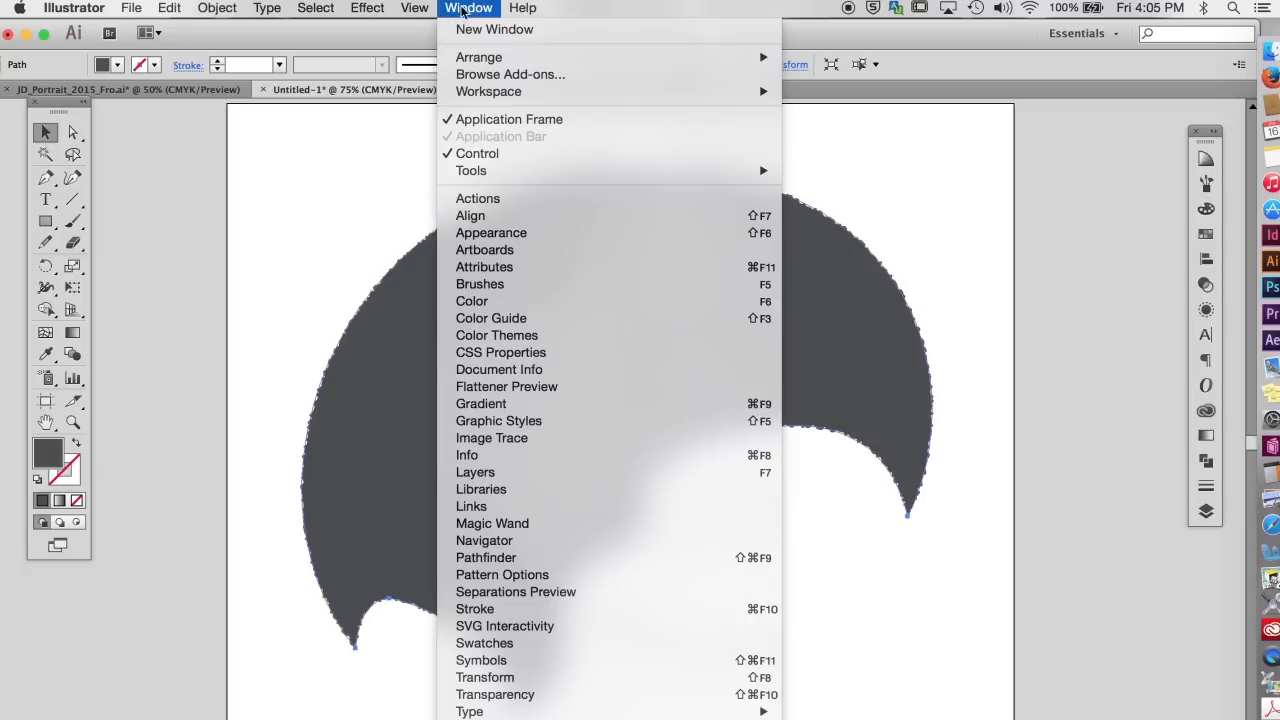
{"action": "mouse_move", "coordinate": [841, 631]}
{"action": "mouse_move", "coordinate": [1005, 625]}
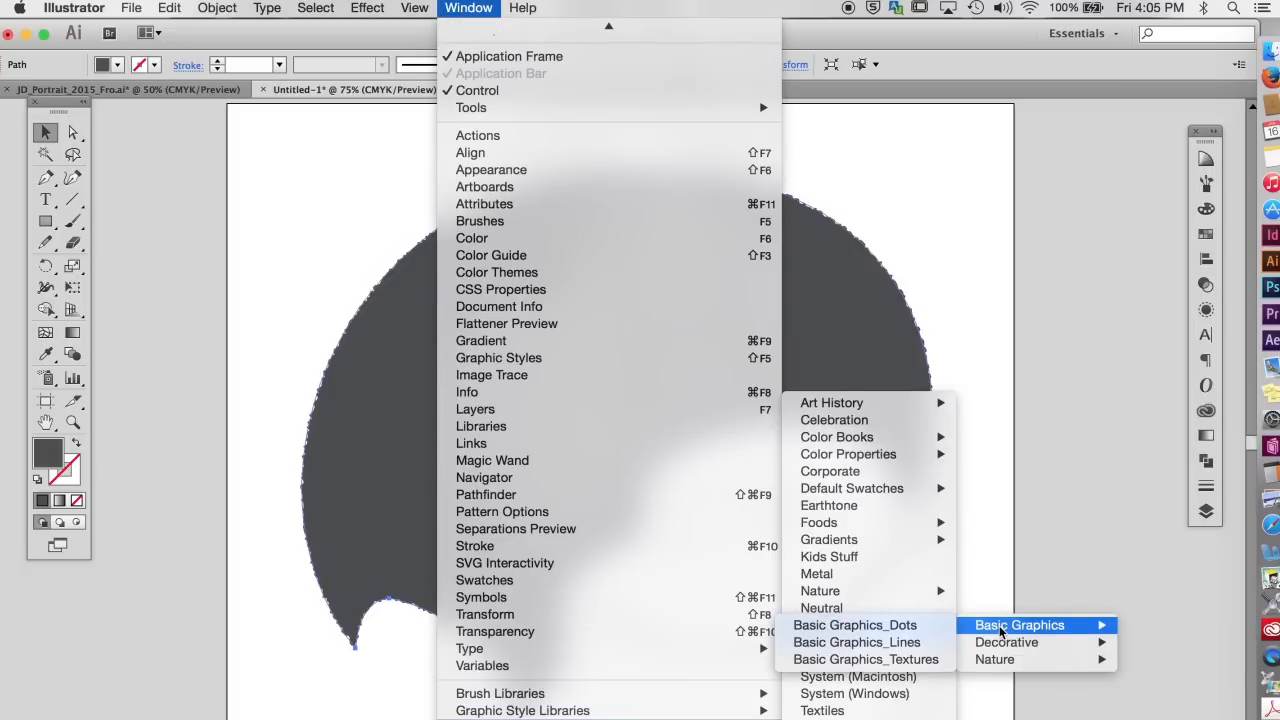
{"action": "left_click", "coordinate": [906, 658]}
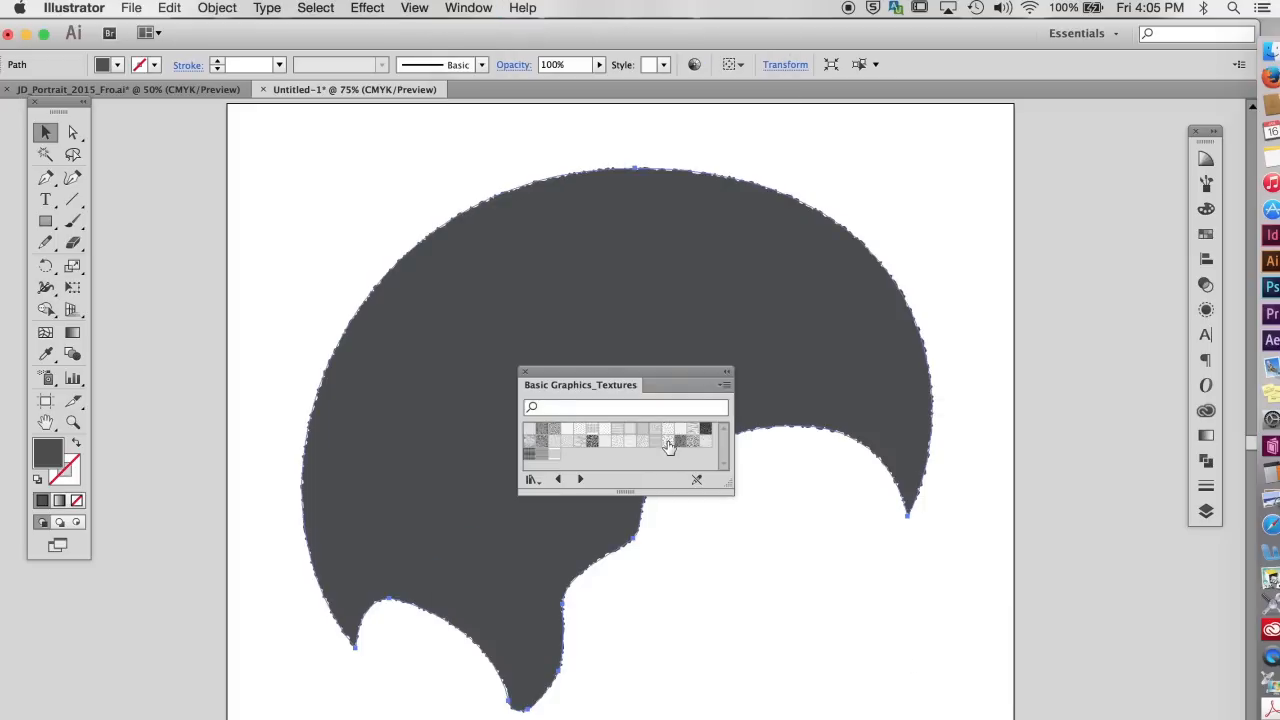
Step: Fill the hair shape overlay with the dense black squiggle pattern from the textures library, and move the library clear of the artwork
{"action": "left_click", "coordinate": [667, 442]}
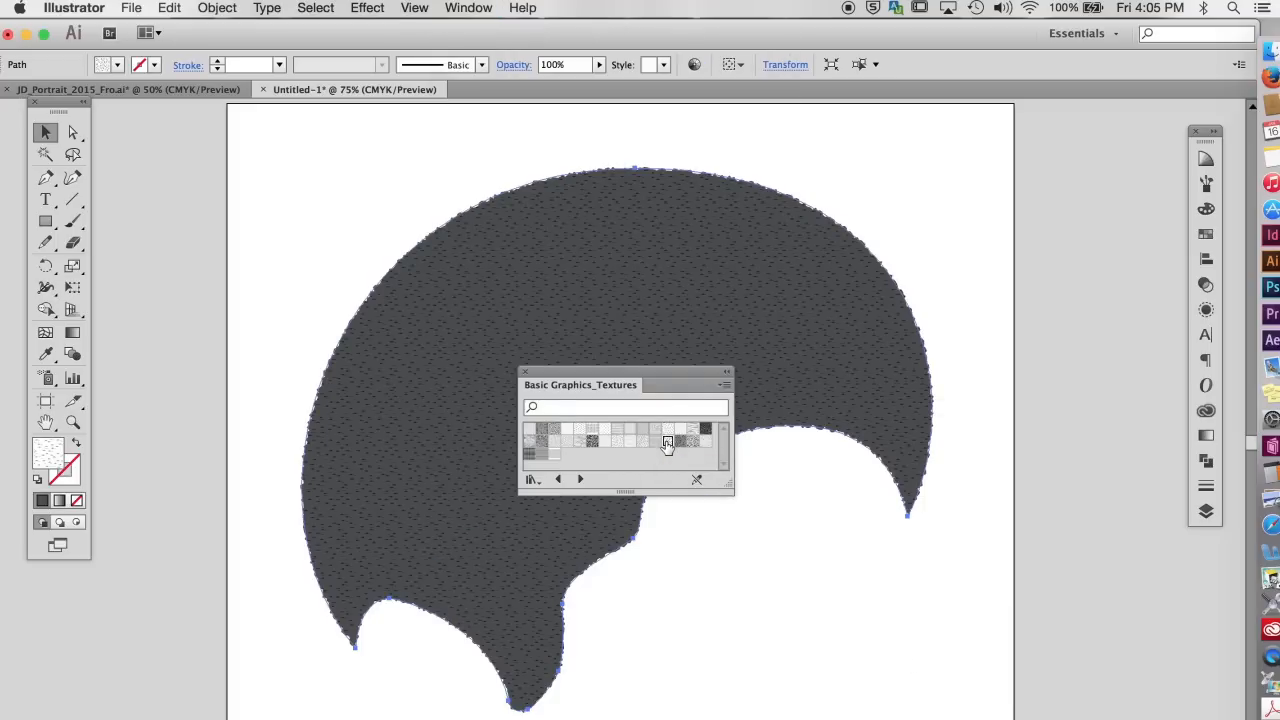
{"action": "left_click", "coordinate": [693, 442]}
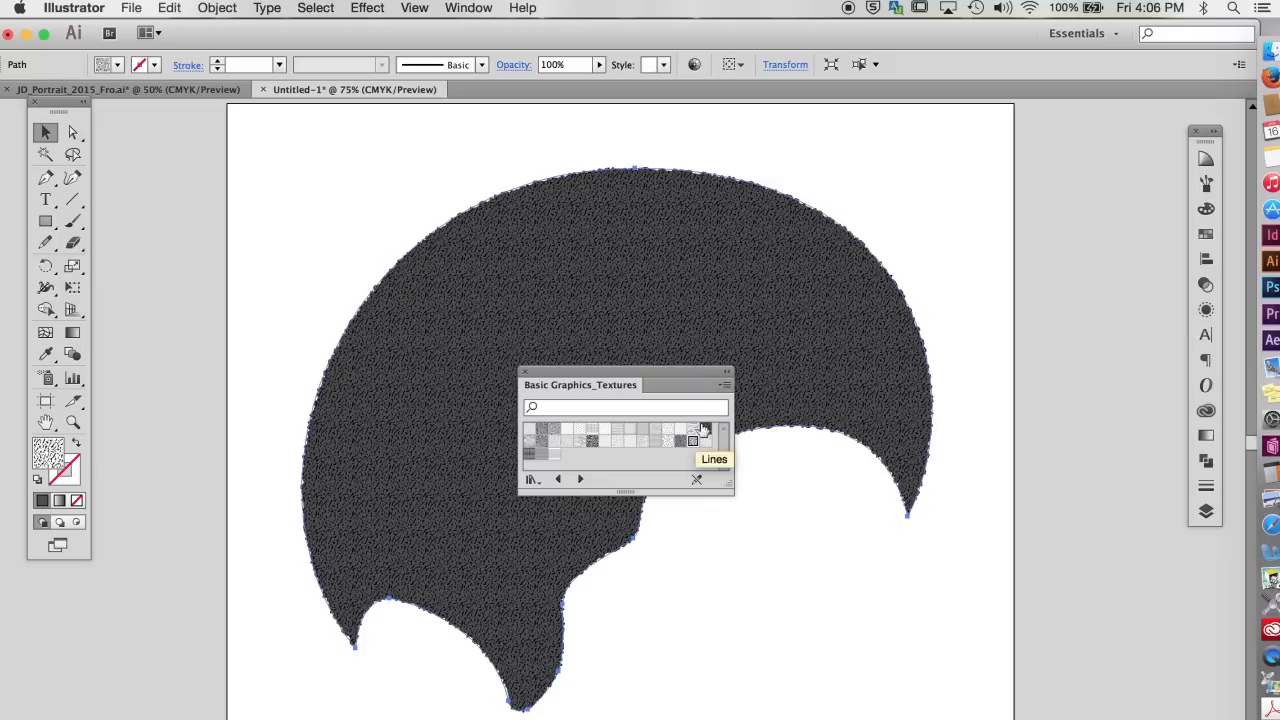
{"action": "left_click", "coordinate": [875, 164]}
{"action": "left_click_drag", "start_coordinate": [886, 178], "coordinate": [737, 296]}
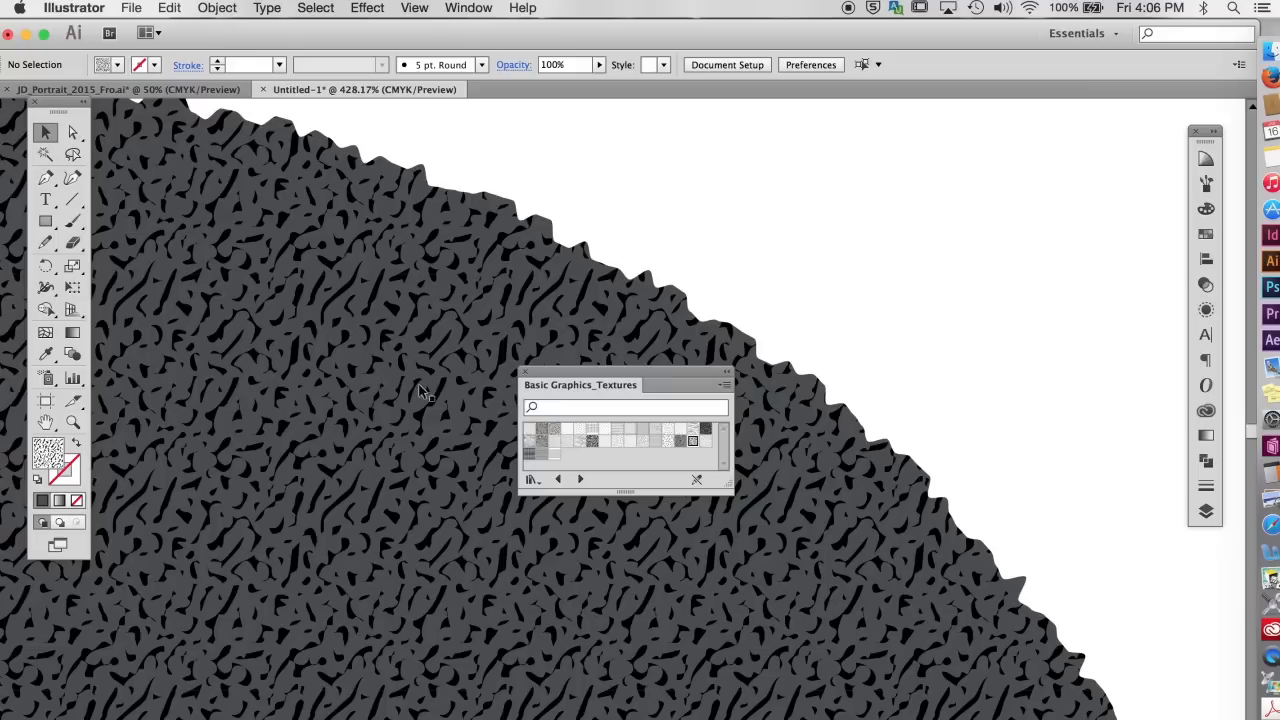
{"action": "left_click_drag", "start_coordinate": [577, 373], "coordinate": [933, 153]}
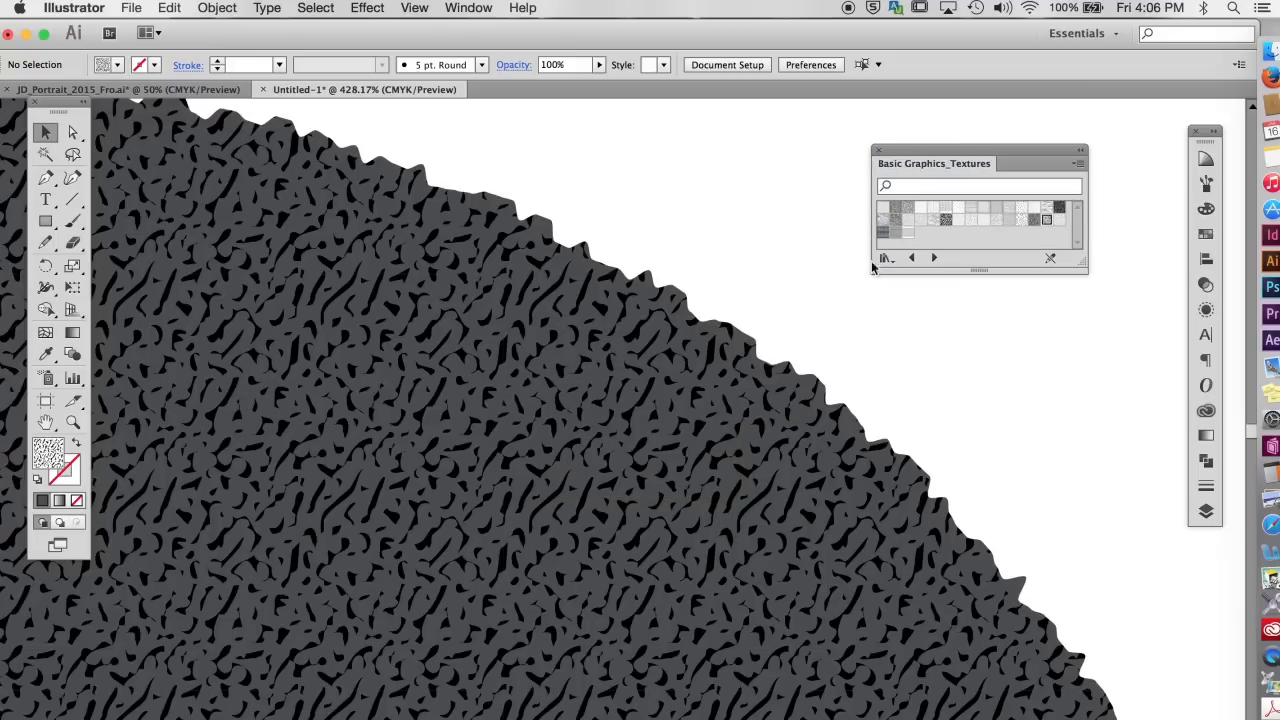
Step: Rotate only the pattern inside the textured hair shape by 45°, with Transform Patterns on and Transform Objects off
{"action": "left_click", "coordinate": [512, 368]}
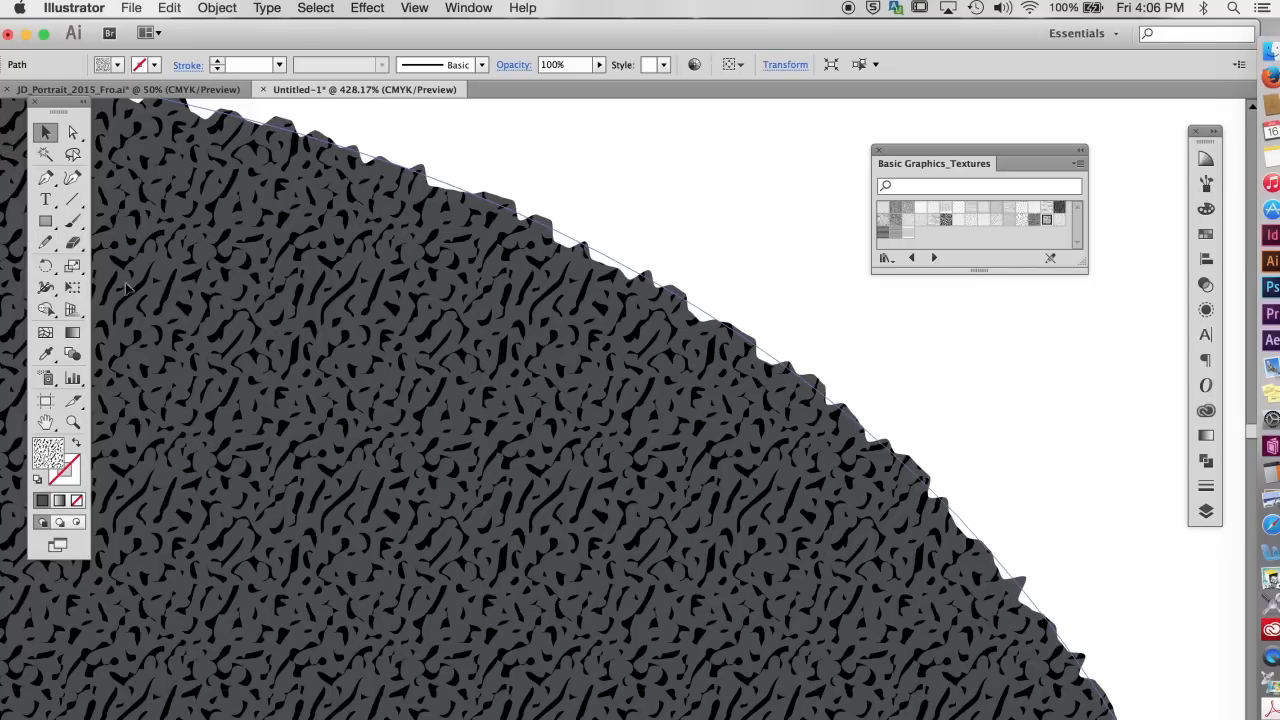
{"action": "double_click", "coordinate": [46, 267]}
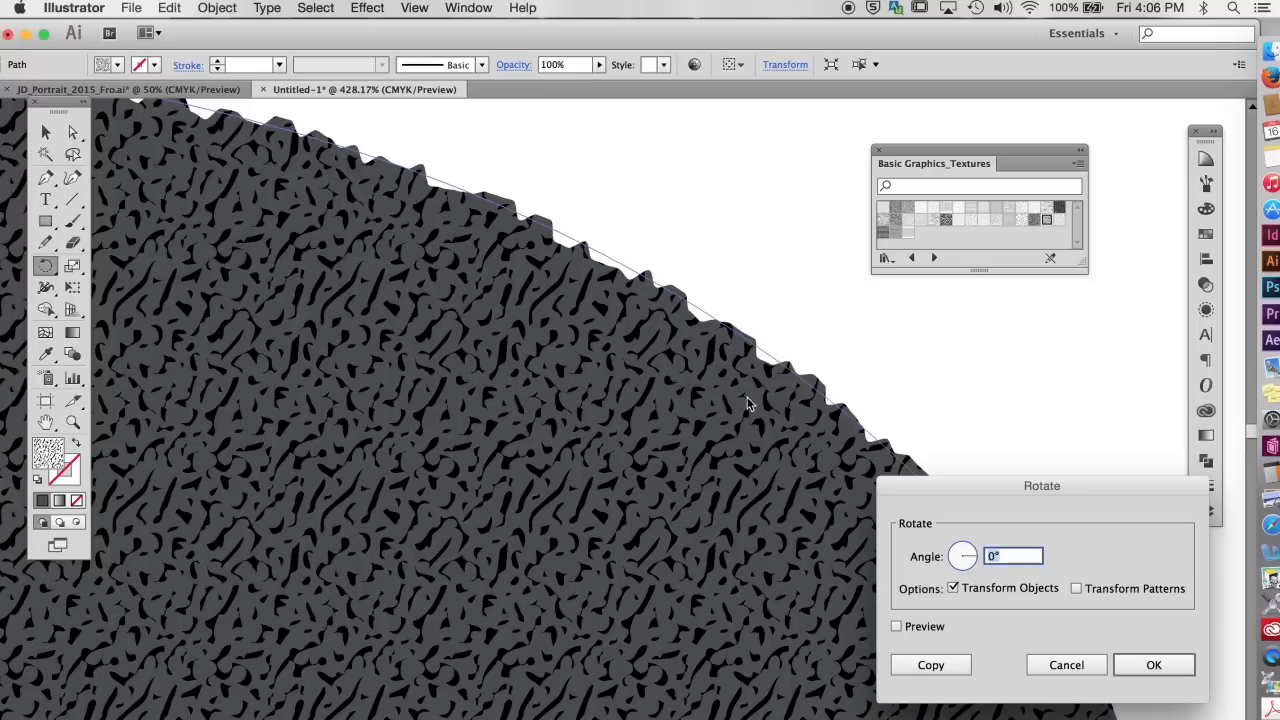
{"action": "left_click_drag", "start_coordinate": [955, 490], "coordinate": [648, 260]}
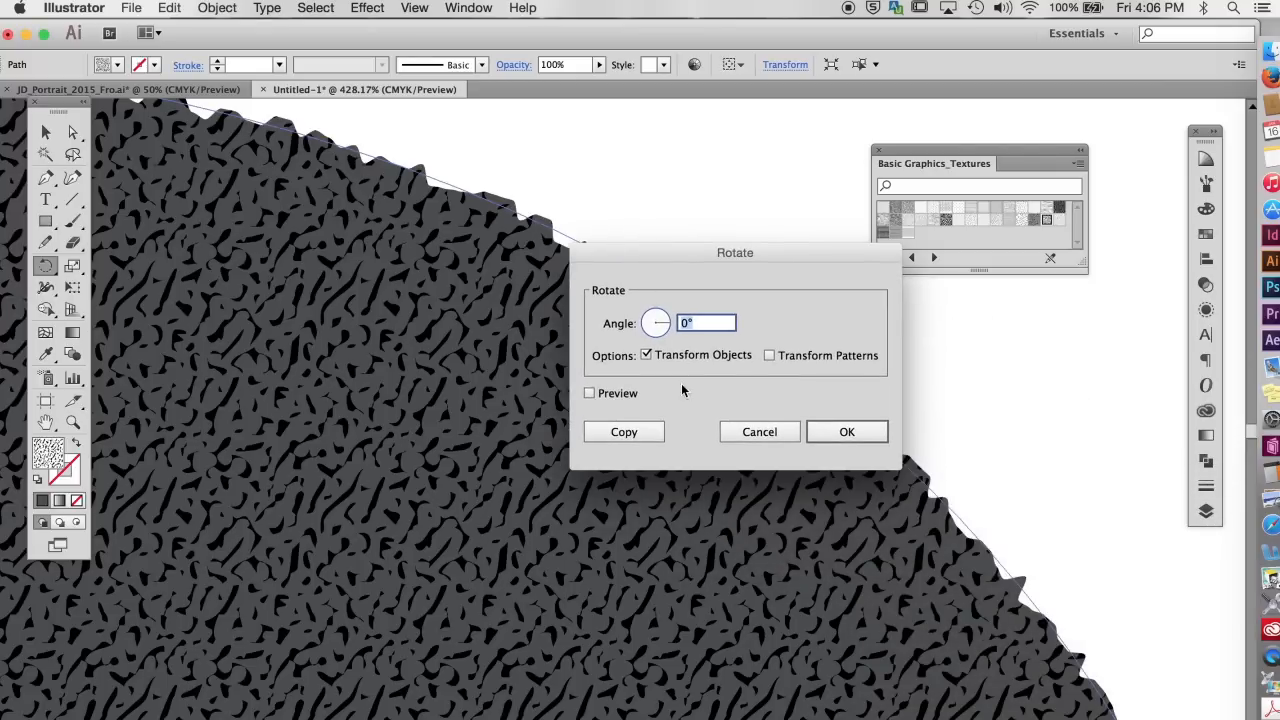
{"action": "left_click", "coordinate": [769, 356]}
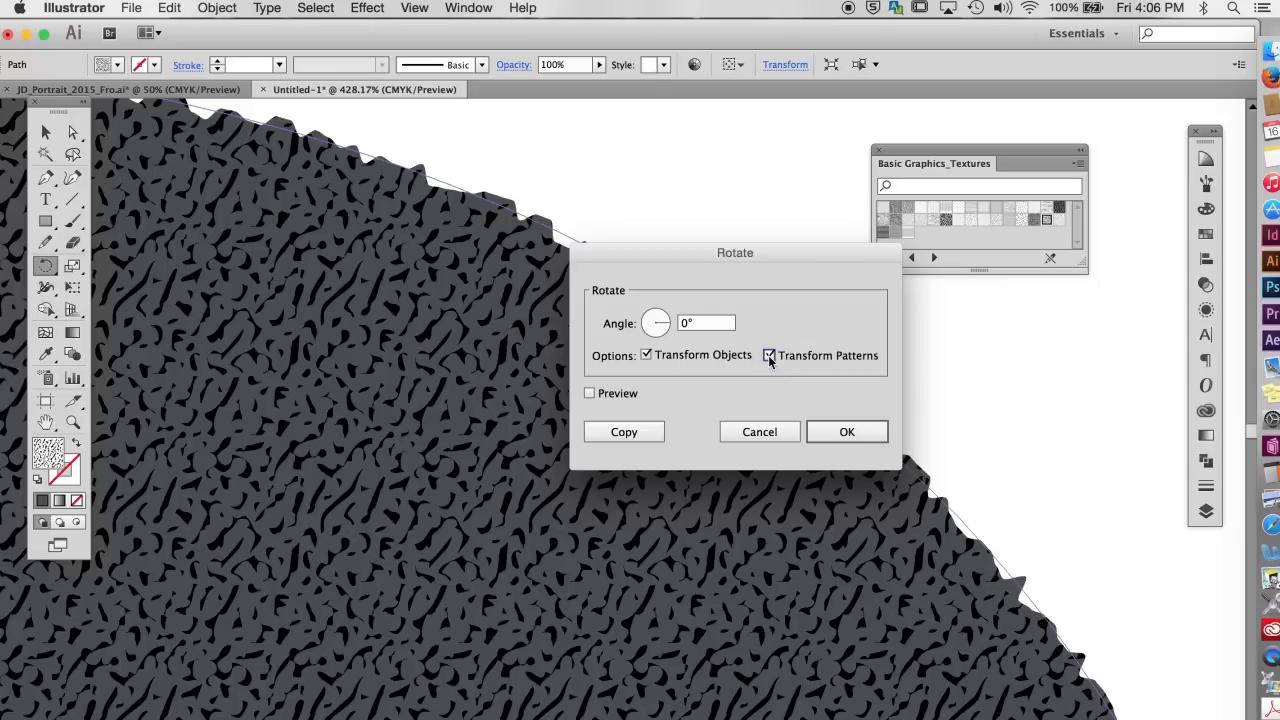
{"action": "left_click", "coordinate": [645, 356]}
{"action": "left_click", "coordinate": [720, 323]}
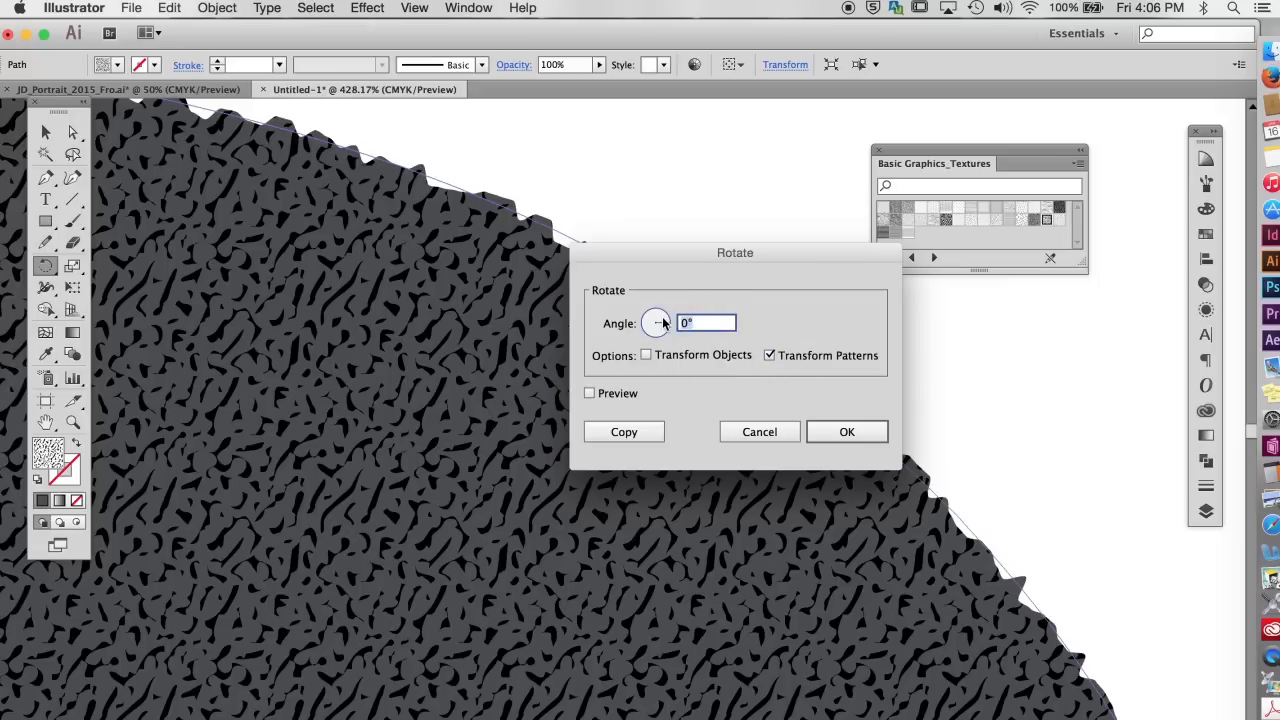
{"action": "type", "text": "45"}
{"action": "key", "text": "Tab"}
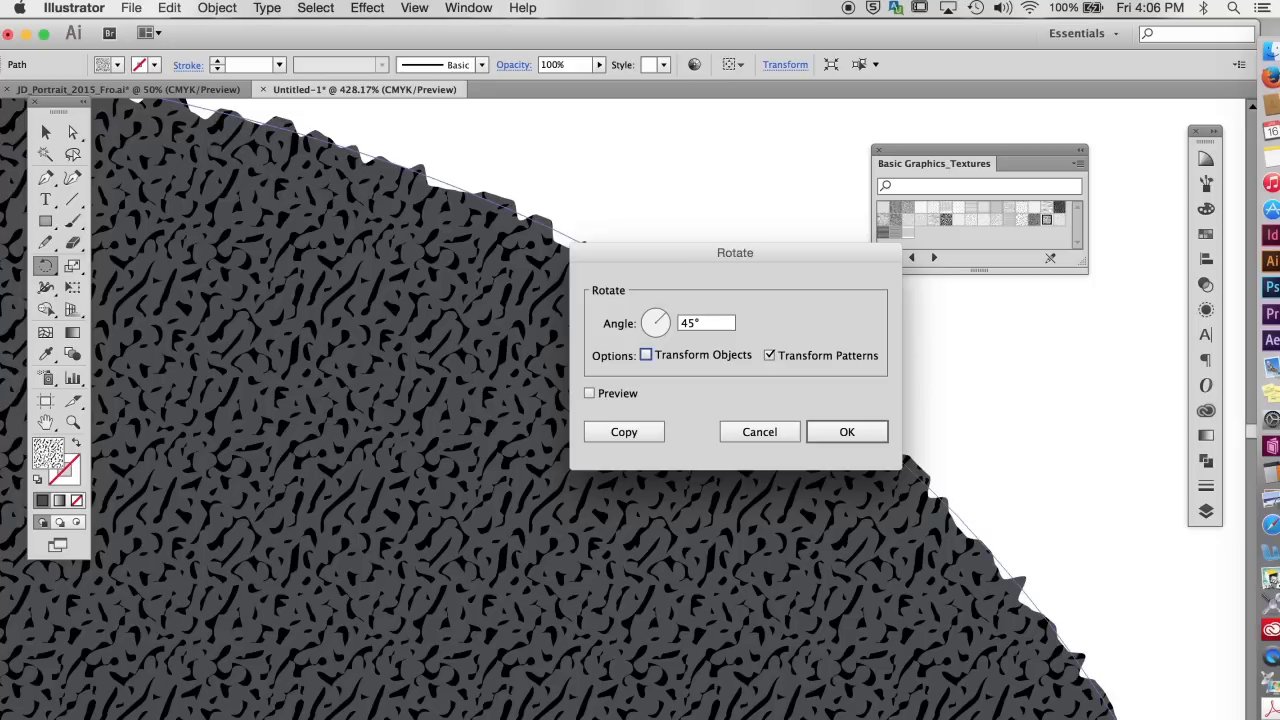
{"action": "left_click", "coordinate": [591, 393]}
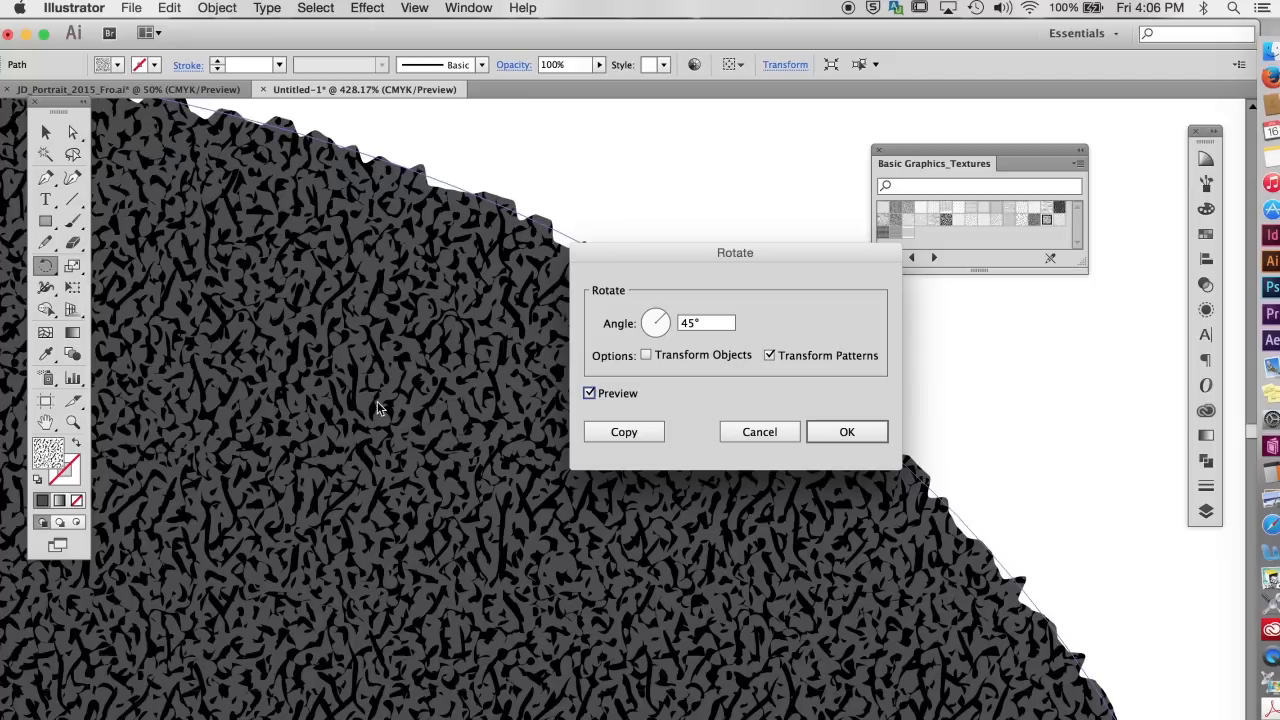
{"action": "left_click", "coordinate": [846, 431]}
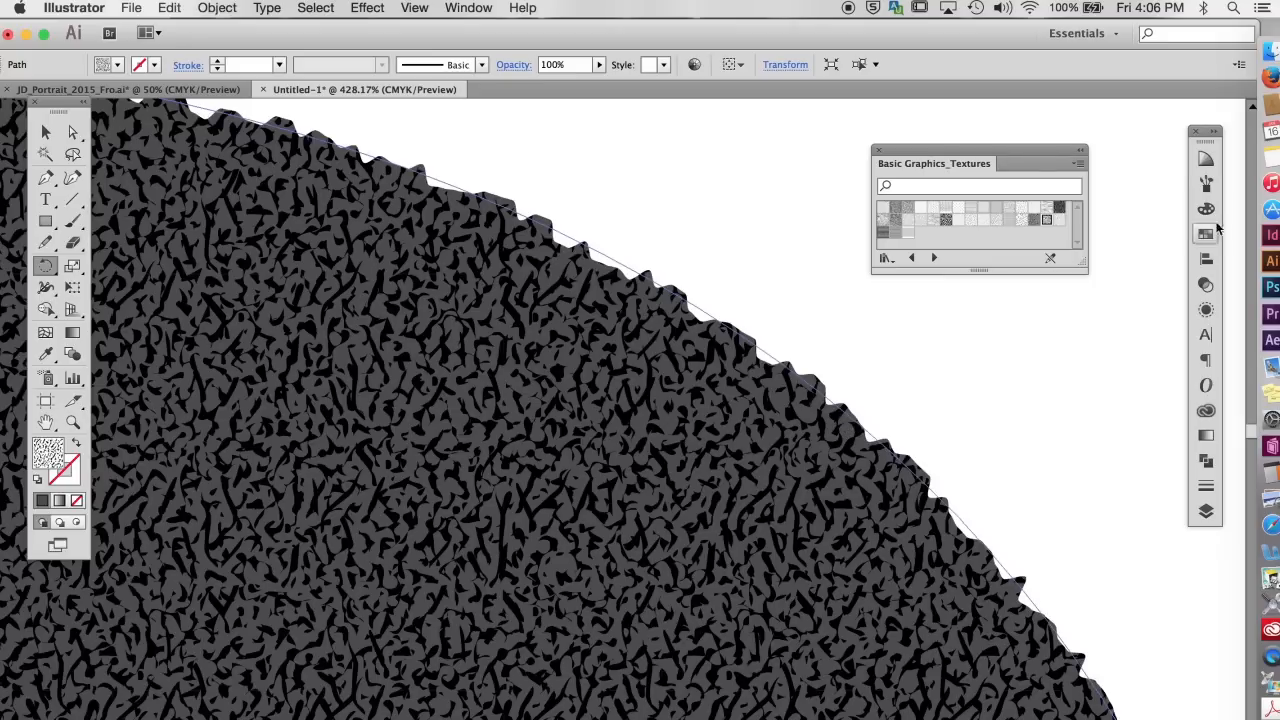
Step: Set the rotated pattern-filled hair shape to the Multiply blending mode at 41% opacity
{"action": "left_click", "coordinate": [1205, 285]}
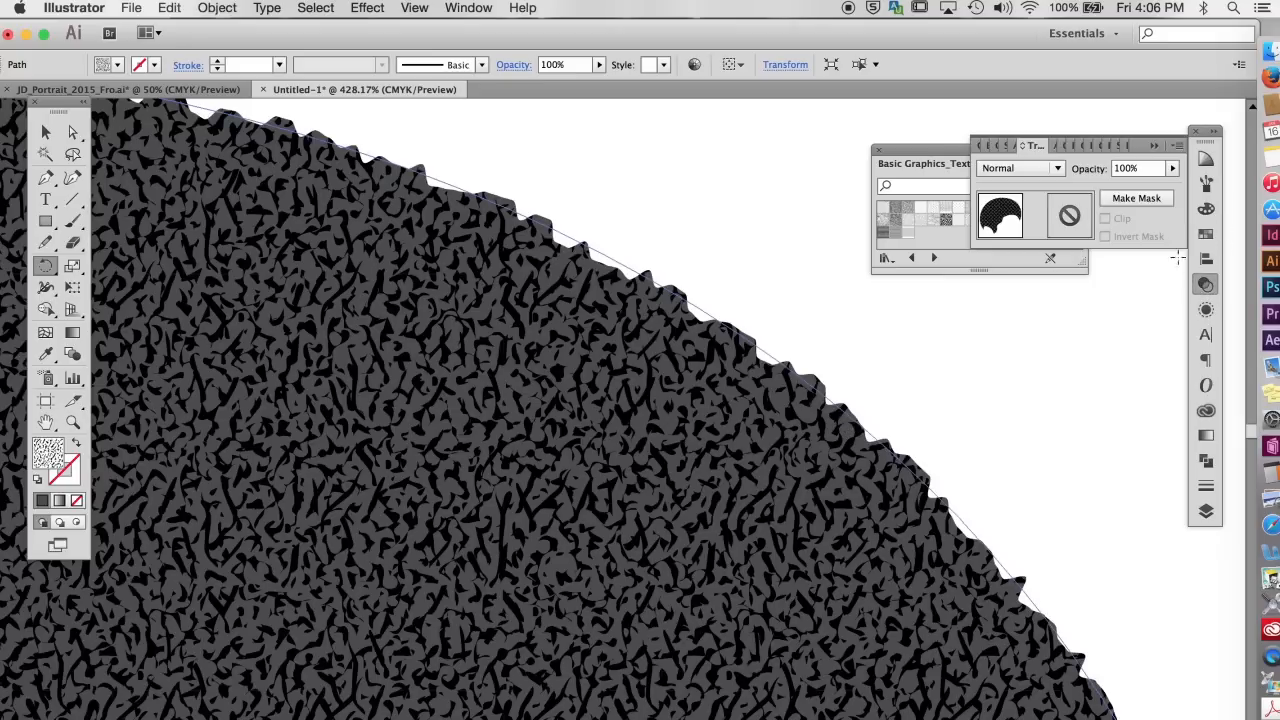
{"action": "left_click", "coordinate": [1058, 169]}
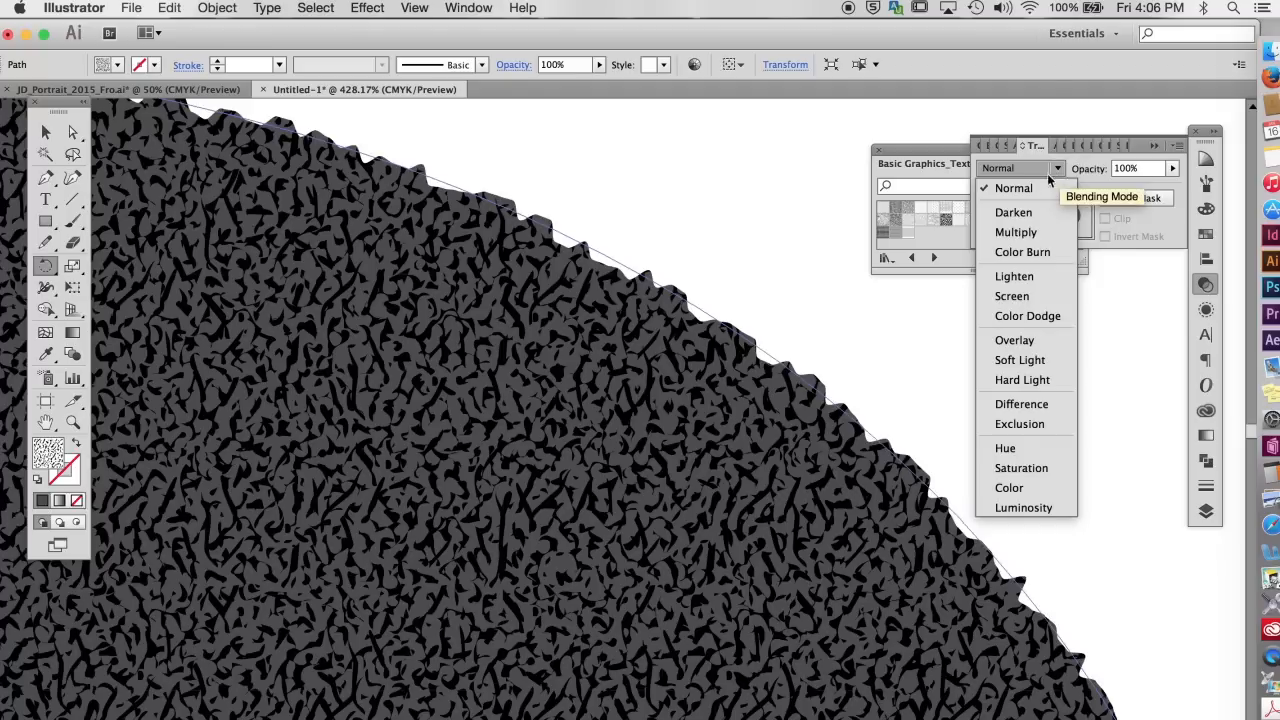
{"action": "left_click", "coordinate": [1006, 229]}
{"action": "left_click_drag", "start_coordinate": [1172, 168], "coordinate": [1128, 187]}
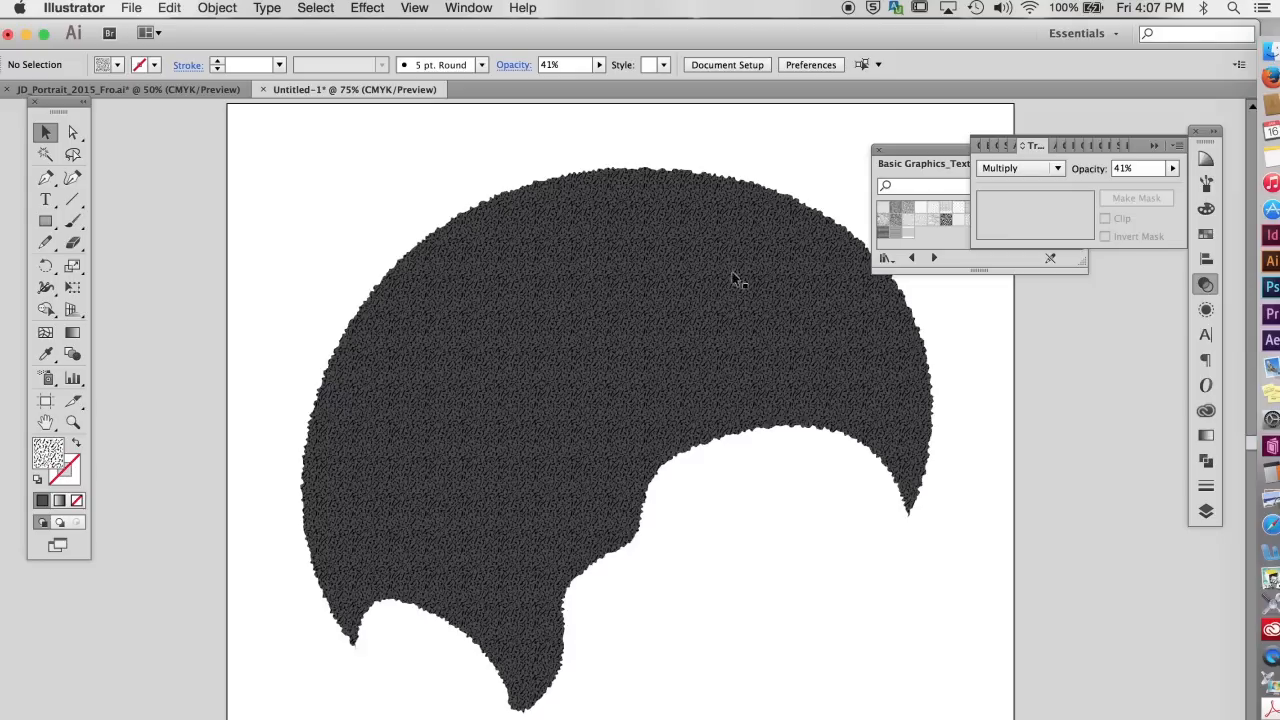
Step: Hide both pattern-filled hair shapes so only the solid gray base shape remains on the artboard
{"action": "left_click", "coordinate": [682, 250]}
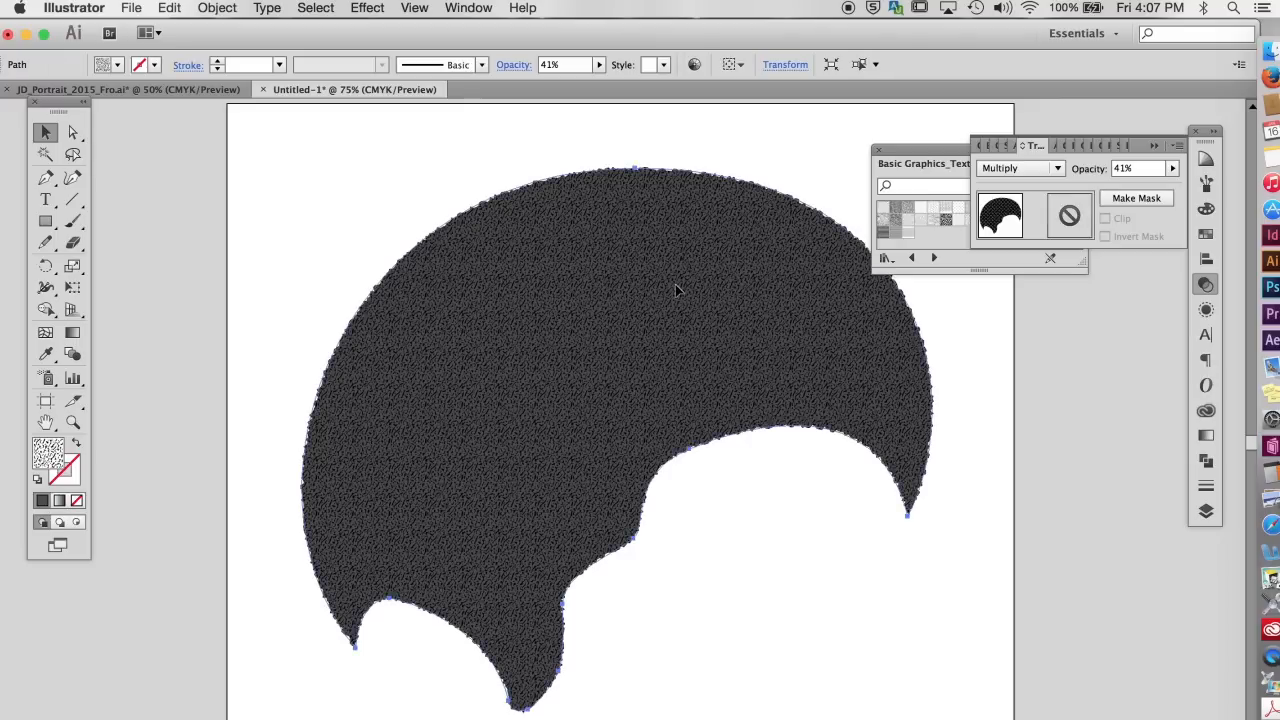
{"action": "key", "text": "super+shift+a"}
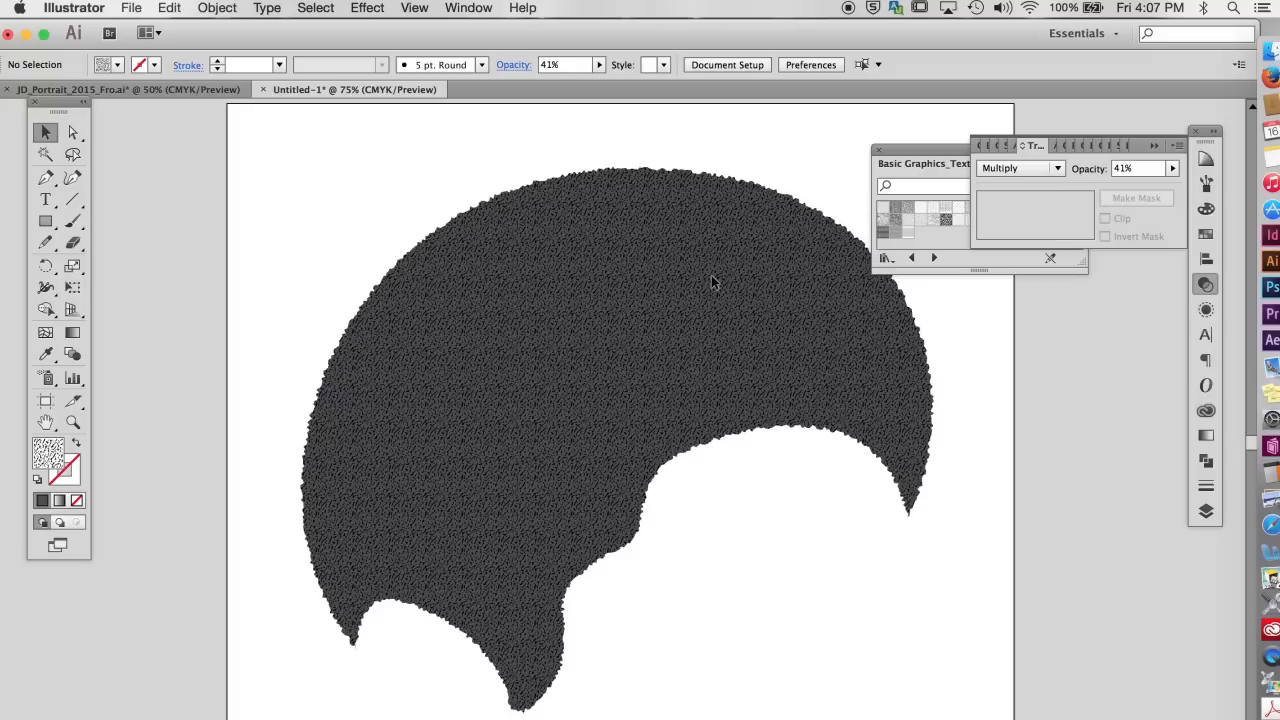
{"action": "left_click", "coordinate": [711, 281]}
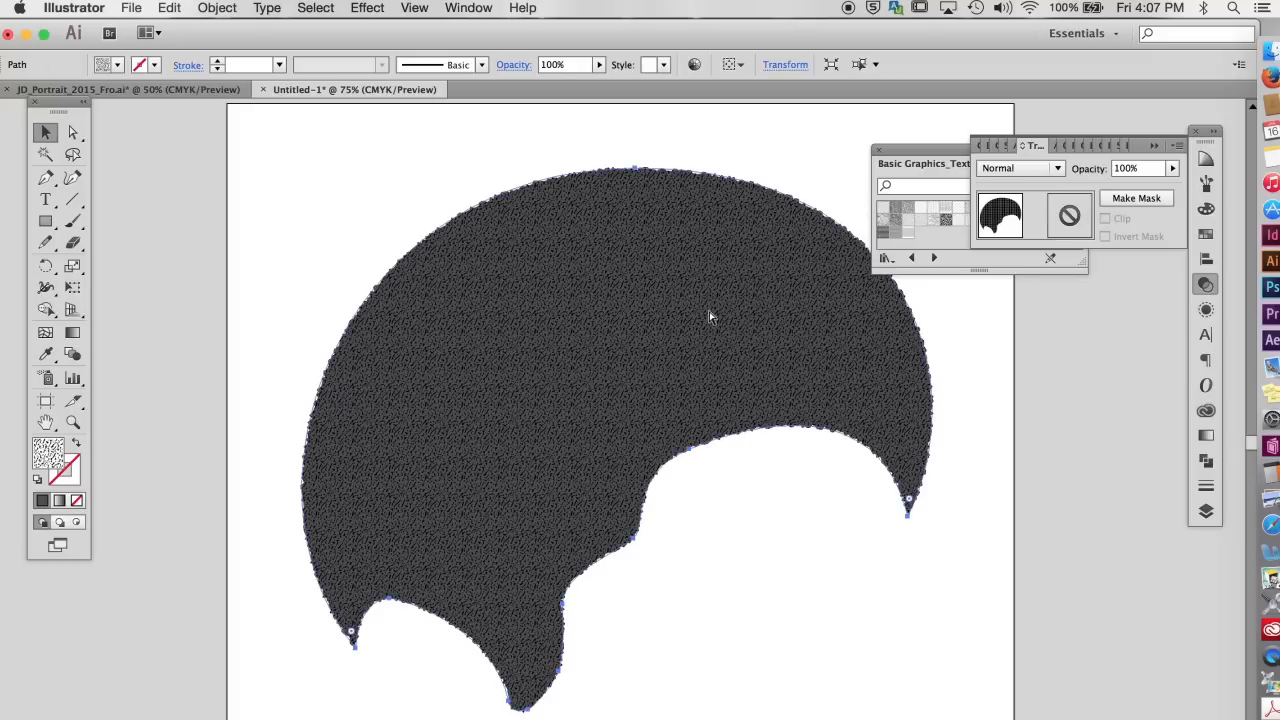
{"action": "key", "text": "super+shift+a"}
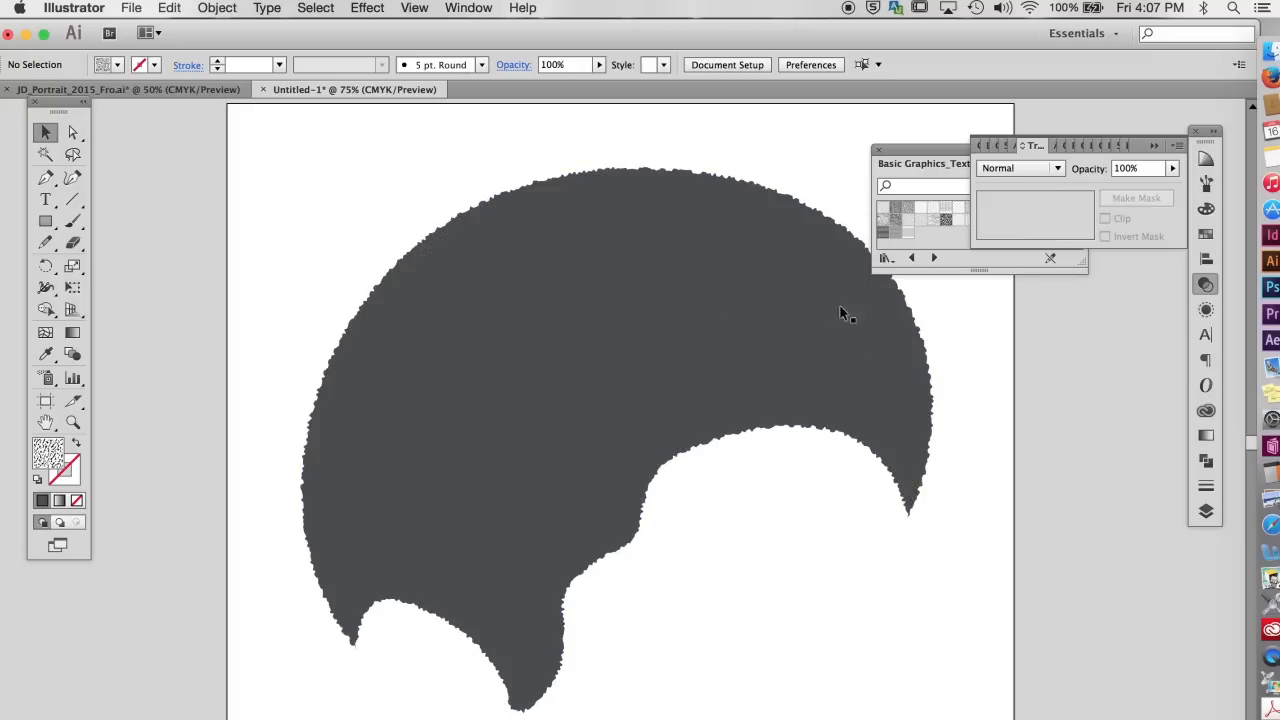
Step: Apply a Gaussian Blur with a 20-pixel radius to the gray base hair shape and deselect it
{"action": "left_click", "coordinate": [814, 282]}
{"action": "left_click", "coordinate": [376, 9]}
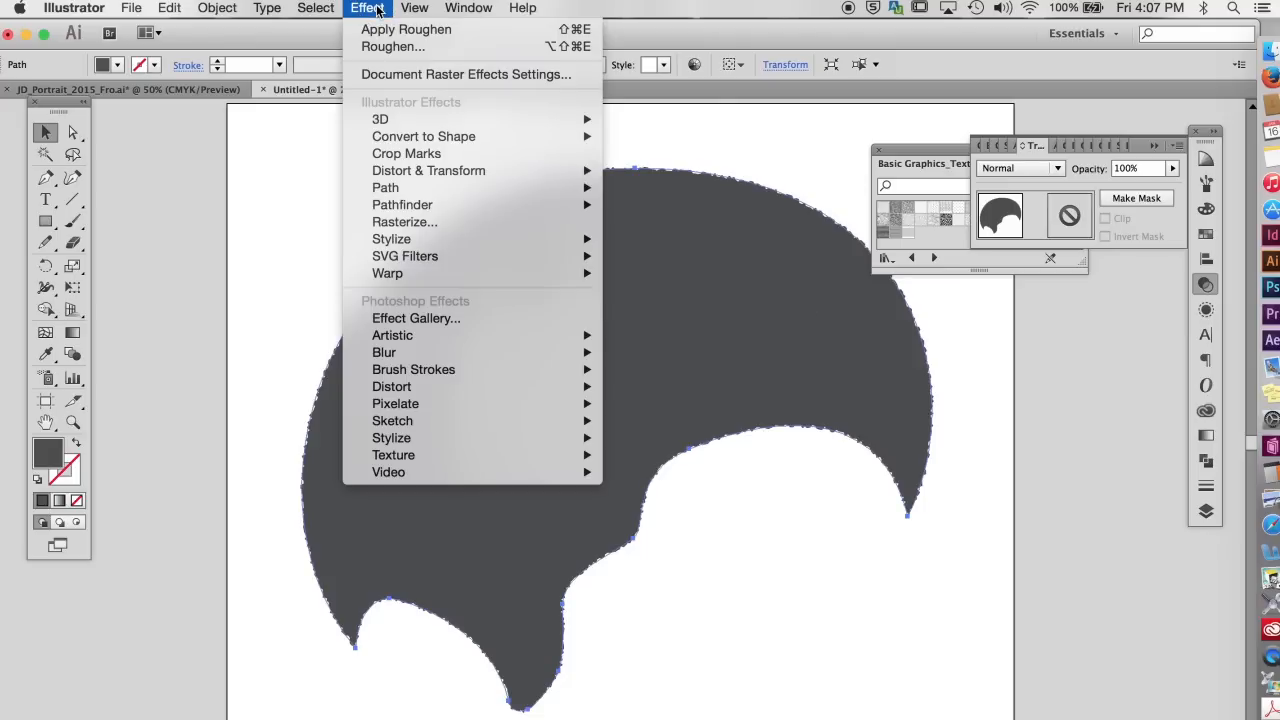
{"action": "mouse_move", "coordinate": [457, 355]}
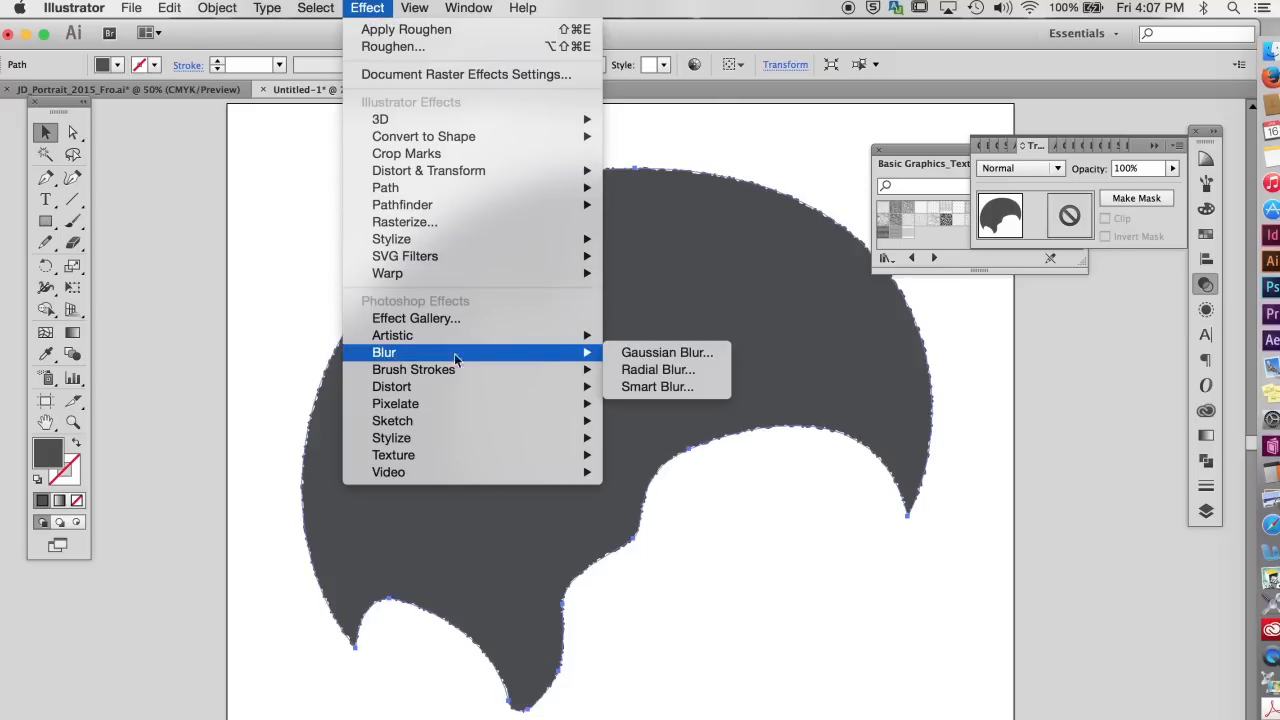
{"action": "left_click", "coordinate": [667, 353]}
{"action": "left_click", "coordinate": [790, 650]}
{"action": "type", "text": "20"}
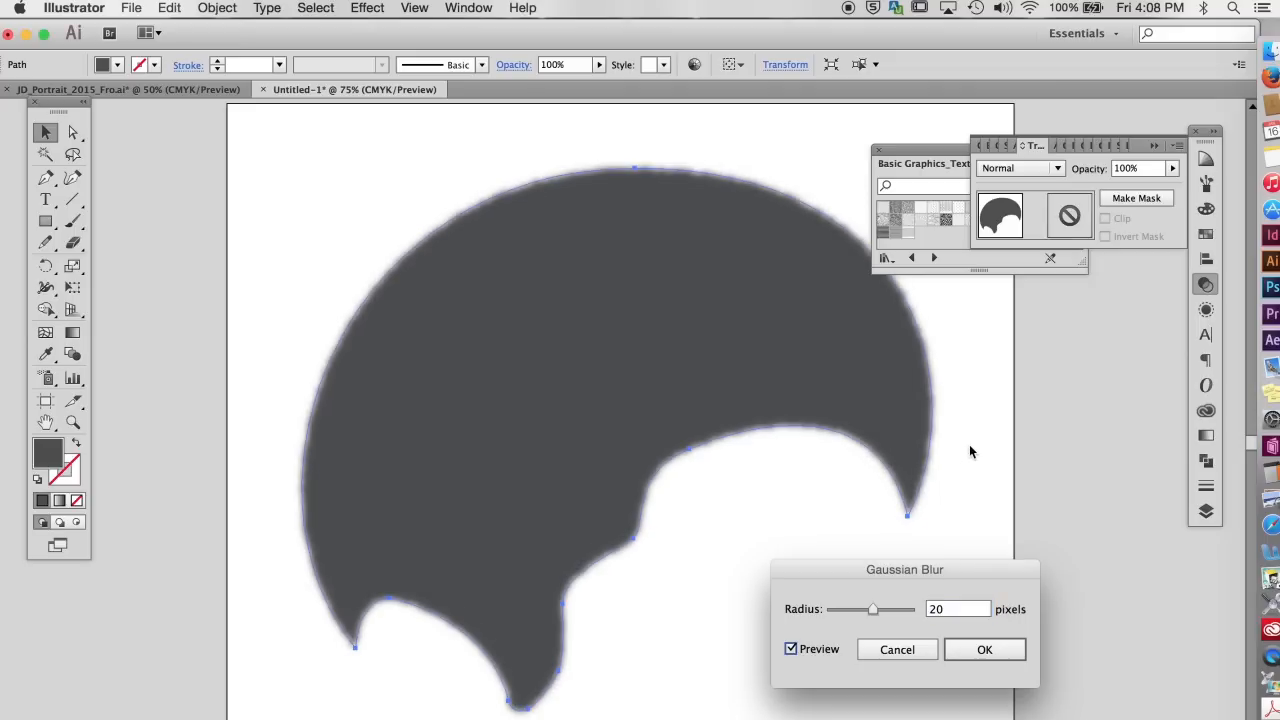
{"action": "left_click", "coordinate": [984, 650]}
{"action": "left_click", "coordinate": [968, 511]}
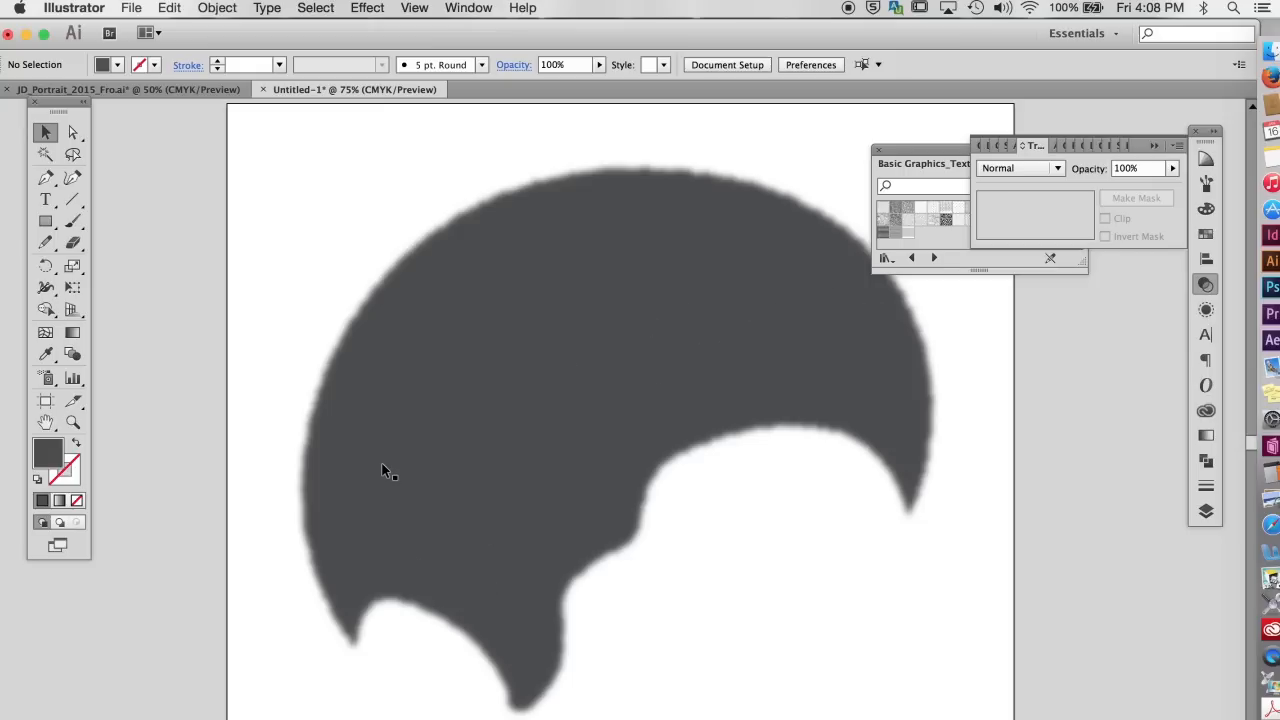
{"action": "left_click", "coordinate": [1073, 436]}
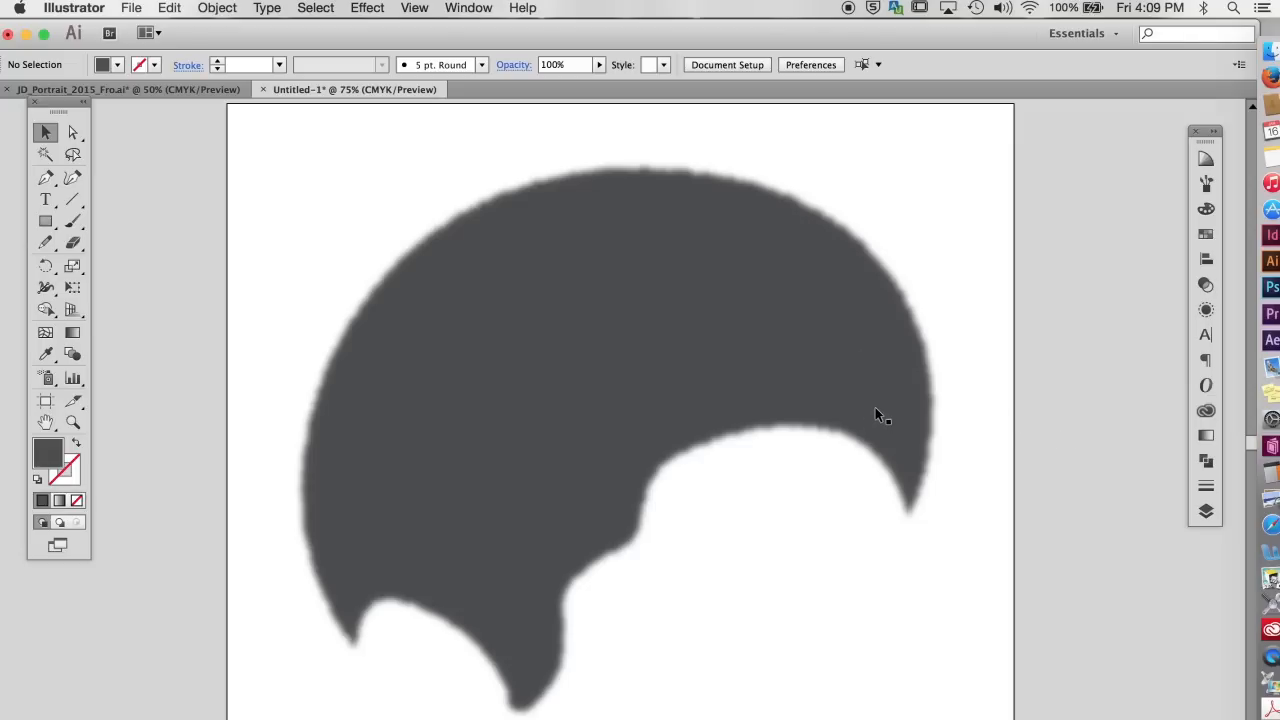
Step: Edit the Gaussian Blur in the base hair shape's appearance, setting its radius to 9 pixels with the preview on
{"action": "left_click", "coordinate": [775, 295]}
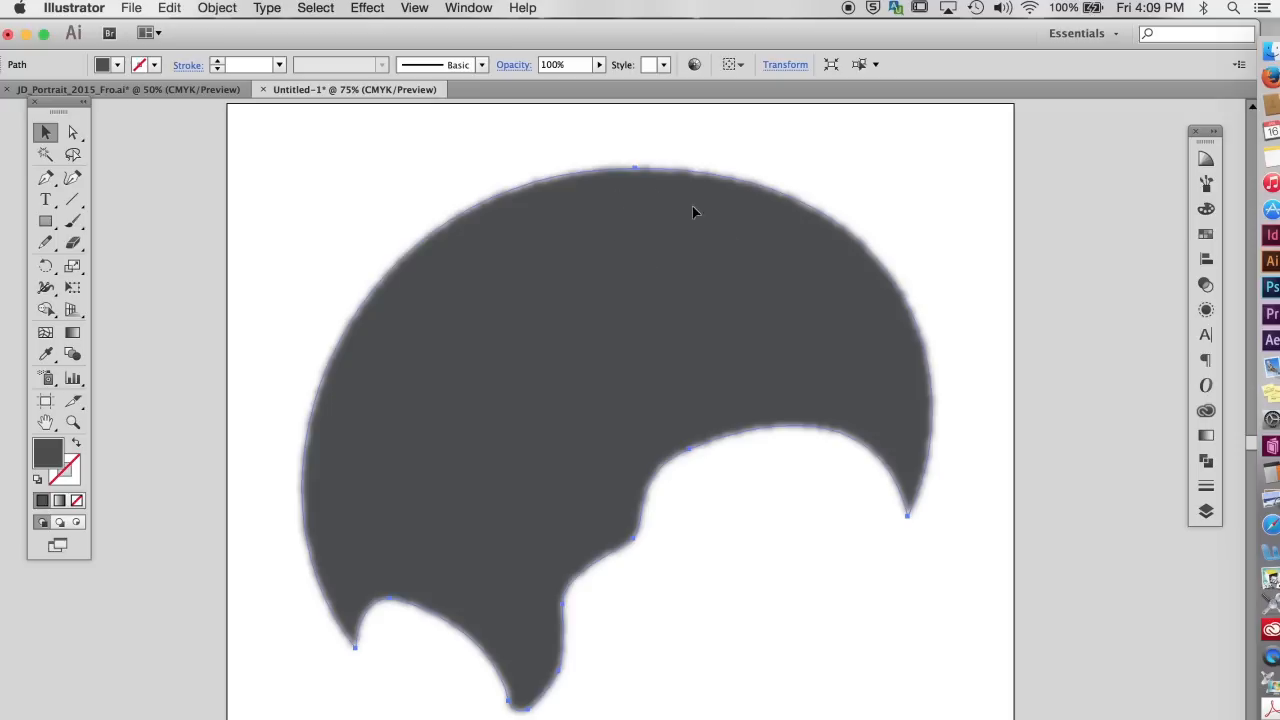
{"action": "left_click", "coordinate": [467, 9]}
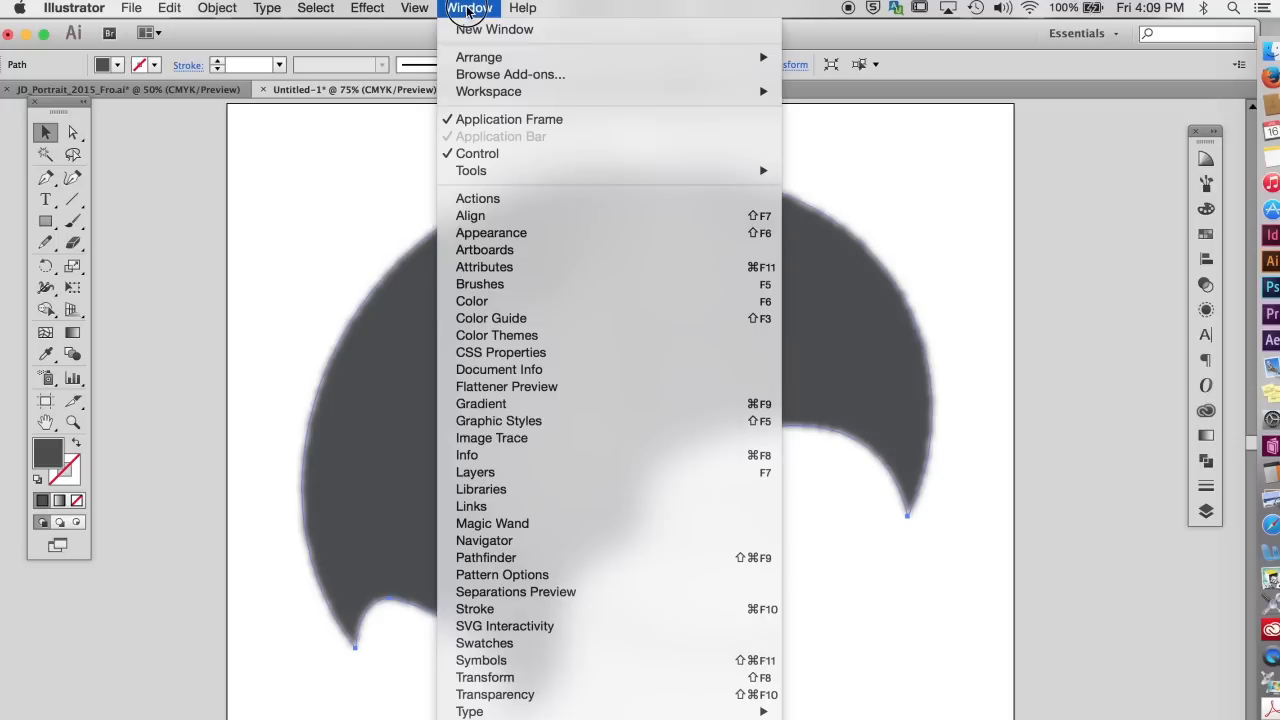
{"action": "left_click", "coordinate": [483, 233]}
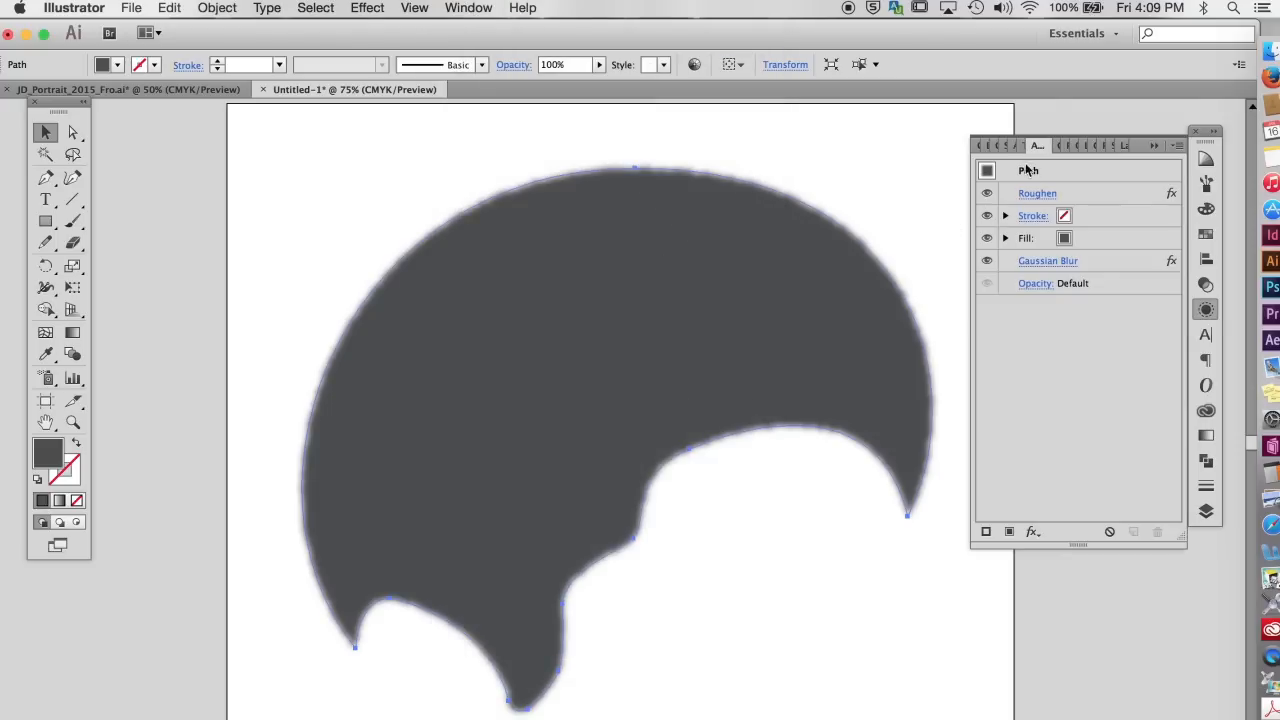
{"action": "left_click", "coordinate": [1048, 264]}
{"action": "left_click_drag", "start_coordinate": [874, 604], "coordinate": [866, 608]}
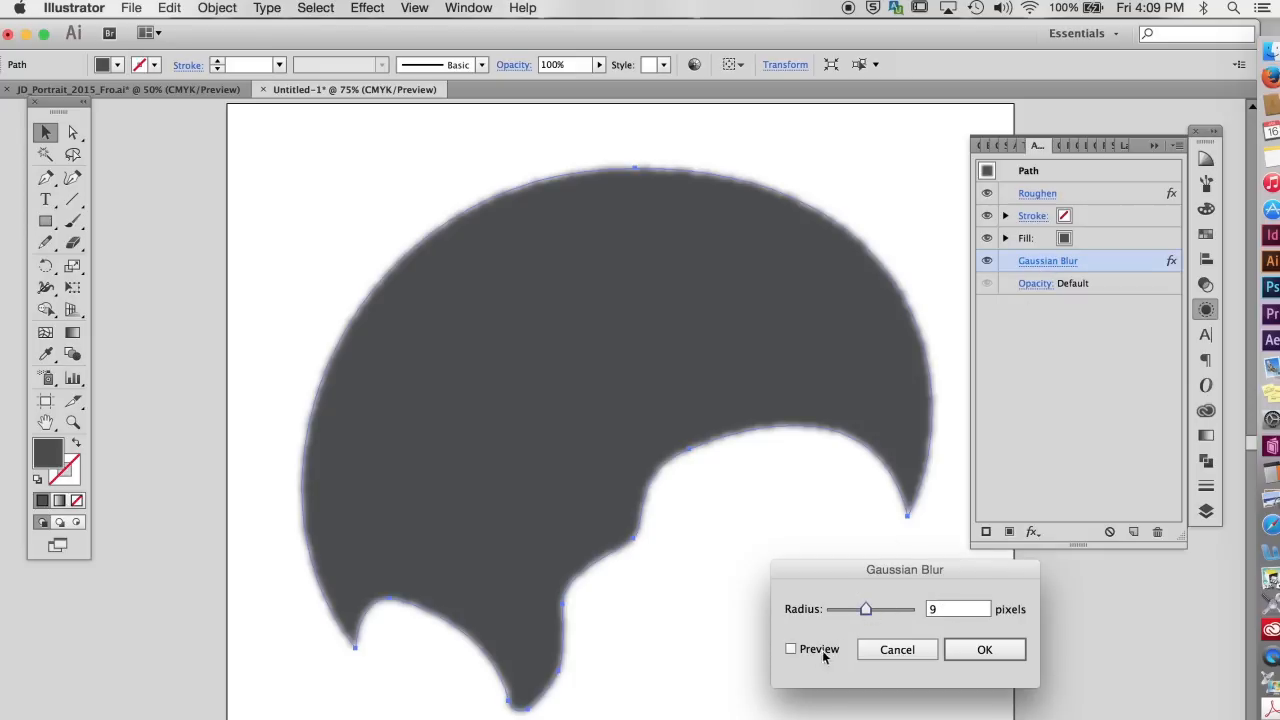
{"action": "left_click", "coordinate": [791, 649]}
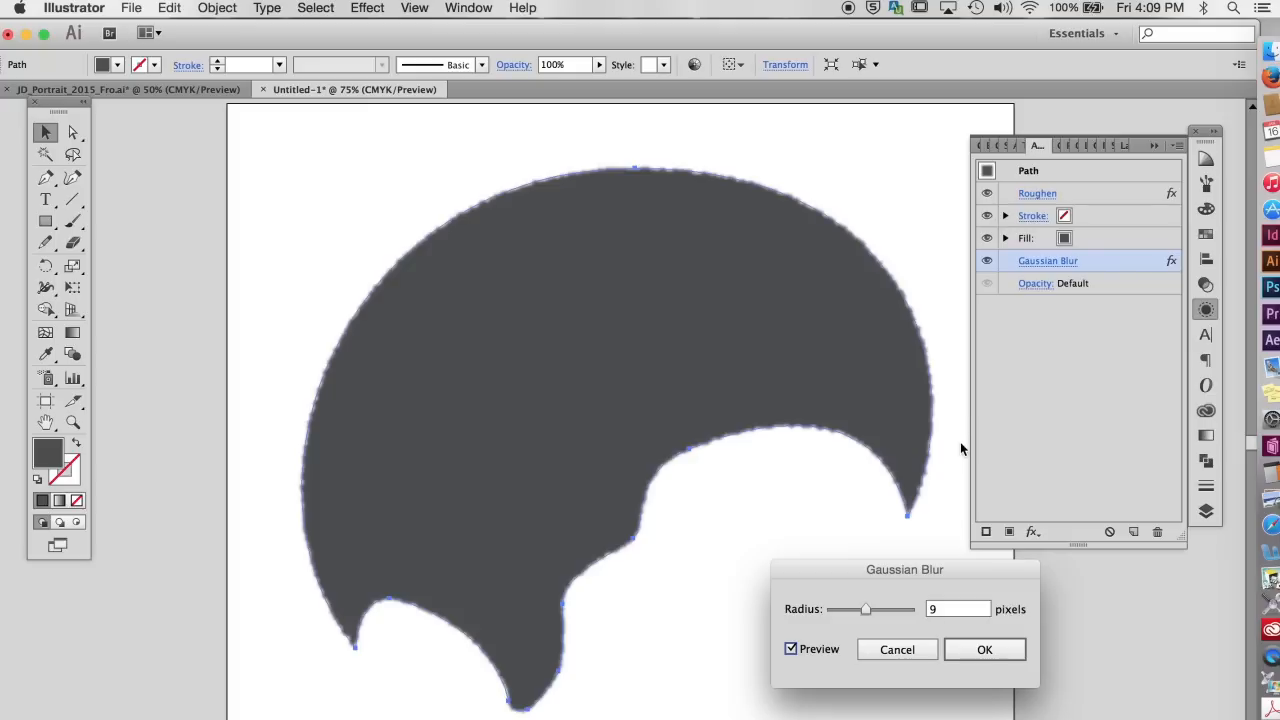
{"action": "left_click", "coordinate": [990, 649]}
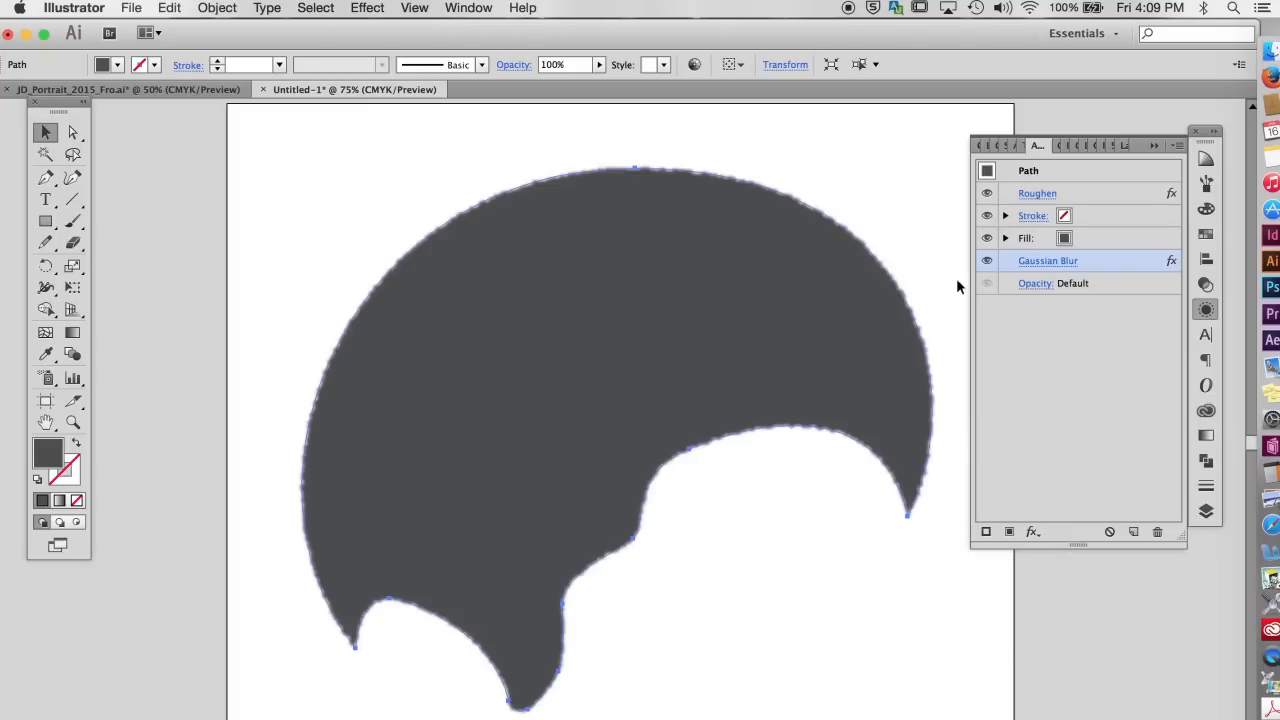
{"action": "left_click", "coordinate": [912, 238]}
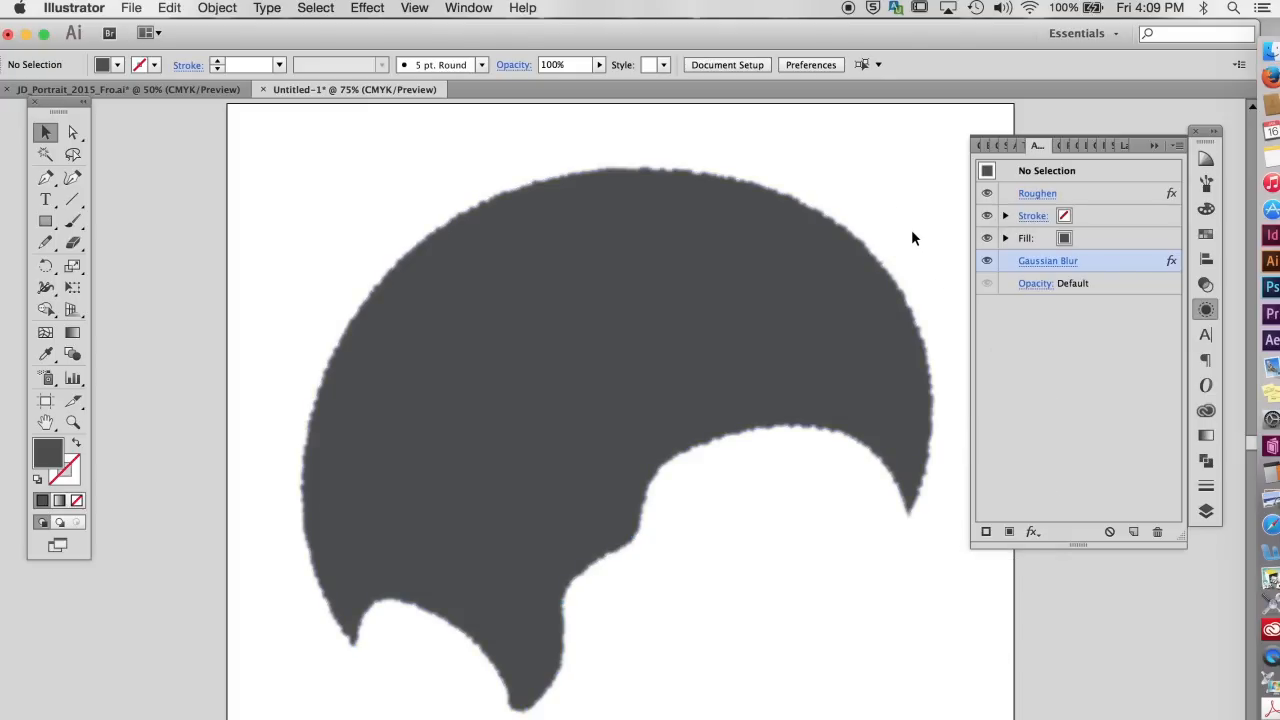
Step: Examine the hair, shadow and highlight paths in Outline view and return to Preview
{"action": "key", "text": "super+y"}
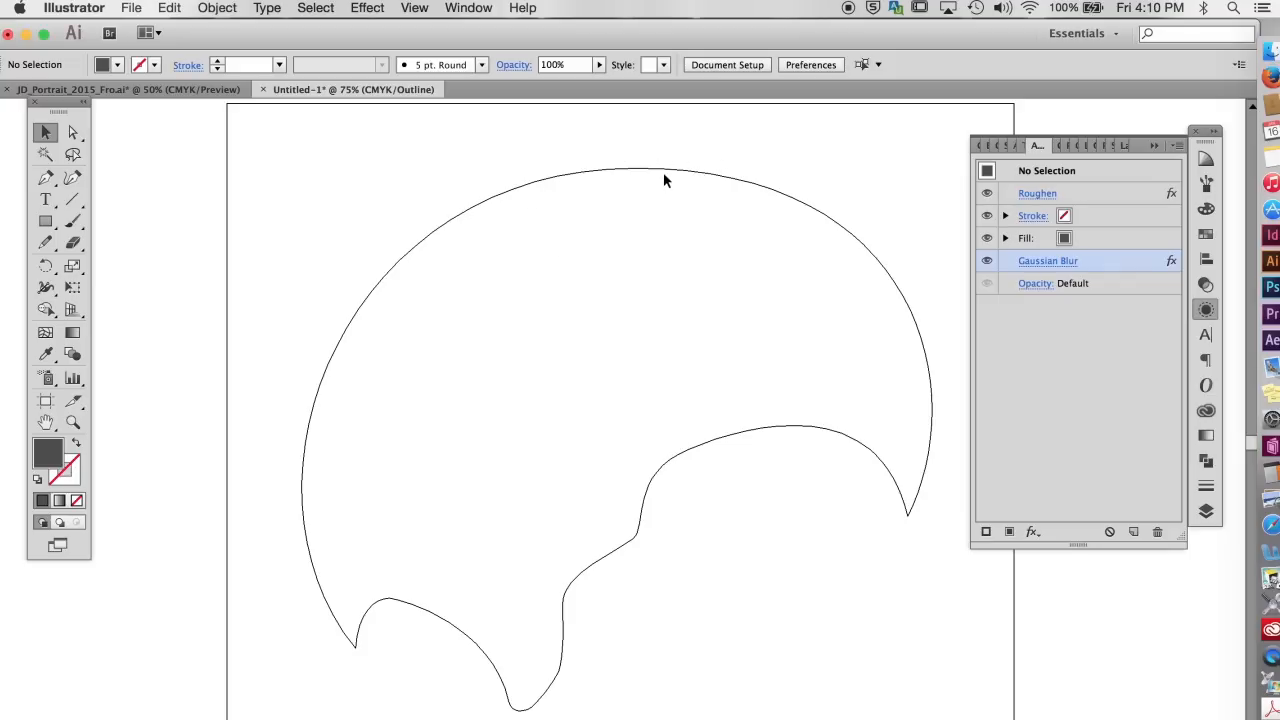
{"action": "left_click_drag", "start_coordinate": [595, 140], "coordinate": [657, 212]}
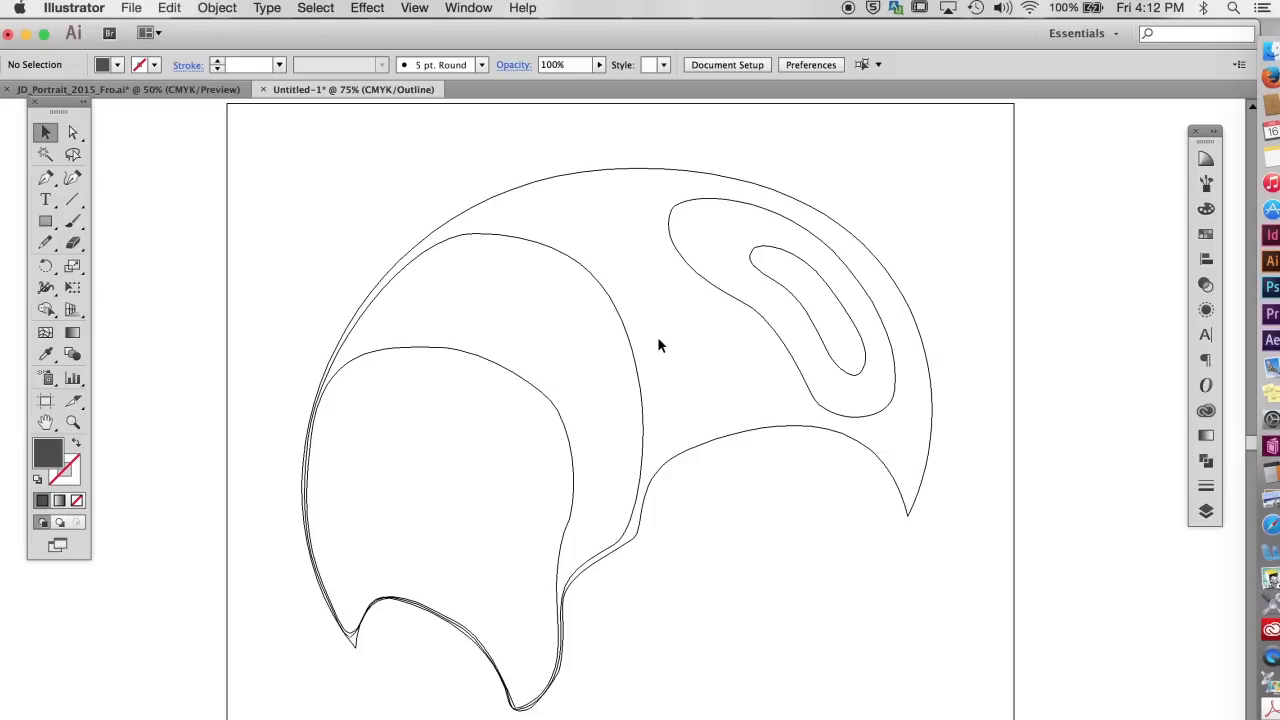
{"action": "key", "text": "super+y"}
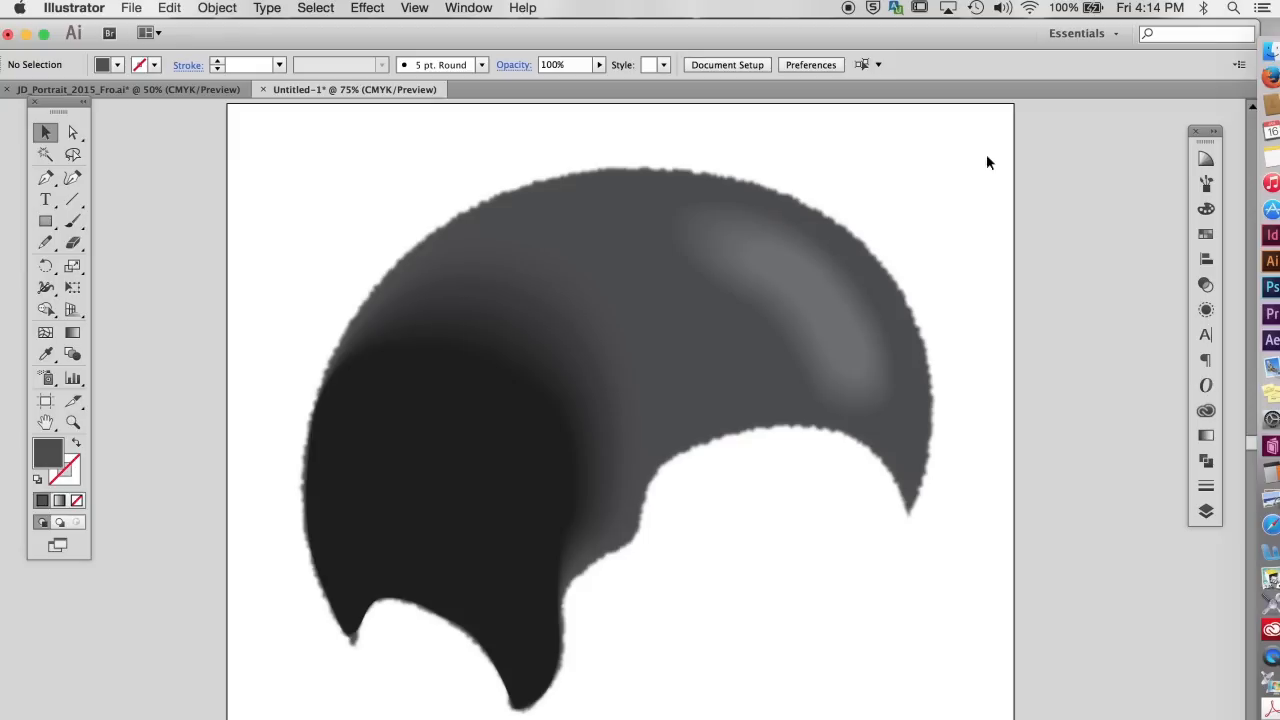
Step: Show all hidden texture shapes, apply a 3.1-pixel Gaussian Blur to them and deselect
{"action": "left_click", "coordinate": [219, 9]}
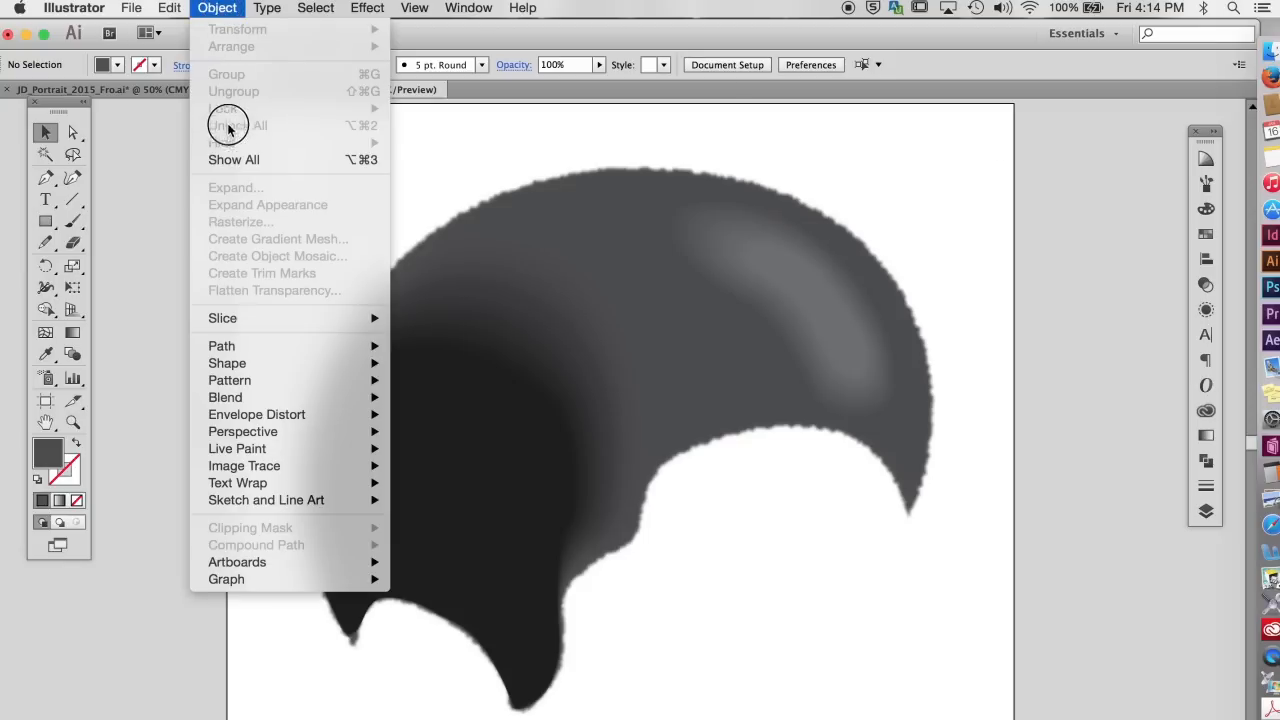
{"action": "left_click", "coordinate": [236, 159]}
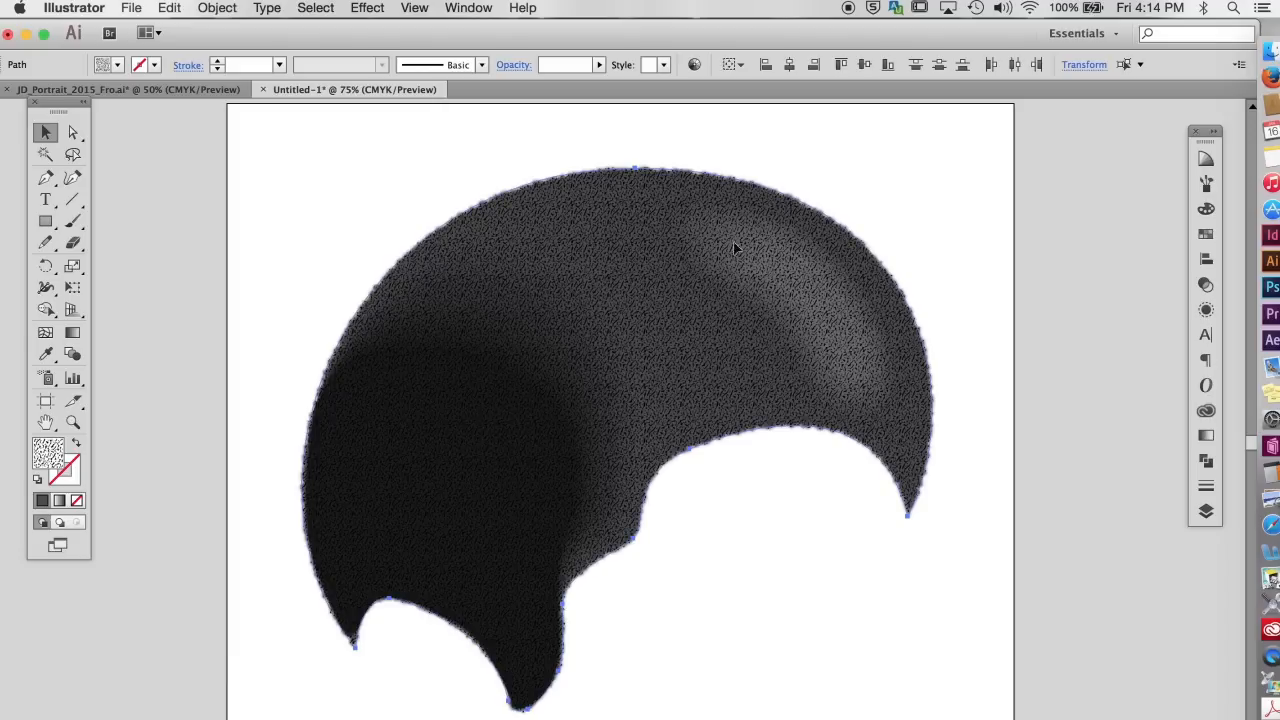
{"action": "left_click_drag", "start_coordinate": [663, 166], "coordinate": [854, 400]}
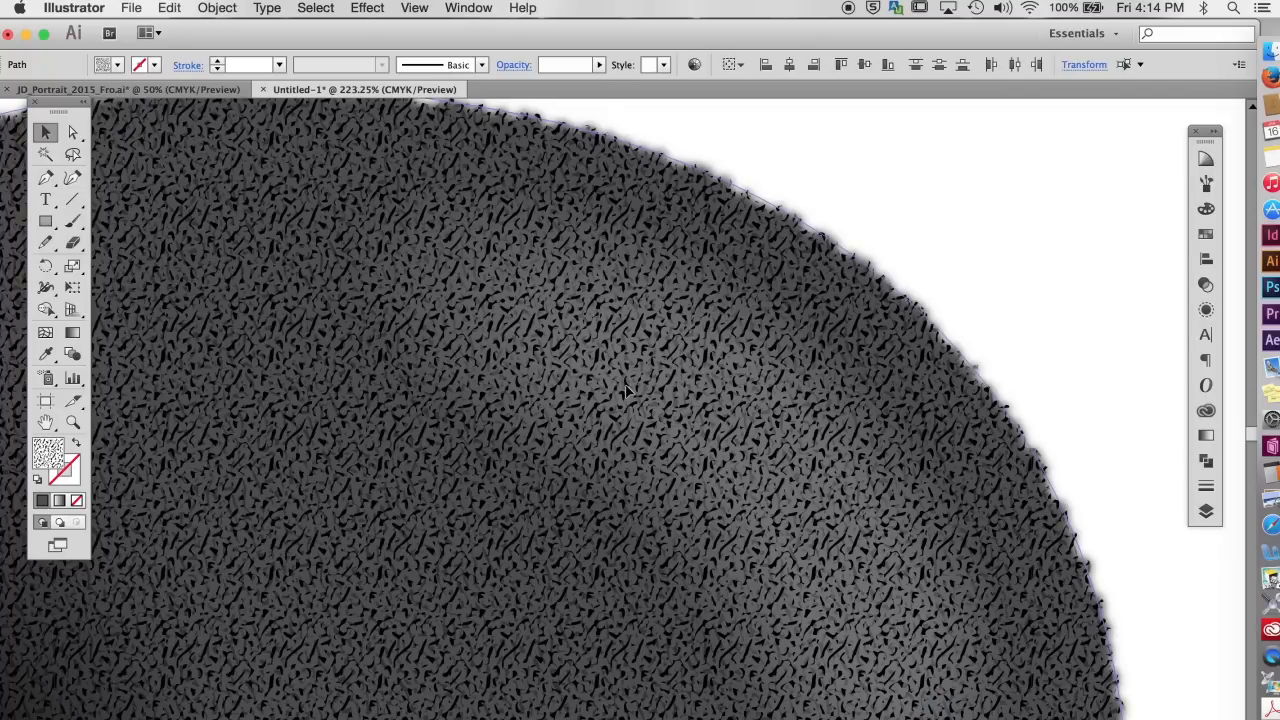
{"action": "left_click", "coordinate": [367, 8]}
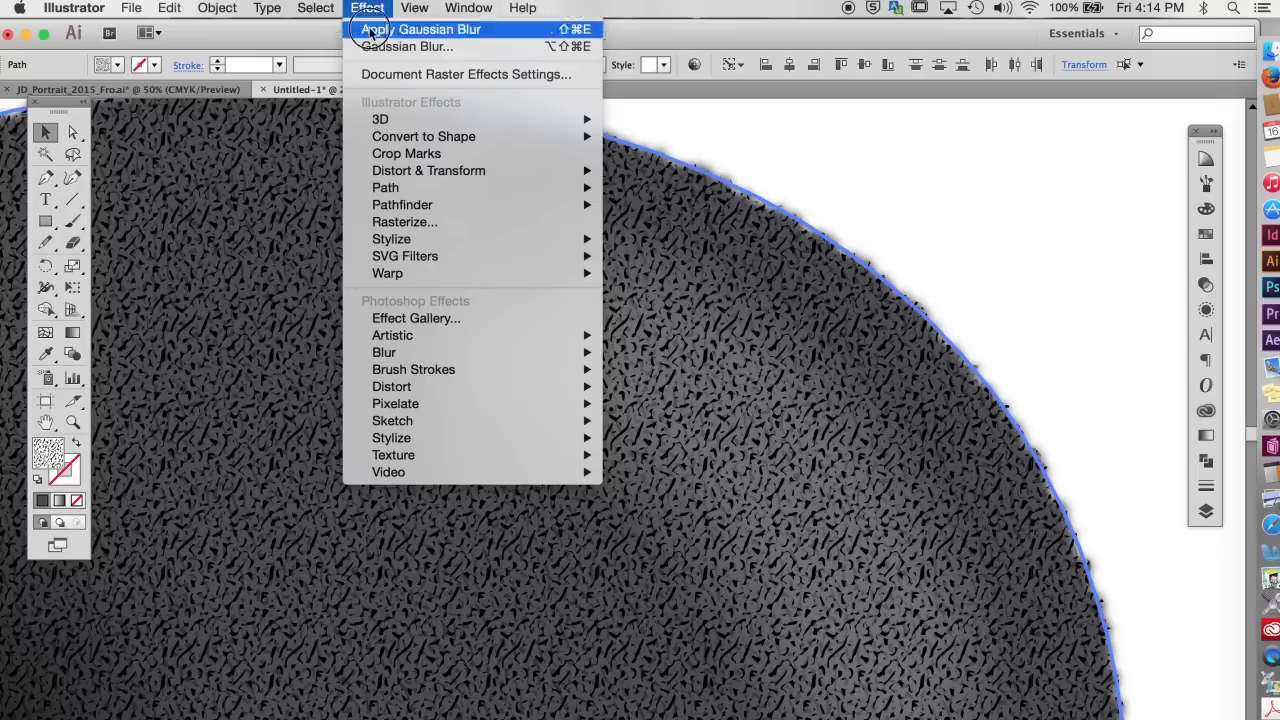
{"action": "mouse_move", "coordinate": [393, 357]}
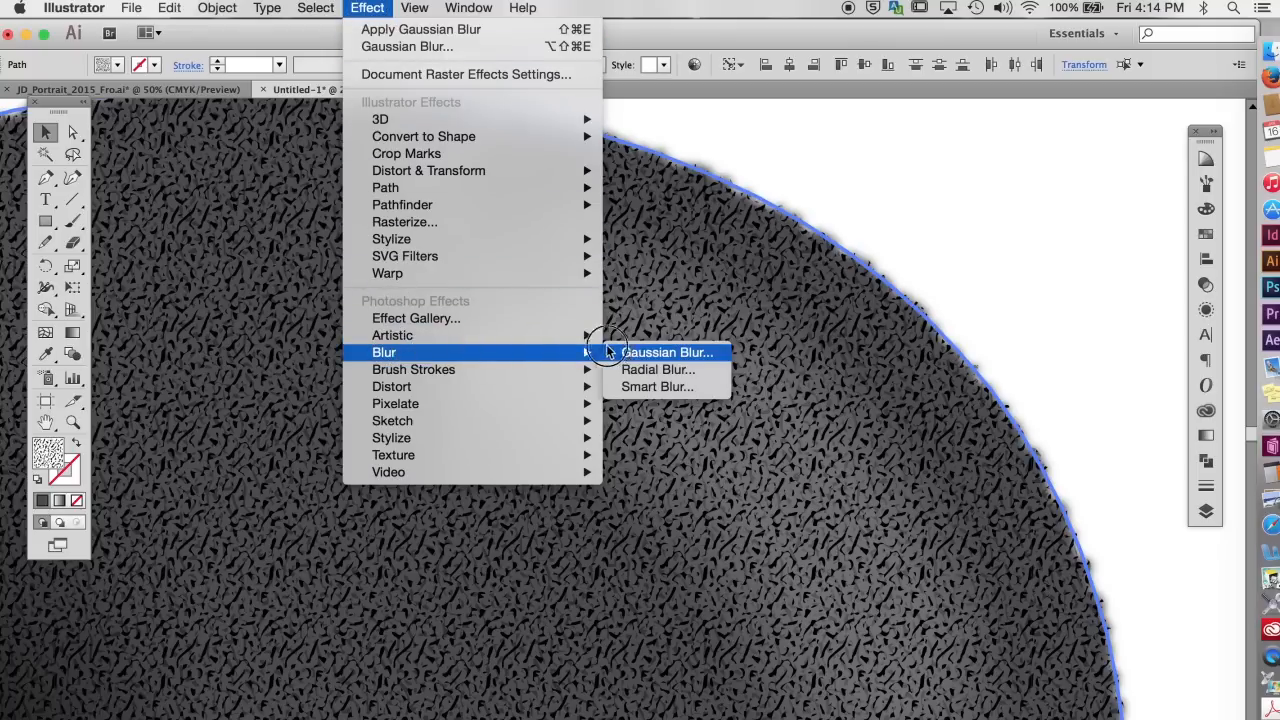
{"action": "left_click", "coordinate": [624, 353]}
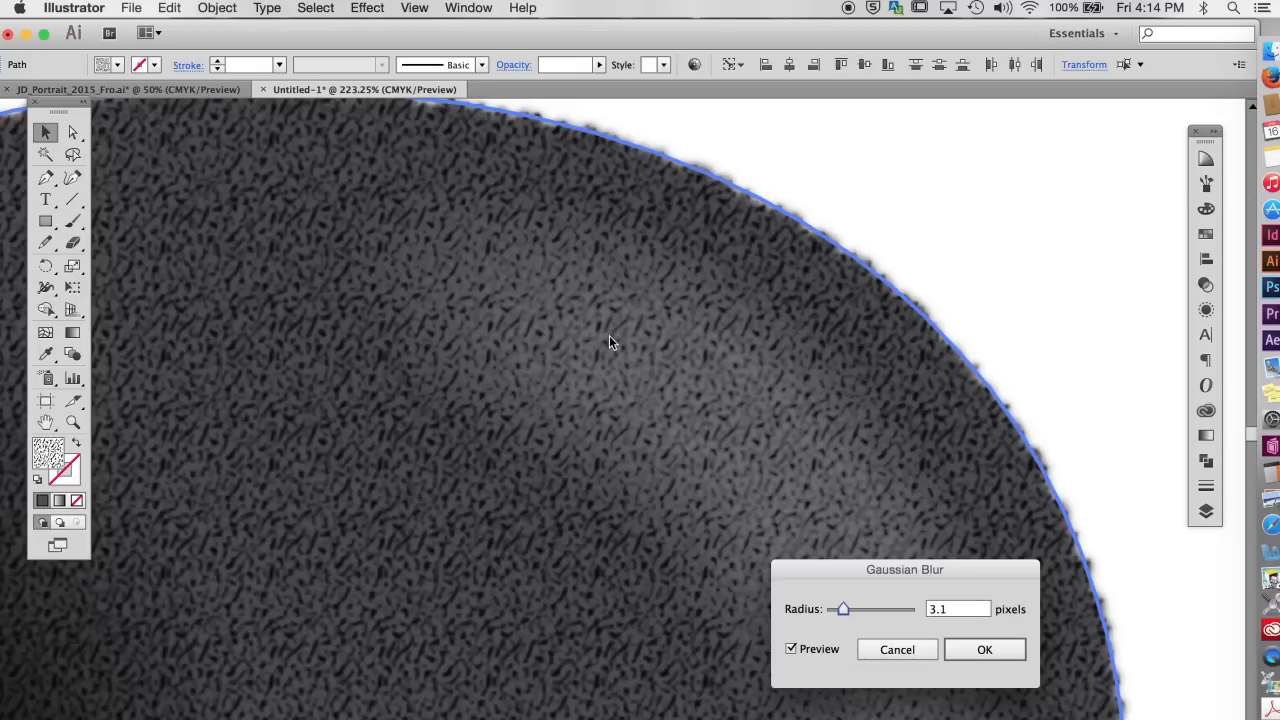
{"action": "left_click", "coordinate": [975, 650]}
{"action": "left_click", "coordinate": [963, 236]}
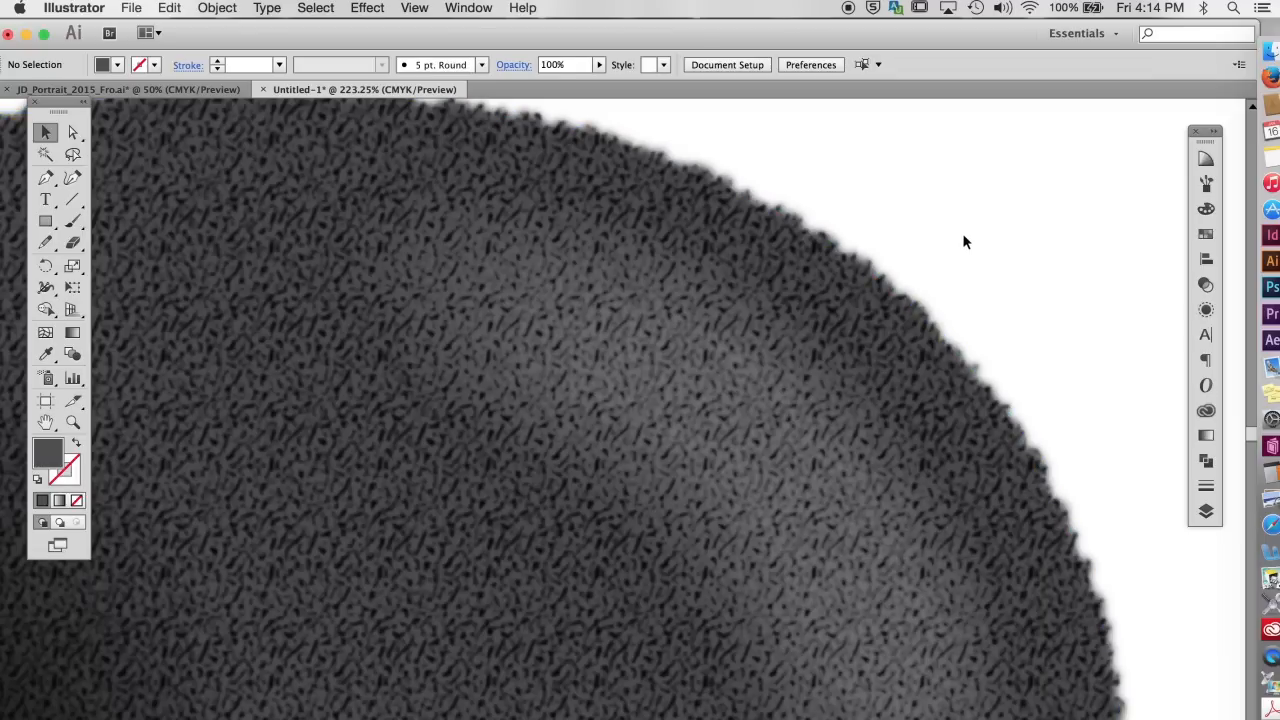
{"action": "scroll", "coordinate": [964, 242], "scroll_direction": "down", "scroll_amount": 5}
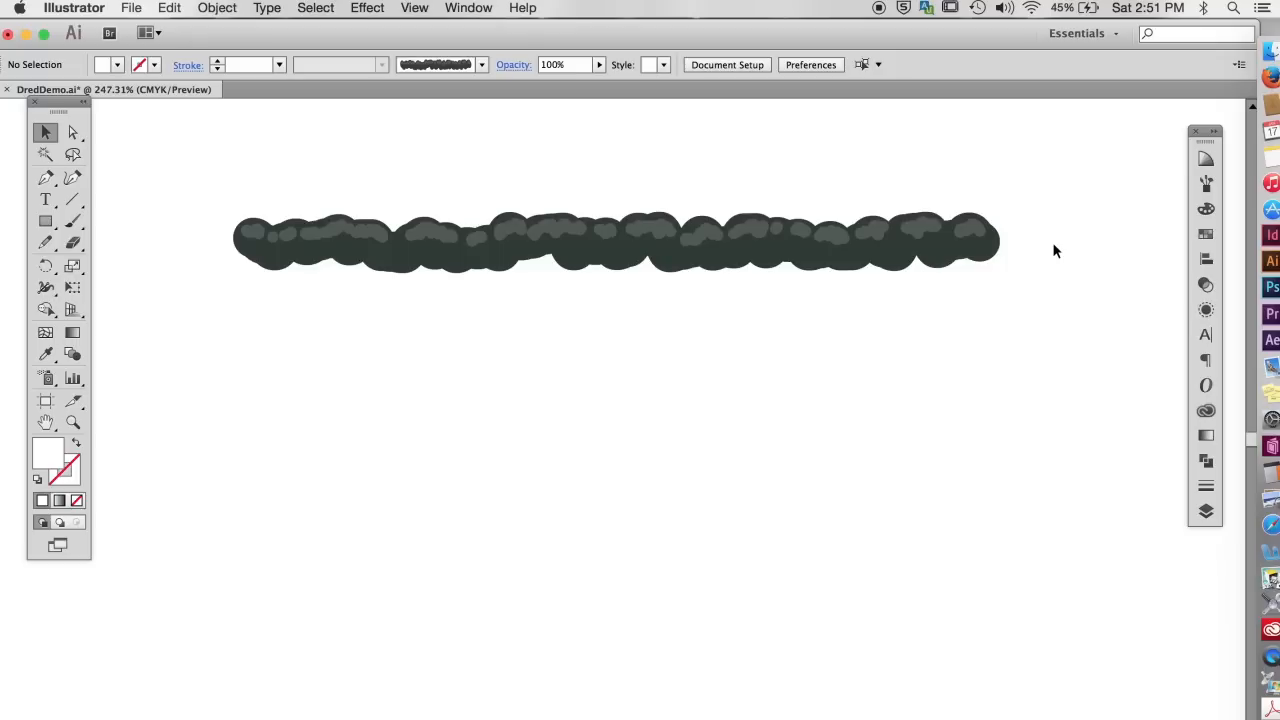
Step: Draw a straight horizontal path with the Pen tool below the dreadlock, spanning nearly its full length
{"action": "key", "text": "p"}
{"action": "left_click", "coordinate": [256, 358]}
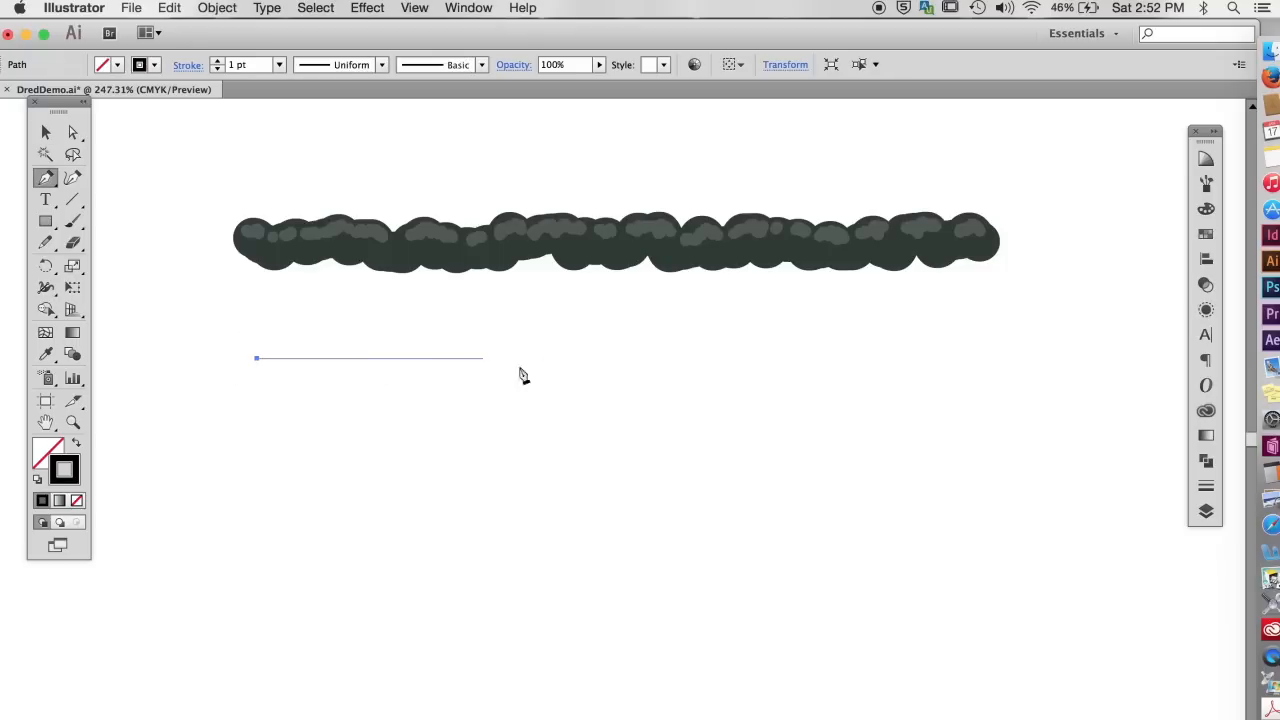
{"action": "left_click", "coordinate": [986, 368]}
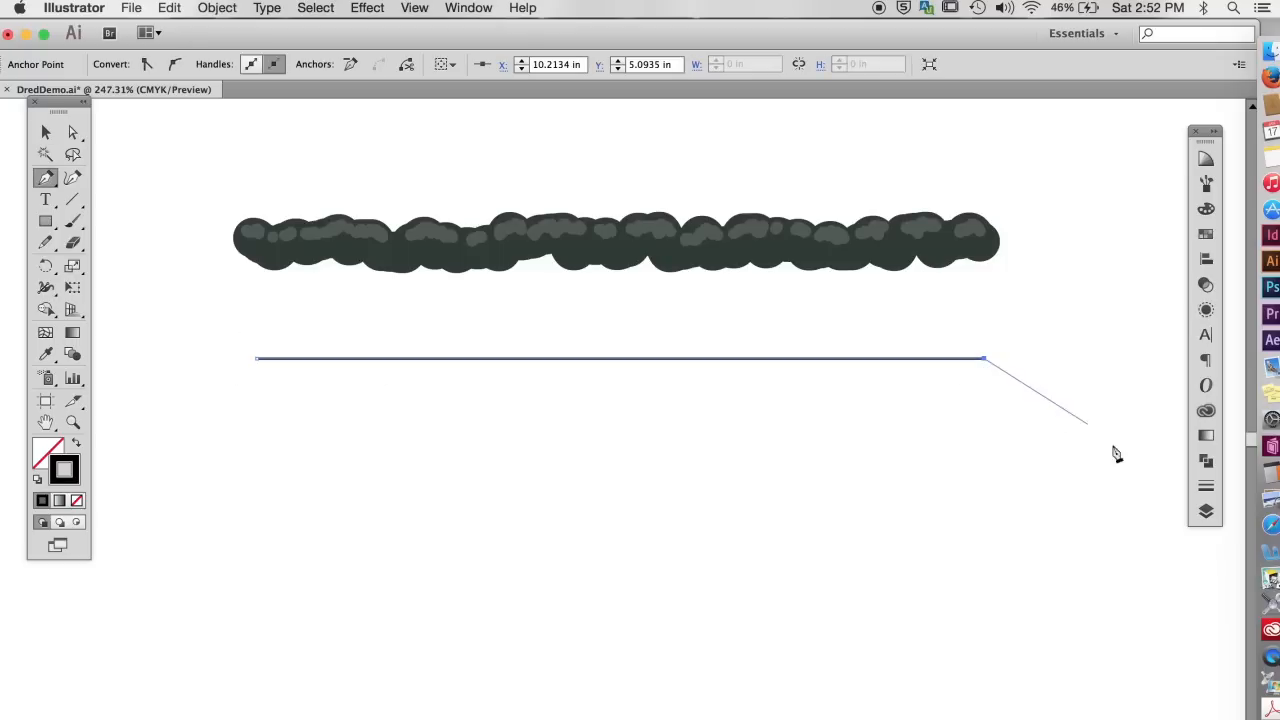
Step: Set the horizontal path's stroke weight to 16 pt and give it round caps
{"action": "left_click", "coordinate": [1206, 487]}
{"action": "left_click", "coordinate": [1060, 168]}
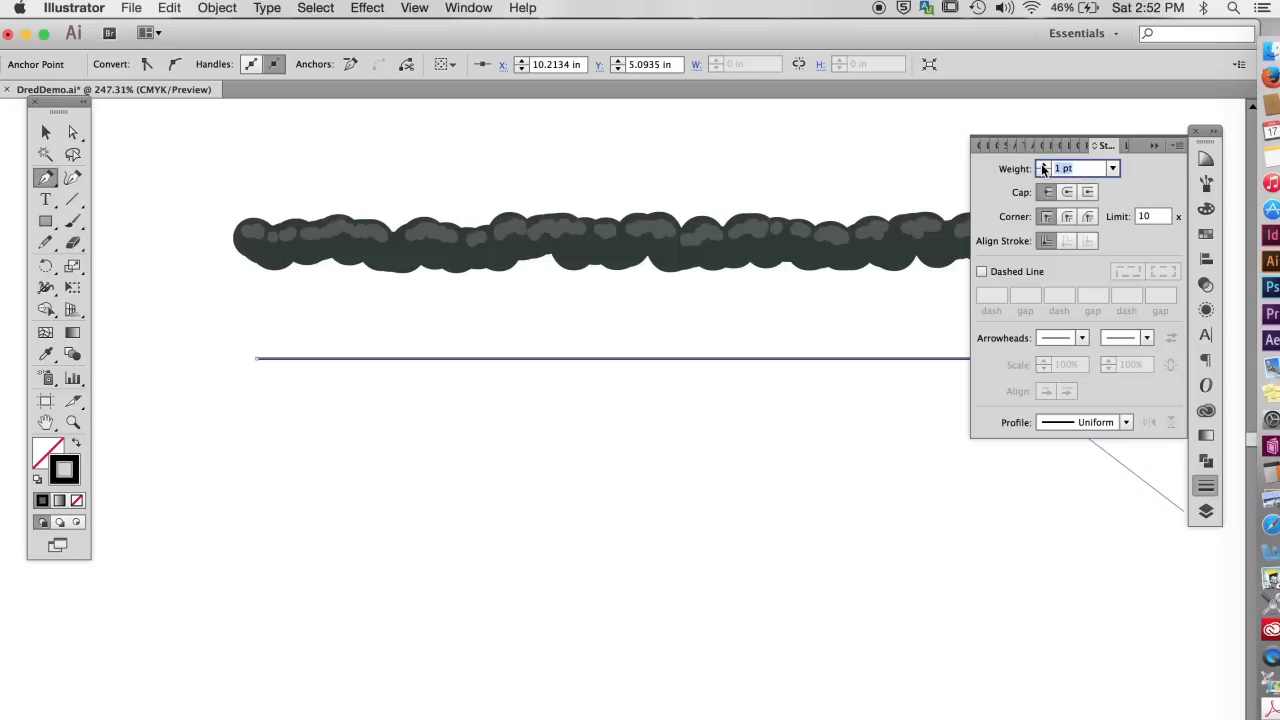
{"action": "type", "text": "10"}
{"action": "key", "text": "Return"}
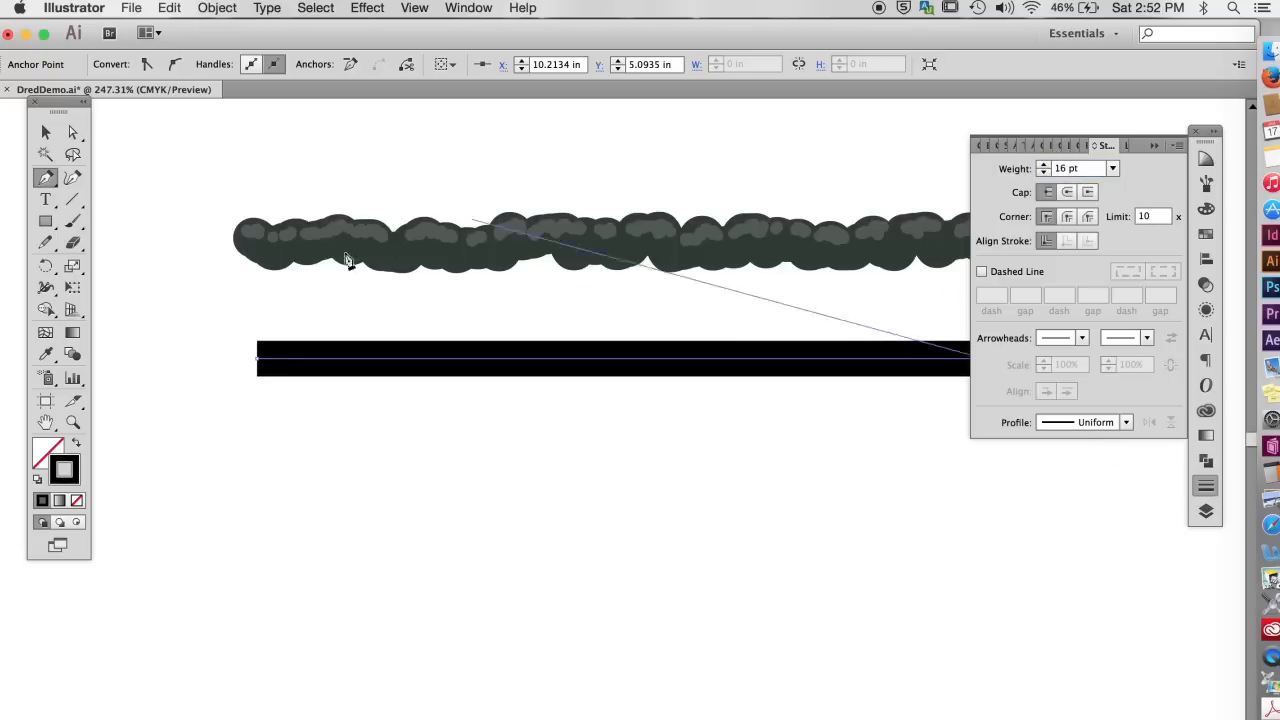
{"action": "left_click", "coordinate": [1067, 193]}
Step: Apply a Roughen effect to the thick horizontal path with 2% relative size, 12/in detail and smooth points
{"action": "left_click", "coordinate": [367, 7]}
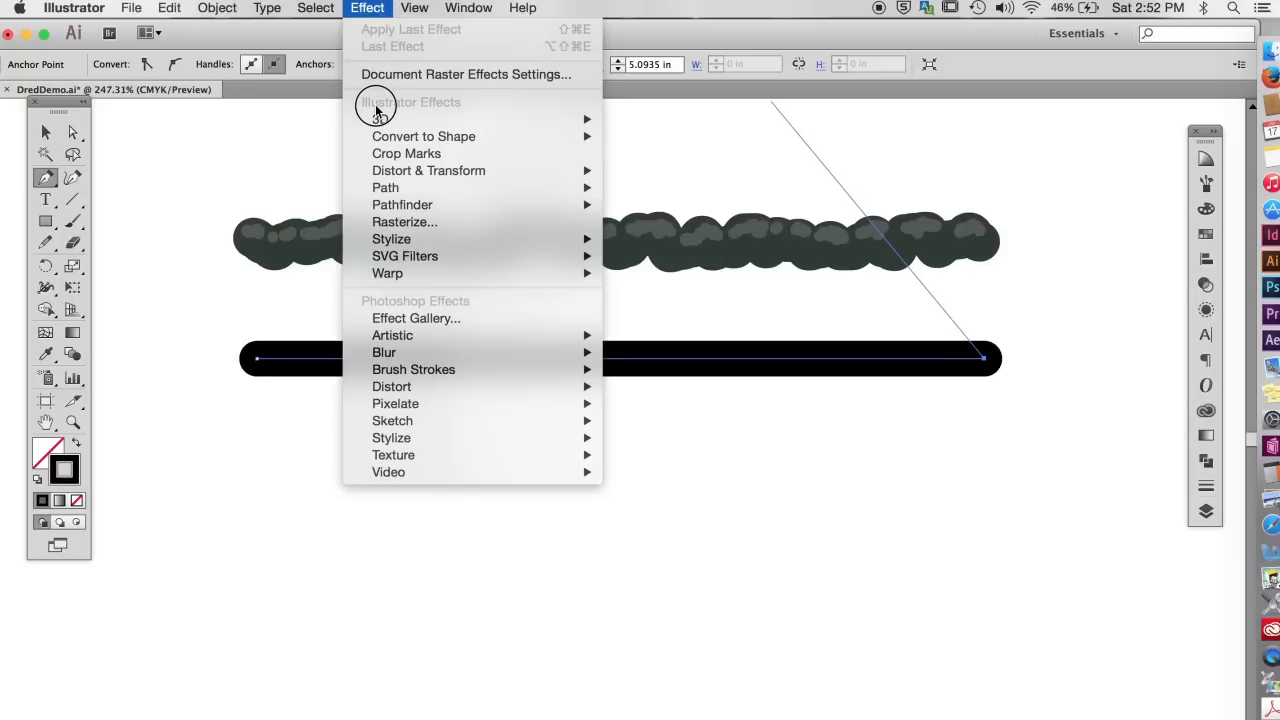
{"action": "mouse_move", "coordinate": [372, 172]}
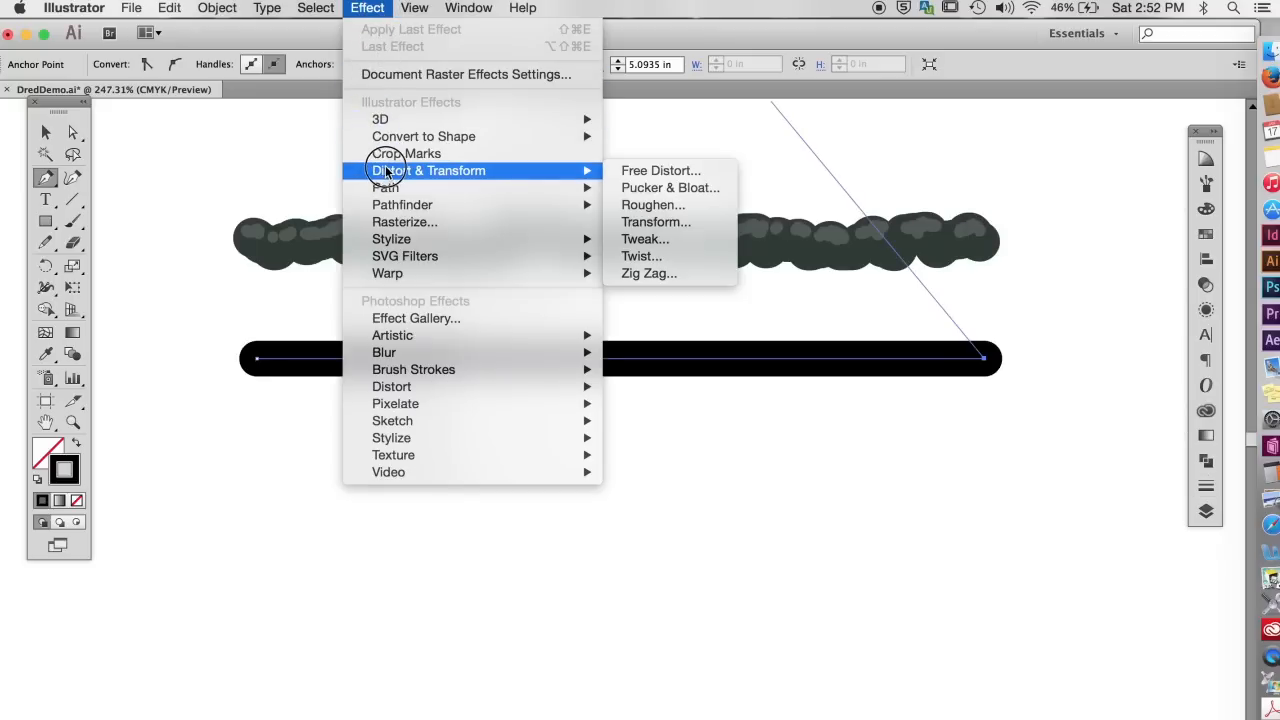
{"action": "left_click", "coordinate": [638, 205]}
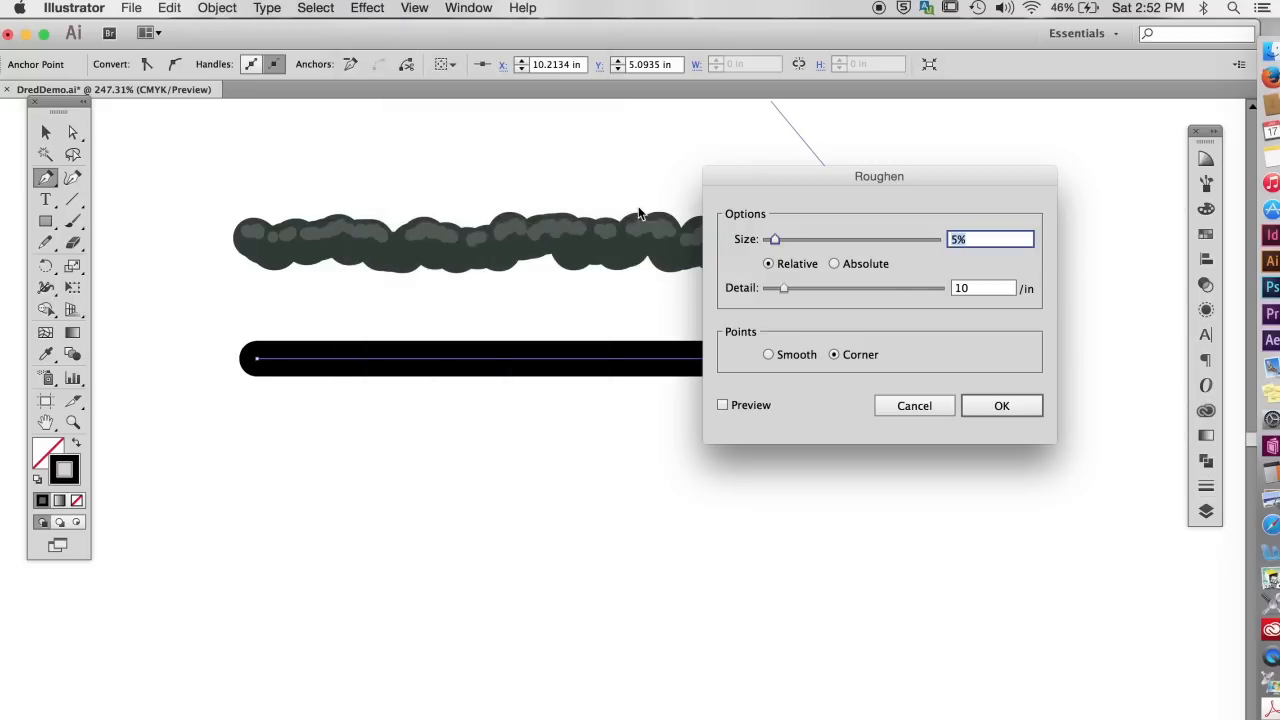
{"action": "left_click", "coordinate": [722, 405]}
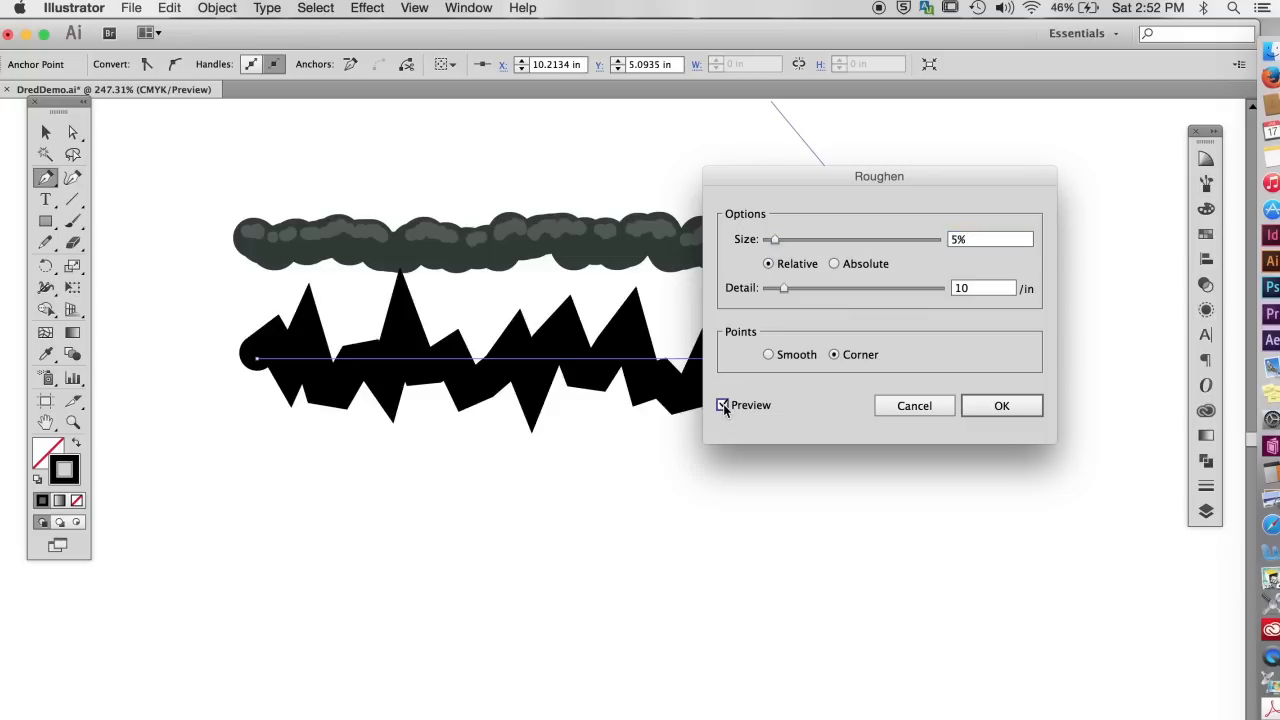
{"action": "left_click", "coordinate": [768, 355]}
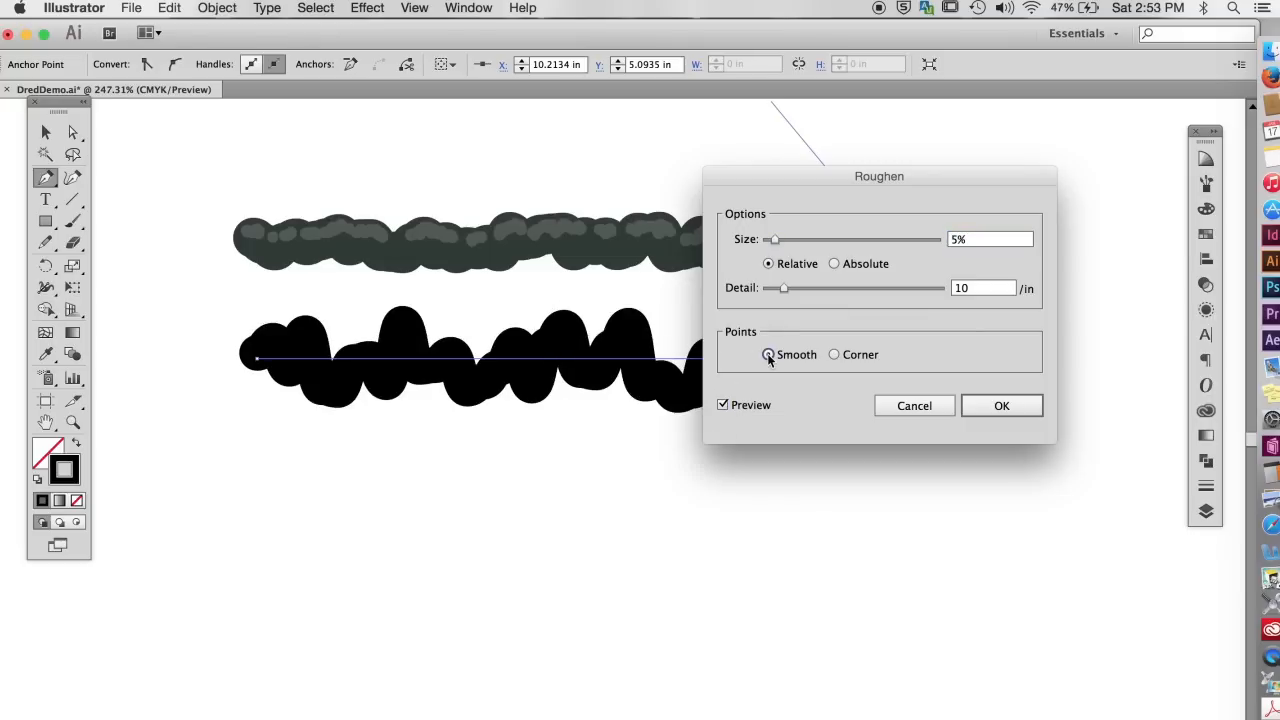
{"action": "double_click", "coordinate": [955, 239]}
{"action": "type", "text": "3"}
{"action": "key", "text": "super+a"}
{"action": "type", "text": "2"}
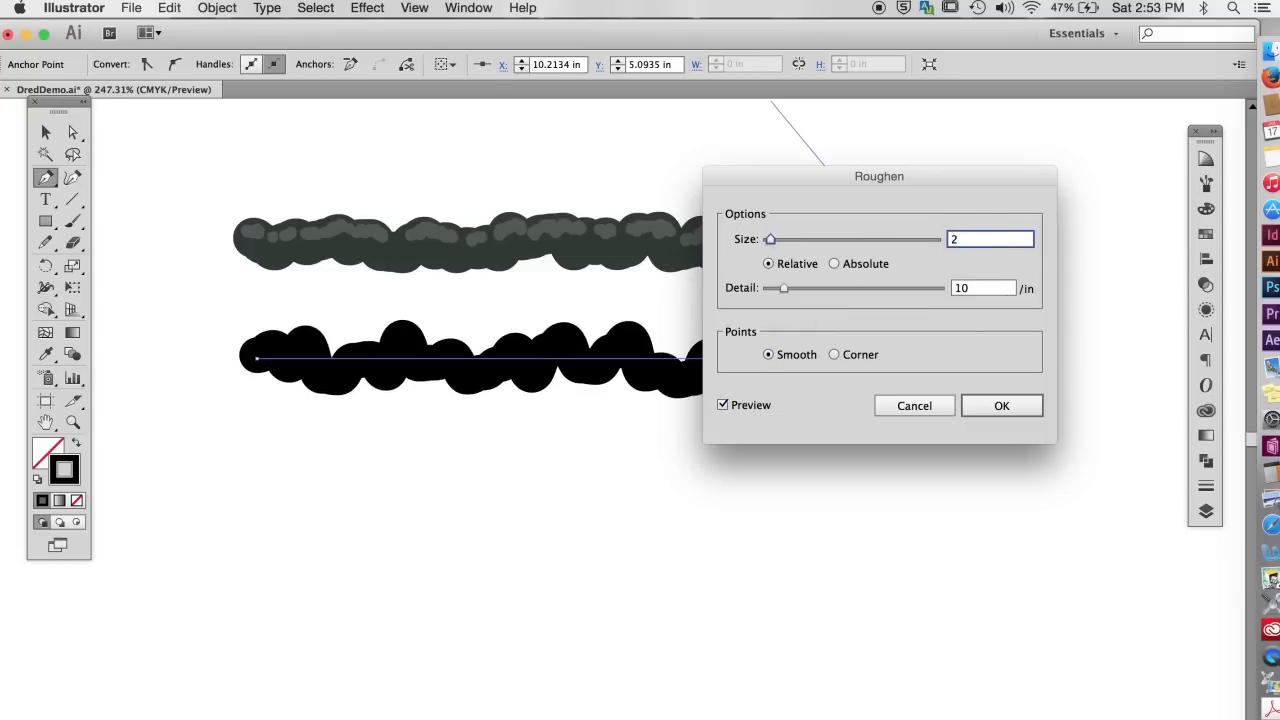
{"action": "left_click", "coordinate": [946, 288]}
{"action": "type", "text": "12"}
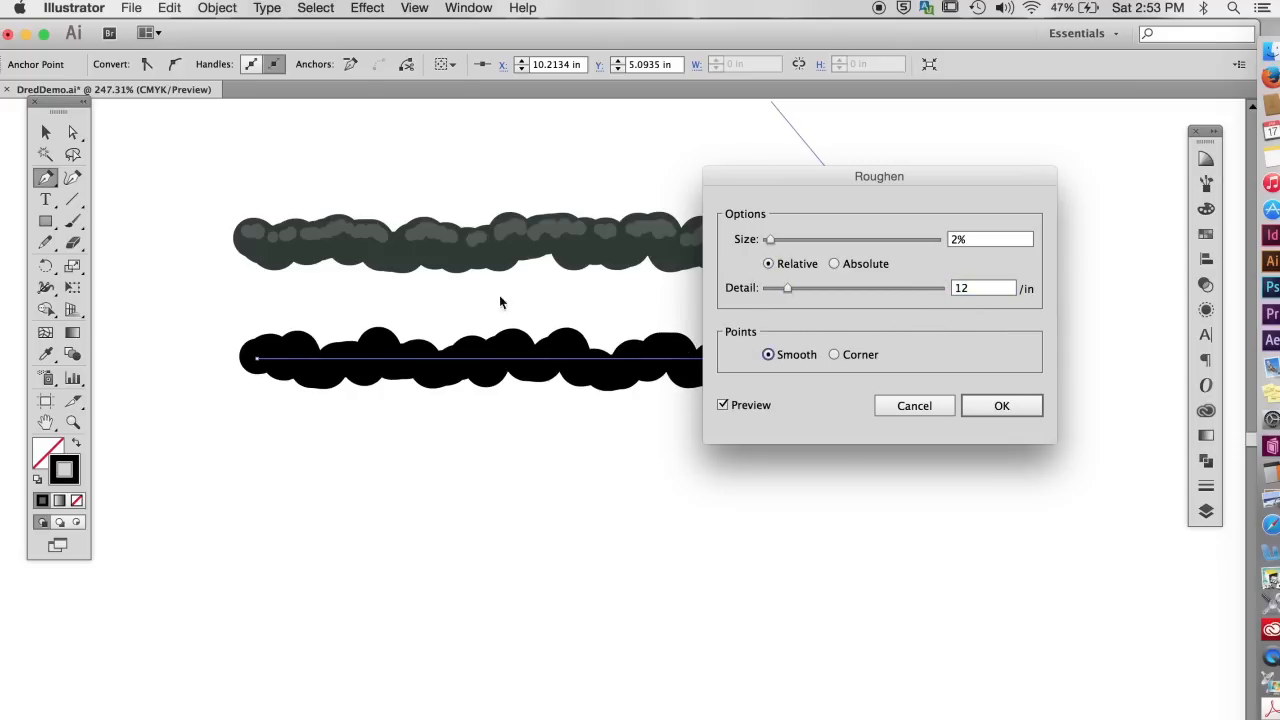
{"action": "left_click", "coordinate": [1001, 406]}
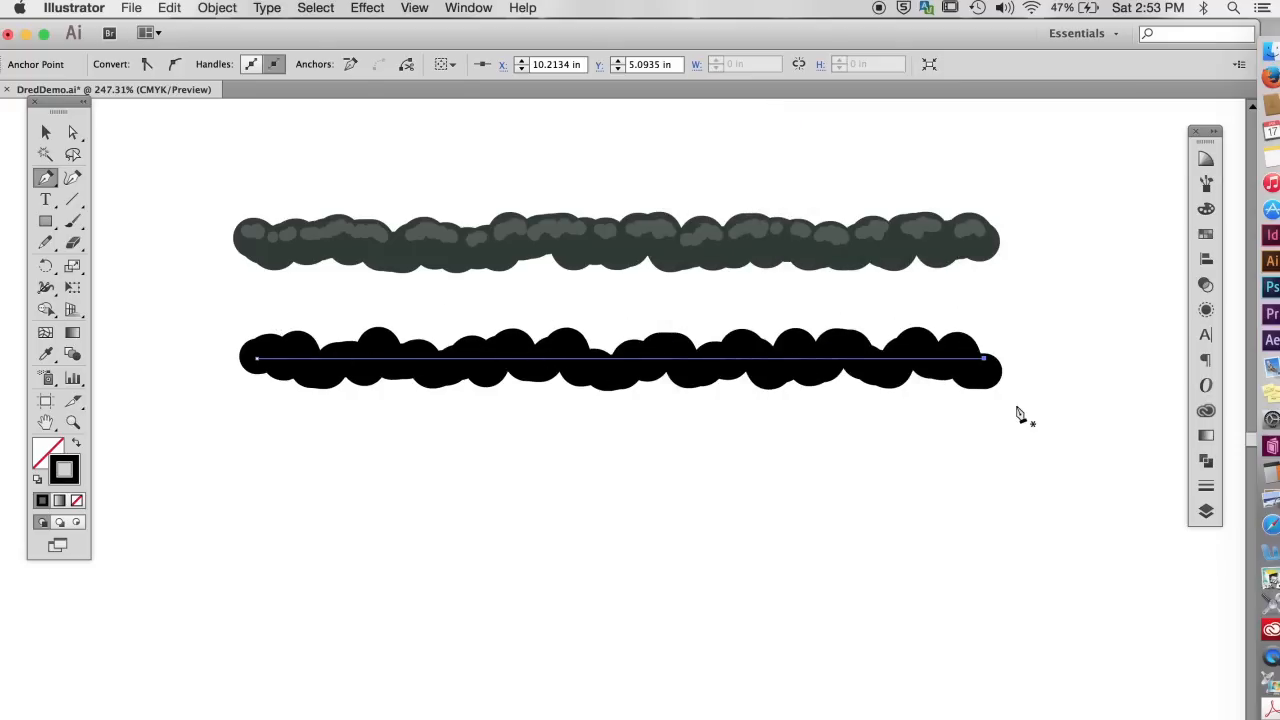
Step: Expand the roughened path's appearance, convert its stroke to an outlined shape and check it in Outline view
{"action": "left_click", "coordinate": [214, 9]}
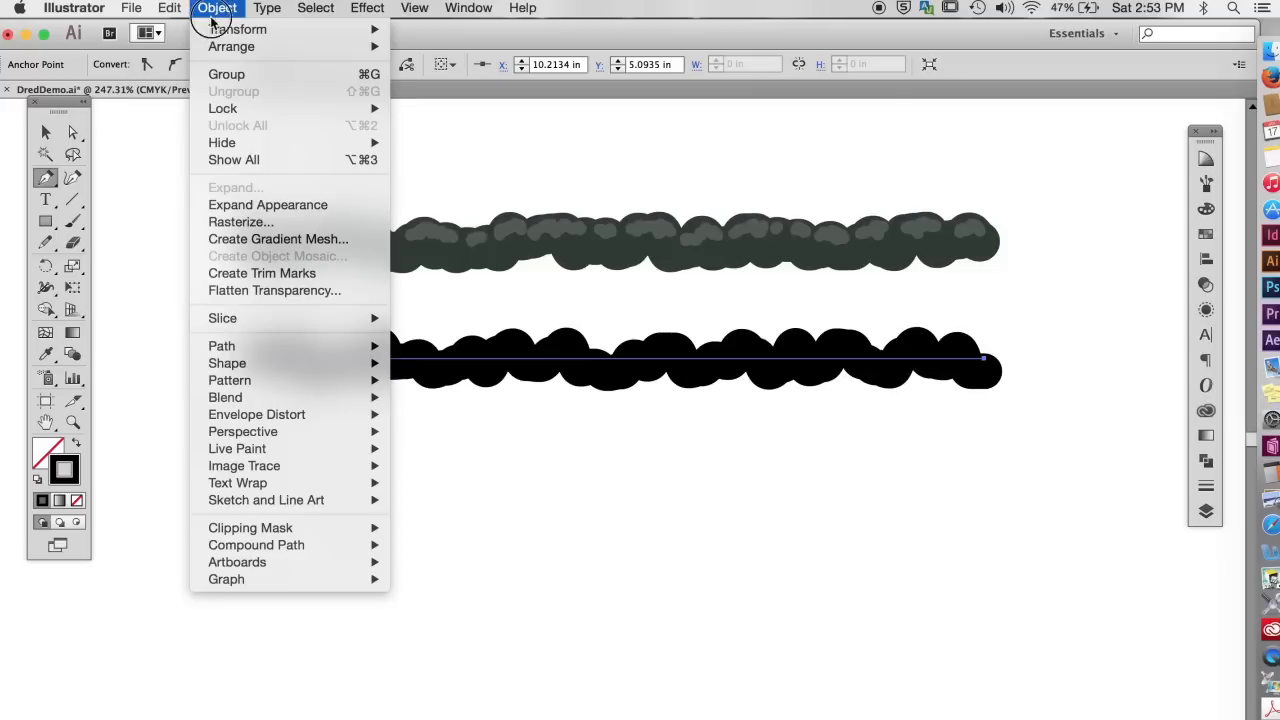
{"action": "left_click", "coordinate": [218, 205]}
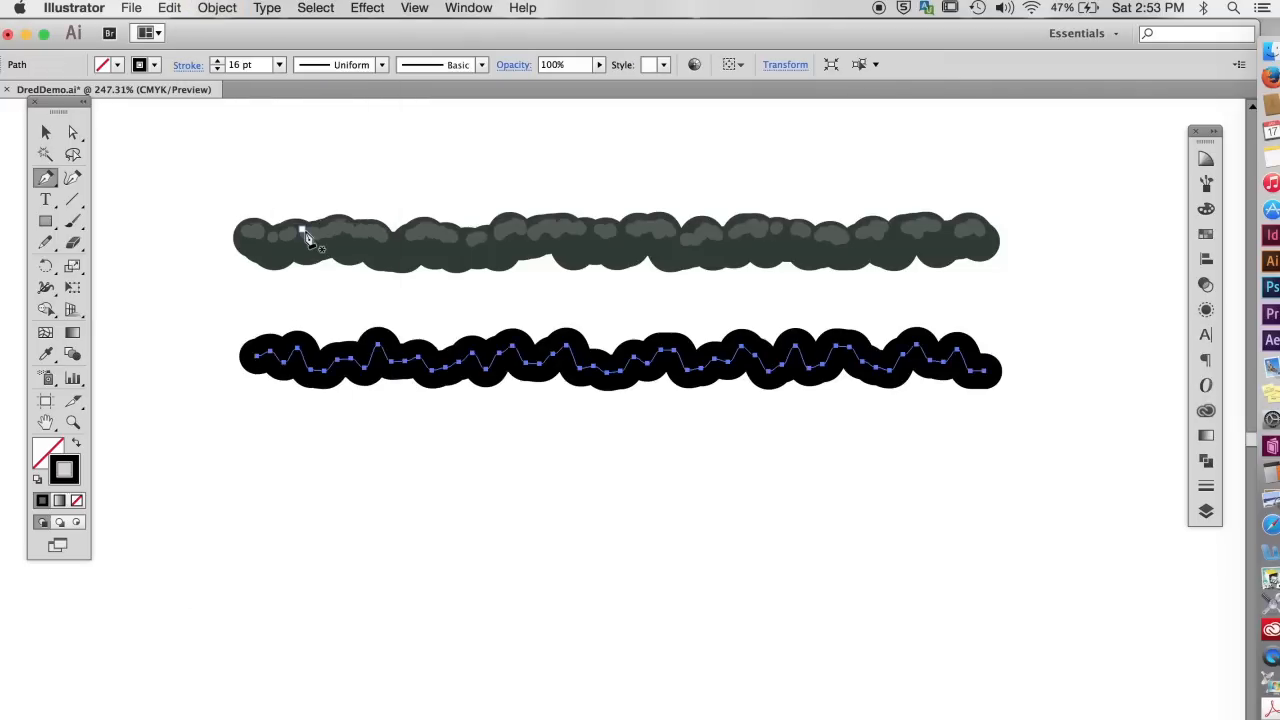
{"action": "left_click", "coordinate": [217, 8]}
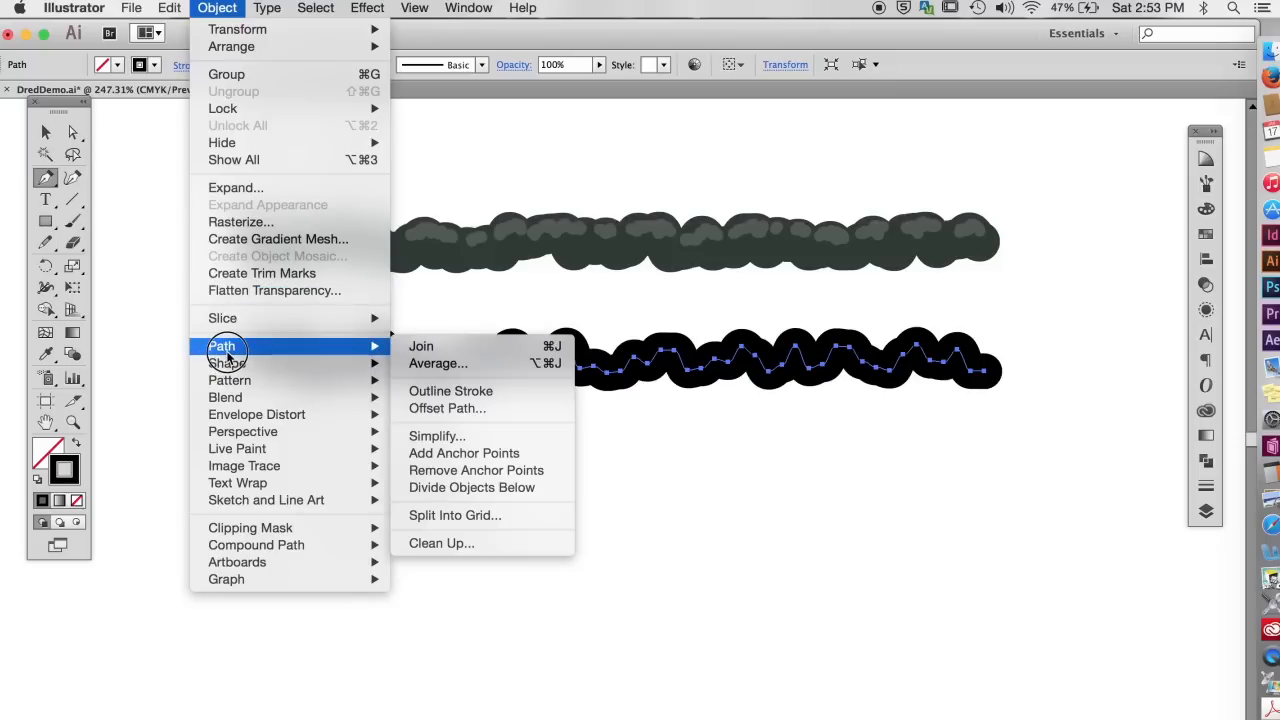
{"action": "mouse_move", "coordinate": [366, 345]}
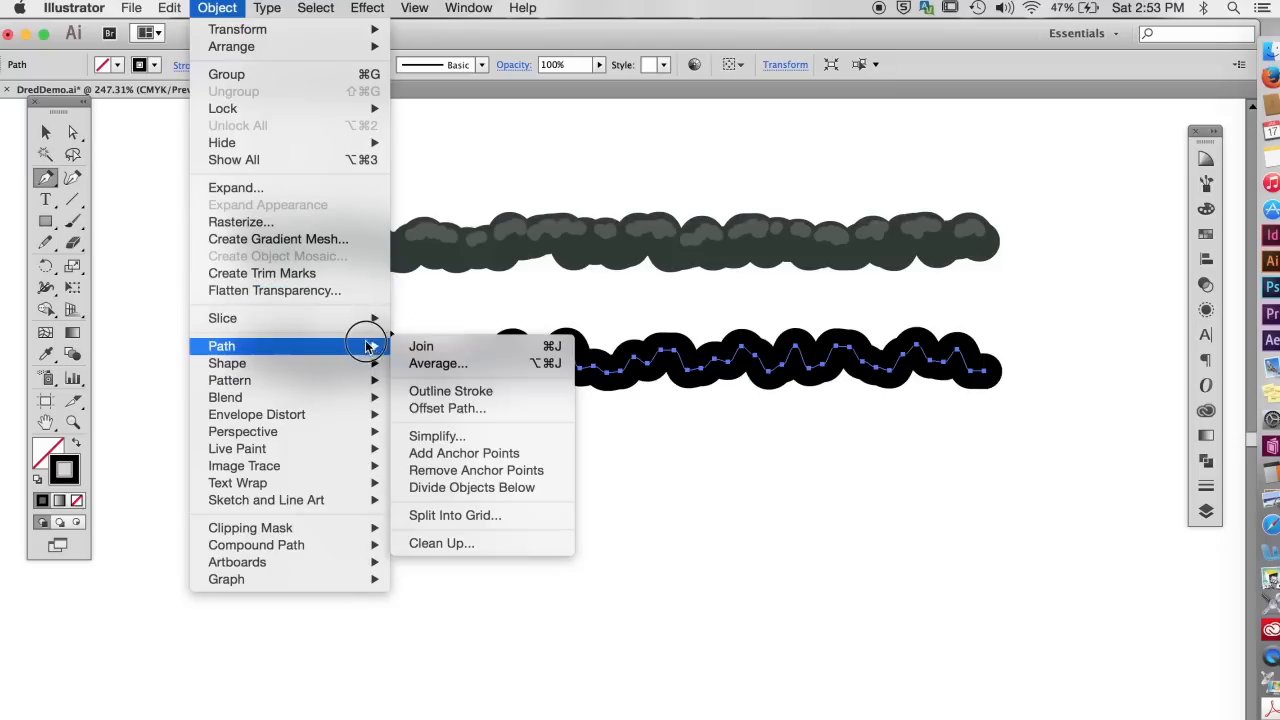
{"action": "left_click", "coordinate": [441, 391]}
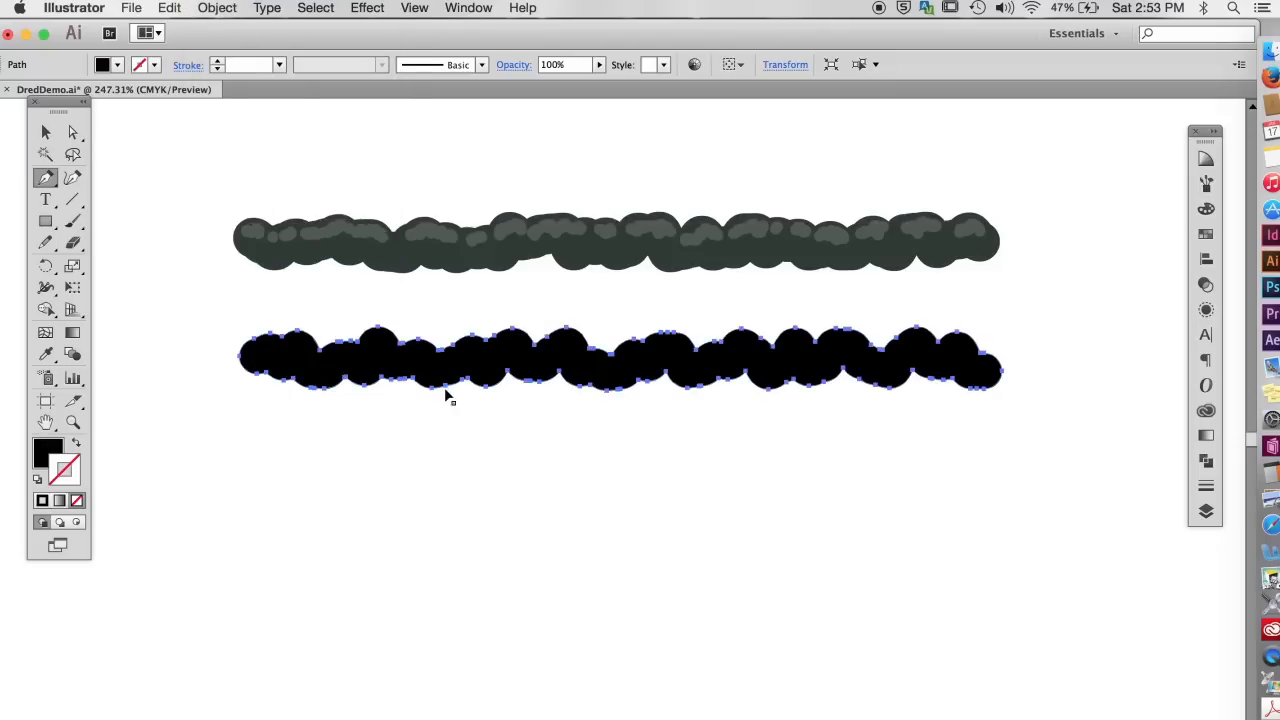
{"action": "key", "text": "super+y"}
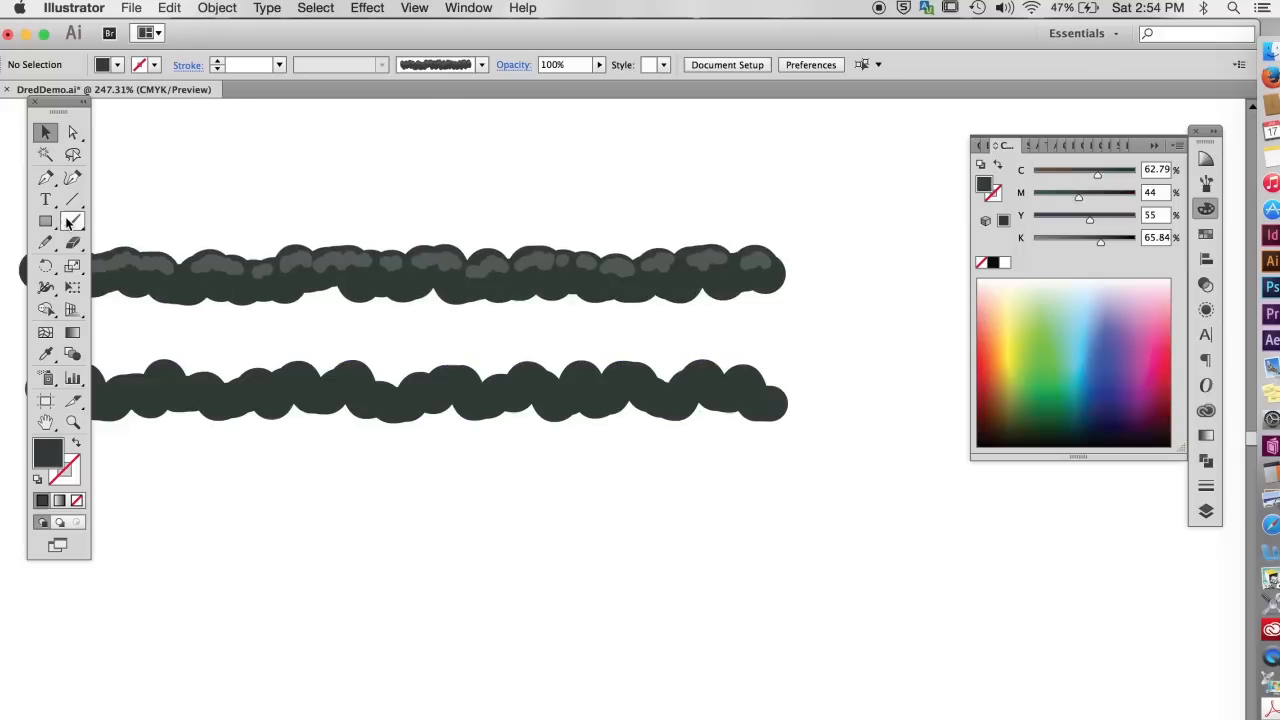
Step: Paint lighter grey highlights with the Blob Brush along the upper bumps of the new dreadlock
{"action": "left_click_drag", "start_coordinate": [72, 221], "coordinate": [117, 243]}
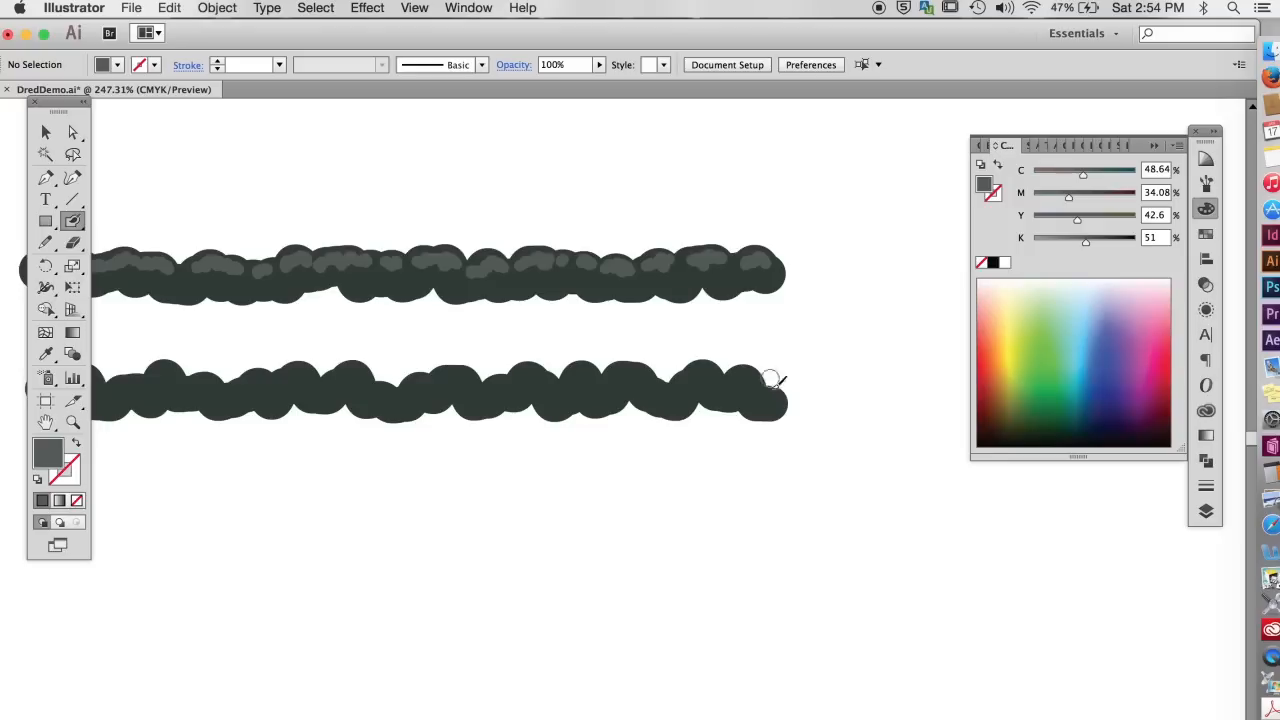
{"action": "mouse_move", "coordinate": [764, 390]}
{"action": "left_mouse_down"}
{"action": "mouse_move", "coordinate": [634, 378]}
{"action": "mouse_move", "coordinate": [600, 395]}
{"action": "mouse_move", "coordinate": [586, 371]}
{"action": "mouse_move", "coordinate": [572, 390]}
{"action": "left_mouse_up"}
{"action": "key", "text": "shift+x"}
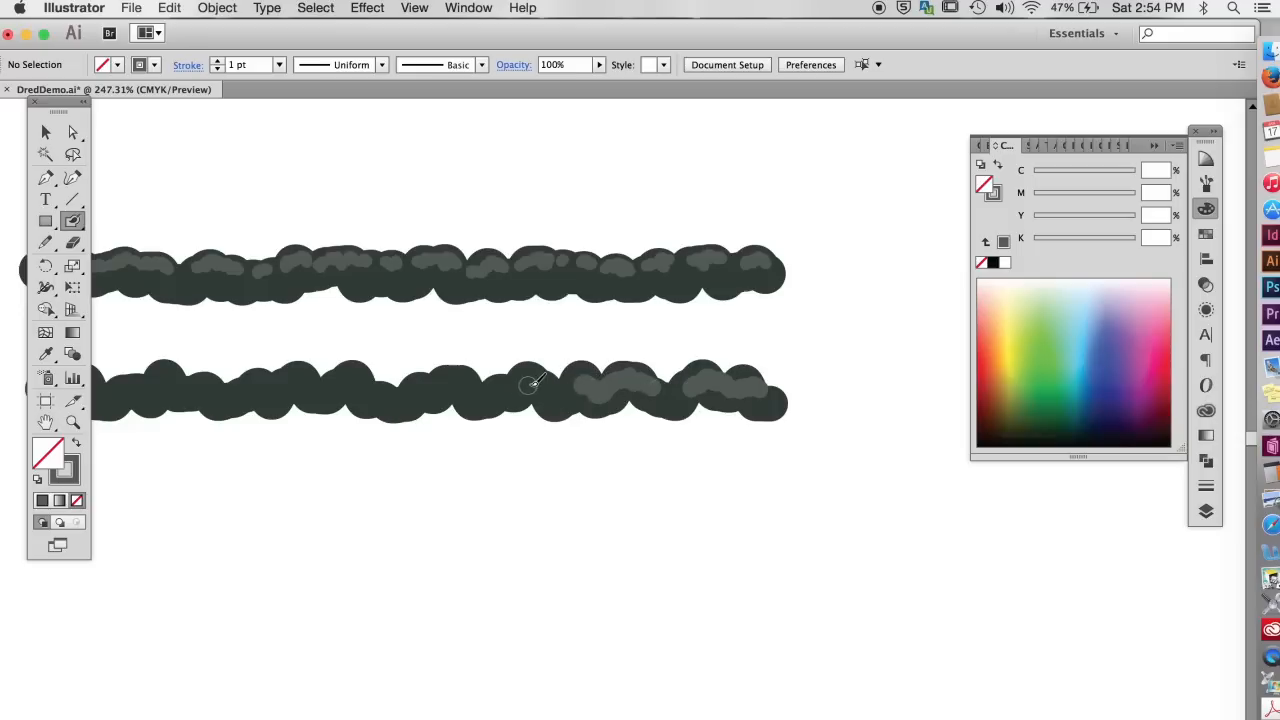
{"action": "mouse_move", "coordinate": [572, 385]}
{"action": "left_mouse_down"}
{"action": "mouse_move", "coordinate": [535, 377]}
{"action": "mouse_move", "coordinate": [470, 382]}
{"action": "left_mouse_up"}
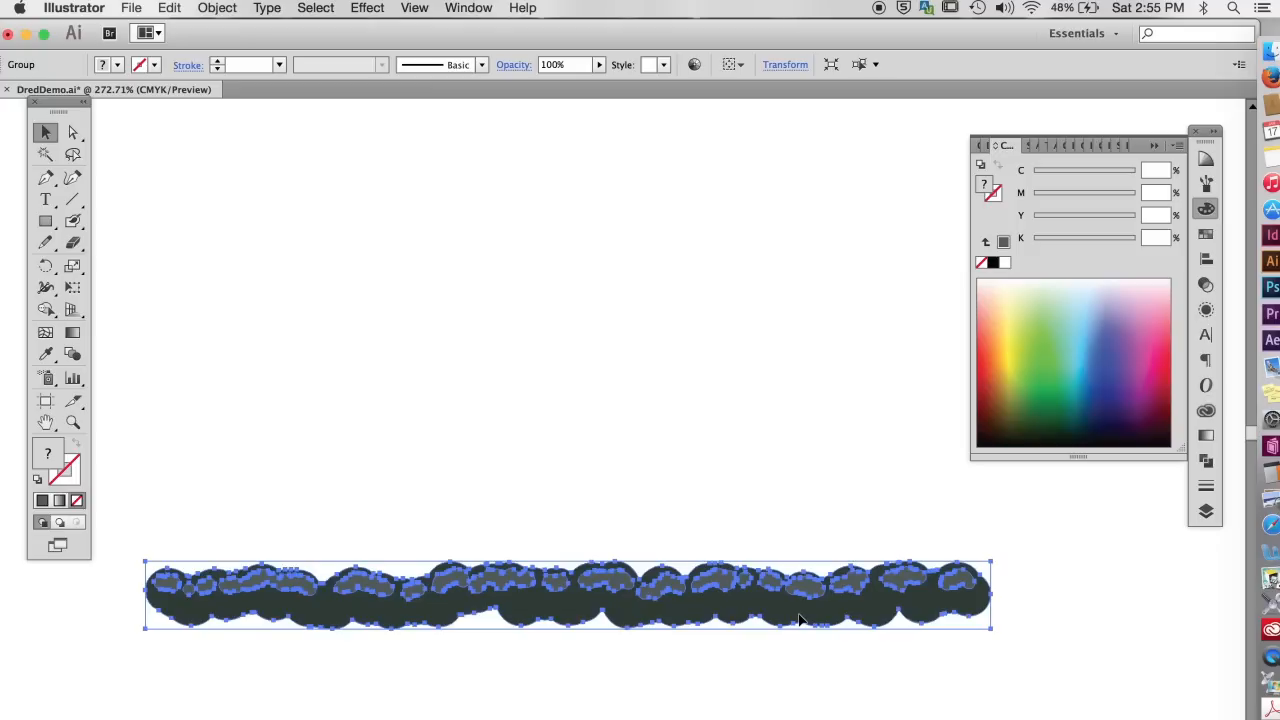
Step: Duplicate the highlighted dreadlock group directly above the original and fill the copy's base shape with black
{"action": "left_click_drag", "start_coordinate": [800, 620], "coordinate": [804, 478]}
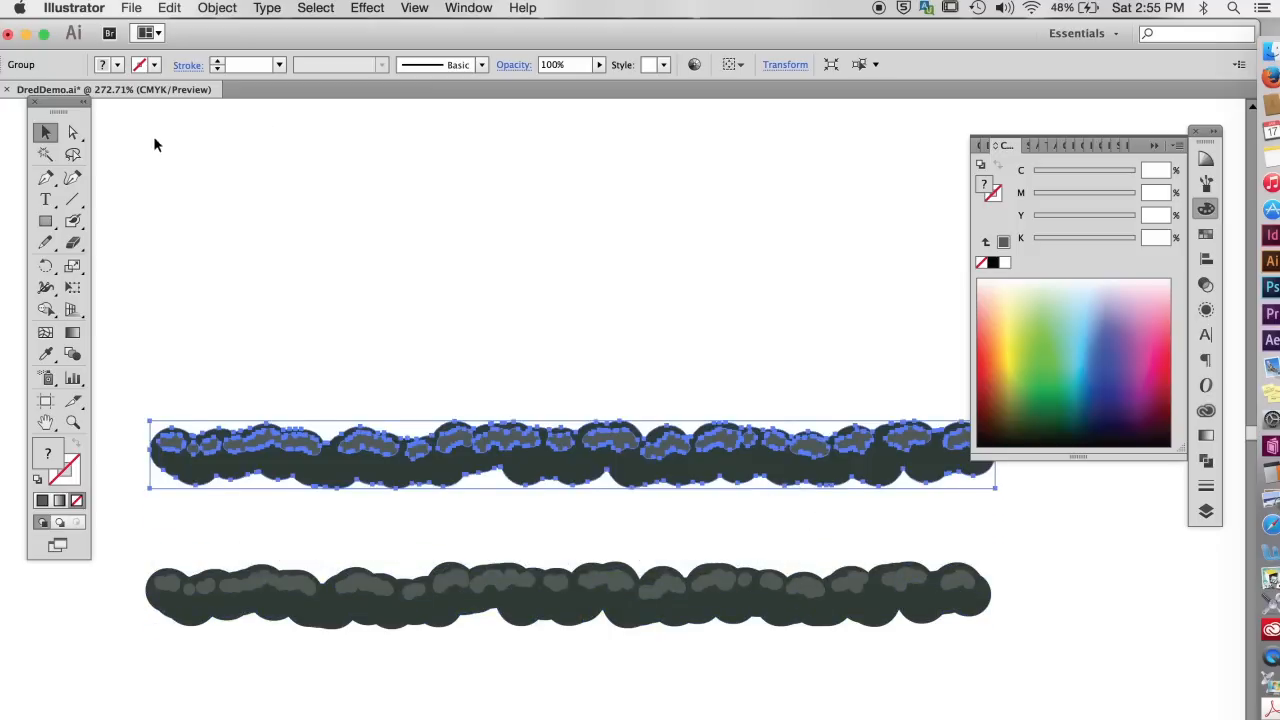
{"action": "left_click", "coordinate": [72, 132]}
{"action": "left_click", "coordinate": [263, 177]}
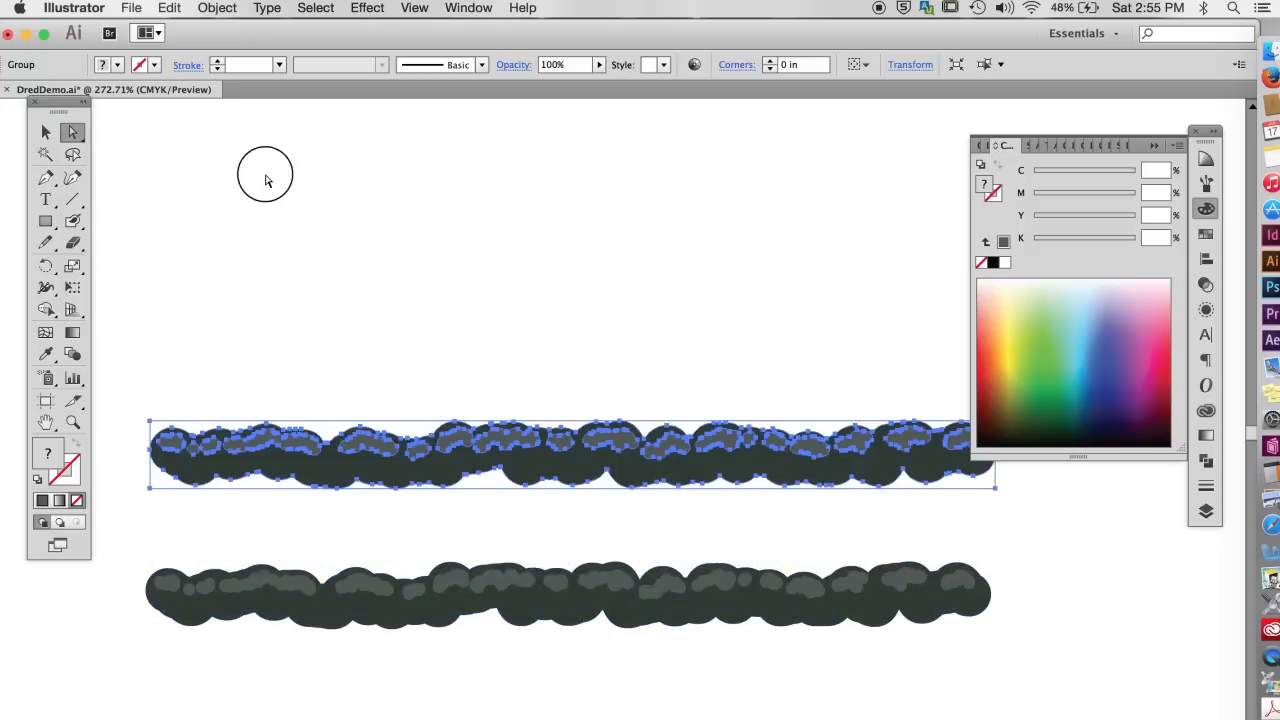
{"action": "left_click", "coordinate": [340, 468]}
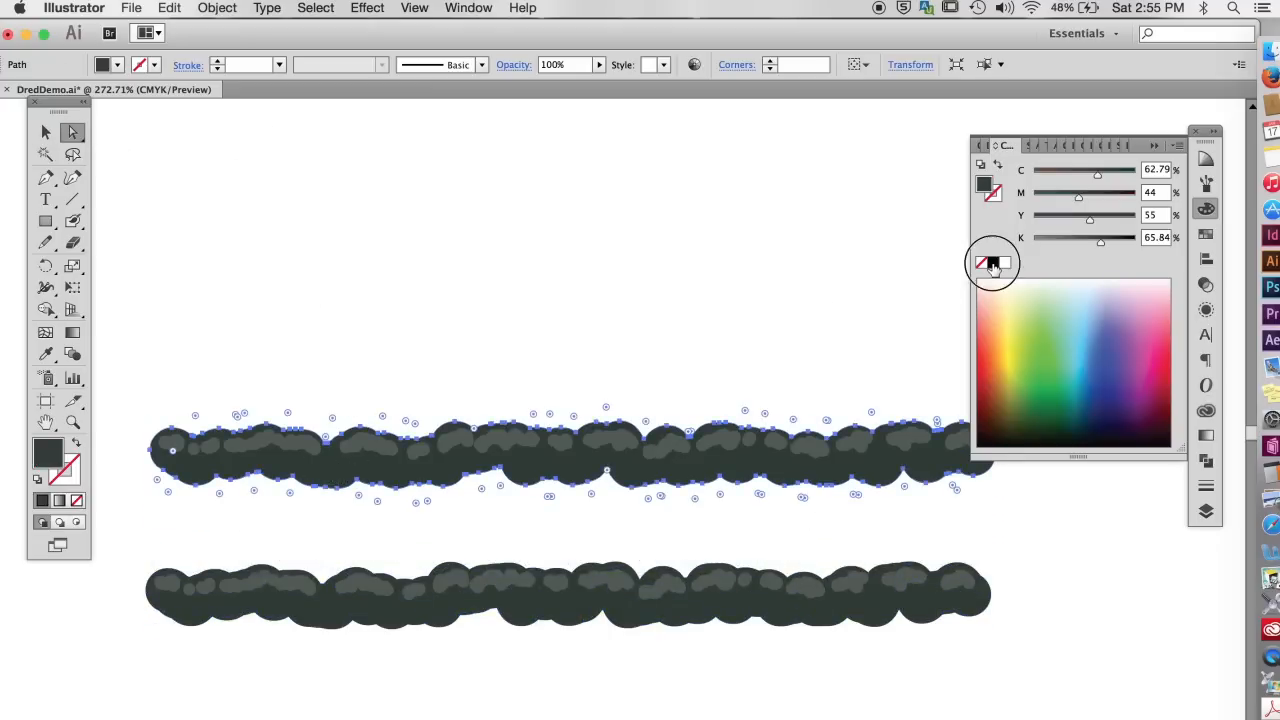
{"action": "left_click", "coordinate": [993, 263]}
{"action": "left_click", "coordinate": [489, 357]}
{"action": "left_click", "coordinate": [45, 133]}
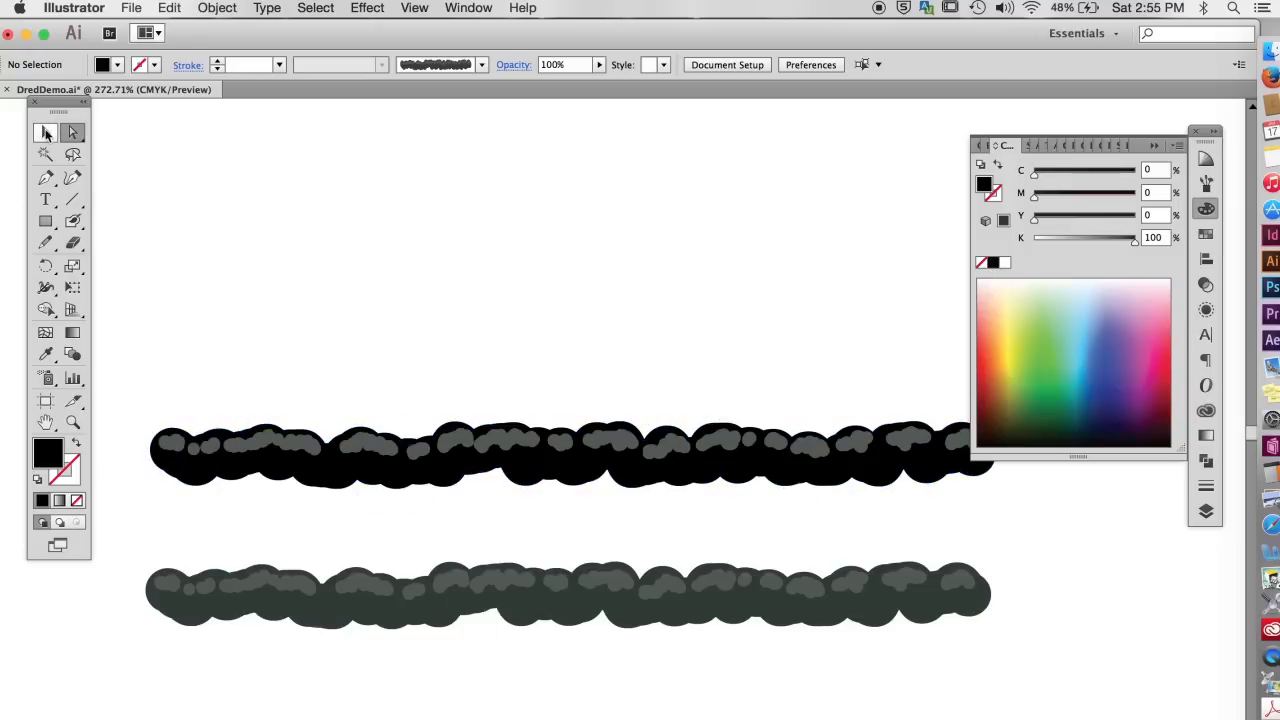
Step: Darken the highlights on the black dreadlock copy by raising their K value, then deselect
{"action": "left_click", "coordinate": [72, 132]}
{"action": "left_click", "coordinate": [265, 440]}
{"action": "left_click_drag", "start_coordinate": [1086, 243], "coordinate": [1113, 242]}
{"action": "key", "text": "super+shift+a"}
Step: Create an art brush named "Dred lighter" from the original lighter dreadlock, set to scale proportionately
{"action": "left_click", "coordinate": [1207, 184]}
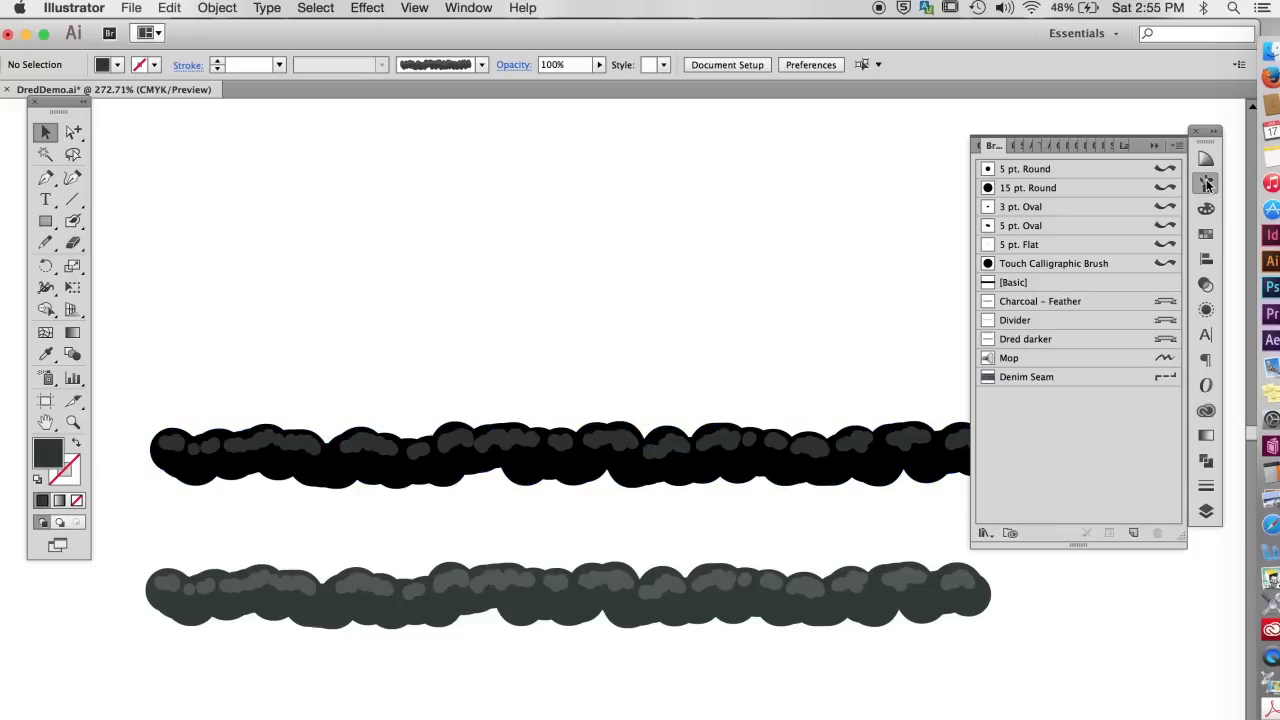
{"action": "left_click_drag", "start_coordinate": [113, 516], "coordinate": [1033, 669]}
{"action": "mouse_move", "coordinate": [929, 625]}
{"action": "left_mouse_down"}
{"action": "mouse_move", "coordinate": [914, 594]}
{"action": "mouse_move", "coordinate": [1065, 430]}
{"action": "left_mouse_up"}
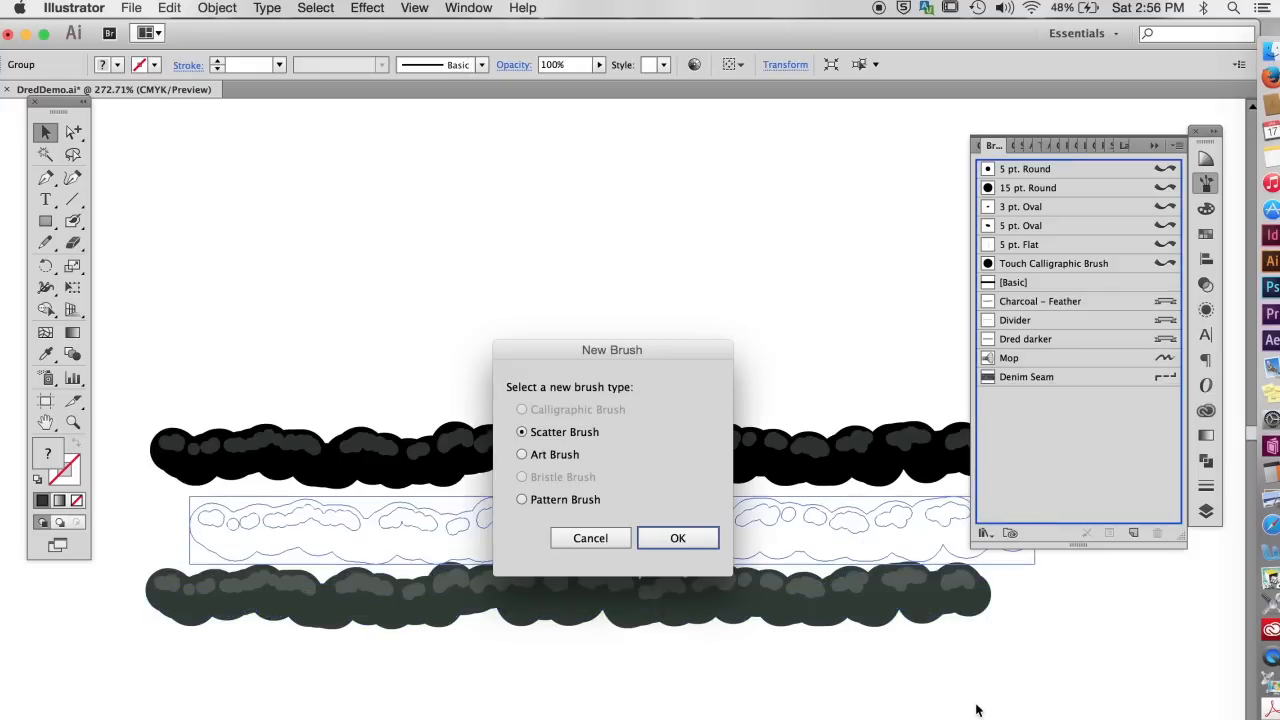
{"action": "left_click", "coordinate": [522, 455]}
{"action": "left_click", "coordinate": [679, 539]}
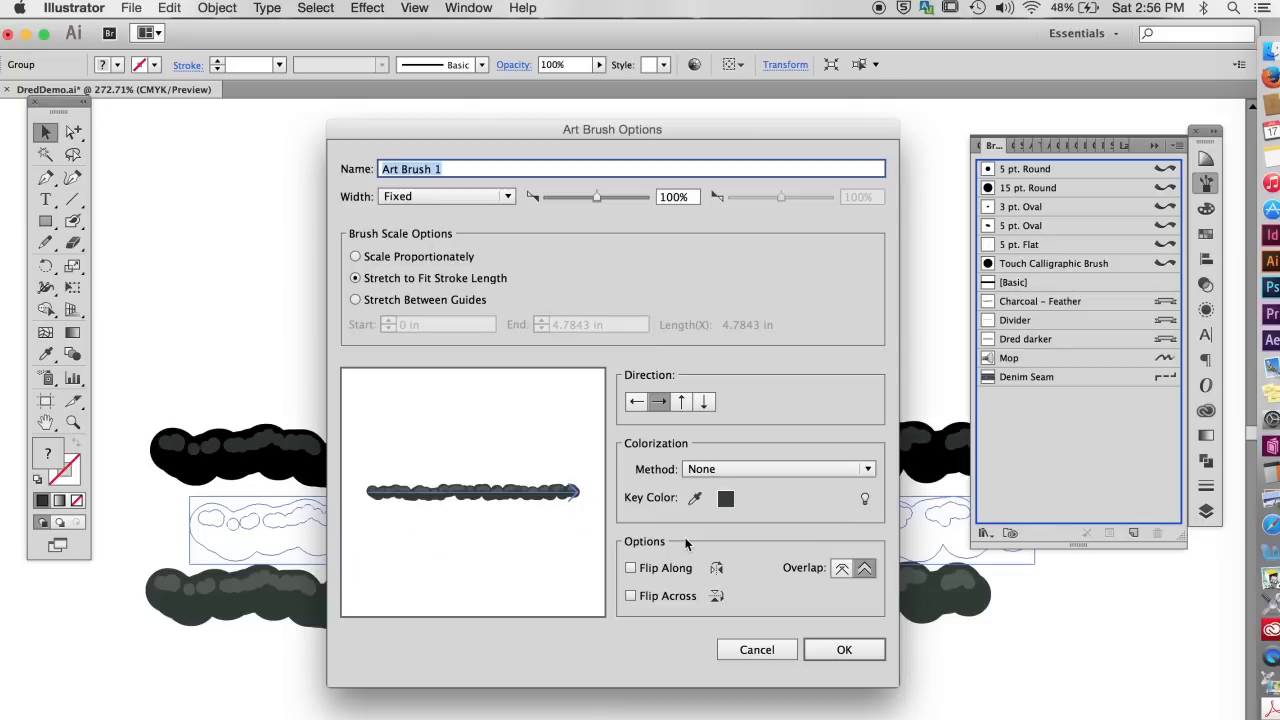
{"action": "type", "text": "Dred lighter"}
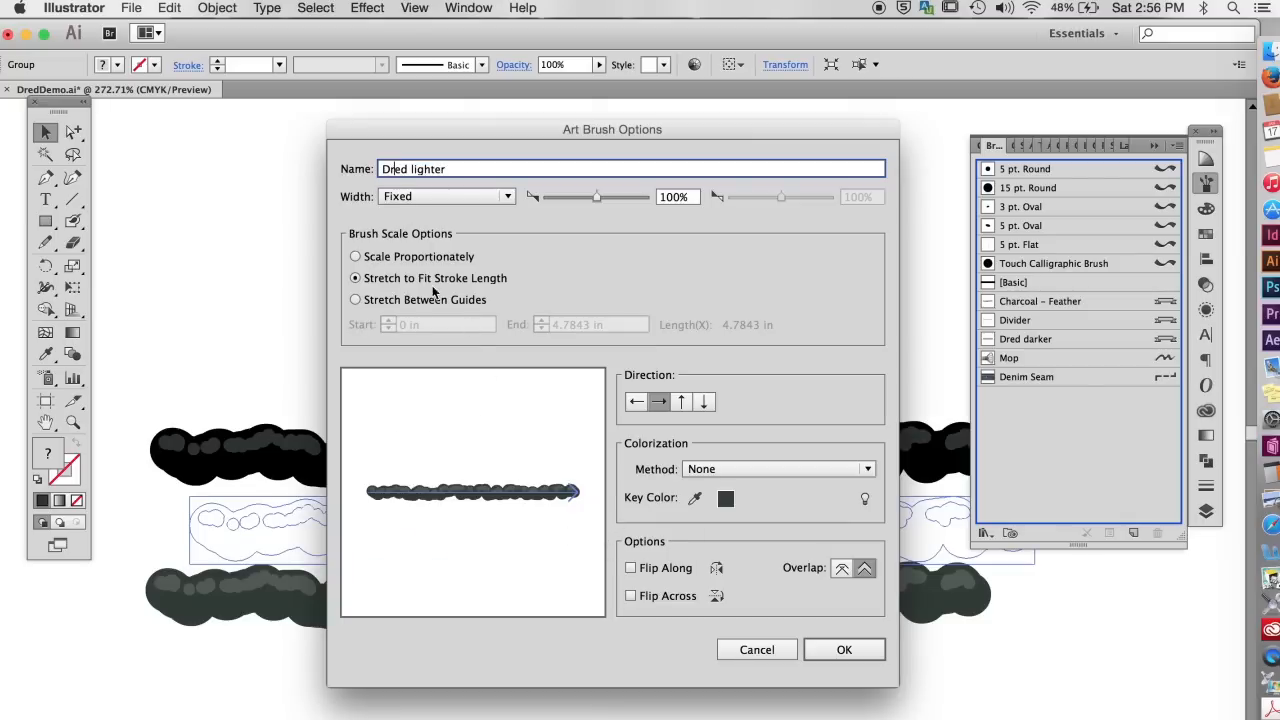
{"action": "left_click", "coordinate": [355, 256]}
{"action": "left_click", "coordinate": [848, 650]}
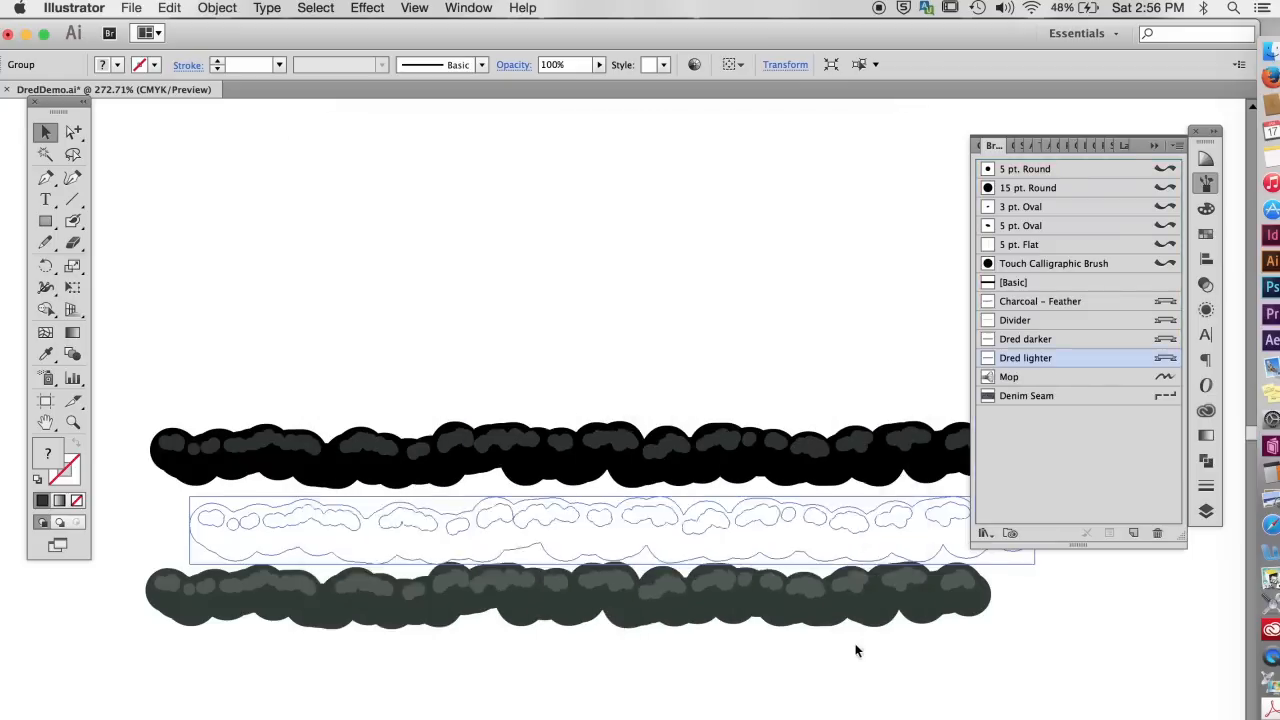
{"action": "left_click", "coordinate": [395, 265]}
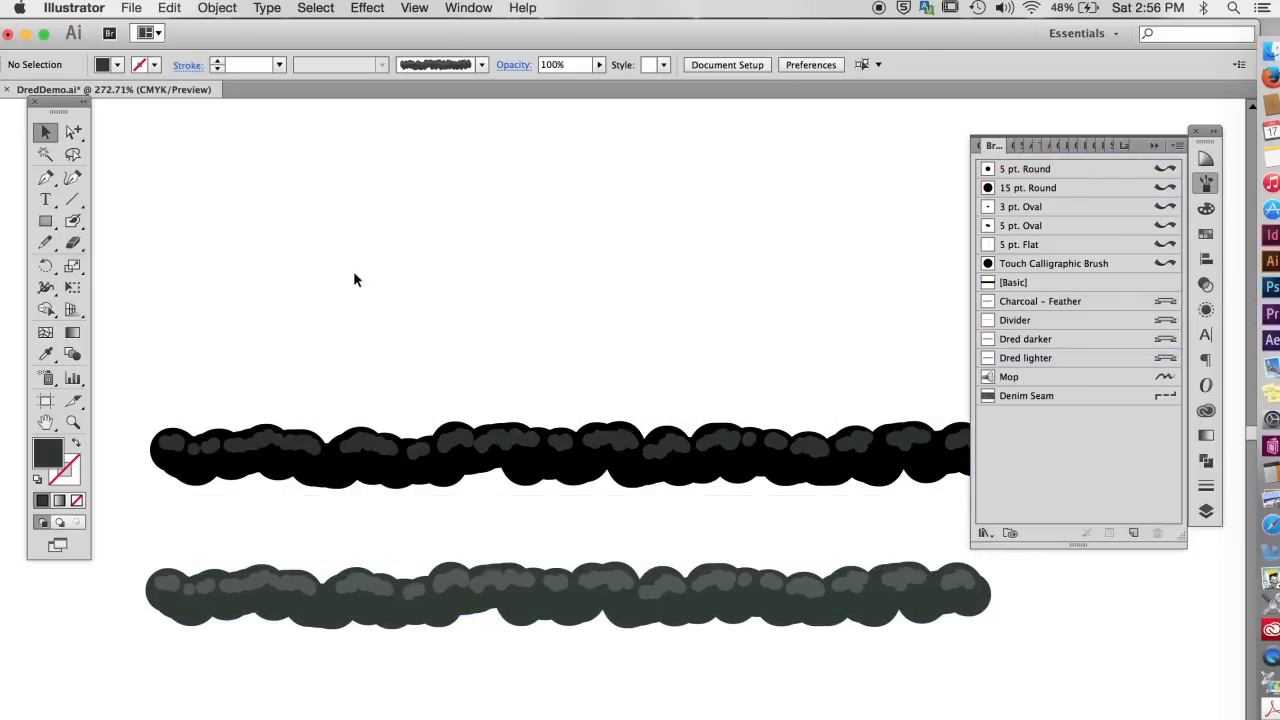
Step: Draw a long and a shorter curved Pen path above the dreadlocks, stroked without fill, and apply the Dred lighter brush to both
{"action": "left_click", "coordinate": [43, 181]}
{"action": "left_click_drag", "start_coordinate": [189, 137], "coordinate": [230, 140]}
{"action": "left_click_drag", "start_coordinate": [700, 281], "coordinate": [860, 218]}
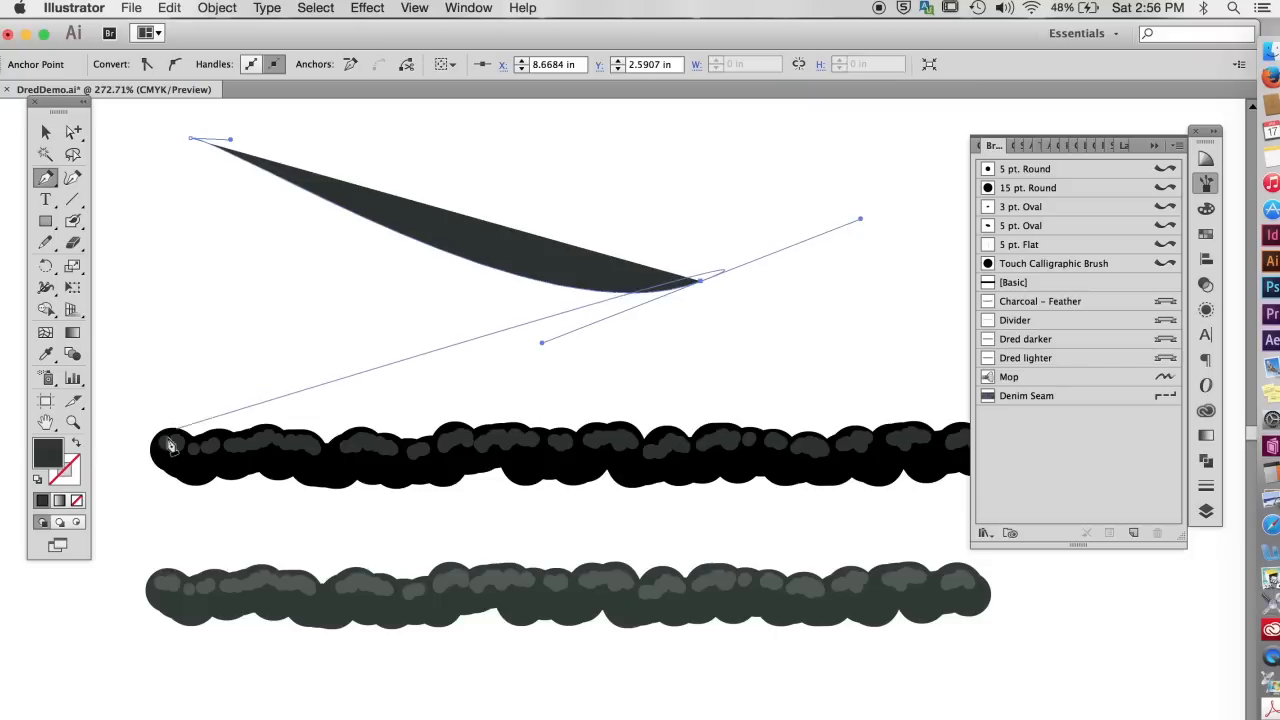
{"action": "left_click", "coordinate": [76, 442]}
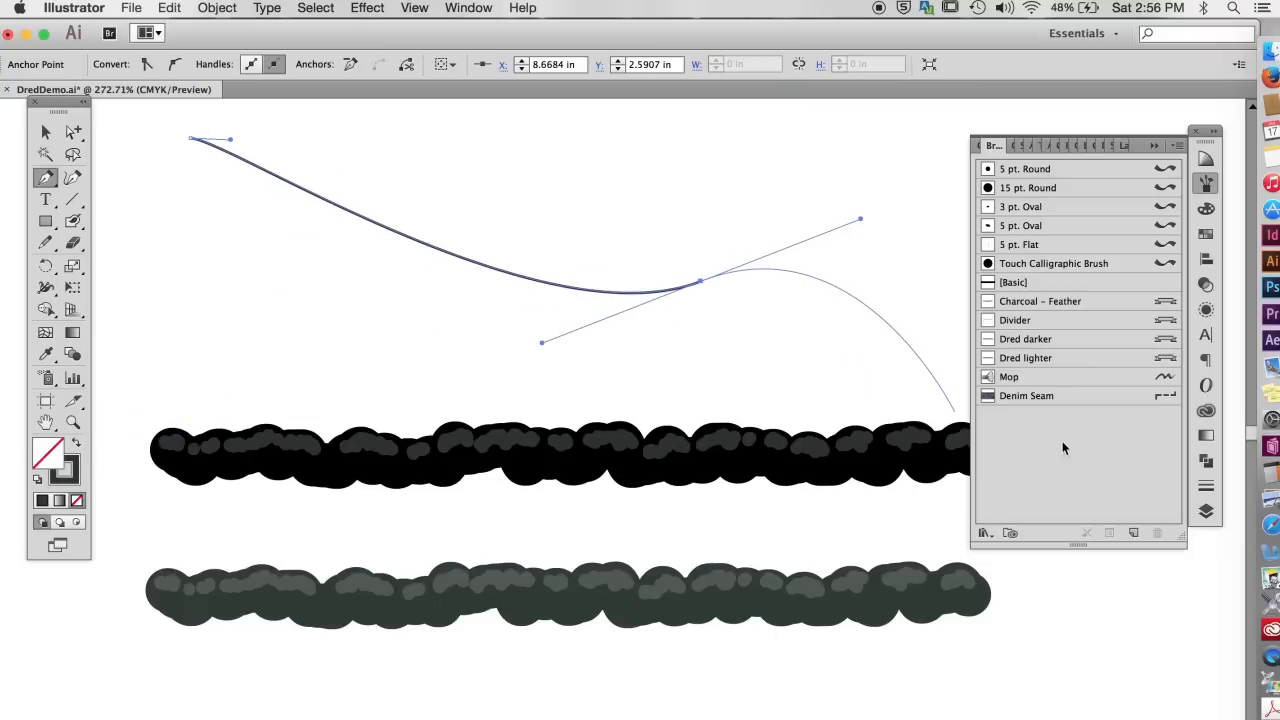
{"action": "left_click", "coordinate": [1035, 358]}
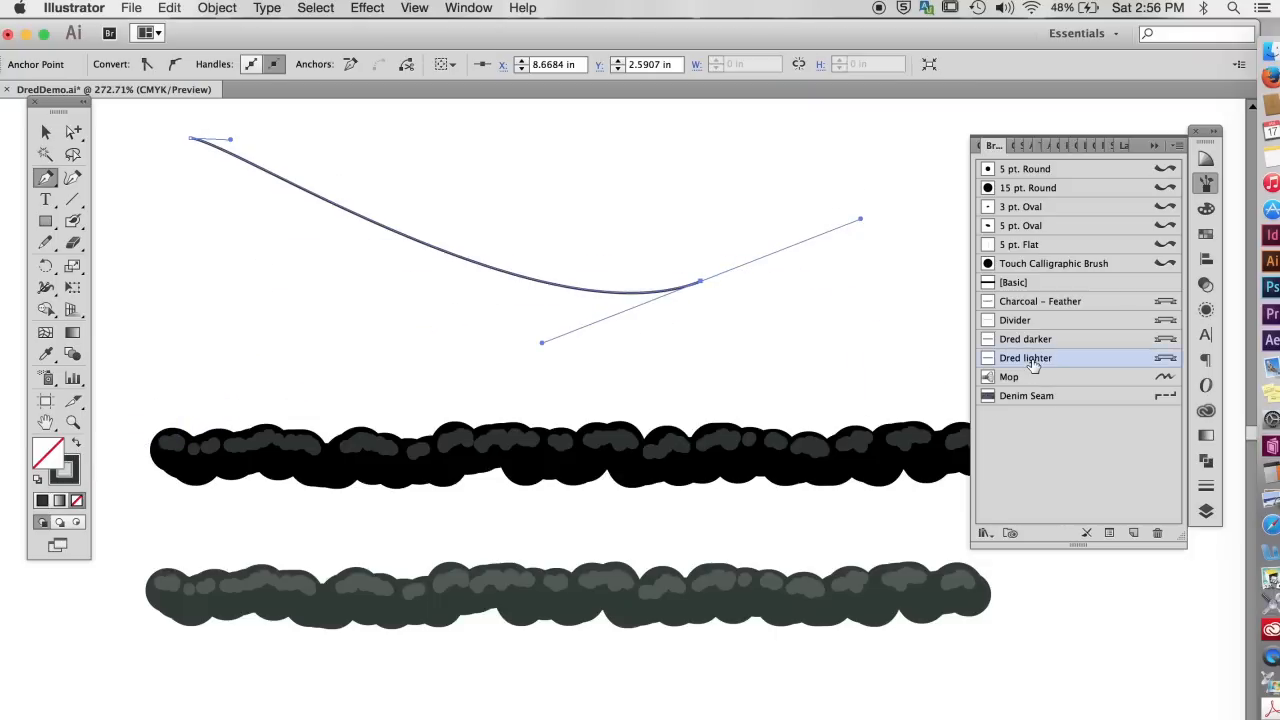
{"action": "left_click", "coordinate": [1025, 358]}
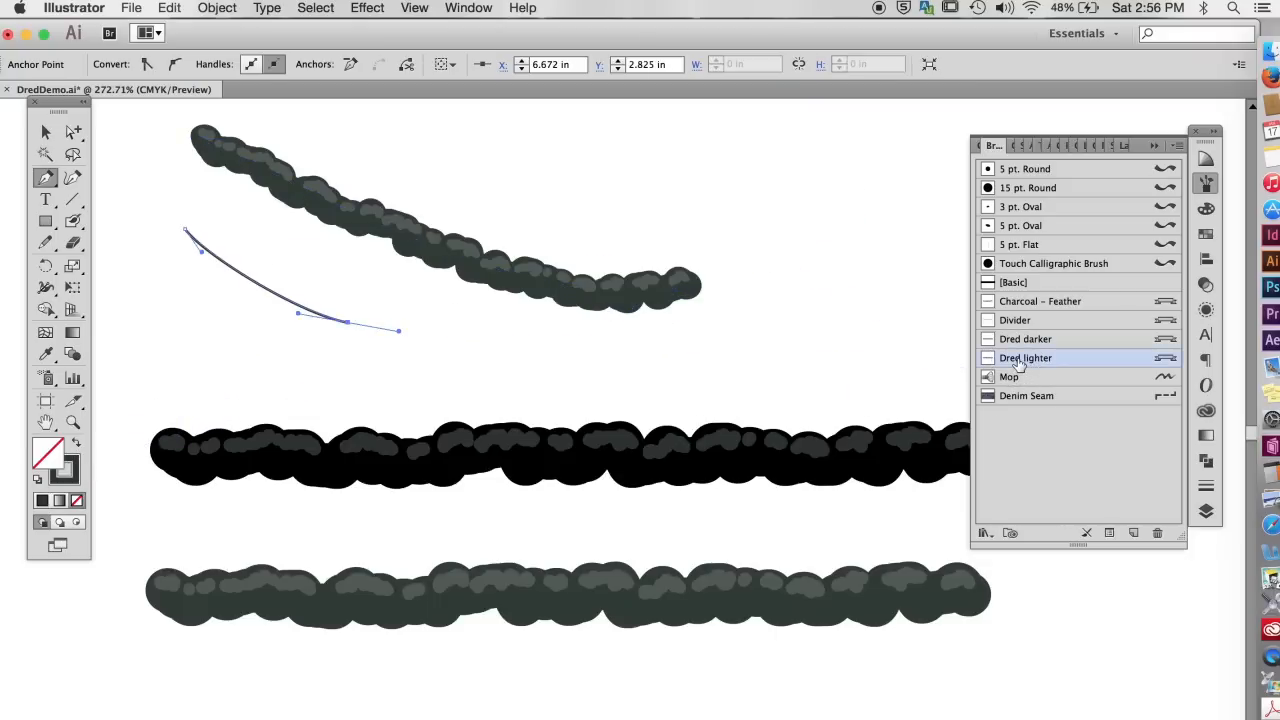
{"action": "left_click", "coordinate": [420, 336], "text": "super"}
Step: Draw a long arched Pen path in the empty area above the brushed curves and apply the Dred darker brush
{"action": "scroll", "coordinate": [328, 172], "scroll_direction": "up", "scroll_amount": 5}
{"action": "scroll", "coordinate": [328, 172], "scroll_direction": "right", "scroll_amount": 3}
{"action": "left_click_drag", "start_coordinate": [326, 175], "coordinate": [396, 176]}
{"action": "left_click_drag", "start_coordinate": [726, 238], "coordinate": [788, 343]}
{"action": "left_click", "coordinate": [1036, 340]}
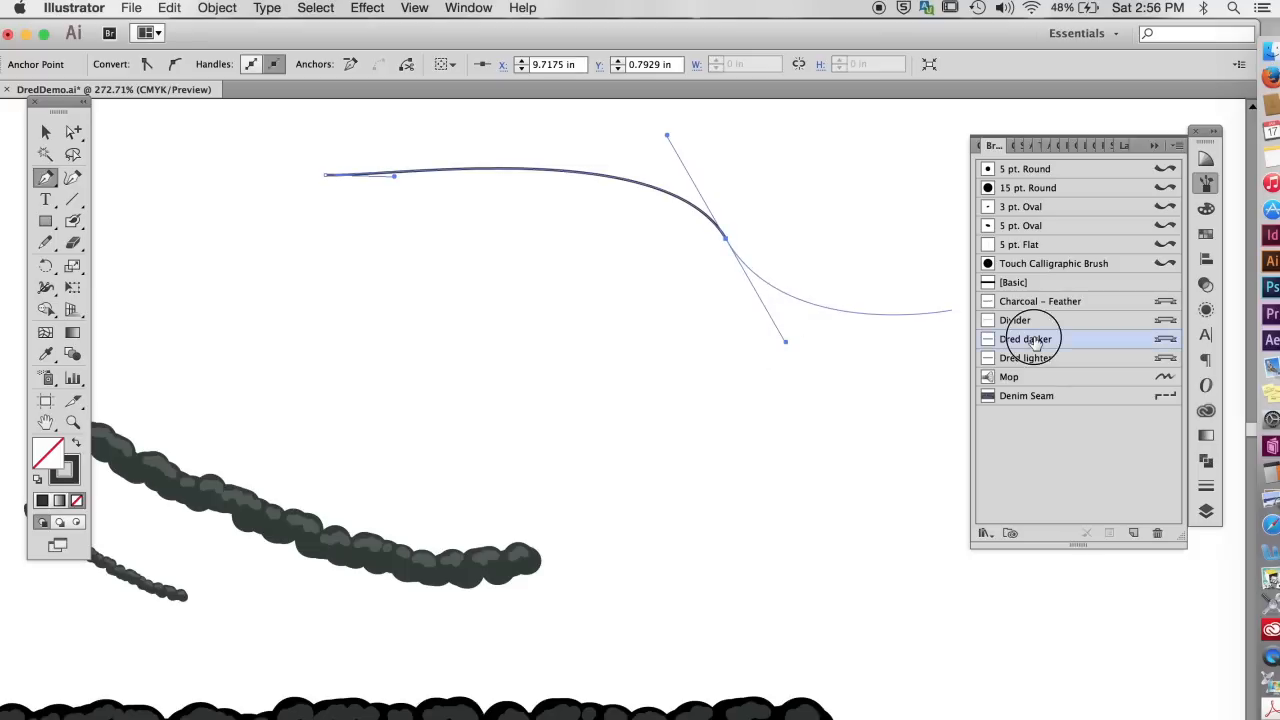
{"action": "left_click", "coordinate": [448, 268], "text": "super"}
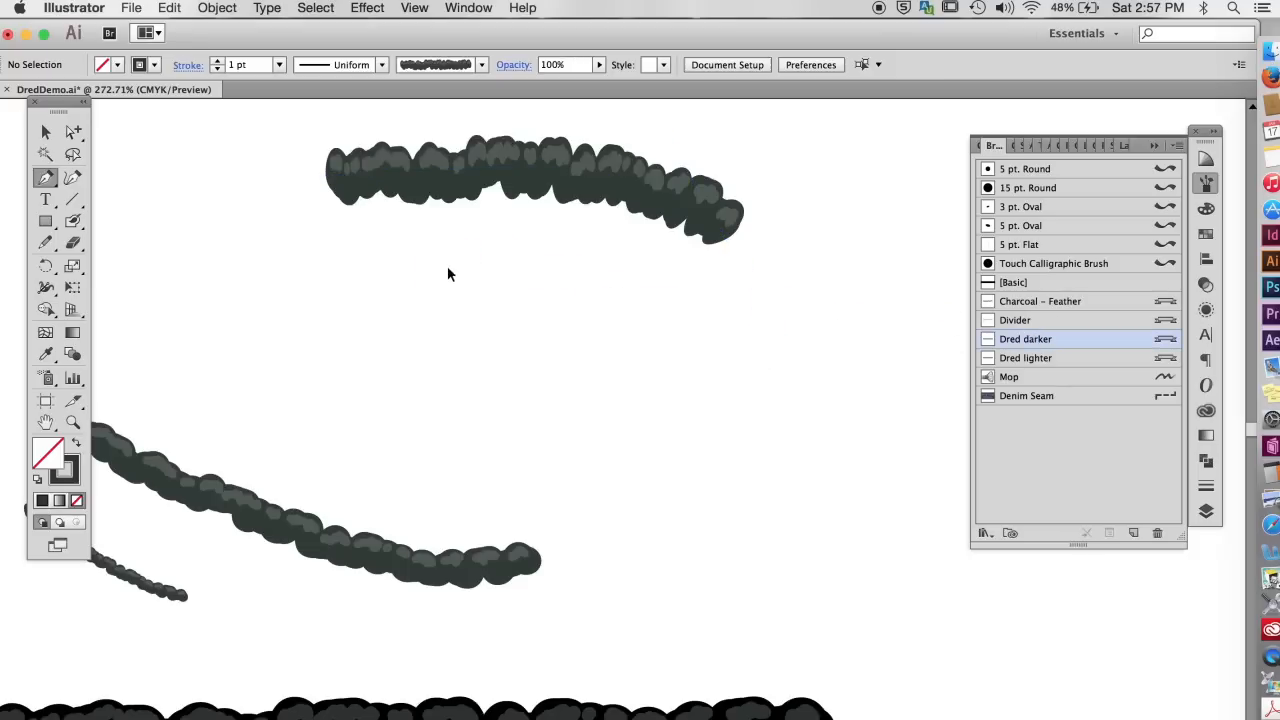
Step: Draw a shorter, gently curved Pen path below the arched dreadlock and apply the Dred darker brush
{"action": "left_click_drag", "start_coordinate": [337, 267], "coordinate": [371, 280]}
{"action": "left_click_drag", "start_coordinate": [547, 317], "coordinate": [592, 317]}
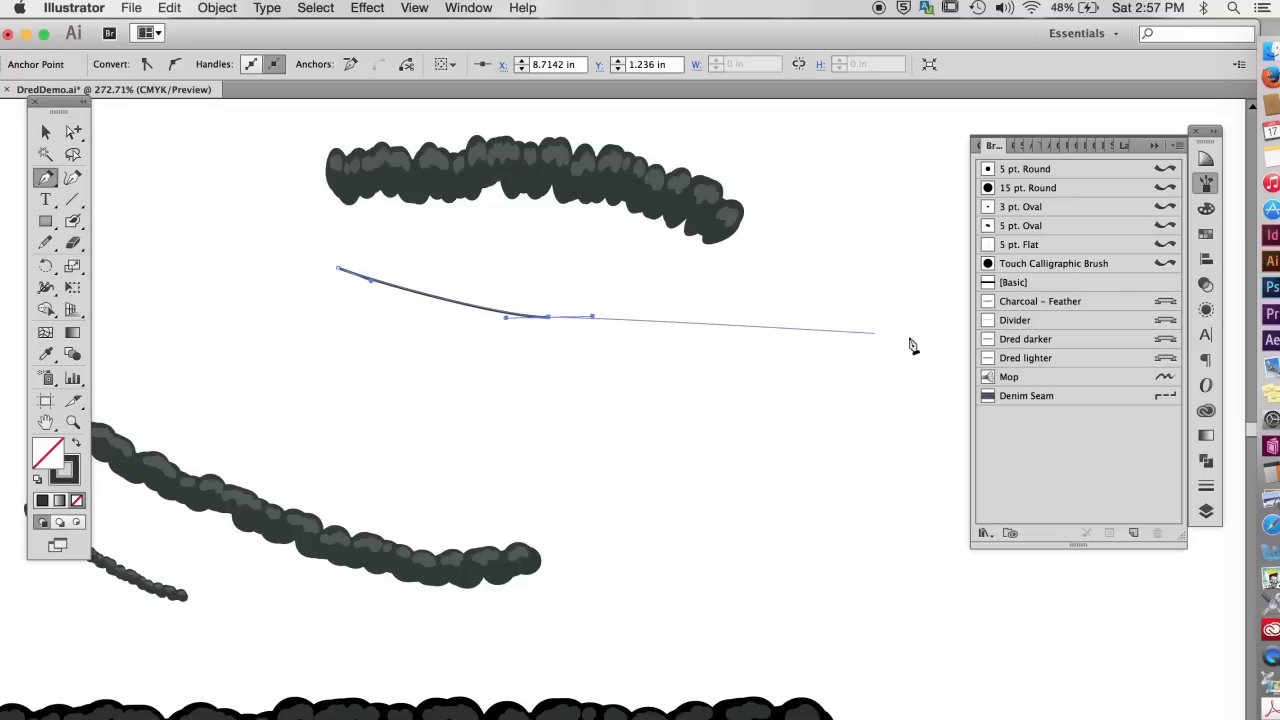
{"action": "left_click", "coordinate": [1036, 340]}
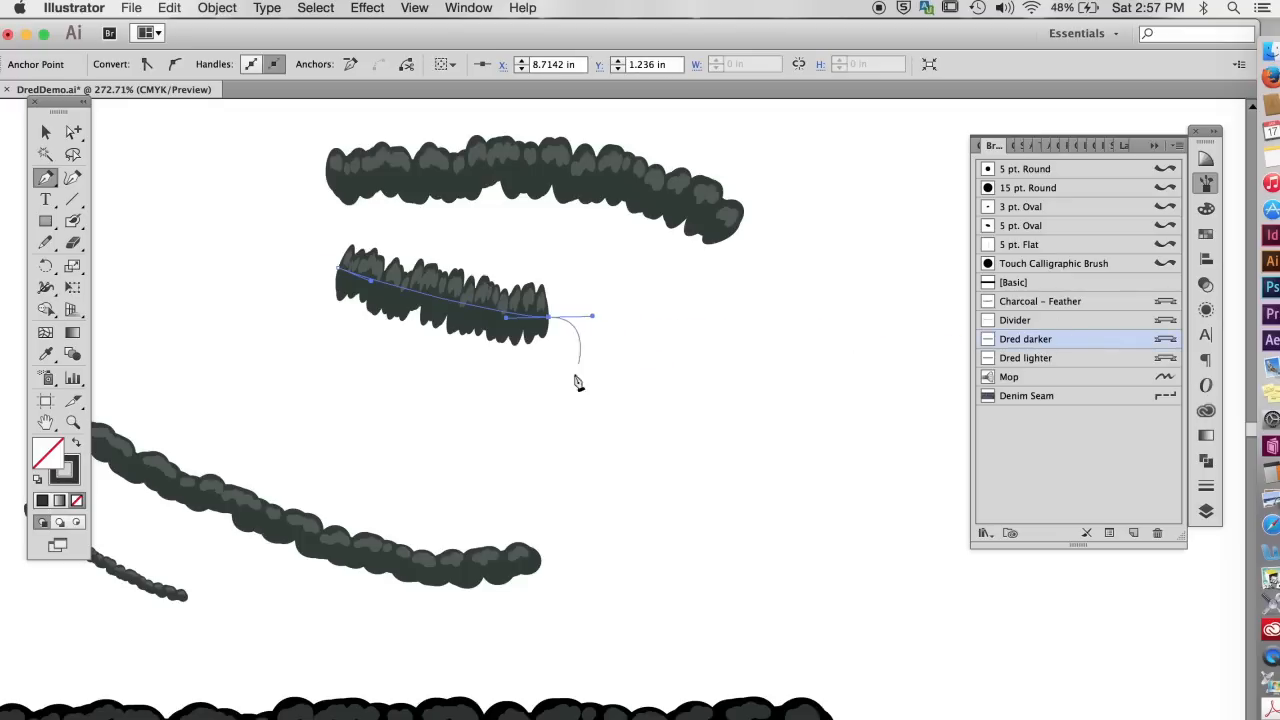
Step: Draw a long, sweeping Pen path beneath the short arched dreadlock and apply the Dred darker brush
{"action": "left_click", "coordinate": [197, 349], "text": "super"}
{"action": "left_click_drag", "start_coordinate": [122, 303], "coordinate": [217, 361]}
{"action": "left_click_drag", "start_coordinate": [882, 566], "coordinate": [982, 719]}
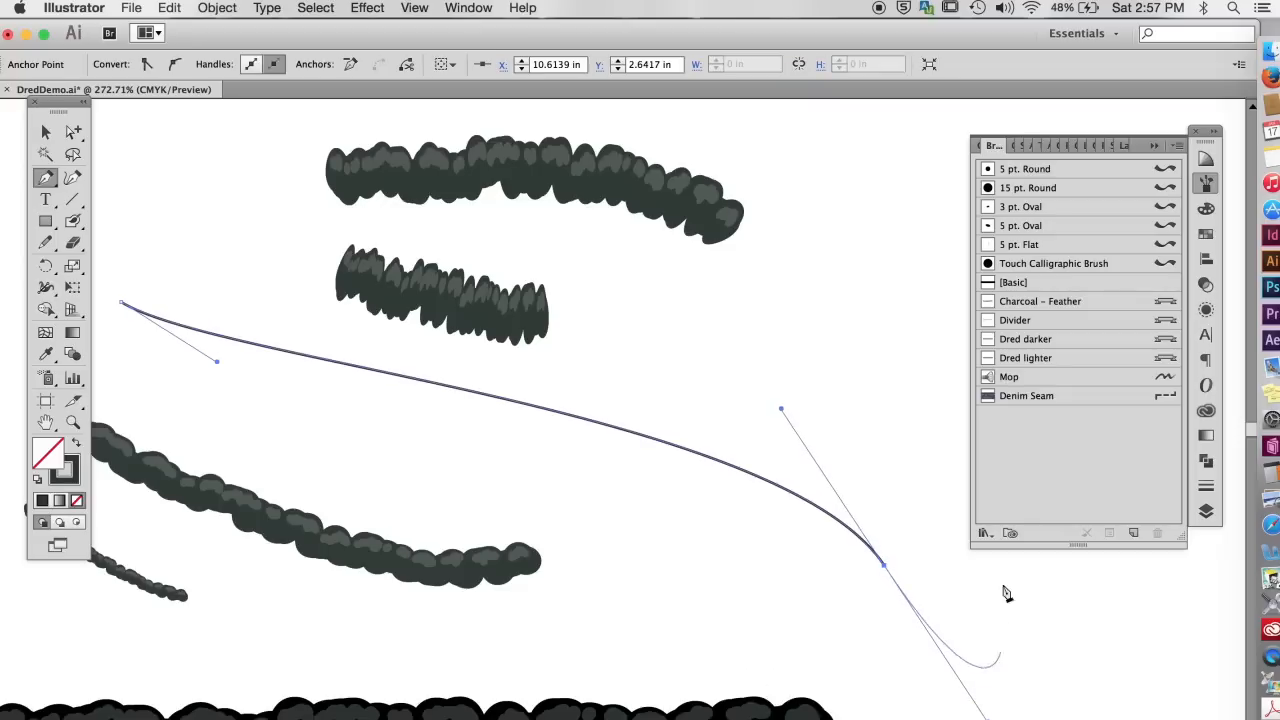
{"action": "left_click", "coordinate": [1024, 342]}
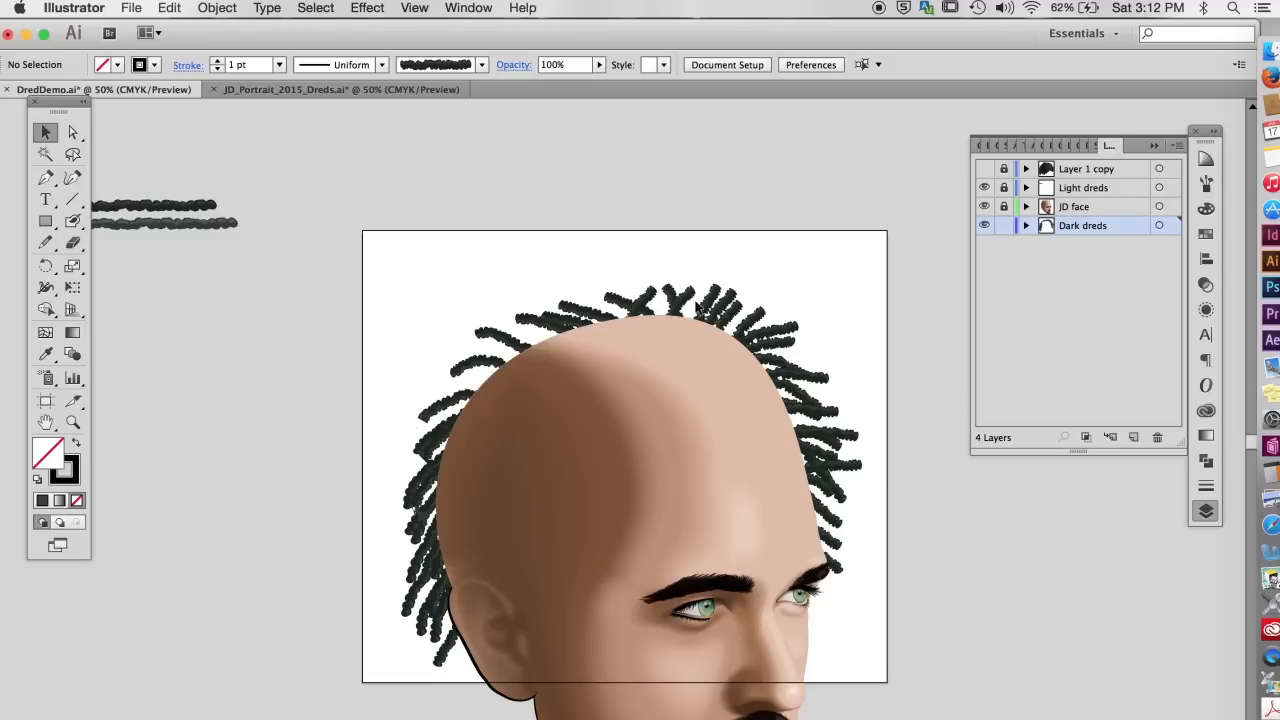
Step: Lock the Dark dreds layer, activate and unlock the Light dreds layer, and choose the Pencil tool
{"action": "left_click", "coordinate": [1005, 226]}
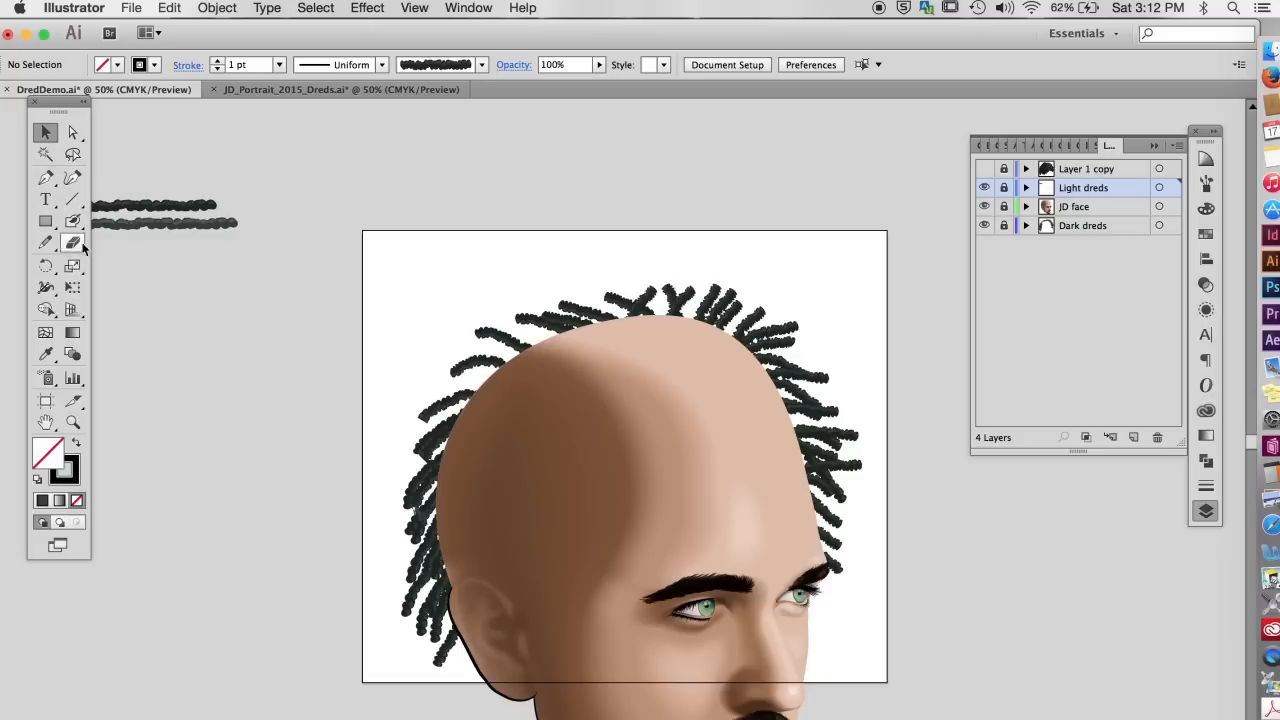
{"action": "left_click", "coordinate": [45, 242]}
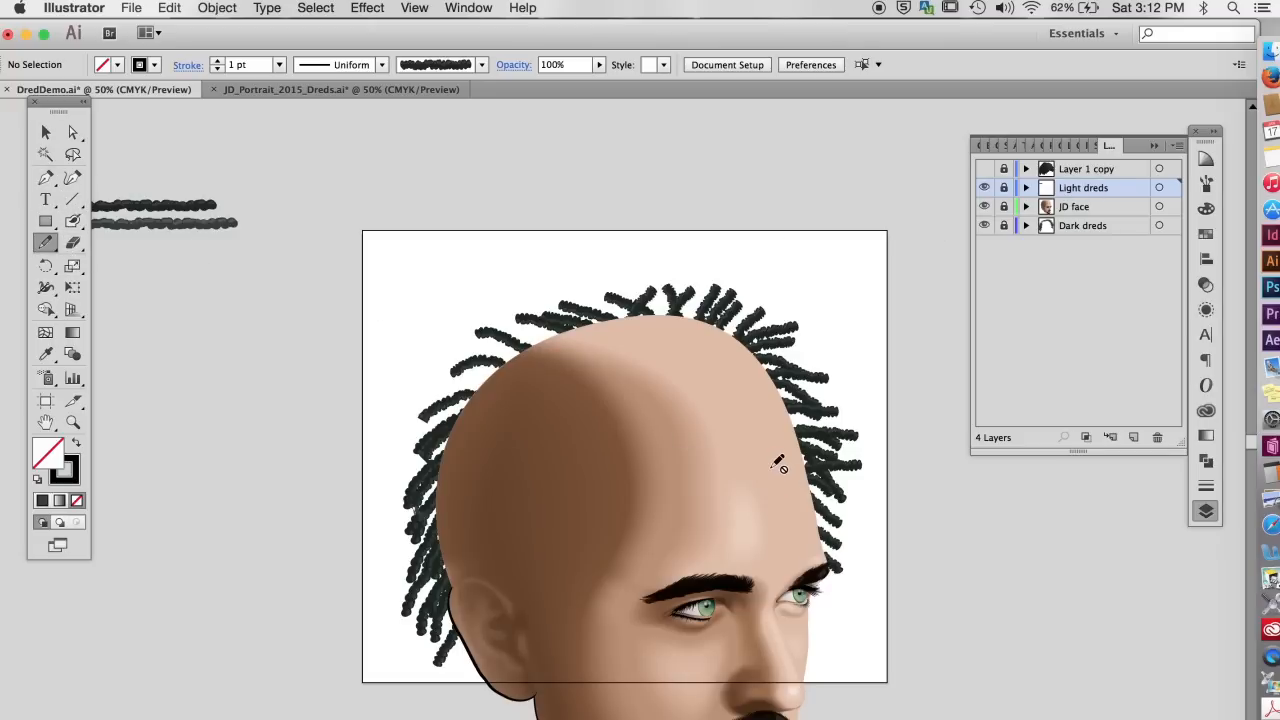
{"action": "left_click", "coordinate": [1004, 188]}
Step: Draw freehand Pencil strands across the bald scalp, radiating outward along the hair's direction, on the Light dreds layer
{"action": "mouse_move", "coordinate": [759, 464]}
{"action": "left_mouse_down"}
{"action": "mouse_move", "coordinate": [836, 495]}
{"action": "mouse_move", "coordinate": [797, 443]}
{"action": "mouse_move", "coordinate": [844, 449]}
{"action": "mouse_move", "coordinate": [838, 410]}
{"action": "left_mouse_up"}
{"action": "left_click_drag", "start_coordinate": [760, 420], "coordinate": [830, 370]}
{"action": "left_click_drag", "start_coordinate": [730, 360], "coordinate": [800, 320]}
{"action": "left_click_drag", "start_coordinate": [470, 362], "coordinate": [590, 362]}
Step: Select all the unlocked artwork and apply the Dred darker brush to the Pencil strands
{"action": "left_click", "coordinate": [47, 136]}
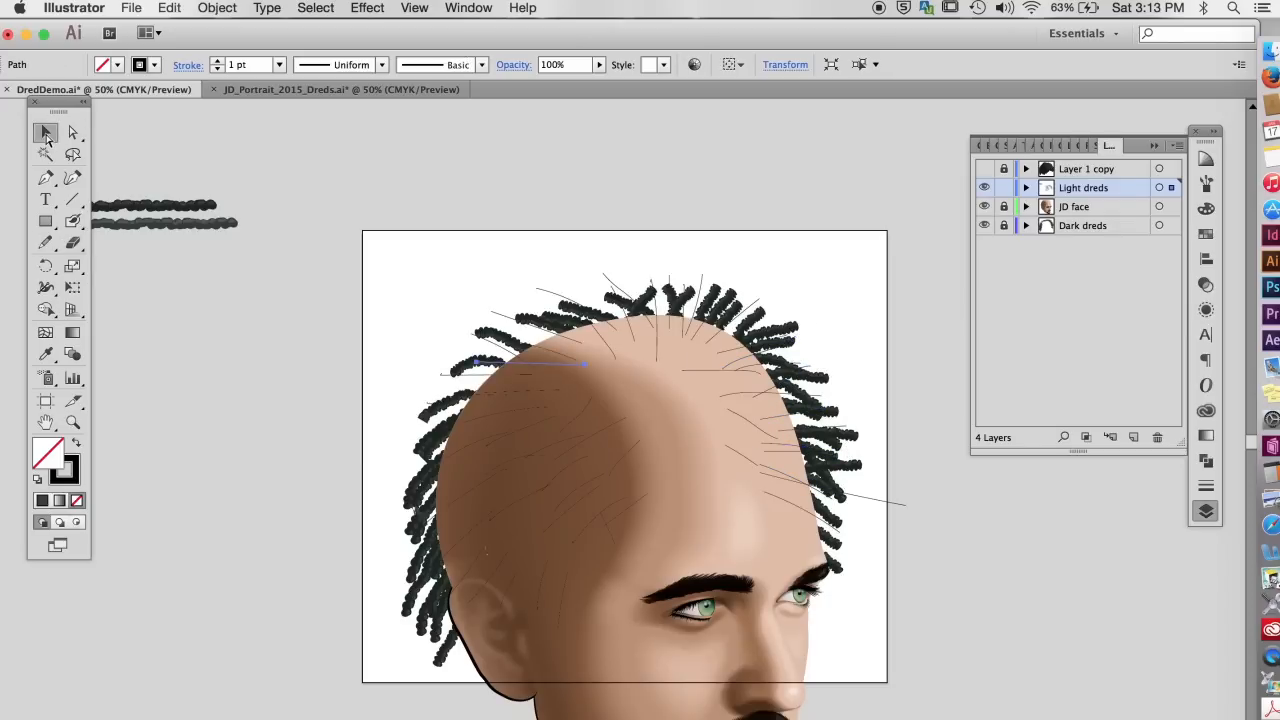
{"action": "key", "text": "super+a"}
{"action": "left_click", "coordinate": [1206, 183]}
{"action": "left_click", "coordinate": [988, 358]}
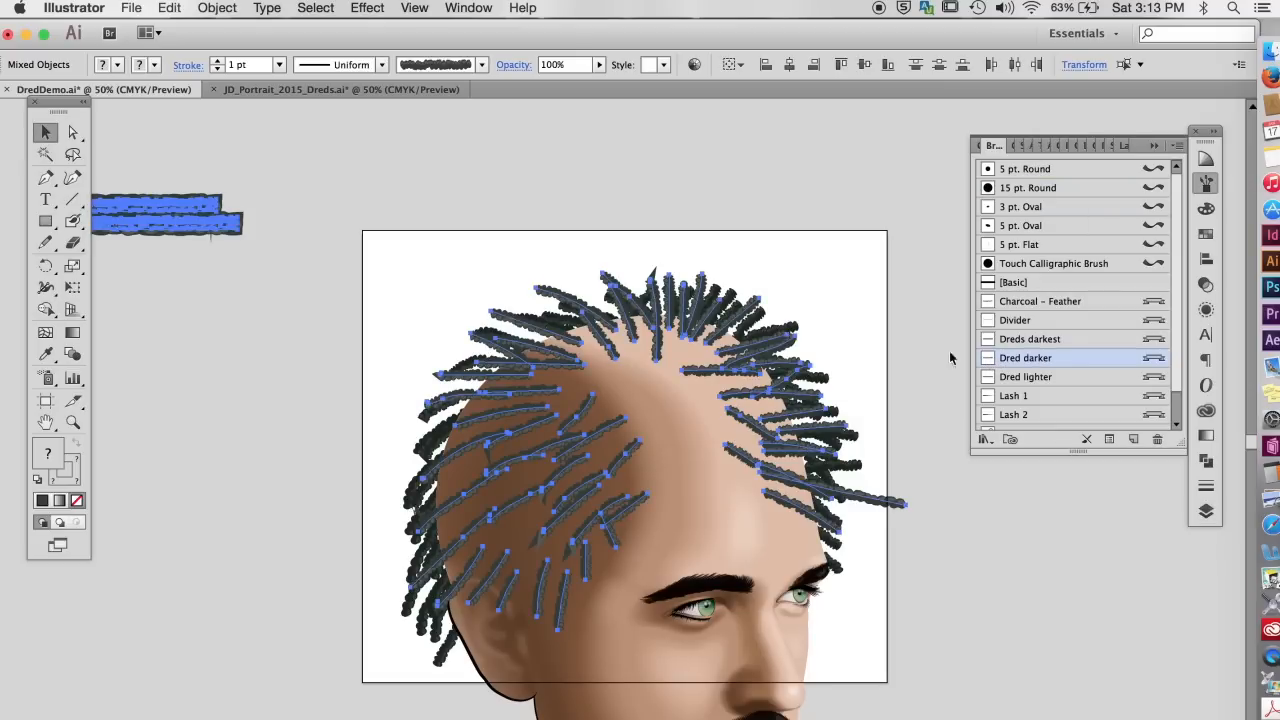
{"action": "left_click", "coordinate": [170, 10]}
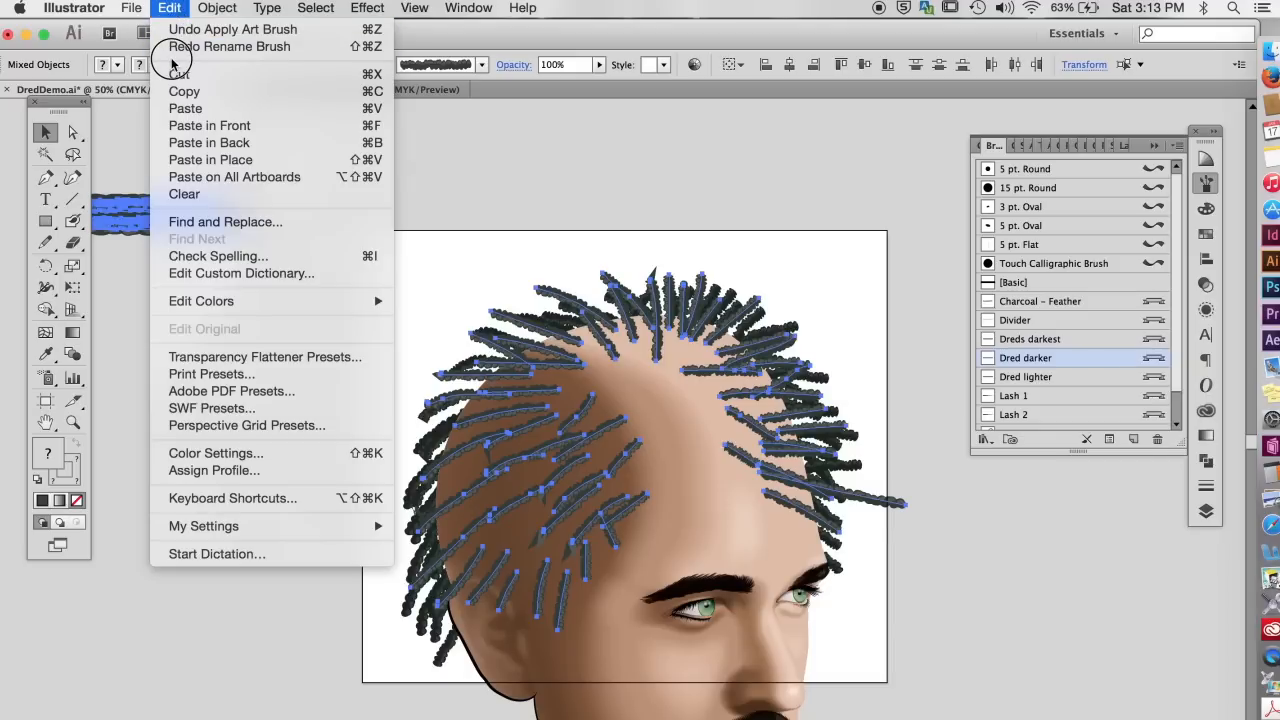
{"action": "left_click", "coordinate": [174, 47]}
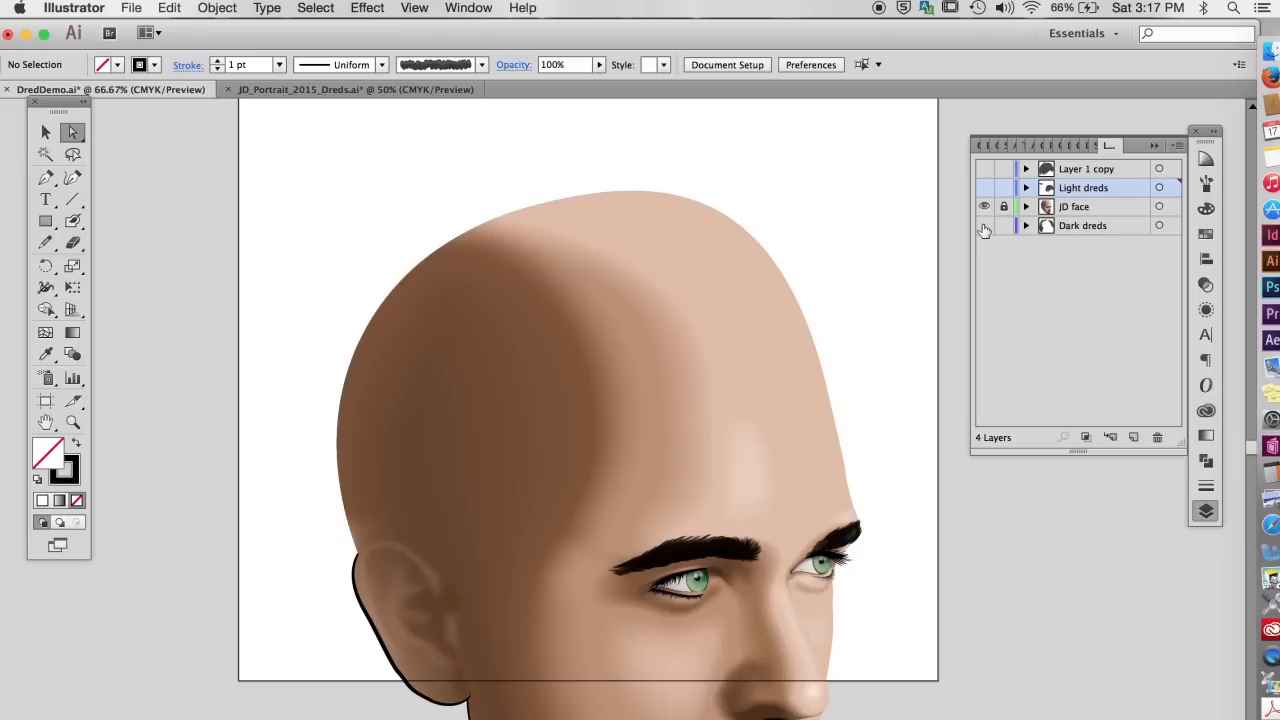
Step: Show the Dark dreds and Light dreds layers, and move the black dred layer directly below Light dreds
{"action": "left_click", "coordinate": [983, 226]}
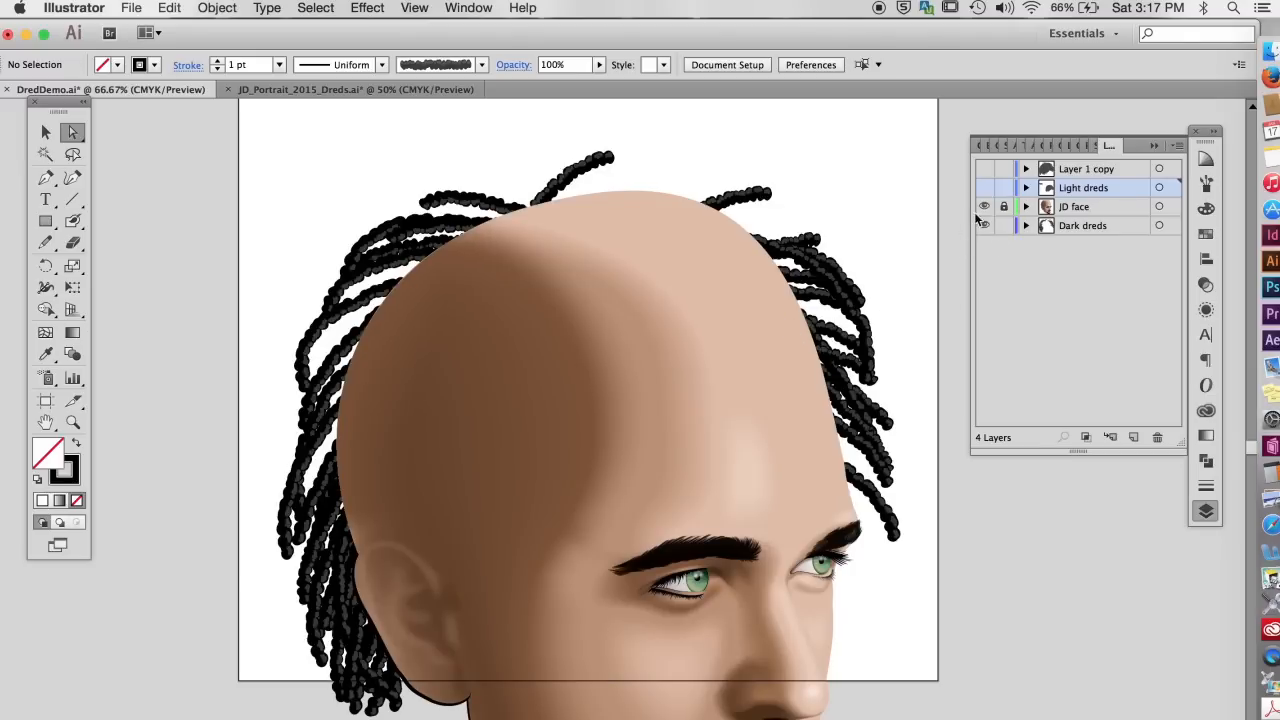
{"action": "left_click", "coordinate": [985, 188]}
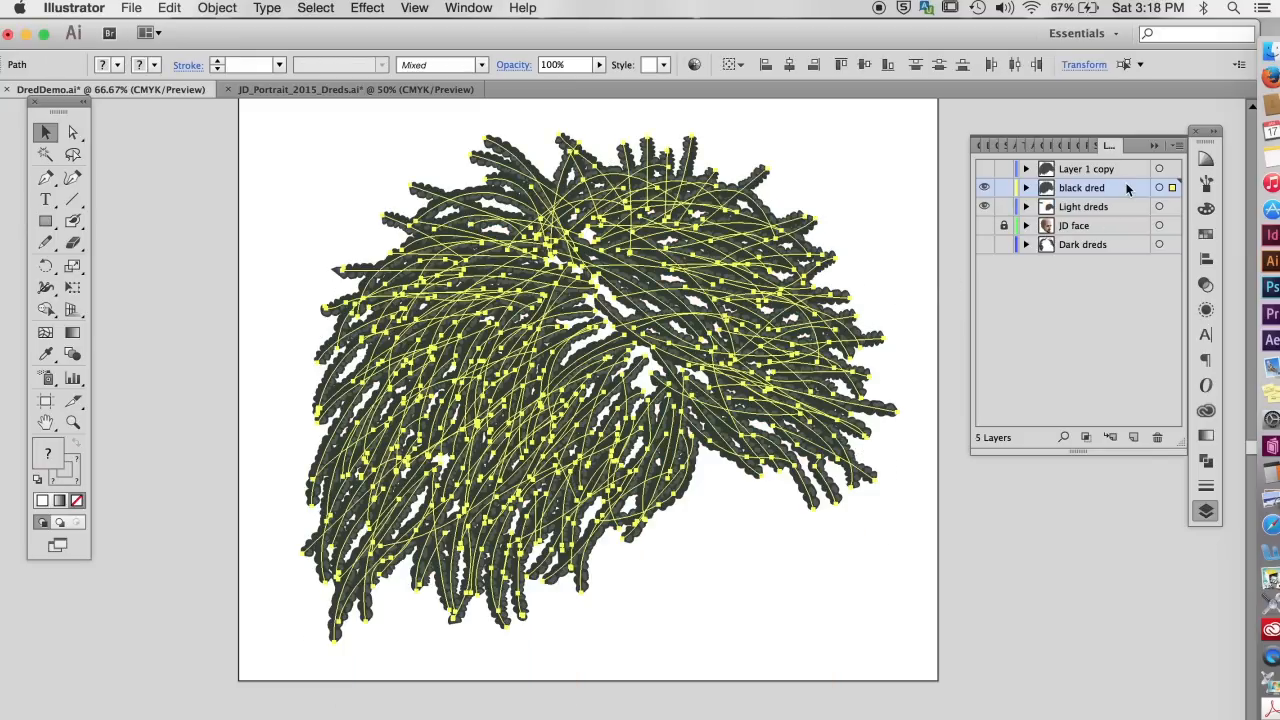
{"action": "left_click", "coordinate": [1126, 188]}
{"action": "left_click_drag", "start_coordinate": [1126, 188], "coordinate": [1127, 219]}
{"action": "left_click_drag", "start_coordinate": [1128, 222], "coordinate": [1126, 226]}
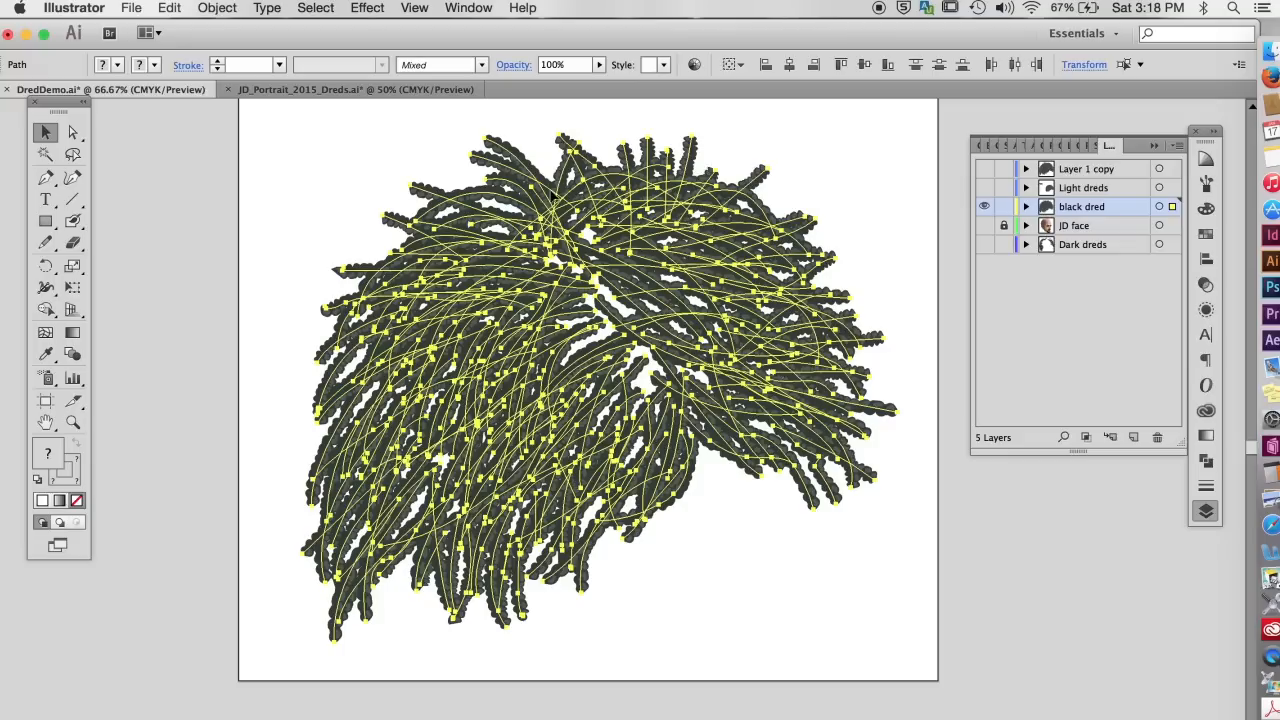
Step: Expand the appearance of the brushed strands on the black dred layer and deselect them
{"action": "left_click", "coordinate": [216, 8]}
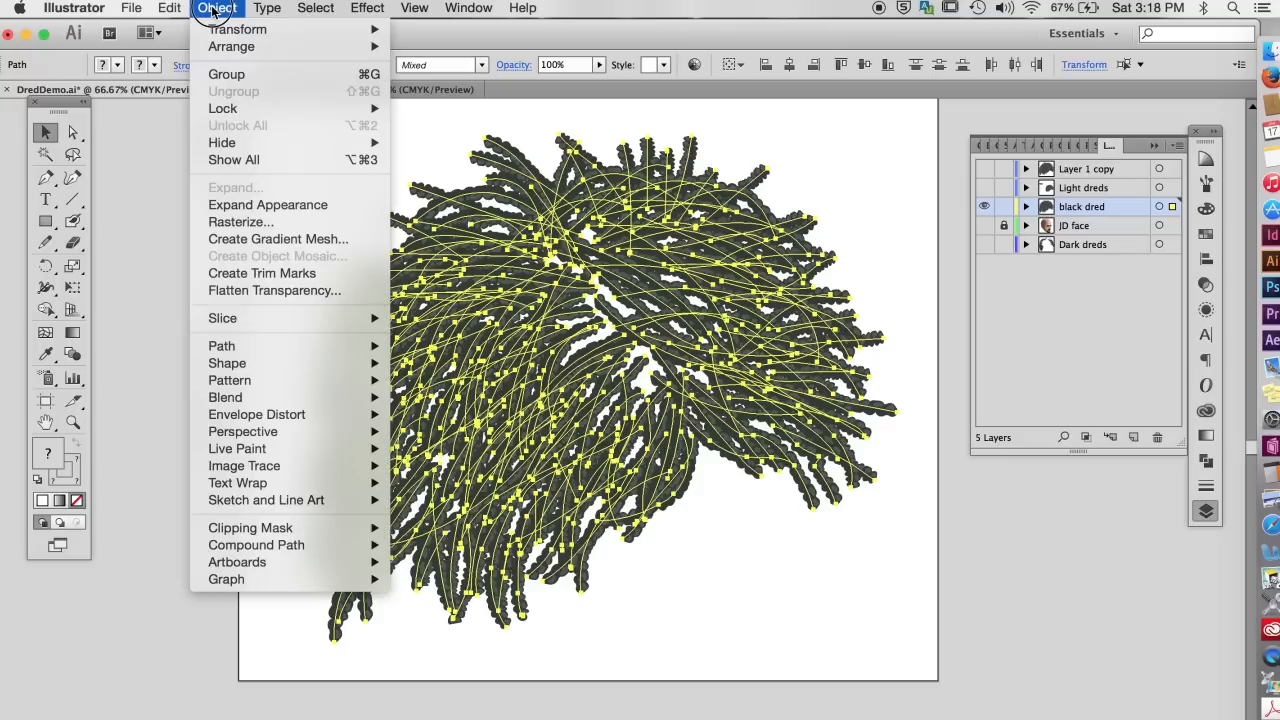
{"action": "left_click", "coordinate": [211, 208]}
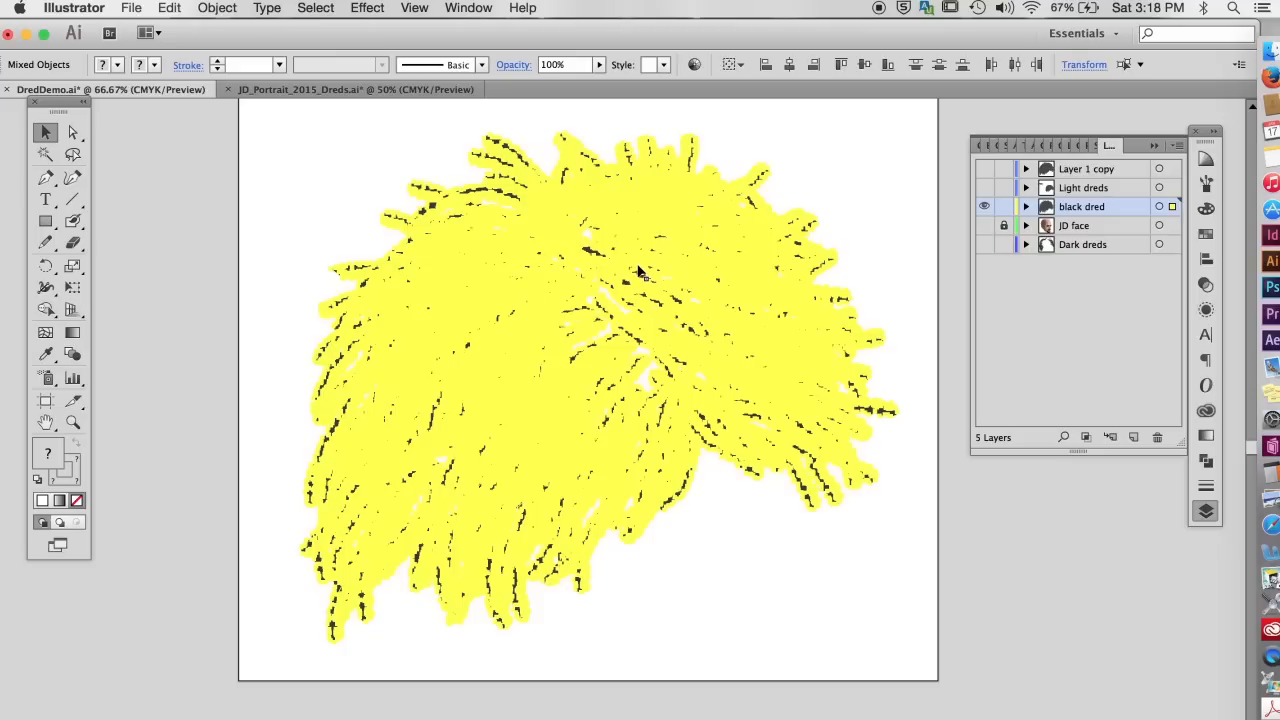
{"action": "left_click", "coordinate": [855, 167]}
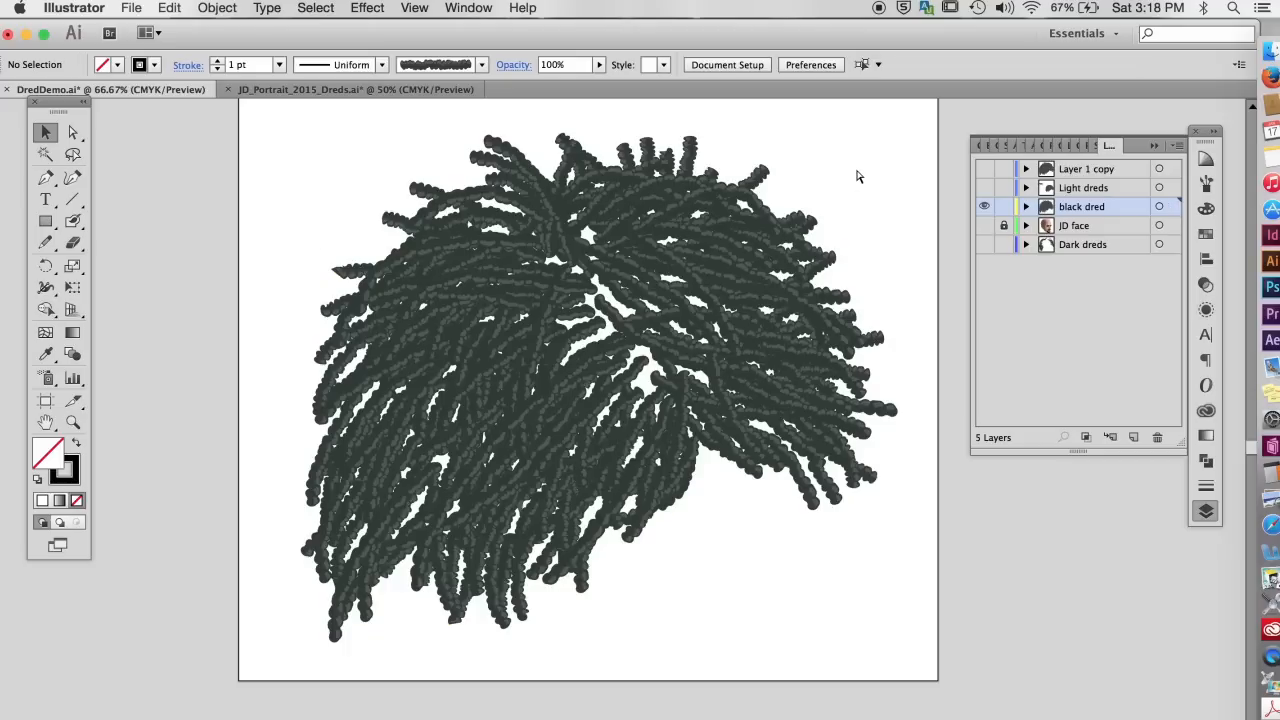
Step: Select all the expanded dreadlocks in Outline view and unite them into one hair shape with Pathfinder
{"action": "key", "text": "super+y"}
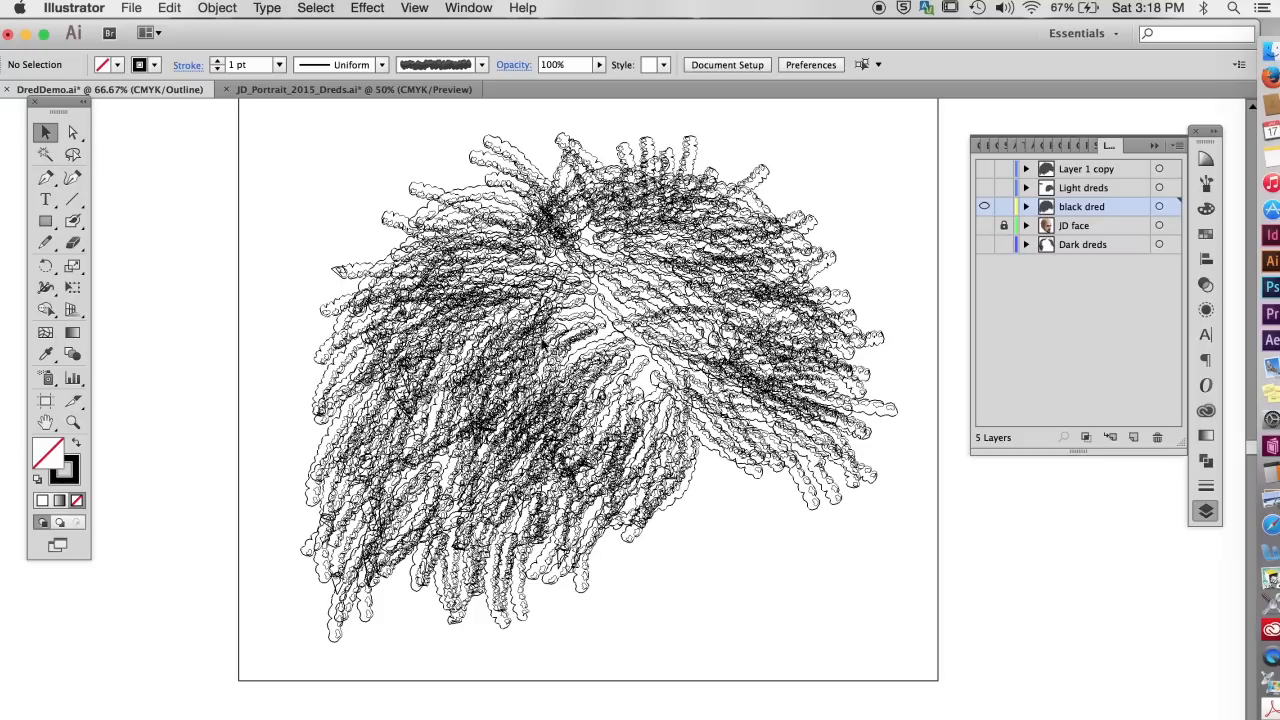
{"action": "left_click_drag", "start_coordinate": [252, 114], "coordinate": [930, 665]}
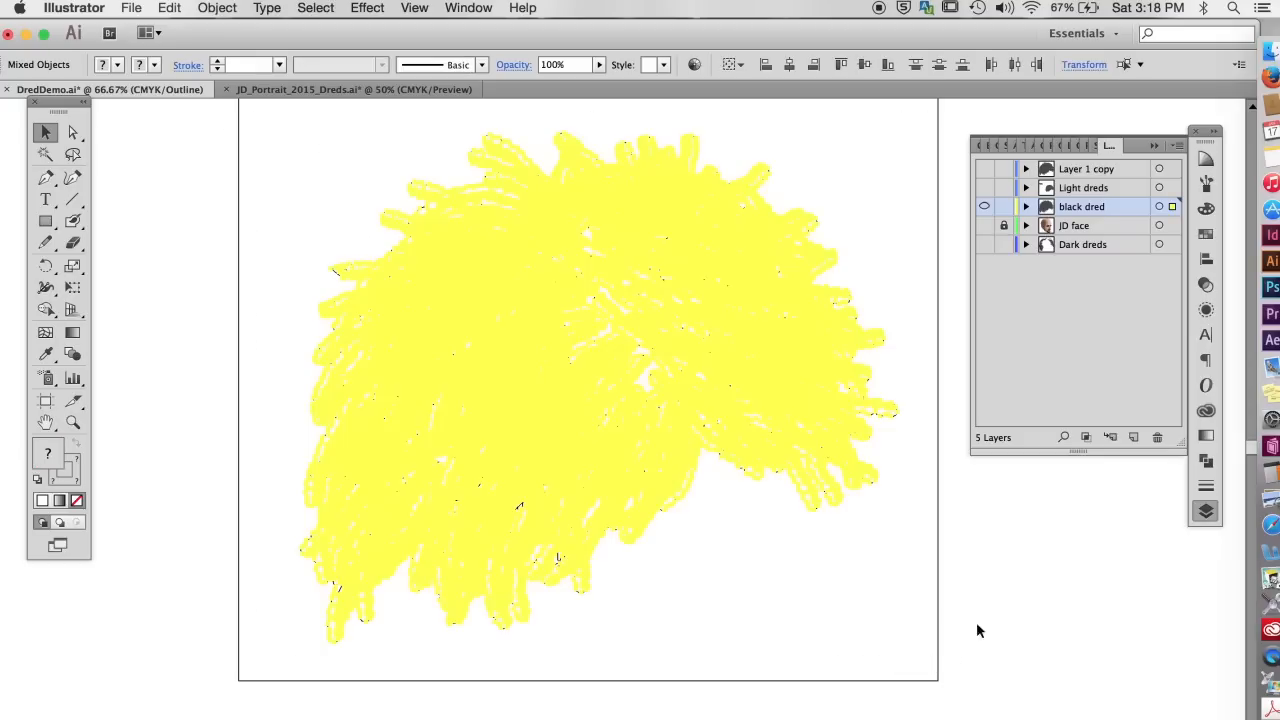
{"action": "left_click", "coordinate": [1206, 461]}
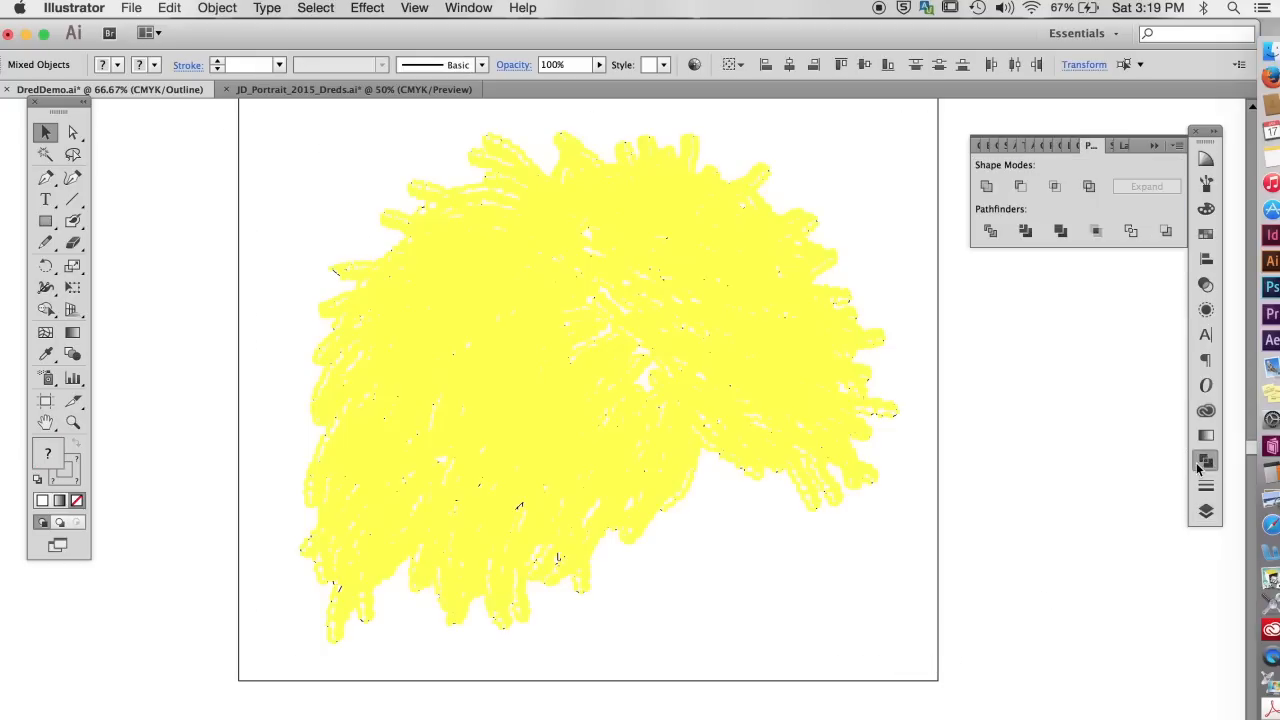
{"action": "left_click", "coordinate": [986, 186]}
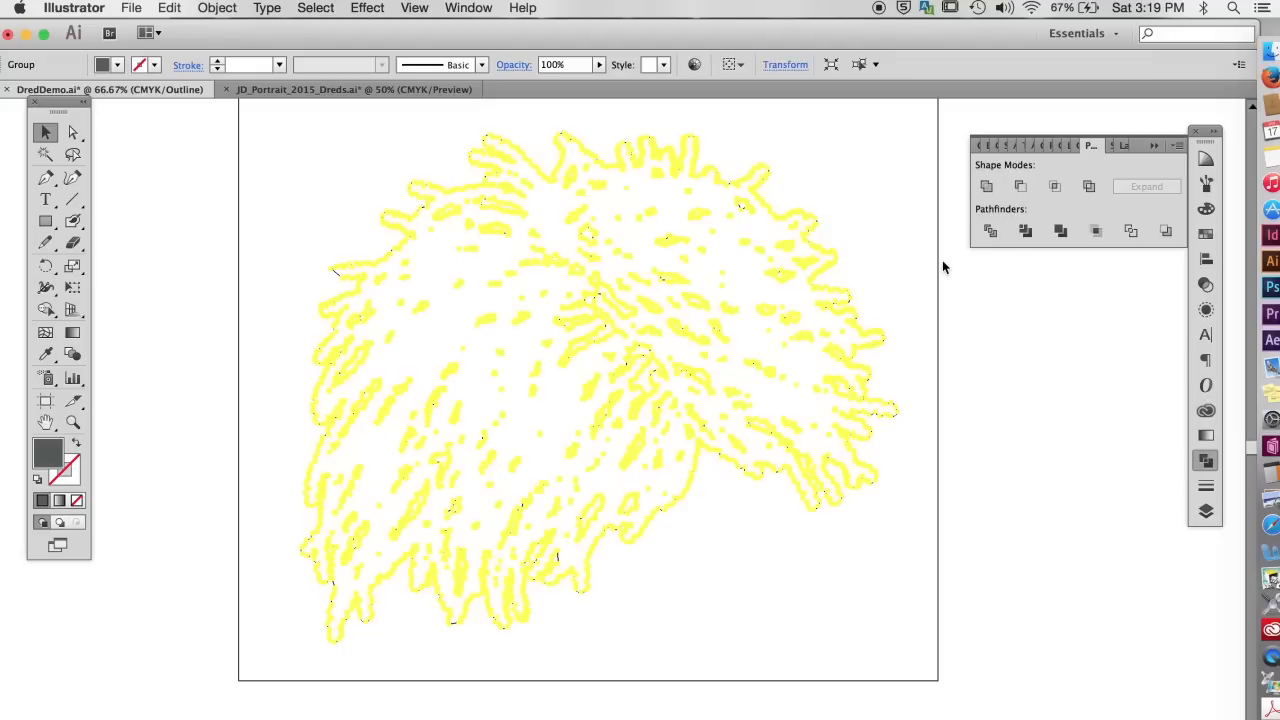
{"action": "left_click", "coordinate": [886, 256]}
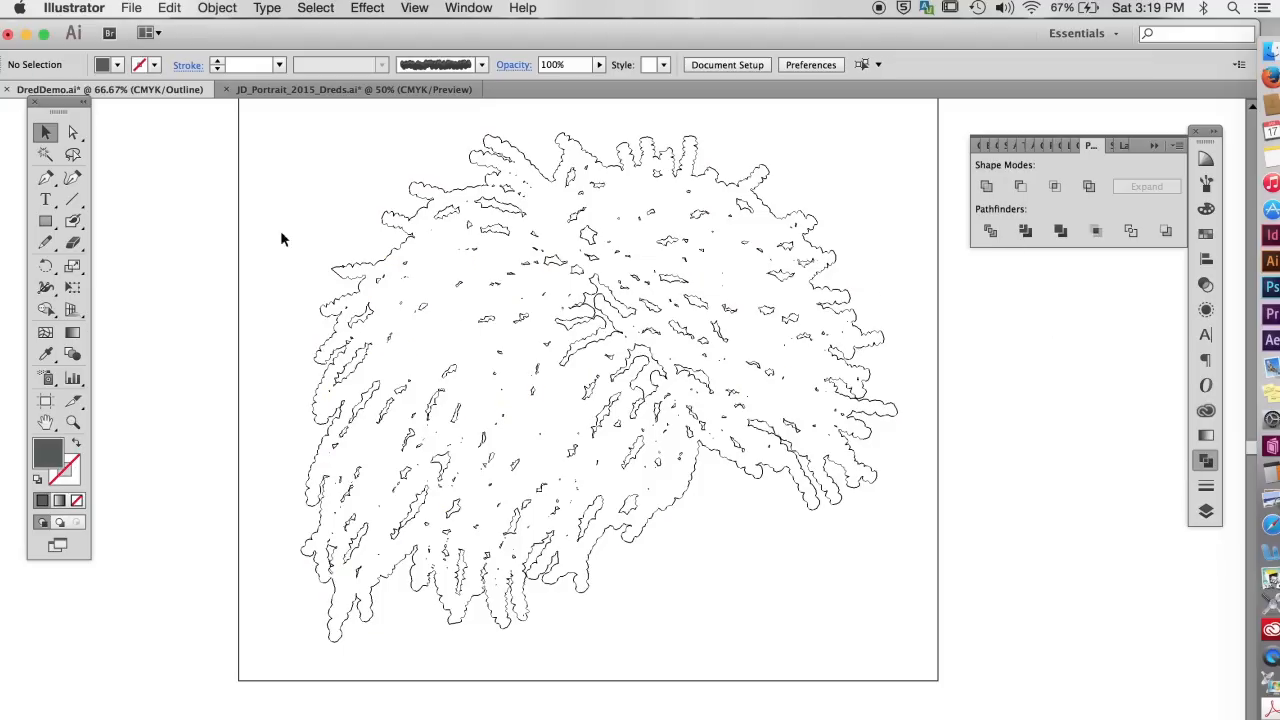
Step: Remove the small gap shapes inside the united hair outline, using direct selection of the inner paths
{"action": "left_click", "coordinate": [73, 133]}
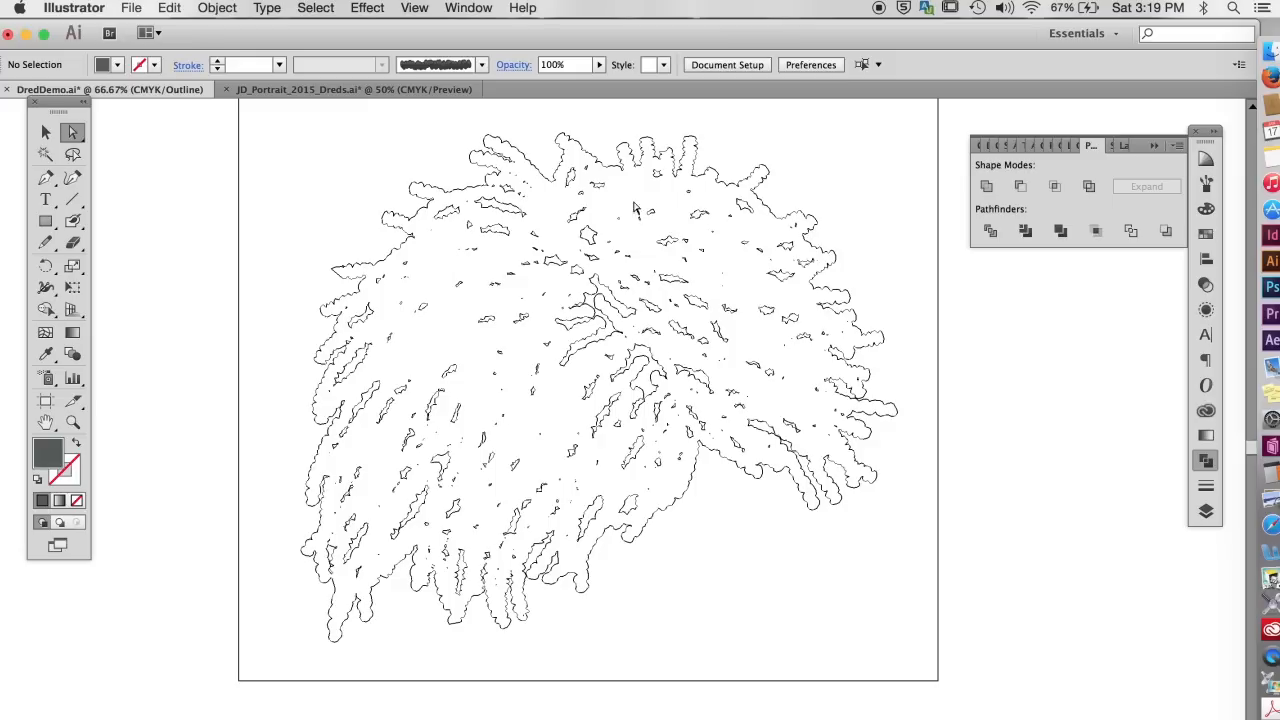
{"action": "left_click_drag", "start_coordinate": [424, 253], "coordinate": [768, 403]}
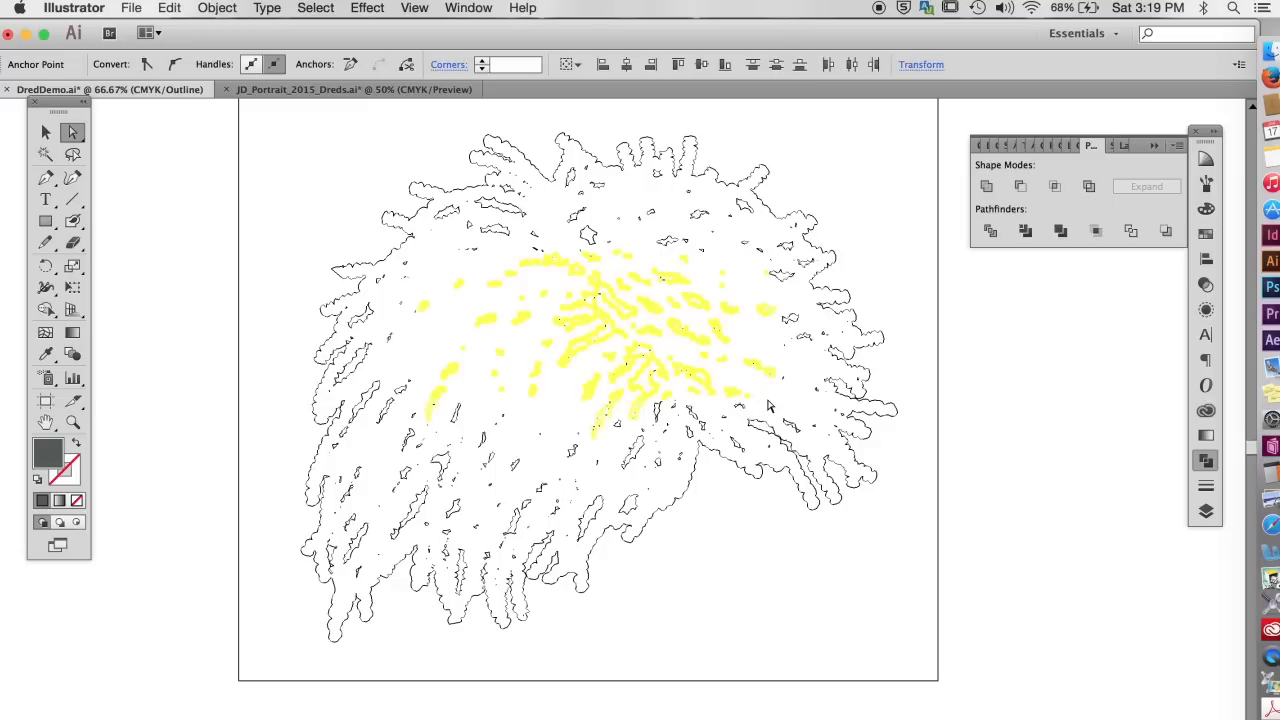
{"action": "left_click", "coordinate": [750, 394]}
{"action": "left_click_drag", "start_coordinate": [562, 357], "coordinate": [404, 490]}
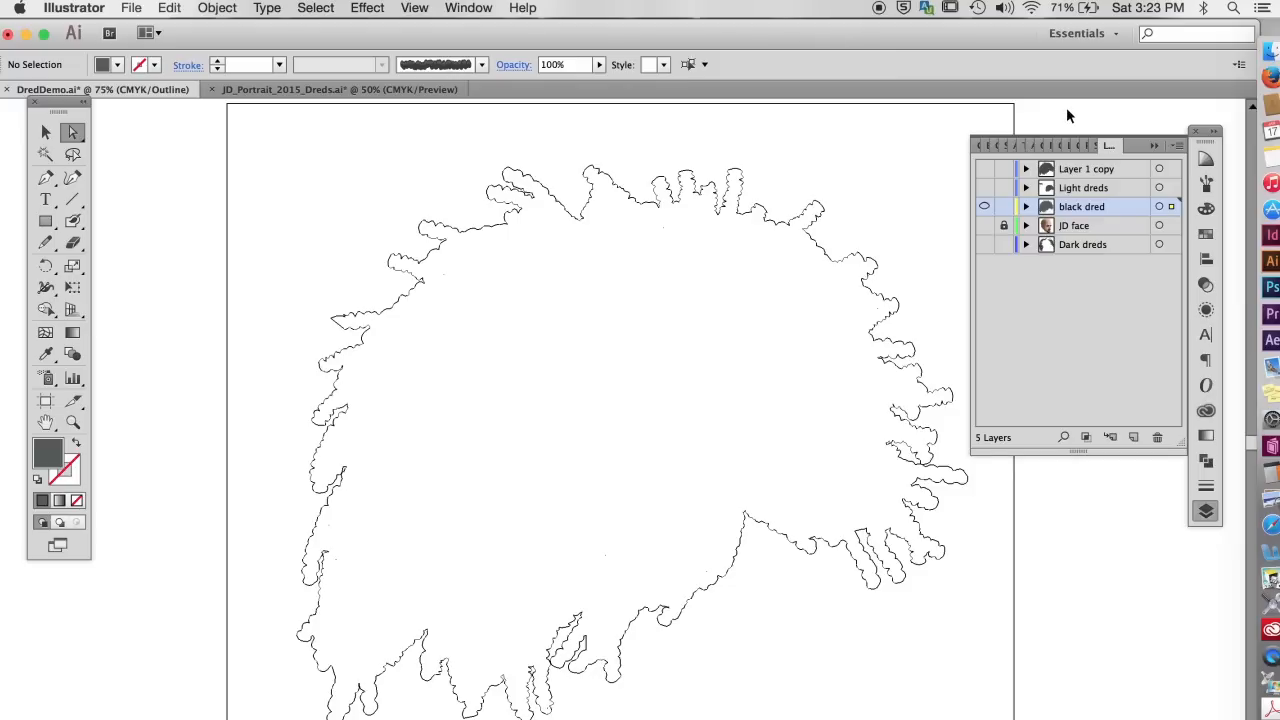
Step: Return to Preview mode and fill the united hair silhouette with black
{"action": "key", "text": "super+y"}
{"action": "left_click", "coordinate": [680, 268]}
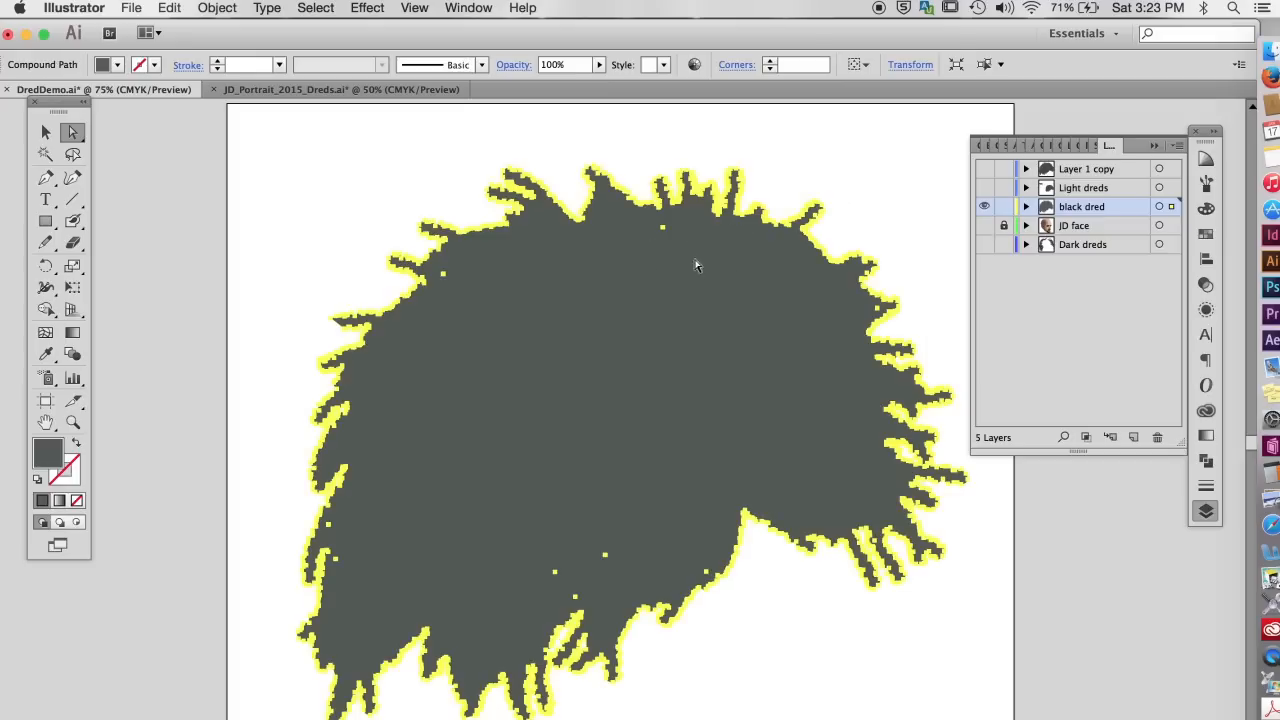
{"action": "left_click", "coordinate": [1205, 209]}
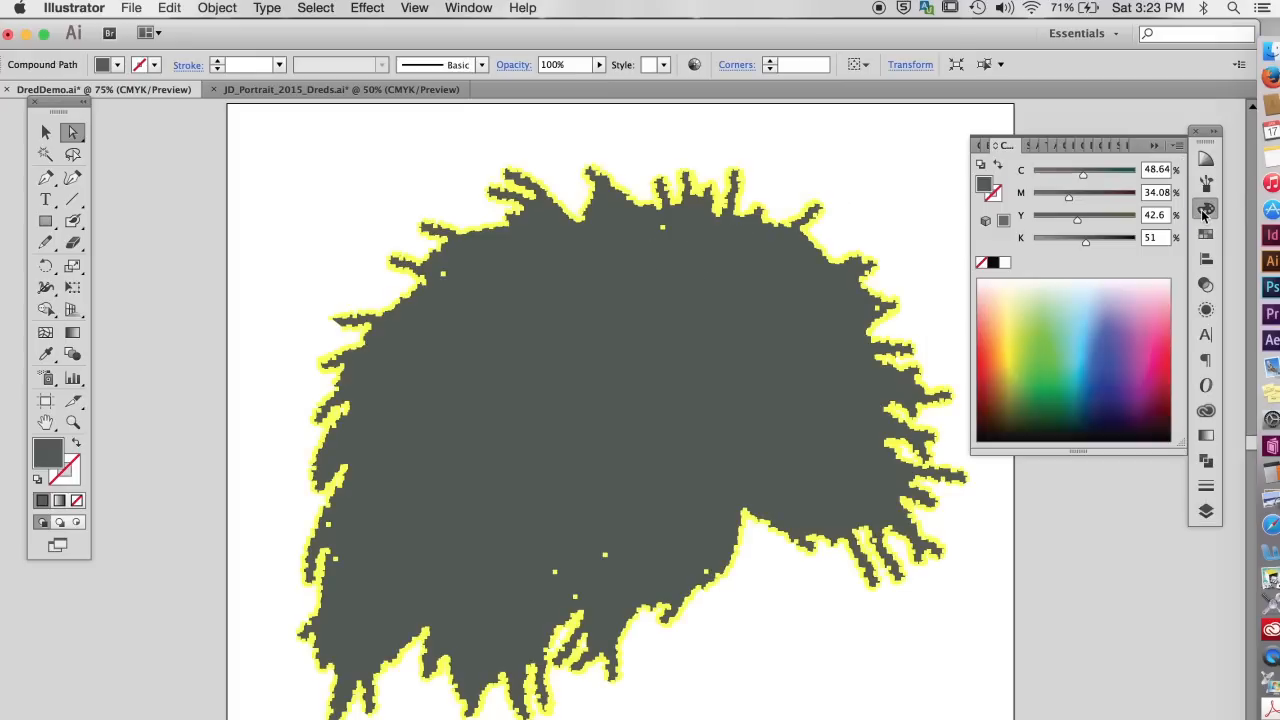
{"action": "left_click", "coordinate": [993, 262]}
Step: Create a layer named "dred shading" and copy the black hair silhouette onto it
{"action": "left_click", "coordinate": [1205, 511]}
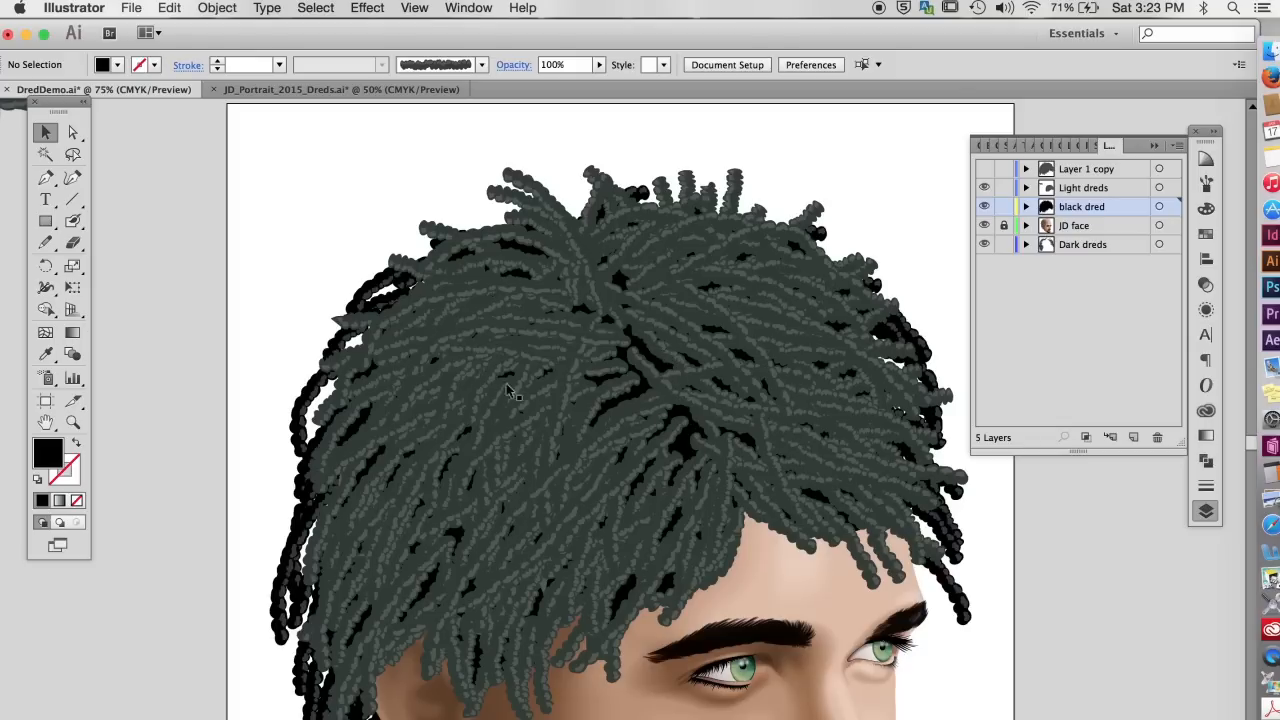
{"action": "left_click", "coordinate": [728, 357]}
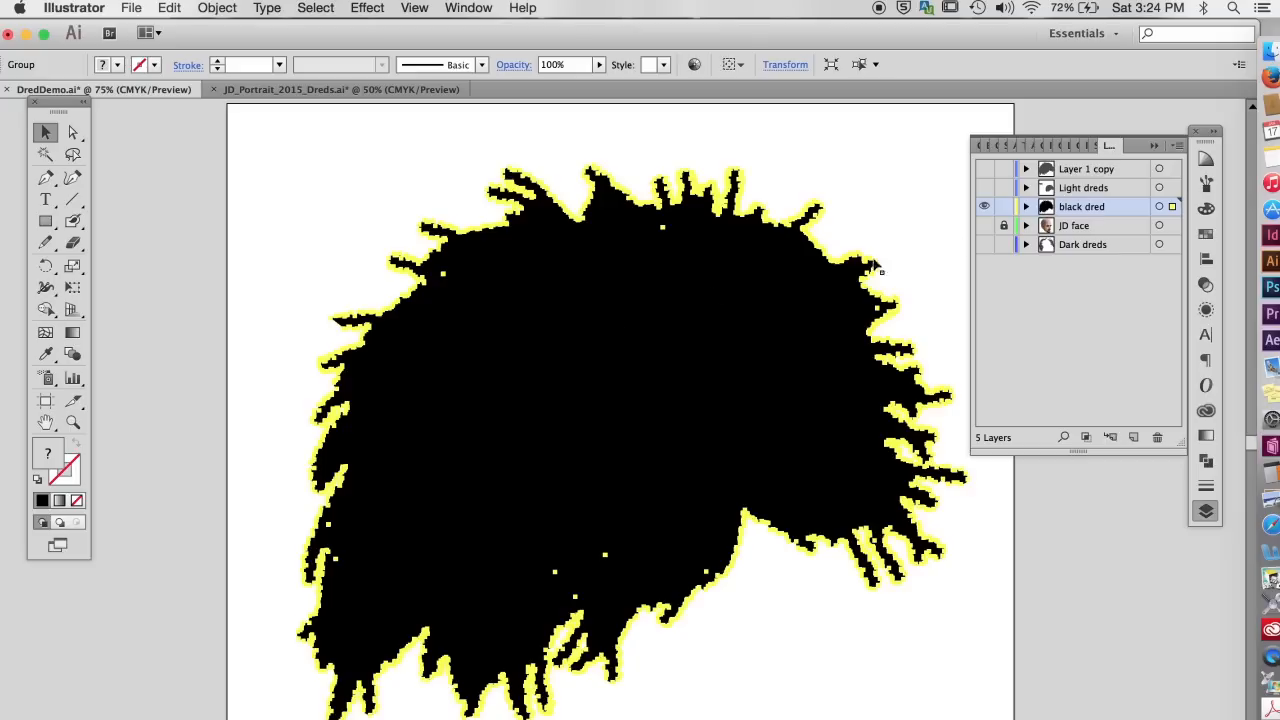
{"action": "left_click", "coordinate": [1177, 145]}
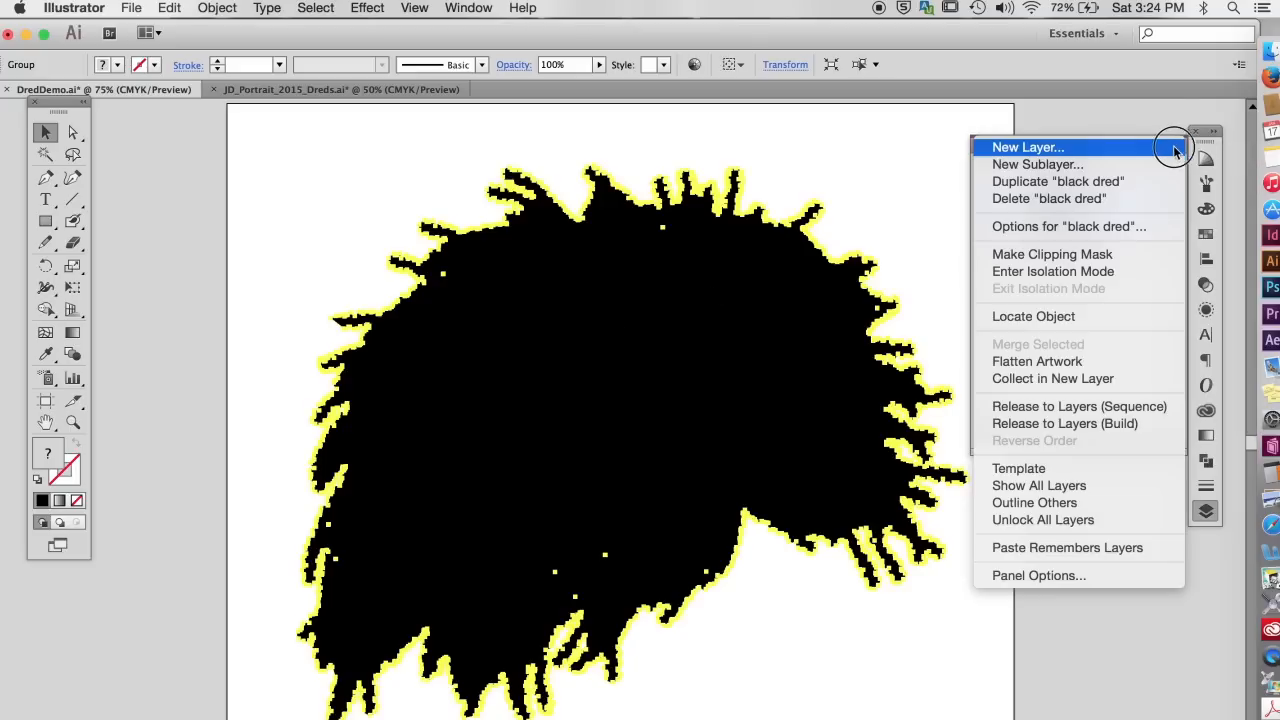
{"action": "left_click", "coordinate": [1086, 147]}
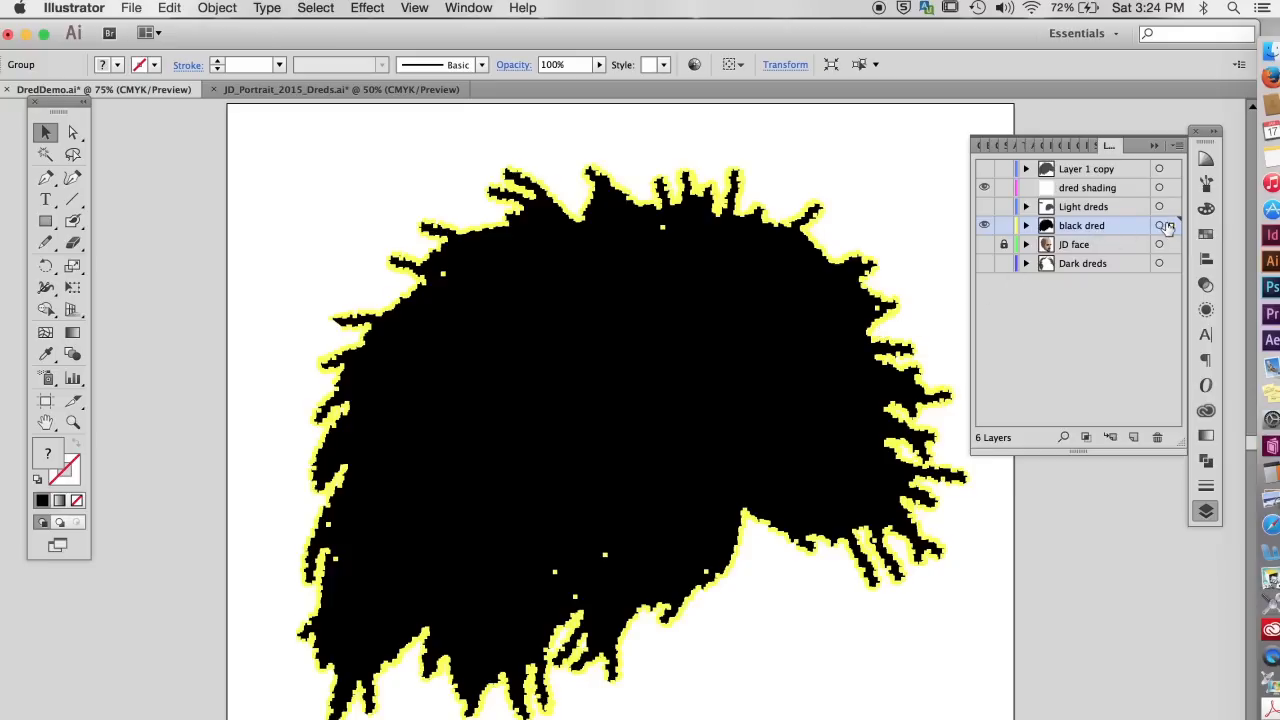
{"action": "left_click_drag", "start_coordinate": [1167, 228], "coordinate": [1170, 195]}
Step: Fill the copied silhouette with a white-to-black Radial gradient, centring its highlight on the upper right of the hair
{"action": "left_click", "coordinate": [1206, 436]}
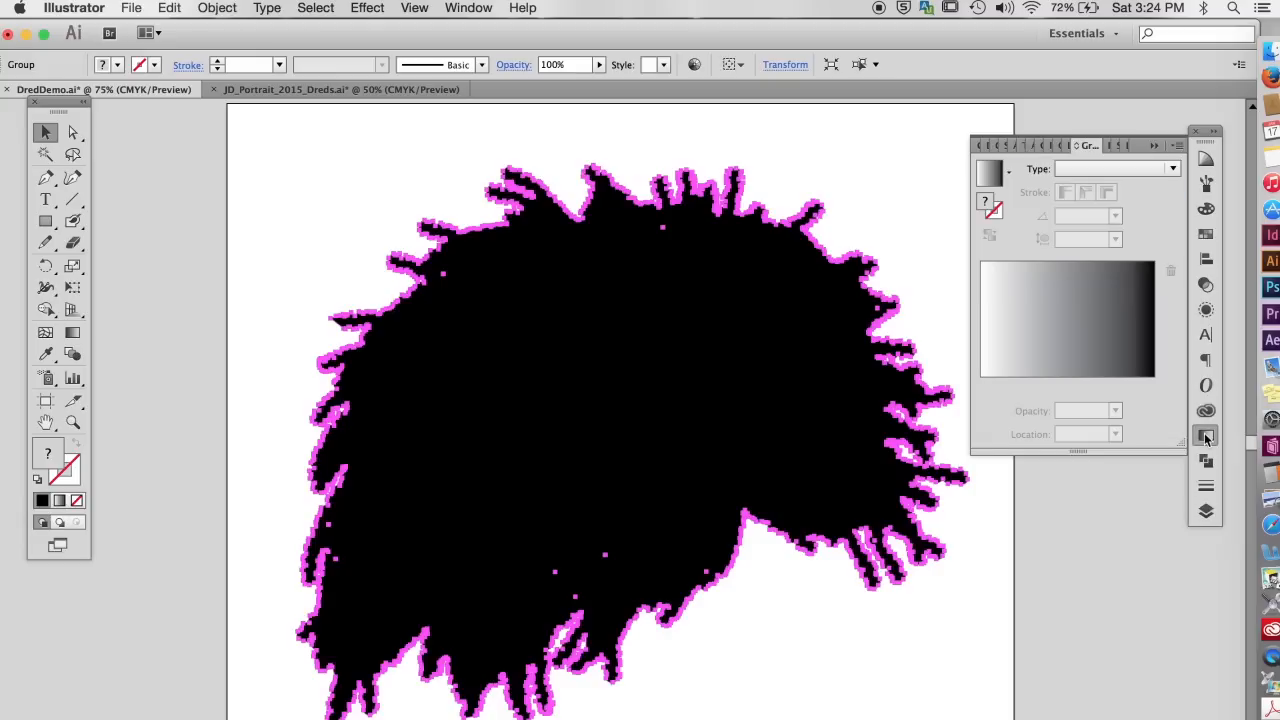
{"action": "left_click", "coordinate": [989, 173]}
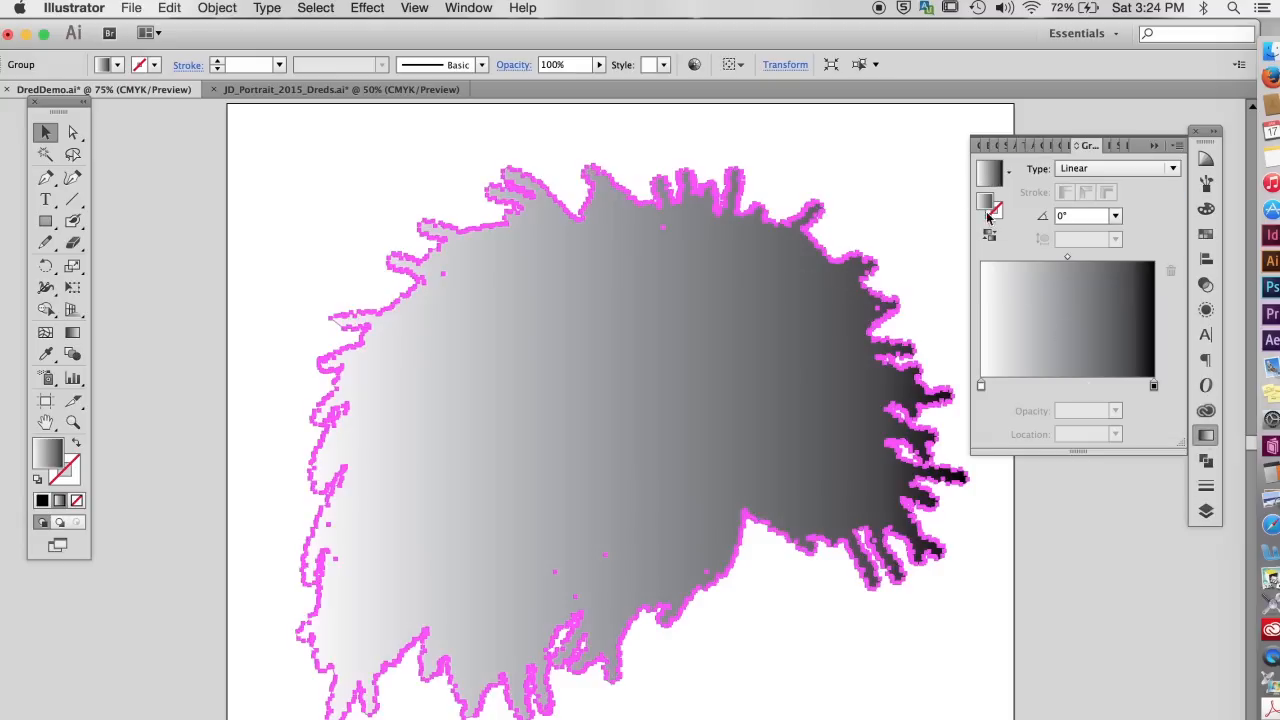
{"action": "left_click", "coordinate": [1094, 168]}
{"action": "left_click", "coordinate": [1090, 209]}
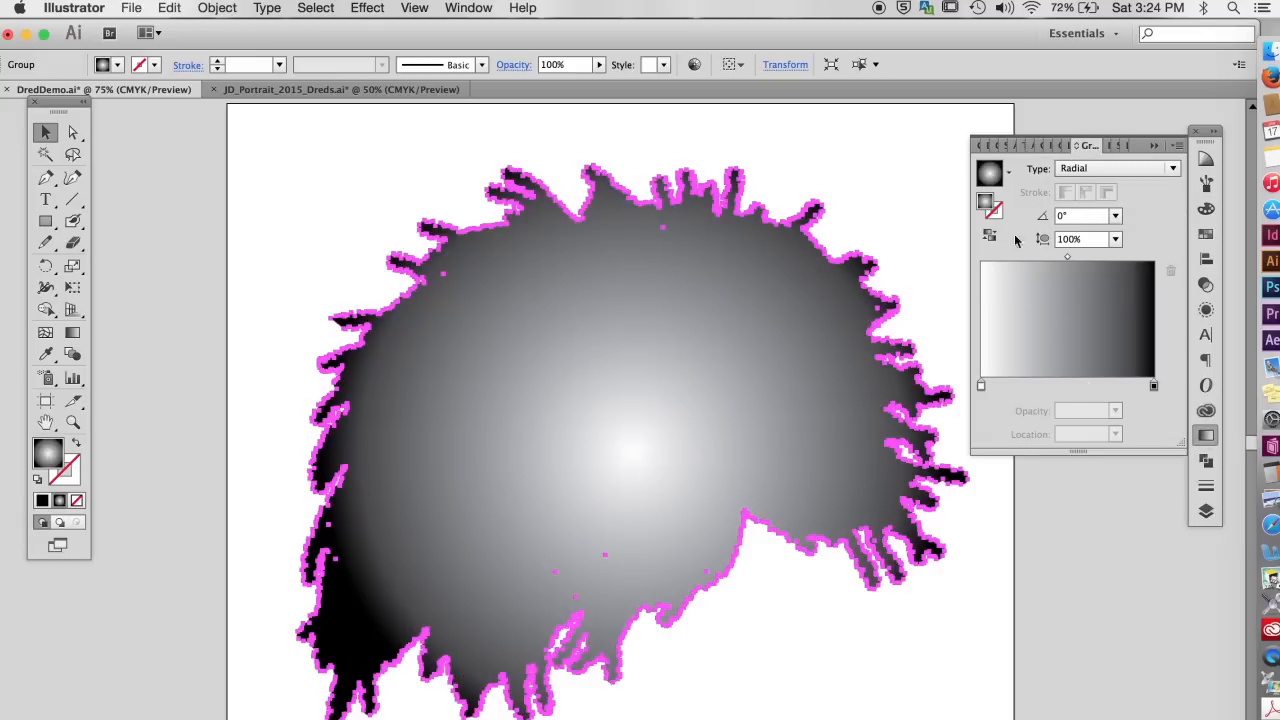
{"action": "left_click", "coordinate": [72, 332]}
{"action": "left_click_drag", "start_coordinate": [743, 294], "coordinate": [500, 420]}
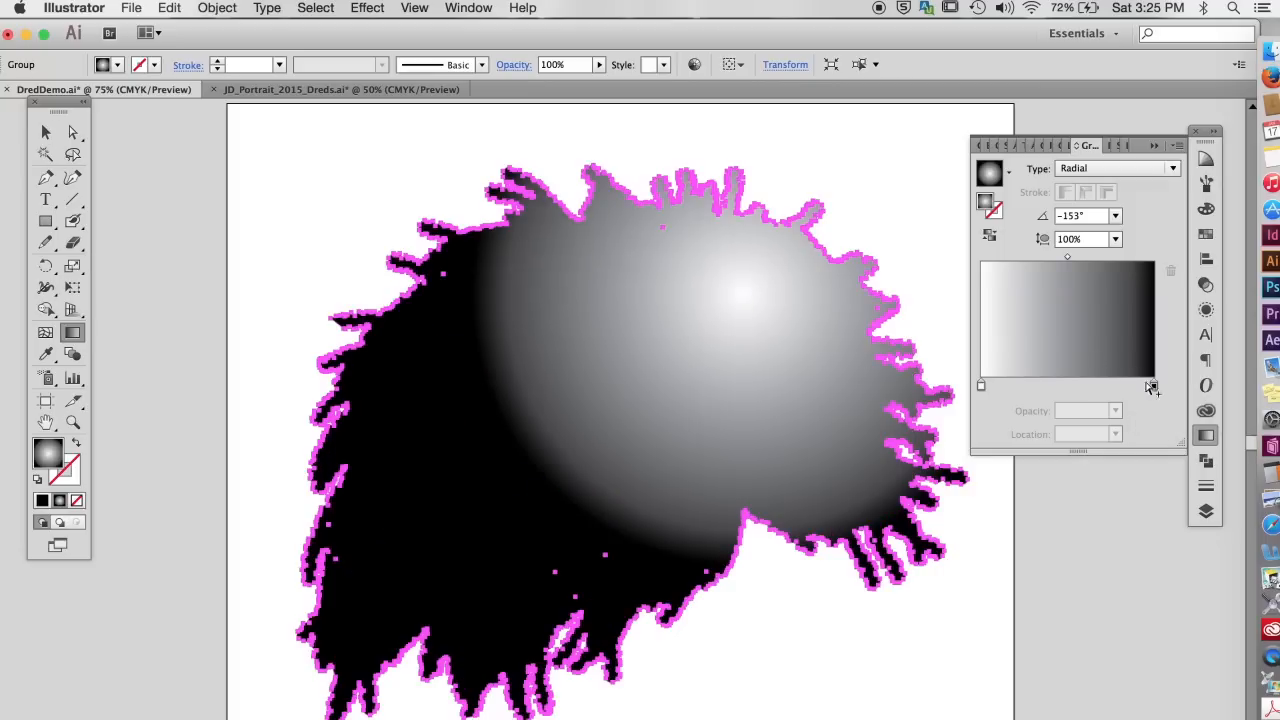
Step: Lighten the gradient's black stop to dark grey and set the shading shape's blending mode to Multiply
{"action": "double_click", "coordinate": [1152, 386]}
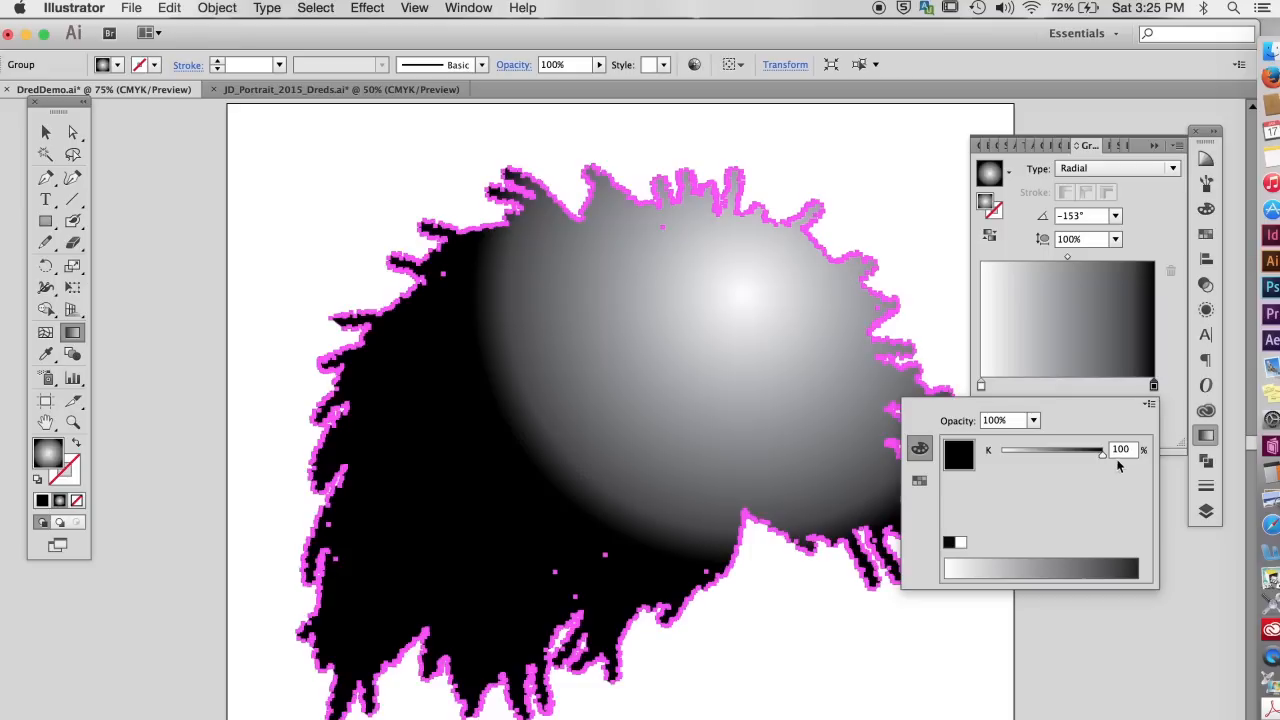
{"action": "left_click_drag", "start_coordinate": [1103, 451], "coordinate": [1079, 451]}
{"action": "left_click", "coordinate": [1206, 284]}
{"action": "left_click", "coordinate": [1057, 168]}
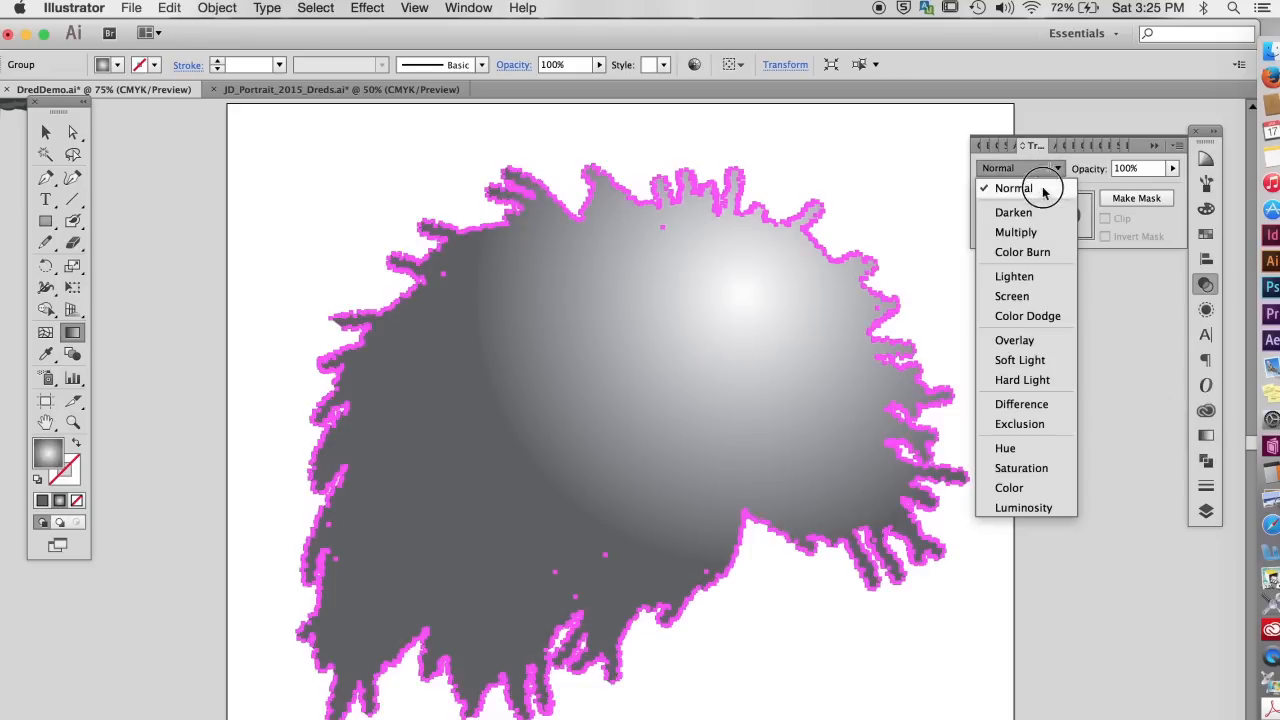
{"action": "left_click", "coordinate": [1024, 233]}
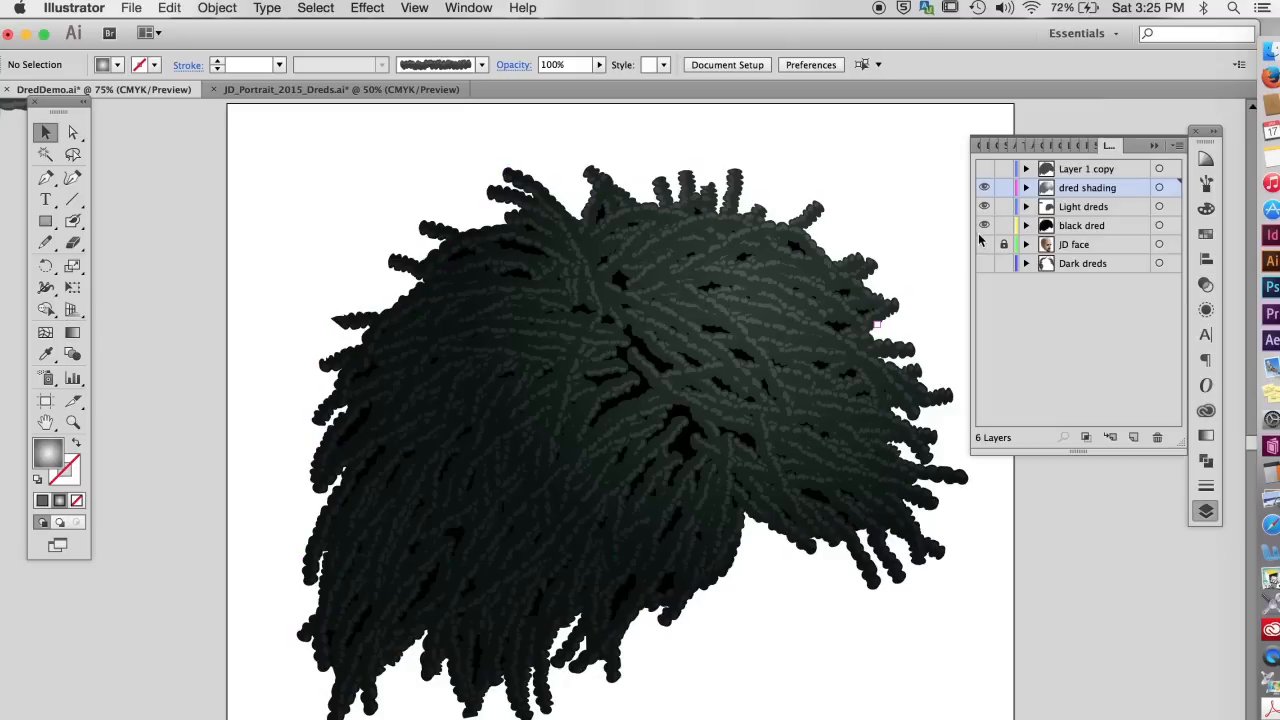
Step: Show the "JD face" layer and duplicate the "black dred" layer
{"action": "left_click", "coordinate": [984, 244]}
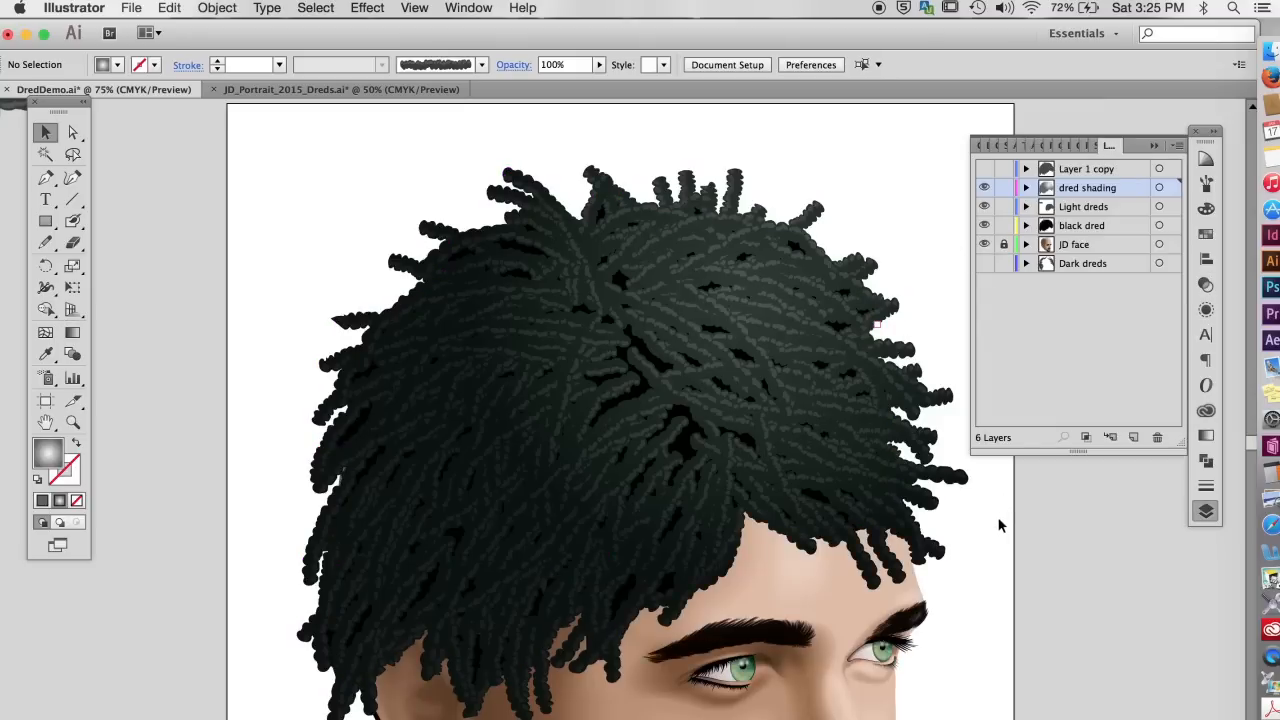
{"action": "scroll", "coordinate": [800, 457], "scroll_direction": "down", "scroll_amount": 5}
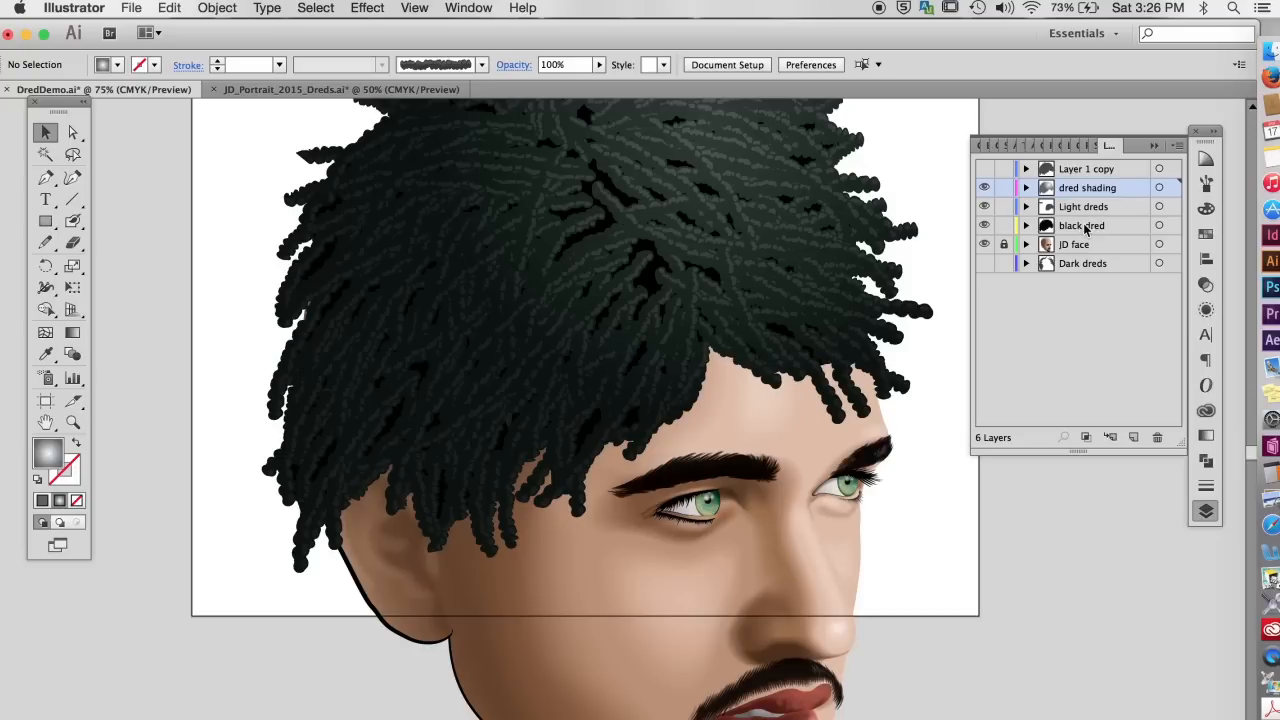
{"action": "left_click_drag", "start_coordinate": [1095, 228], "coordinate": [1130, 437]}
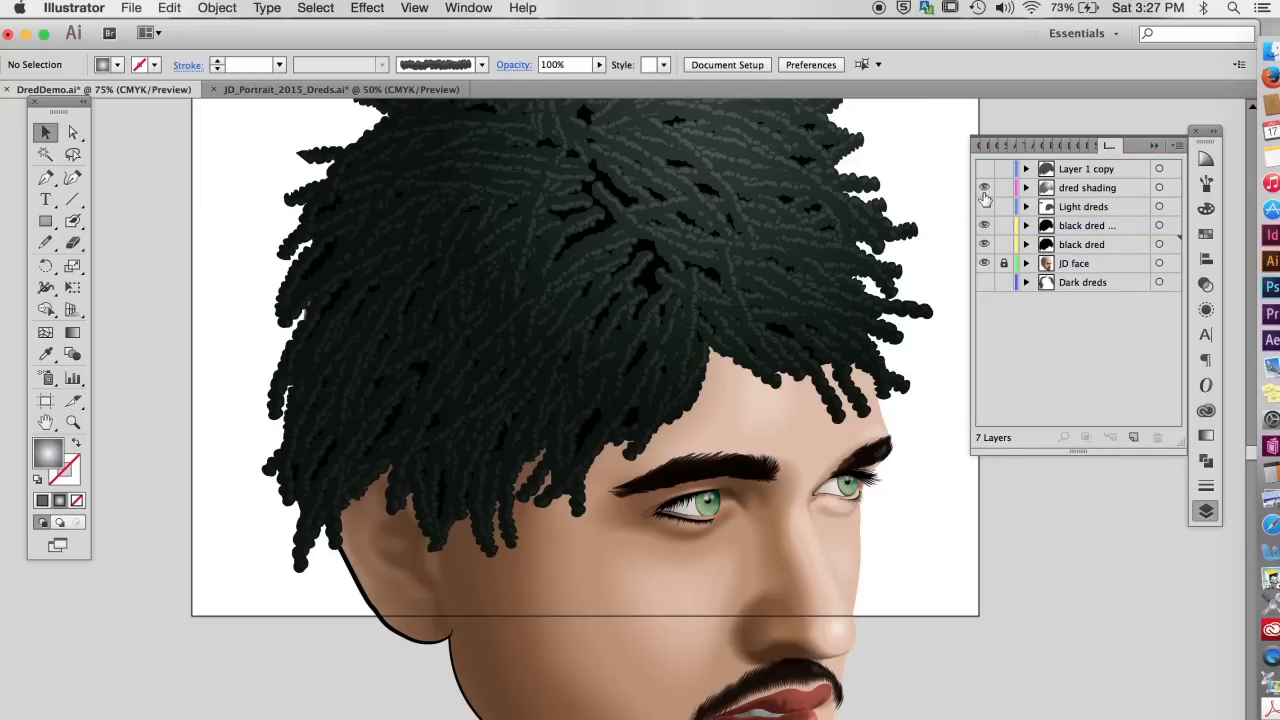
Step: Hide the remaining hair layers so only the original "black dred" silhouette and the face show
{"action": "left_click", "coordinate": [984, 189]}
{"action": "left_click", "coordinate": [985, 226]}
{"action": "left_click", "coordinate": [1004, 263]}
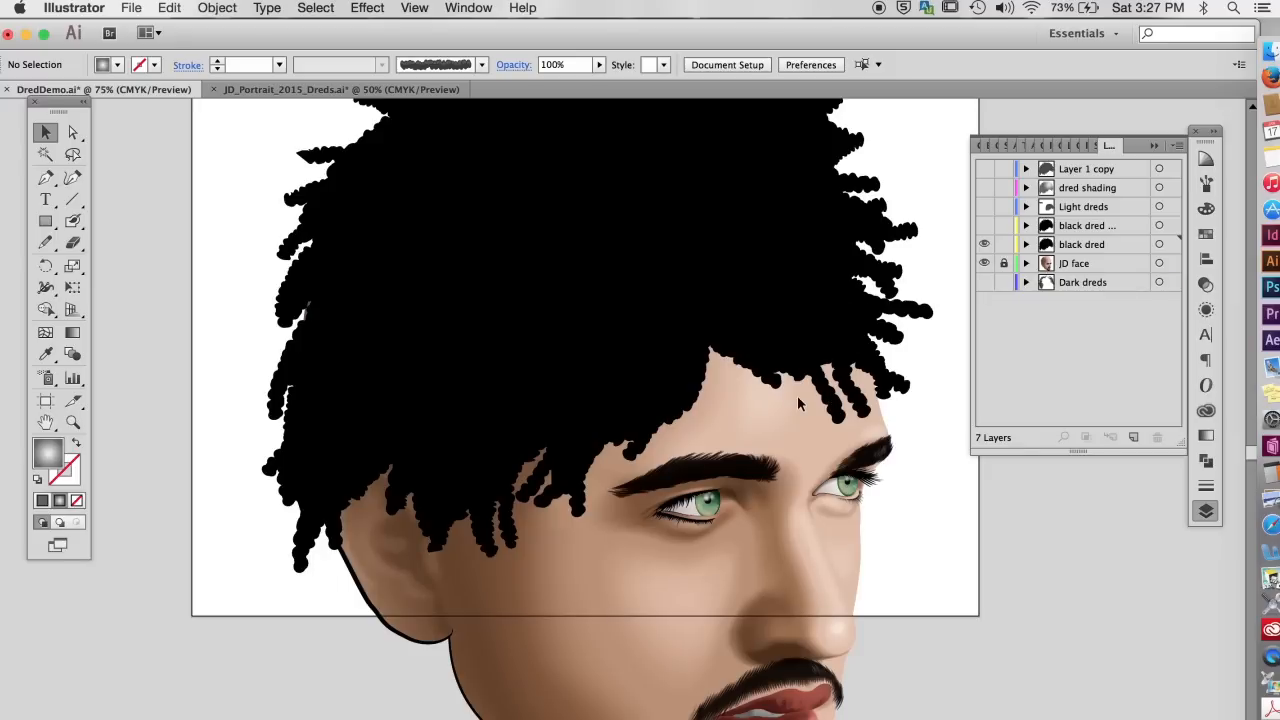
Step: Draw a closed curved Pen path across the forehead that encloses the lower fringe of the black silhouette, from ear to temple
{"action": "key", "text": "super+minus"}
{"action": "key", "text": "p"}
{"action": "left_click", "coordinate": [602, 503]}
{"action": "left_click_drag", "start_coordinate": [651, 481], "coordinate": [701, 460]}
{"action": "left_click", "coordinate": [826, 478]}
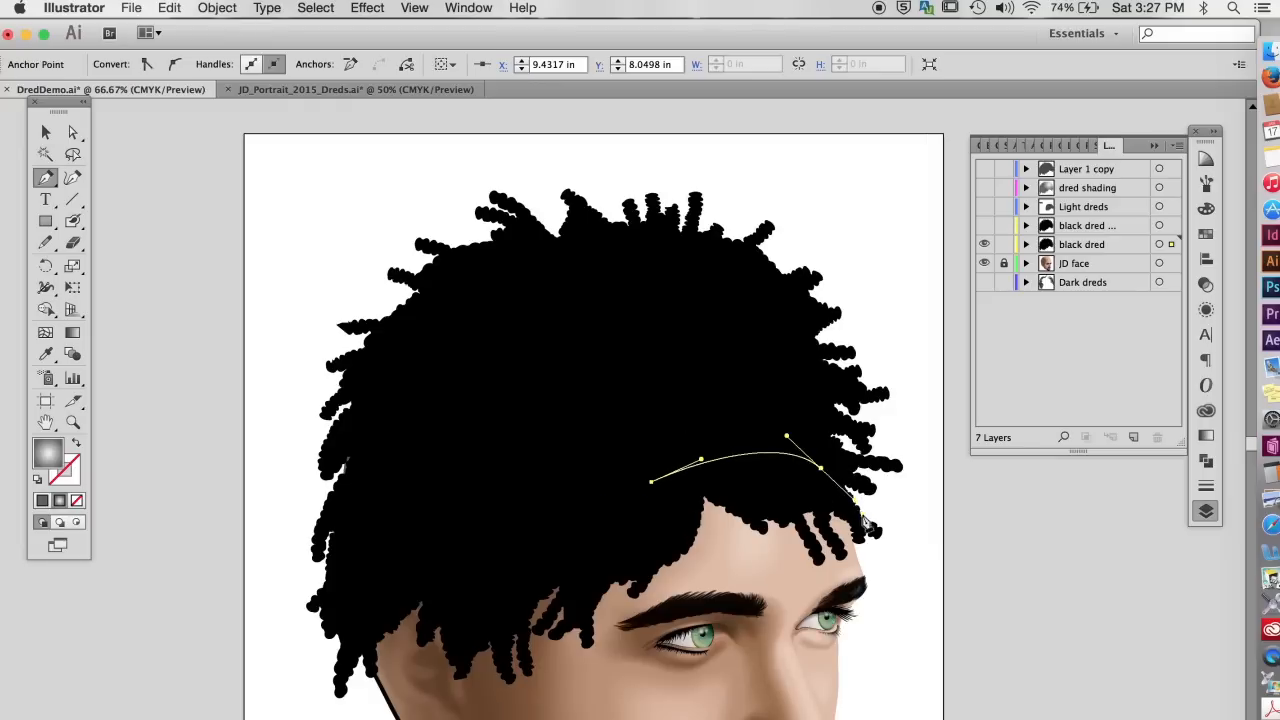
{"action": "left_click_drag", "start_coordinate": [864, 578], "coordinate": [580, 708]}
{"action": "left_click_drag", "start_coordinate": [435, 693], "coordinate": [374, 686]}
{"action": "left_click", "coordinate": [367, 634]}
{"action": "left_click_drag", "start_coordinate": [414, 562], "coordinate": [511, 510]}
{"action": "left_click", "coordinate": [651, 481]}
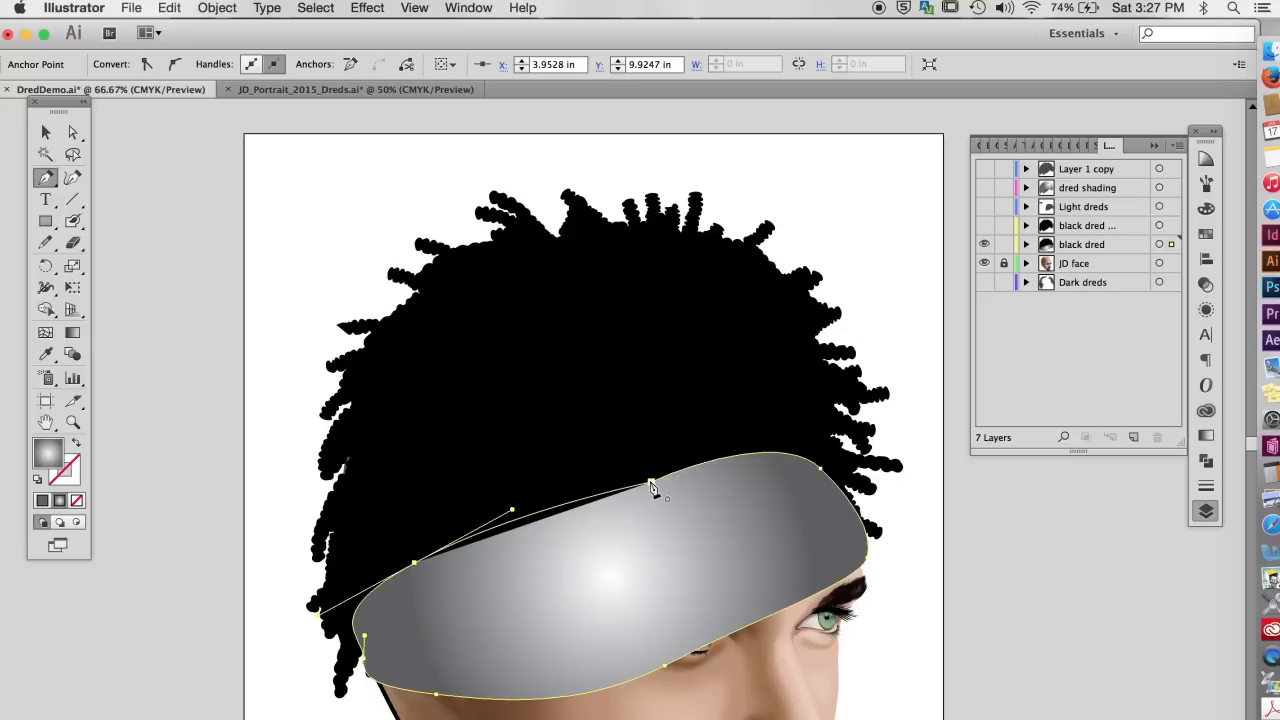
Step: Intersect the closed path with the black silhouette and fill the resulting fringe strip with black
{"action": "key", "text": "v"}
{"action": "key", "text": "super+a"}
{"action": "left_click", "coordinate": [1205, 460]}
{"action": "left_click", "coordinate": [1055, 189]}
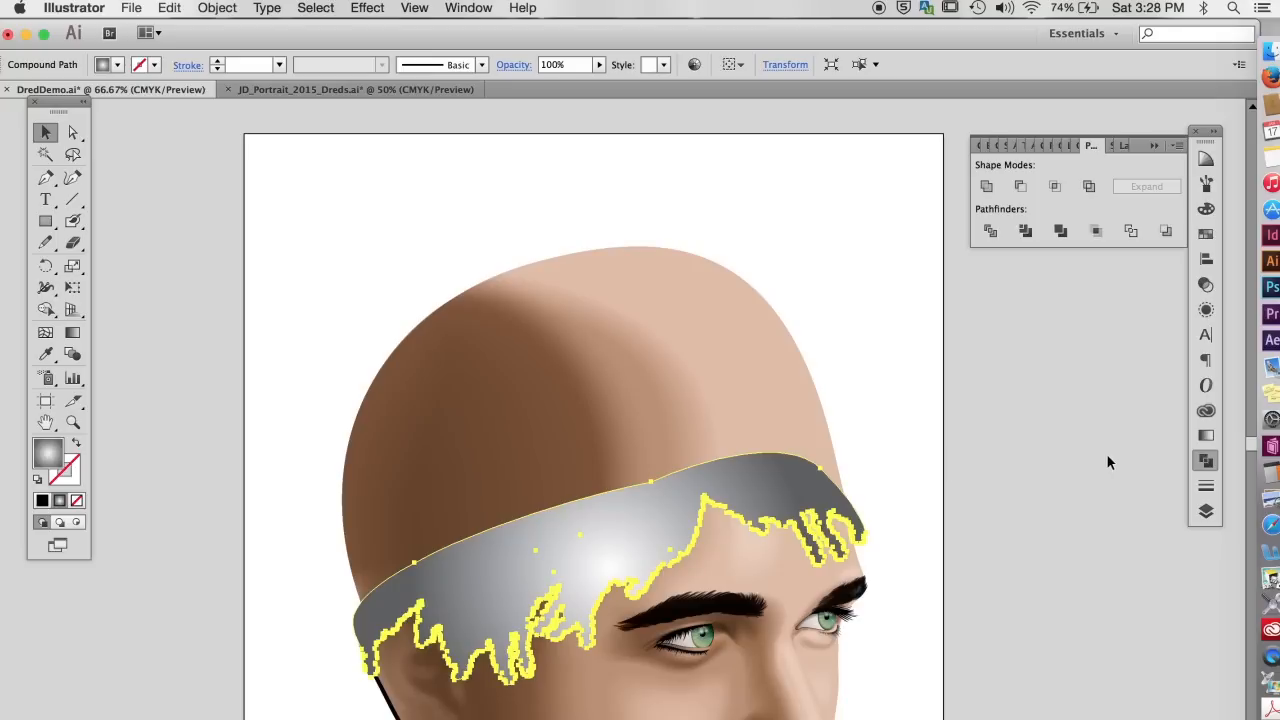
{"action": "left_click", "coordinate": [1206, 233]}
{"action": "left_click", "coordinate": [1020, 197]}
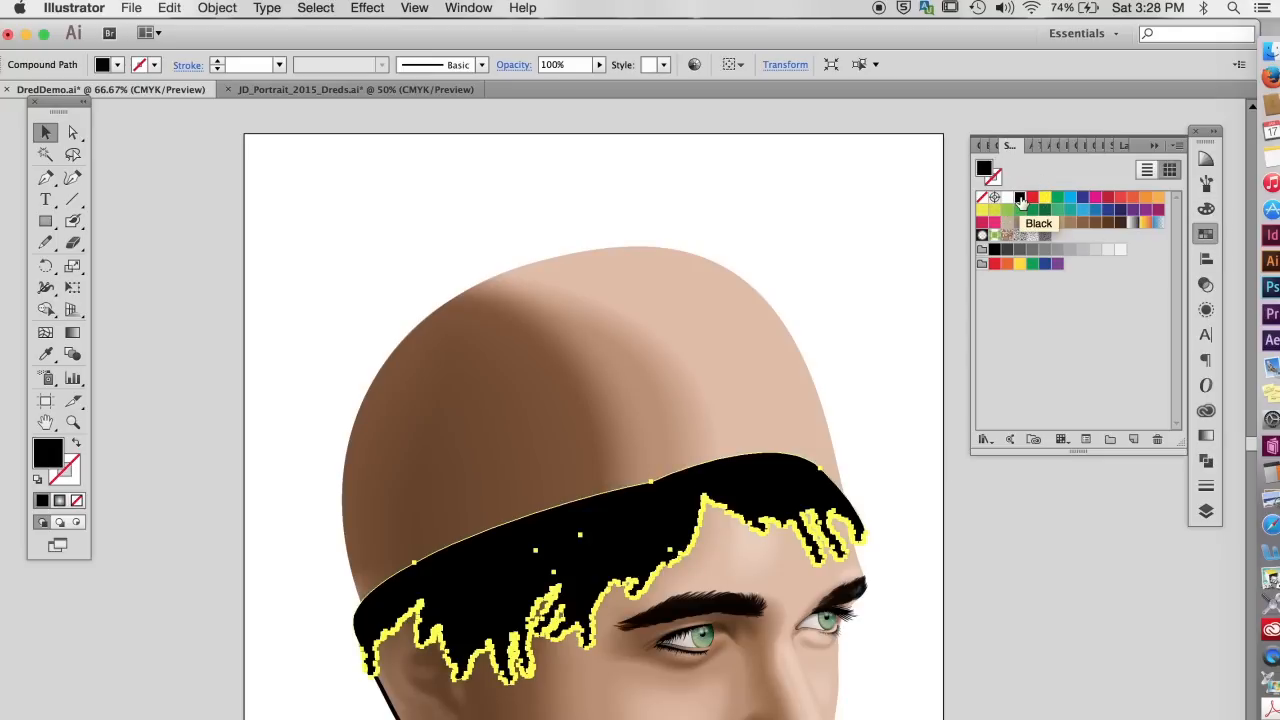
Step: Apply a Blur effect to the black fringe strip to soften its edges
{"action": "left_click", "coordinate": [367, 7]}
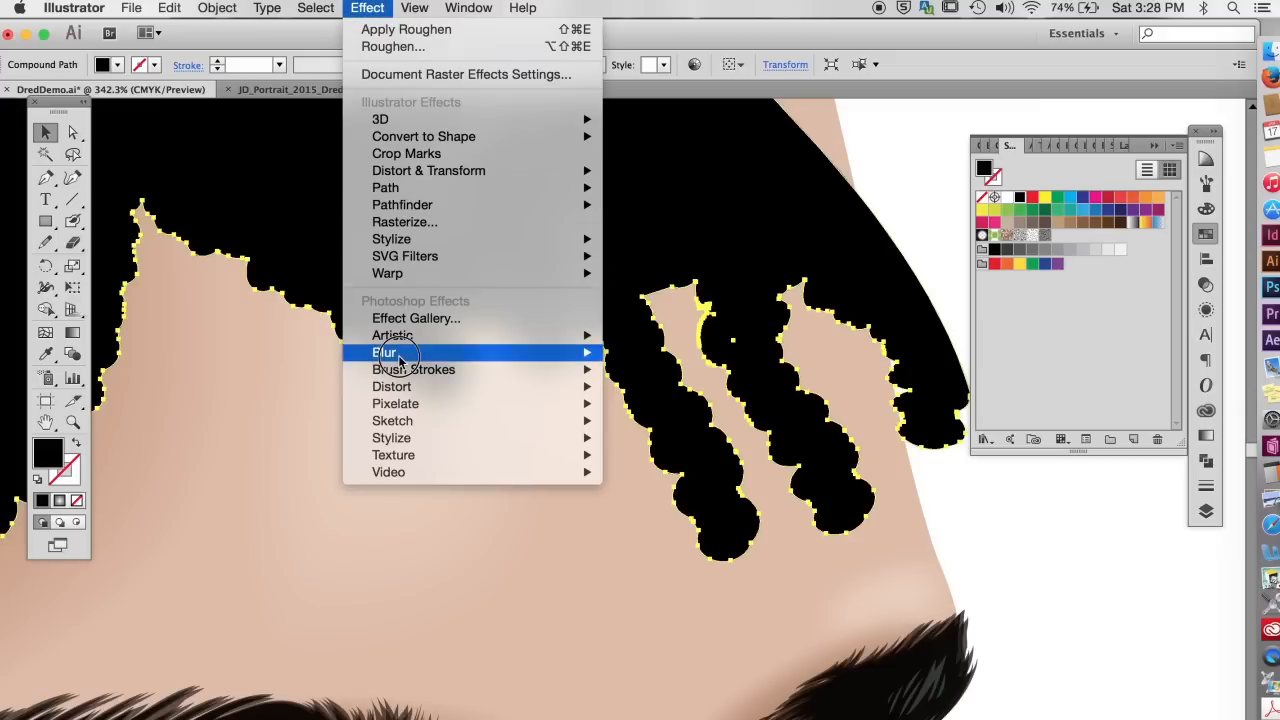
{"action": "mouse_move", "coordinate": [376, 356]}
{"action": "left_click", "coordinate": [666, 353]}
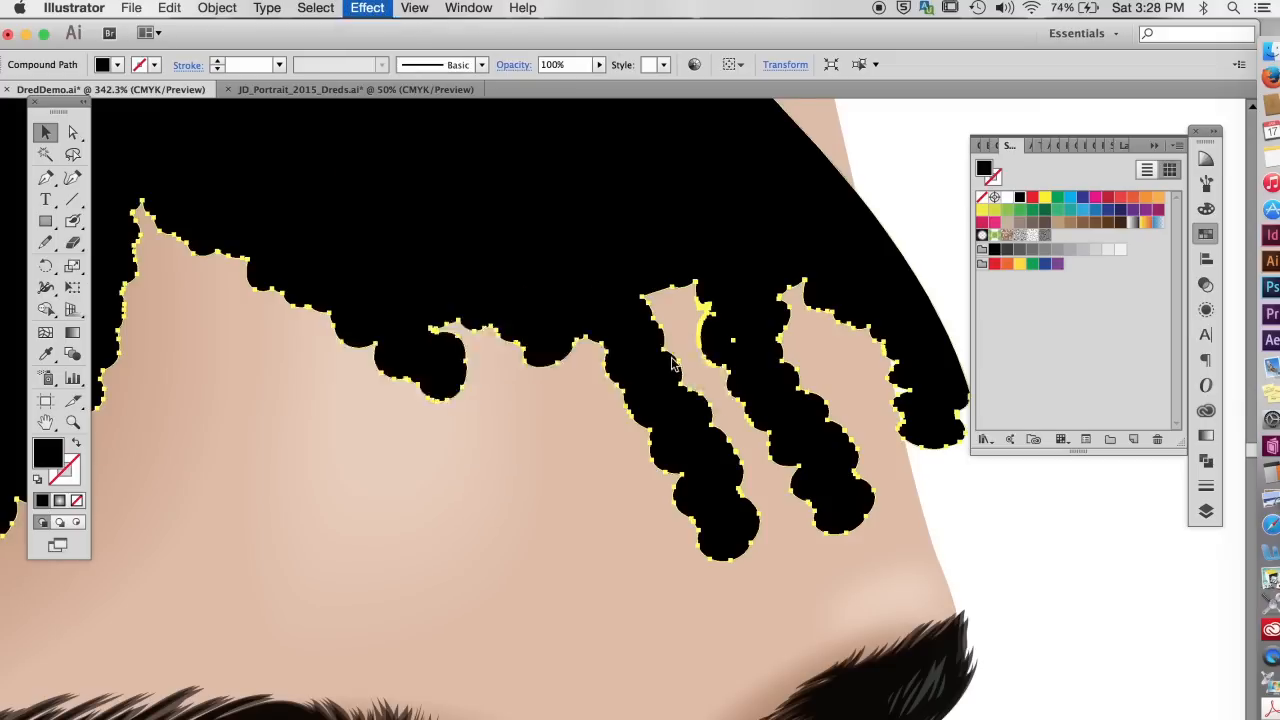
Step: Set the blurred fringe strip to 45% opacity with the Multiply blending mode as a shadow on the forehead
{"action": "left_click", "coordinate": [1206, 284]}
{"action": "left_click", "coordinate": [1174, 169]}
{"action": "left_click_drag", "start_coordinate": [1176, 186], "coordinate": [1131, 186]}
{"action": "left_click", "coordinate": [1056, 170]}
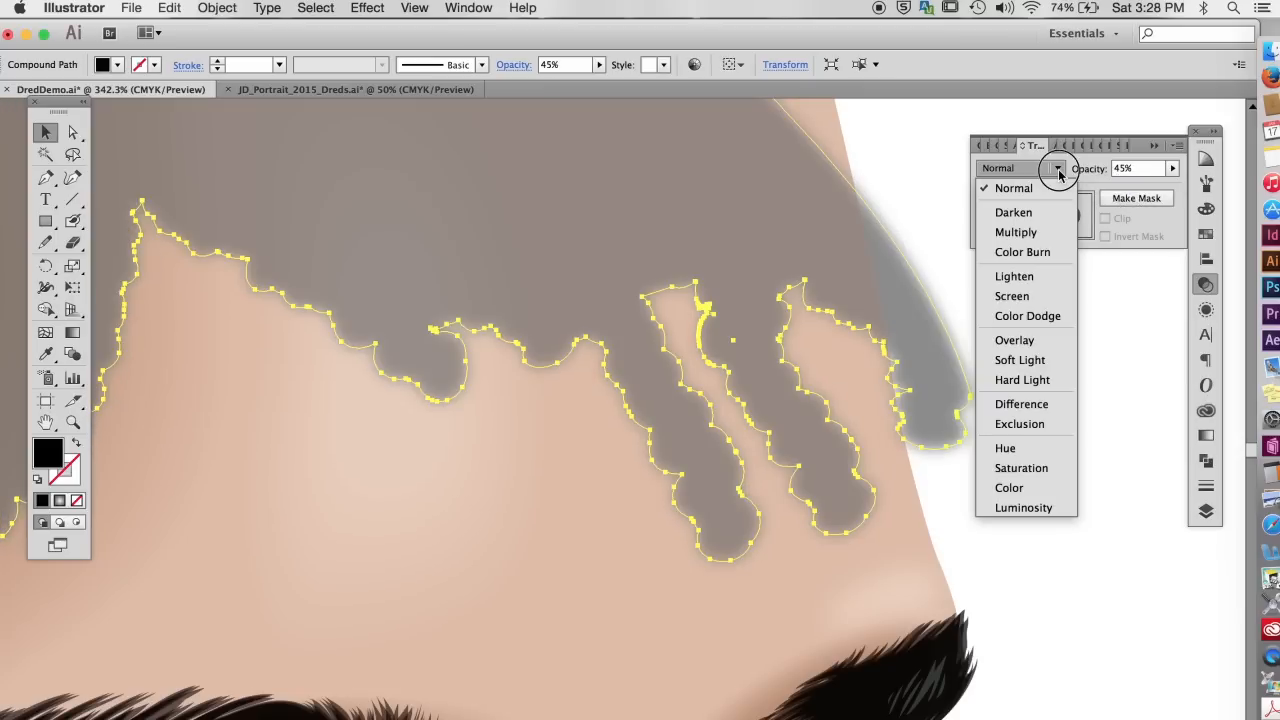
{"action": "left_click", "coordinate": [1033, 232]}
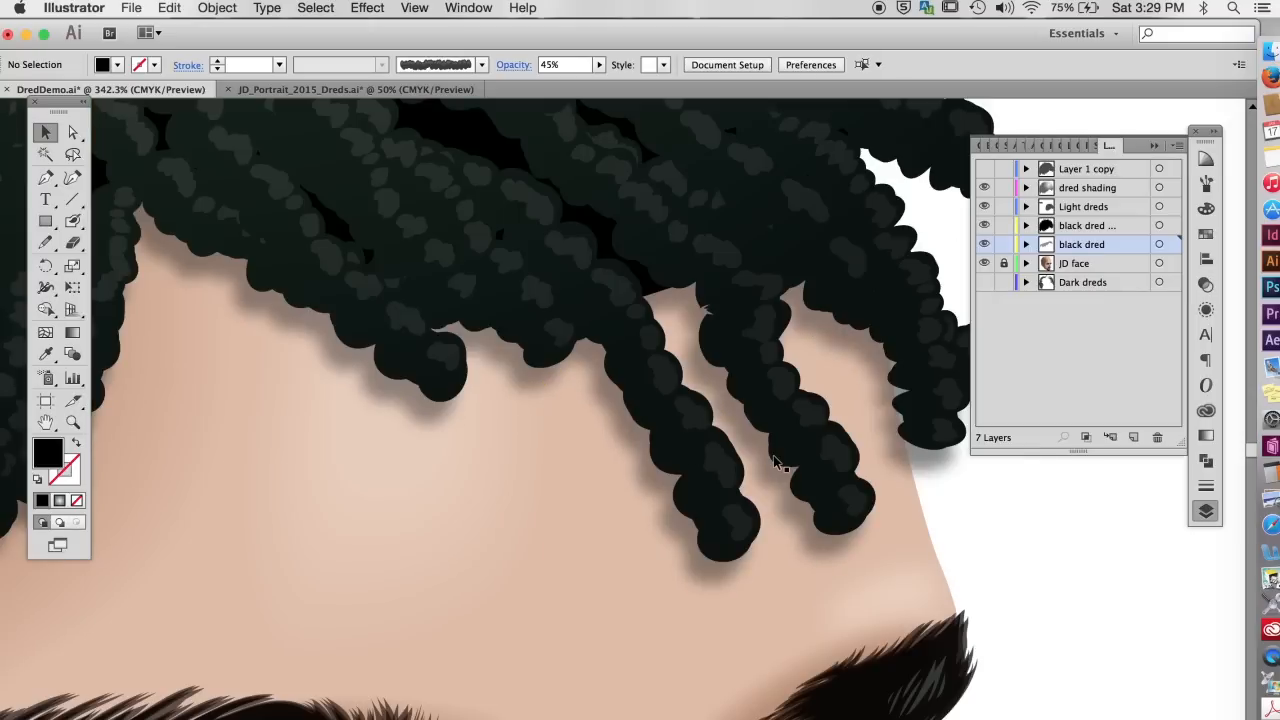
{"action": "left_click_drag", "start_coordinate": [957, 471], "coordinate": [800, 457]}
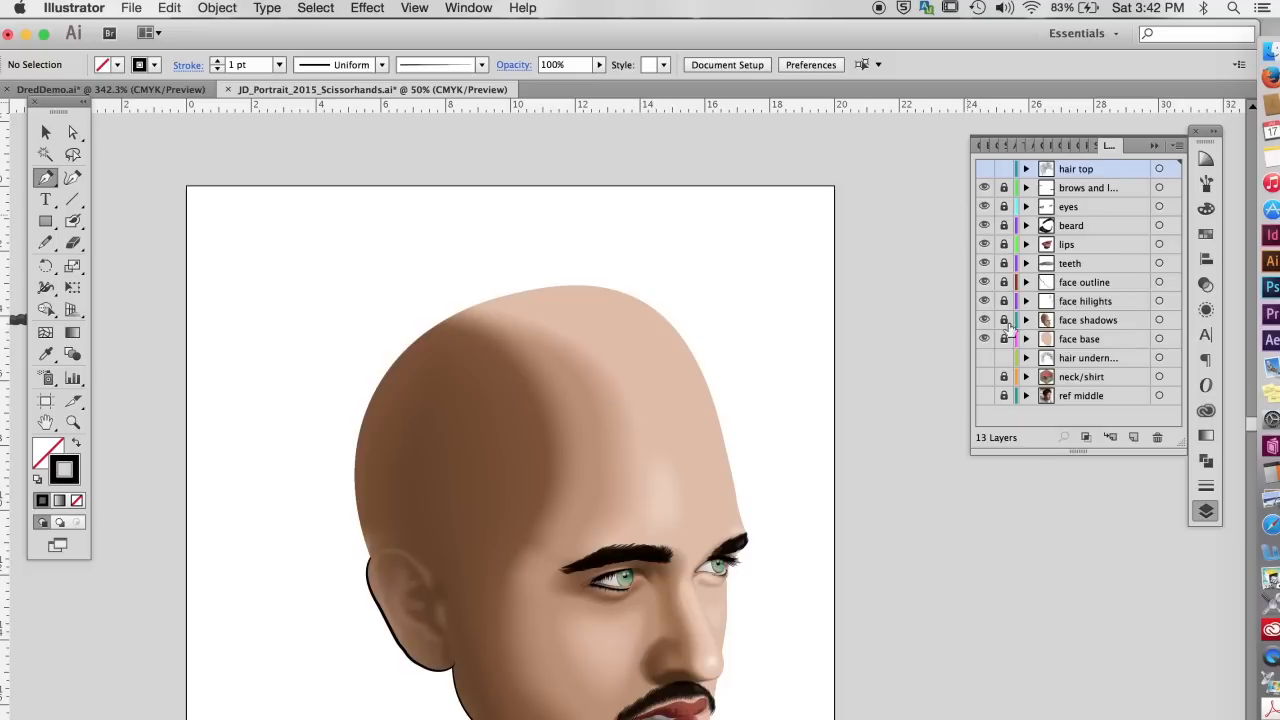
Step: In the Scissorhands portrait, show the underneath hair layer and add a slightly smaller, rotated copy of all its strands
{"action": "left_click", "coordinate": [984, 358]}
{"action": "key", "text": "v"}
{"action": "key", "text": "super+a"}
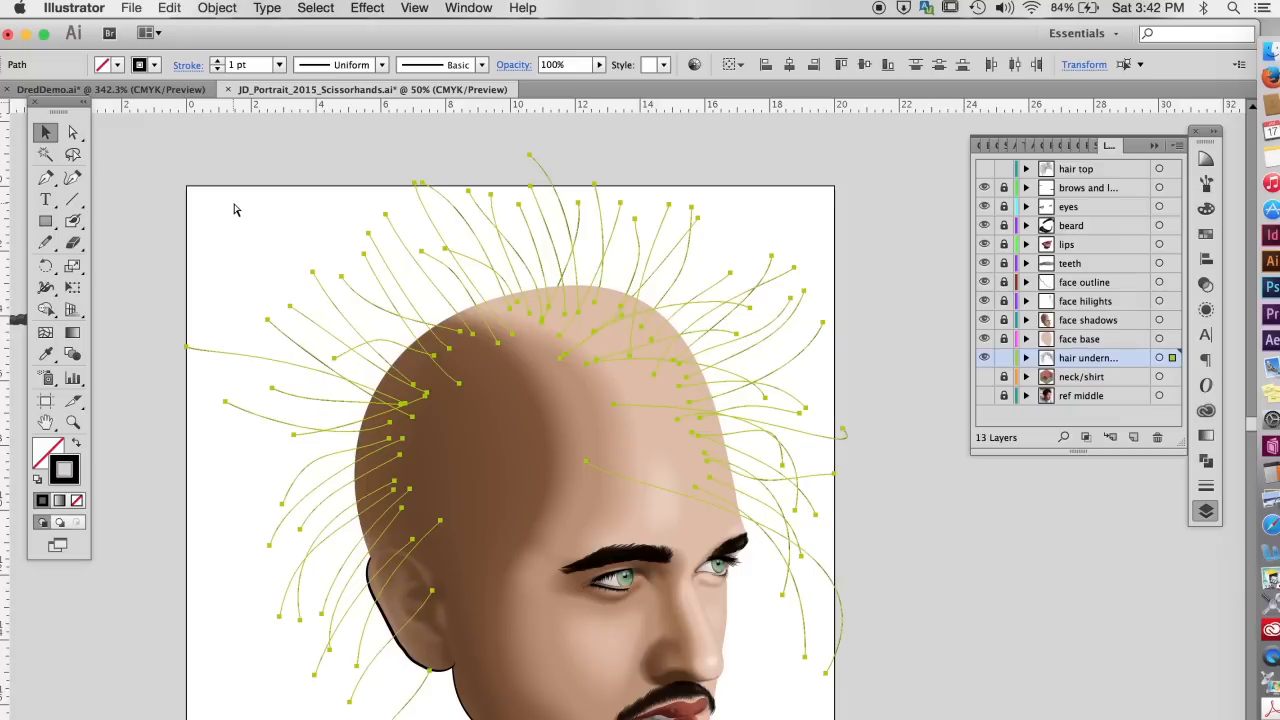
{"action": "left_click", "coordinate": [72, 265]}
{"action": "left_click_drag", "start_coordinate": [817, 149], "coordinate": [784, 203]}
{"action": "left_click", "coordinate": [45, 265]}
{"action": "left_click_drag", "start_coordinate": [778, 260], "coordinate": [766, 234]}
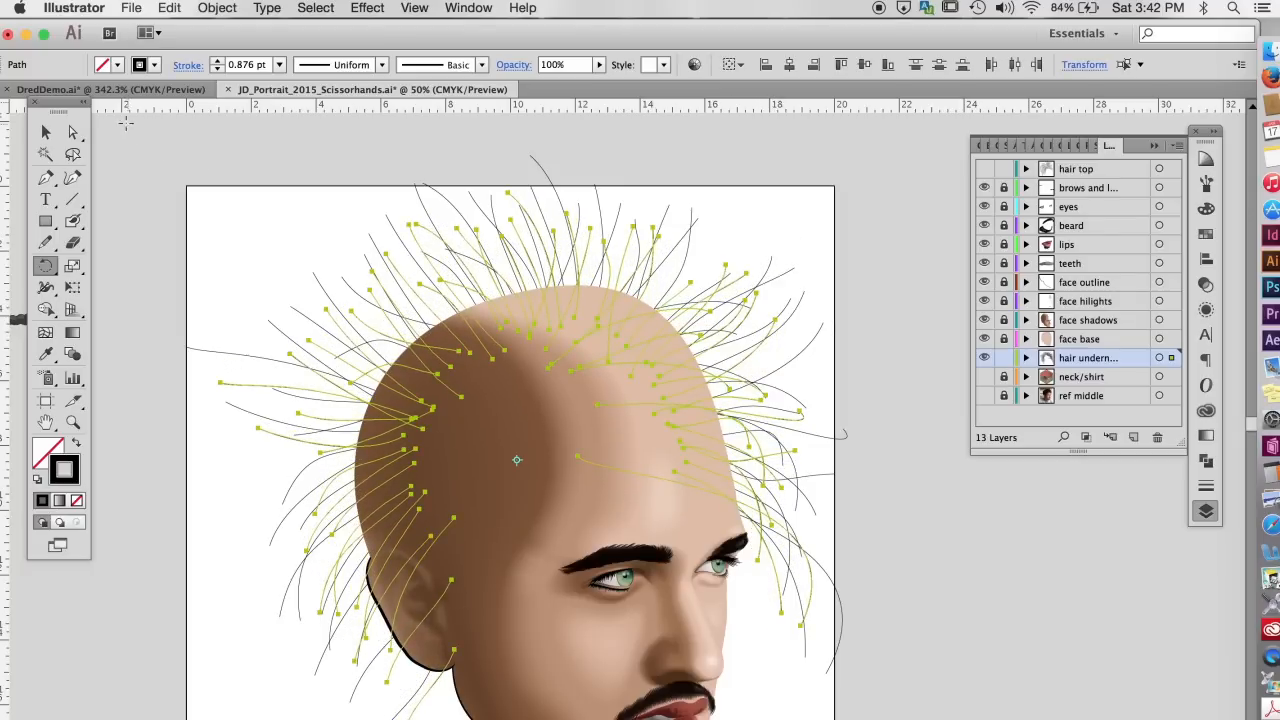
{"action": "left_click", "coordinate": [45, 132]}
{"action": "left_click", "coordinate": [234, 186]}
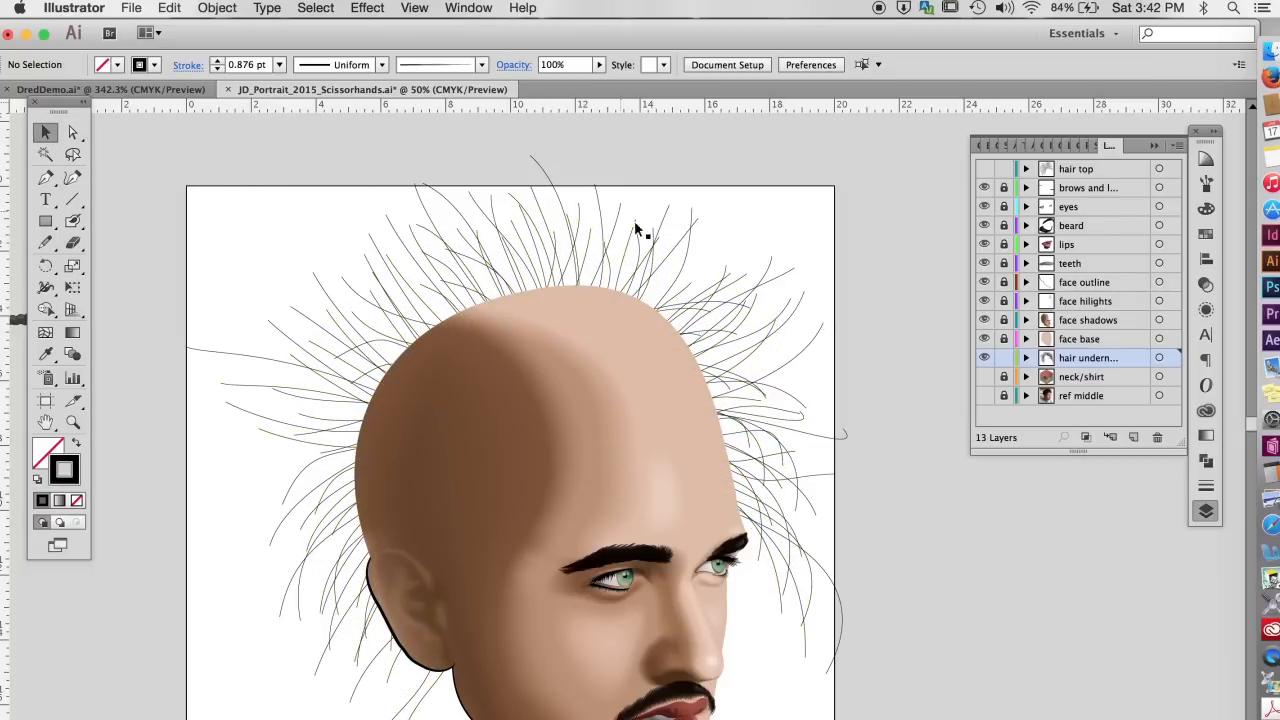
Step: Show only the "hair top" strands for the hair and add a copy of them rotated slightly counterclockwise
{"action": "key", "text": "super+3"}
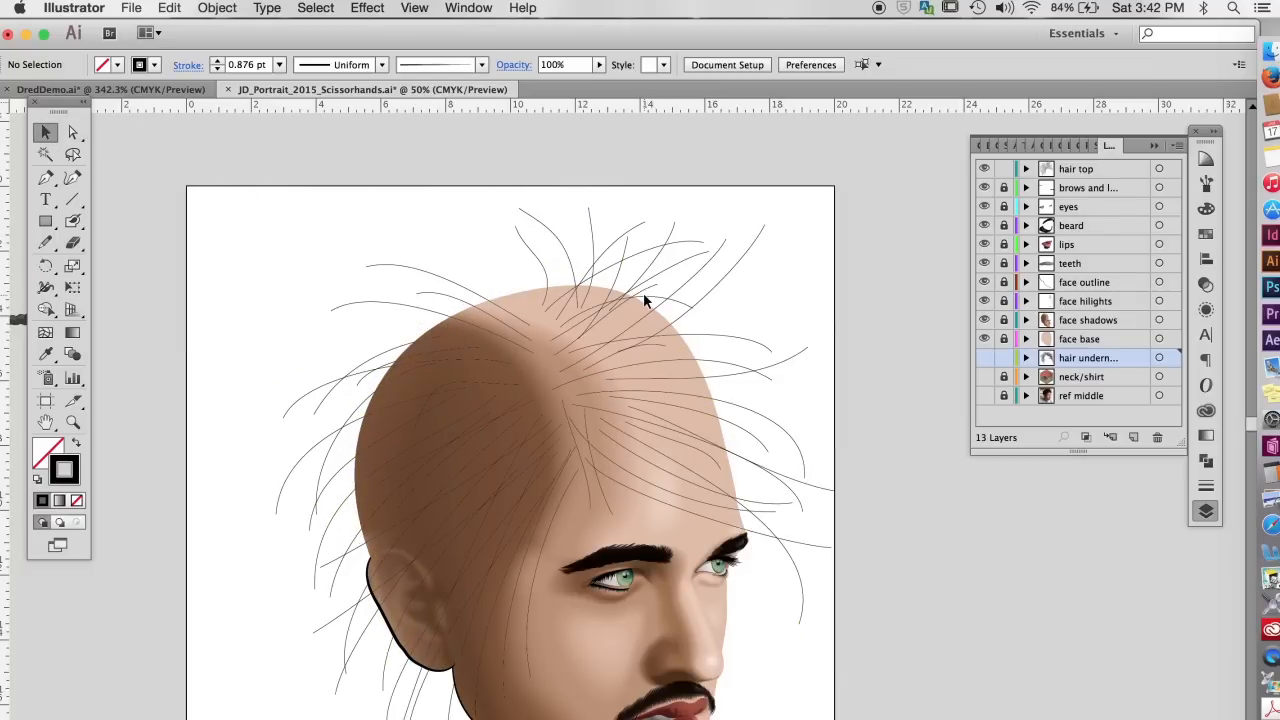
{"action": "left_click", "coordinate": [643, 292]}
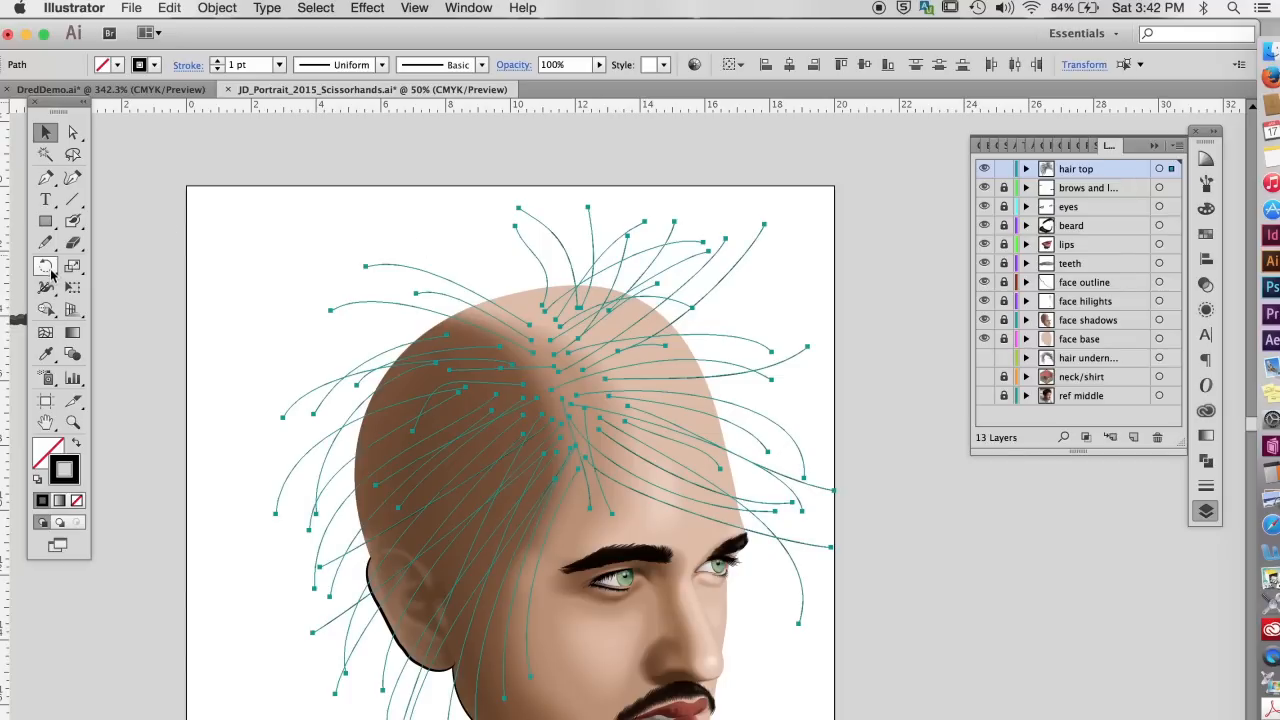
{"action": "left_click", "coordinate": [48, 268]}
{"action": "left_click_drag", "start_coordinate": [811, 214], "coordinate": [766, 185]}
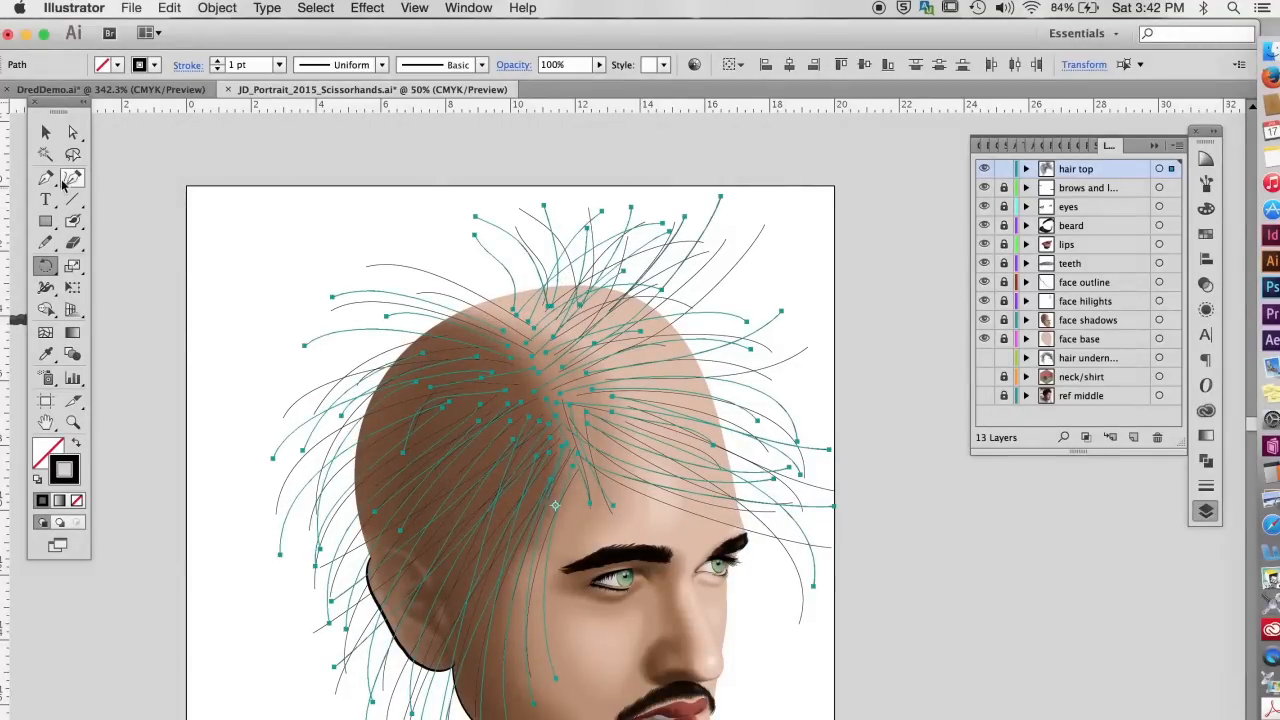
Step: Add a slightly enlarged copy of the top hair strands and rotate it slightly clockwise
{"action": "left_click", "coordinate": [77, 264]}
{"action": "left_click_drag", "start_coordinate": [597, 328], "coordinate": [623, 349]}
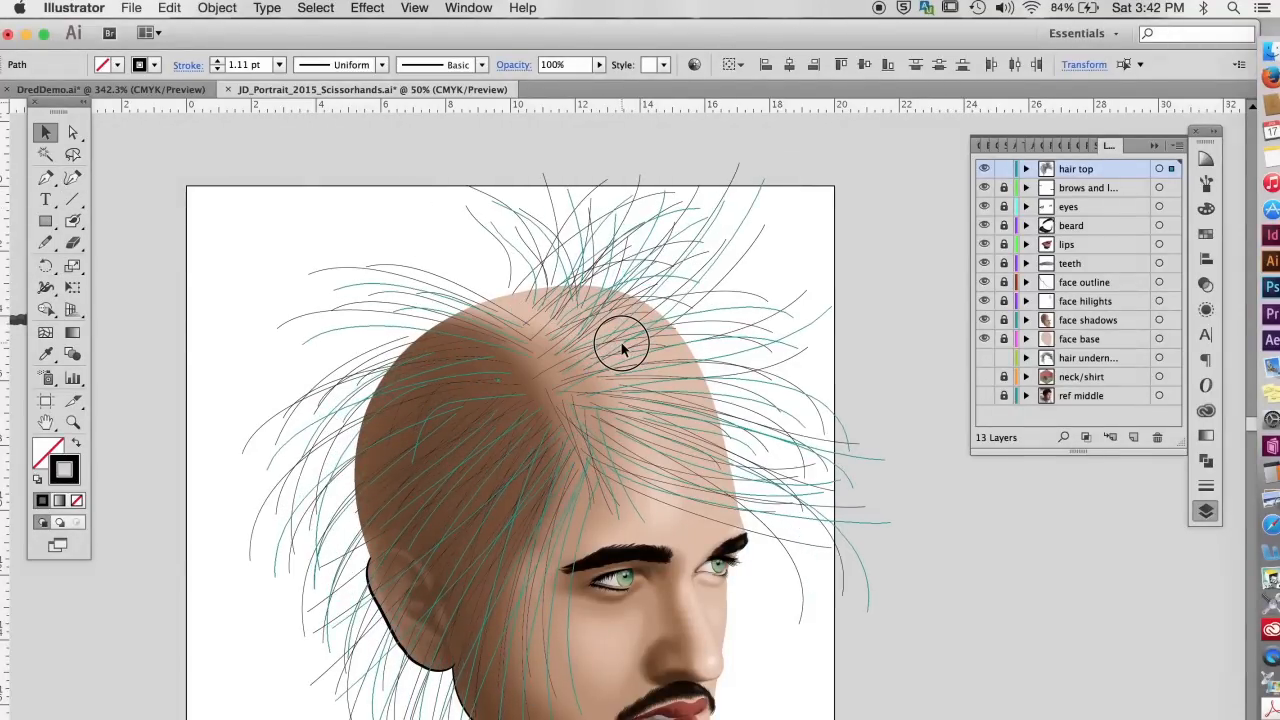
{"action": "left_click", "coordinate": [46, 268]}
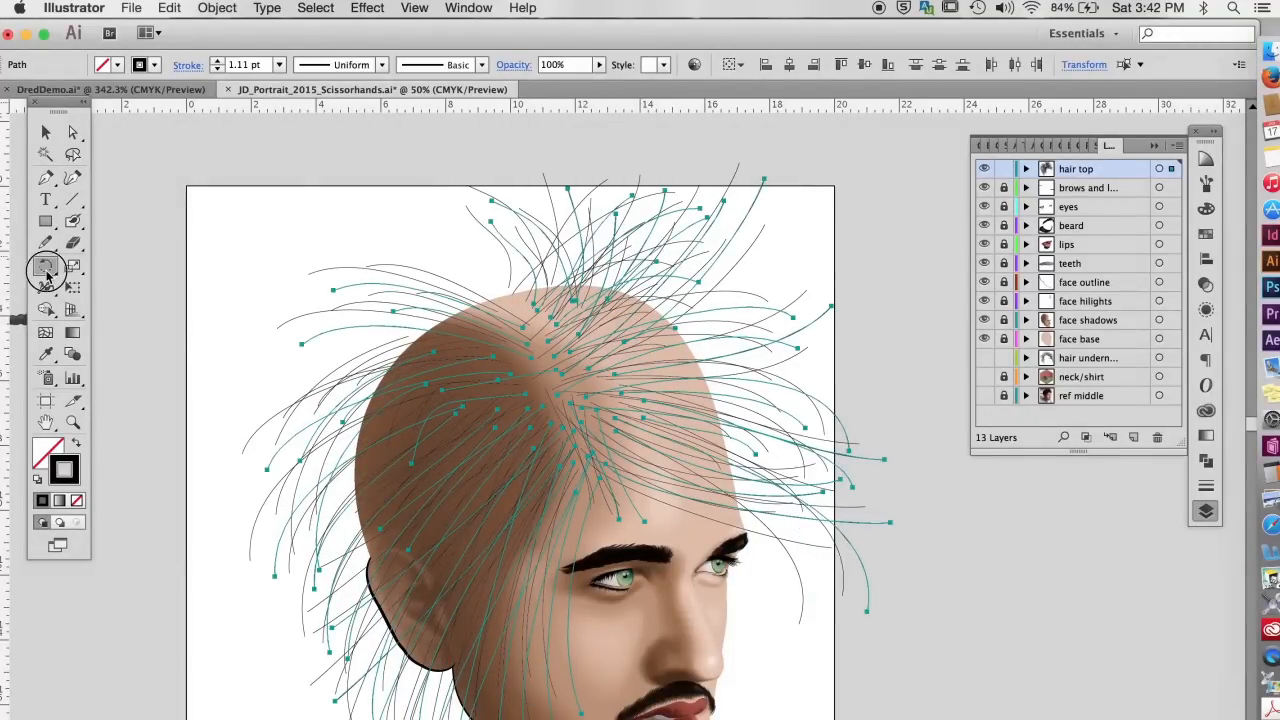
{"action": "left_click_drag", "start_coordinate": [780, 263], "coordinate": [674, 283]}
{"action": "left_click", "coordinate": [45, 131]}
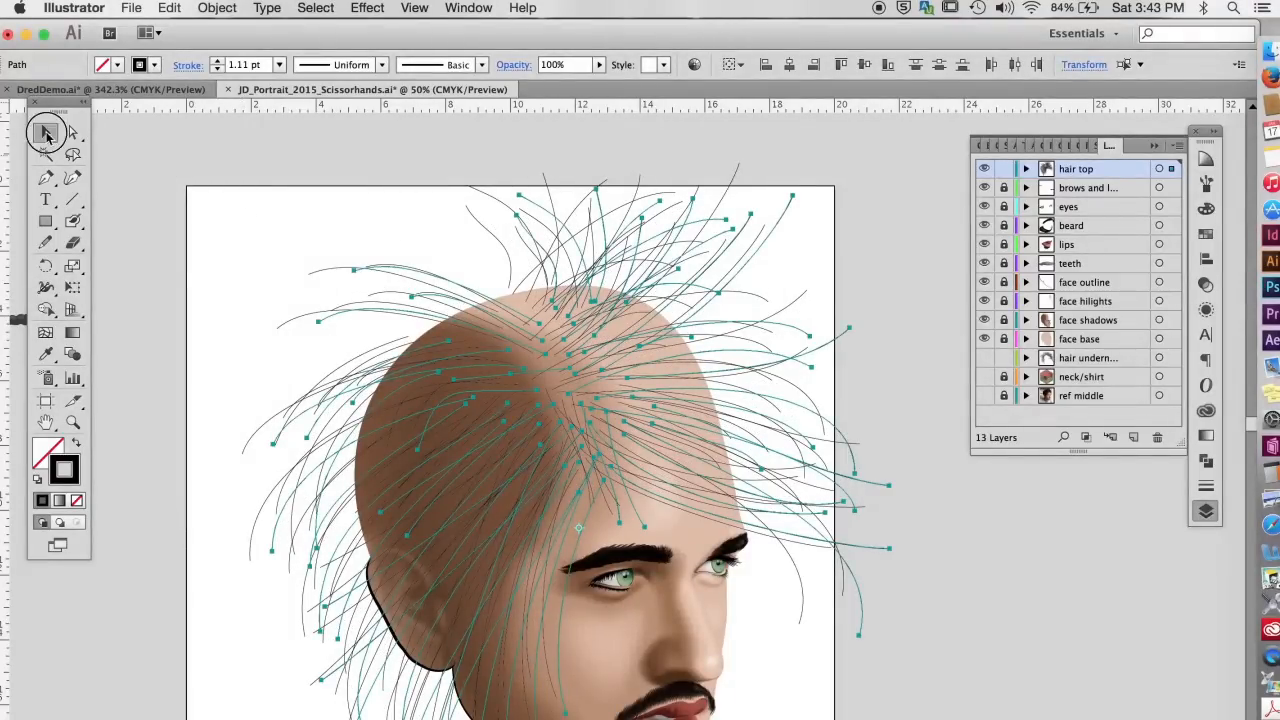
{"action": "left_click", "coordinate": [423, 223]}
Step: Draw a long, thin tapering triangle about 12 in long above the artboard and give it a black fill without stroke
{"action": "left_click", "coordinate": [46, 177]}
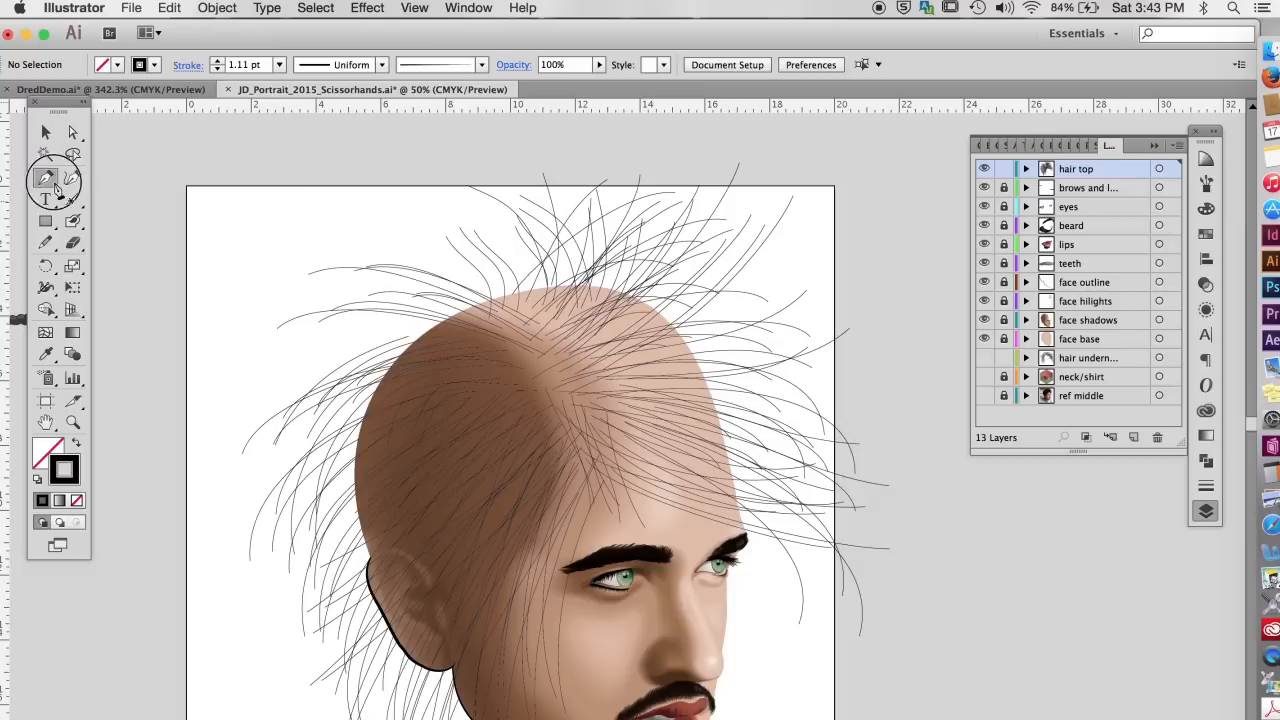
{"action": "left_click", "coordinate": [344, 131]}
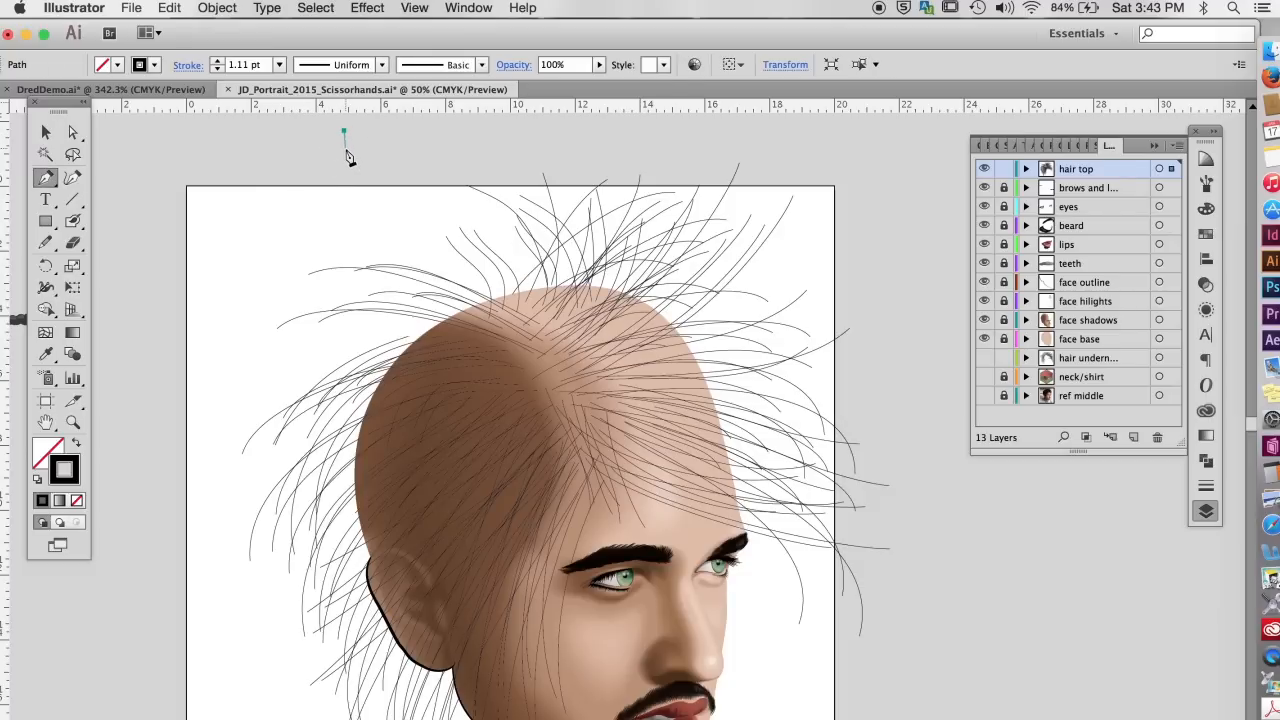
{"action": "left_click", "coordinate": [344, 147]}
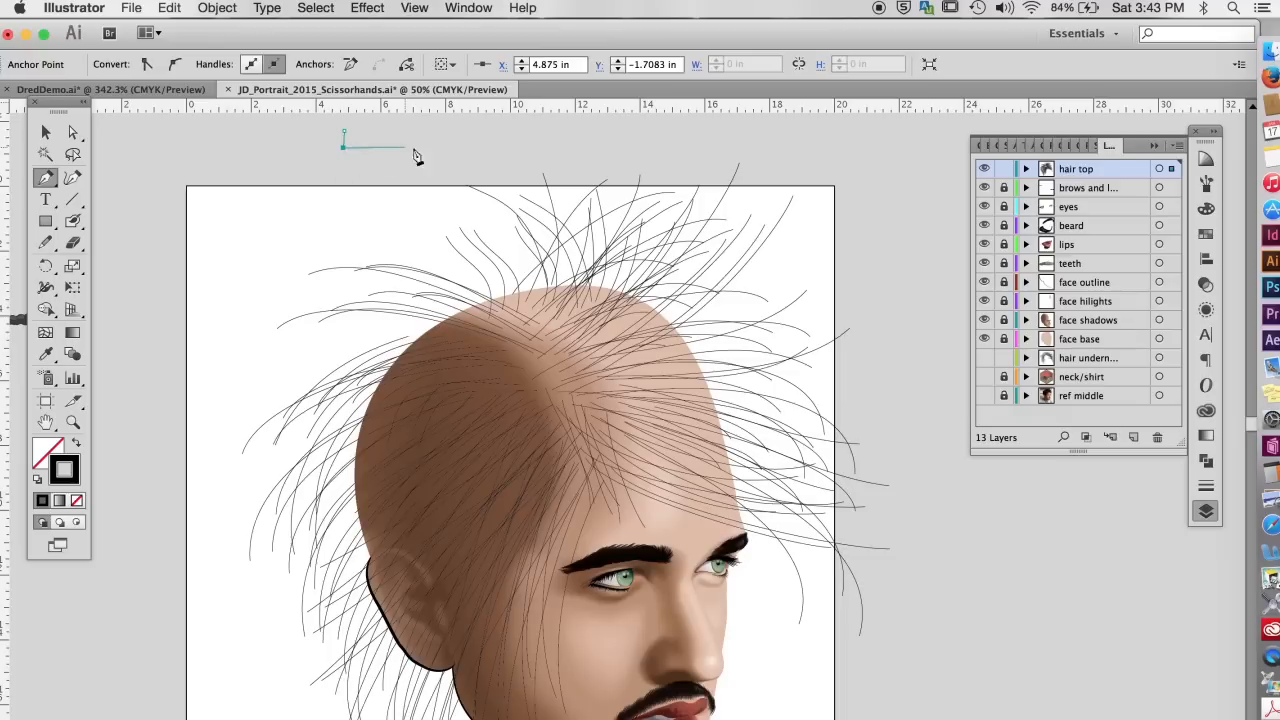
{"action": "left_click", "coordinate": [734, 147]}
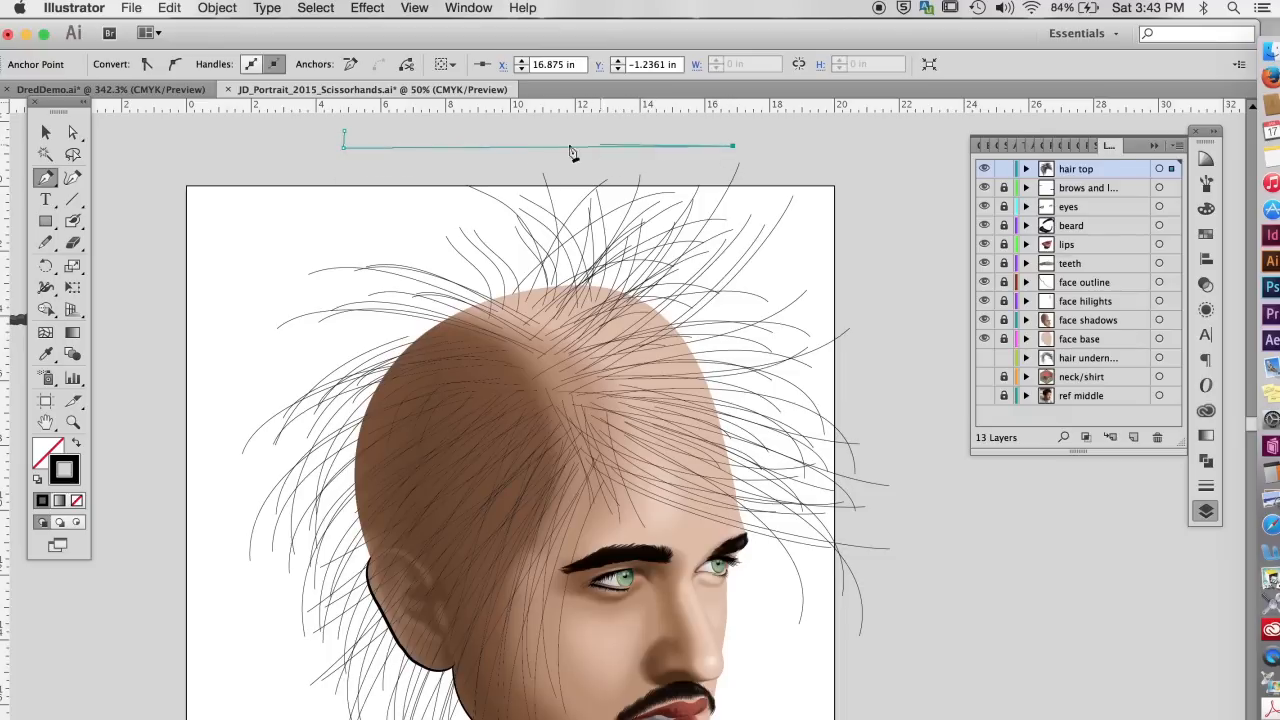
{"action": "left_click", "coordinate": [344, 131]}
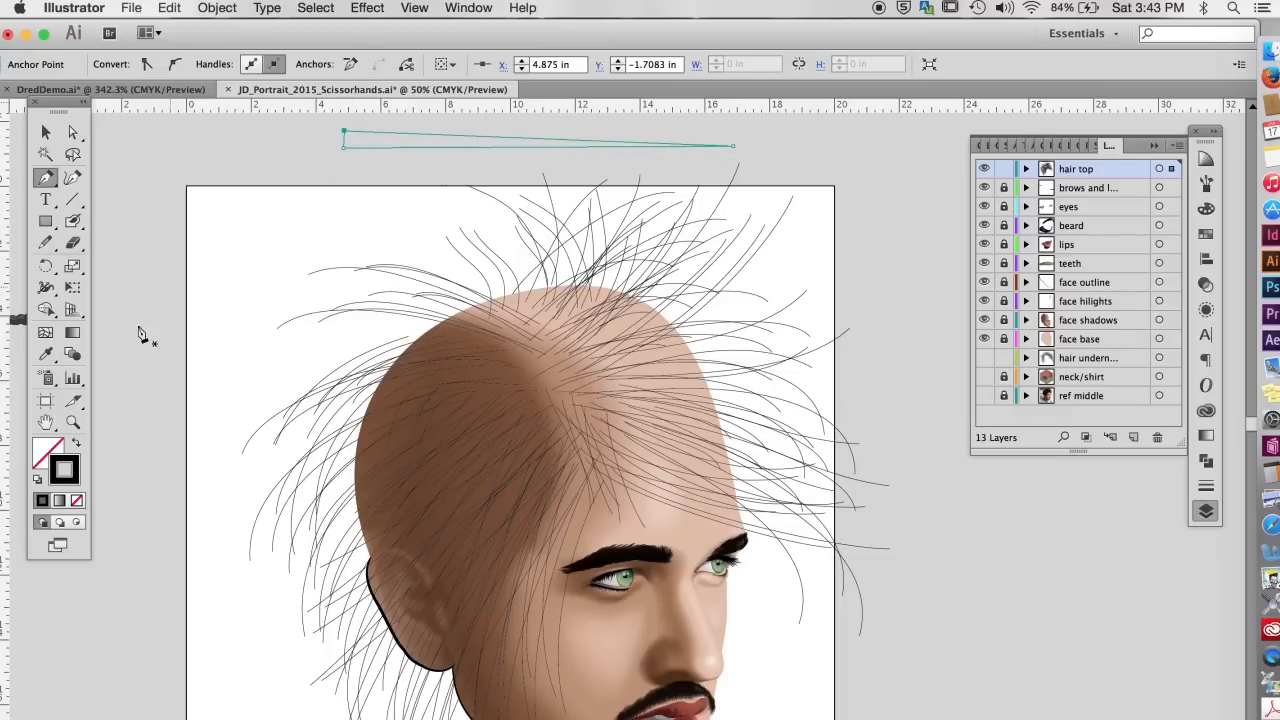
{"action": "left_click", "coordinate": [76, 443]}
Step: Create an Art Brush from the tapered triangle with default options and apply the "scissorhands" brush to the top hair strands
{"action": "key", "text": "v"}
{"action": "left_click", "coordinate": [1206, 184]}
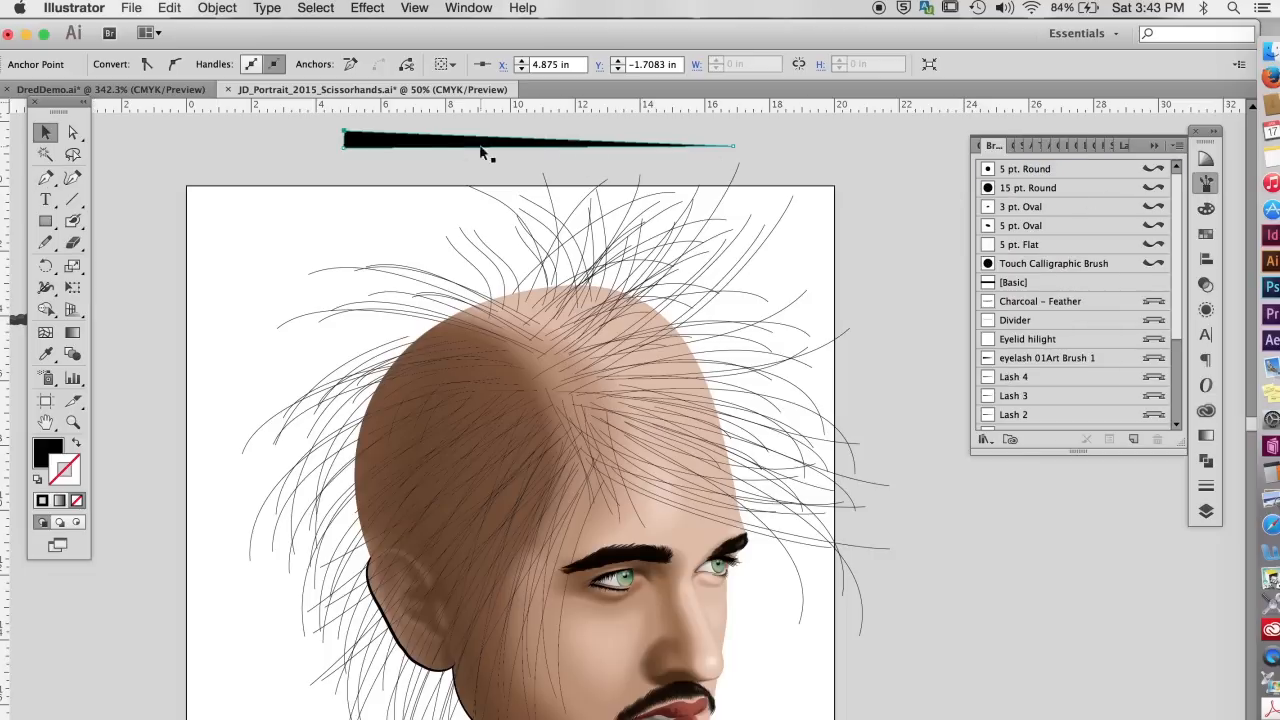
{"action": "mouse_move", "coordinate": [389, 151]}
{"action": "left_mouse_down"}
{"action": "mouse_move", "coordinate": [606, 206]}
{"action": "mouse_move", "coordinate": [1046, 357]}
{"action": "mouse_move", "coordinate": [1055, 345]}
{"action": "left_mouse_up"}
{"action": "left_click", "coordinate": [524, 455]}
{"action": "left_click", "coordinate": [675, 538]}
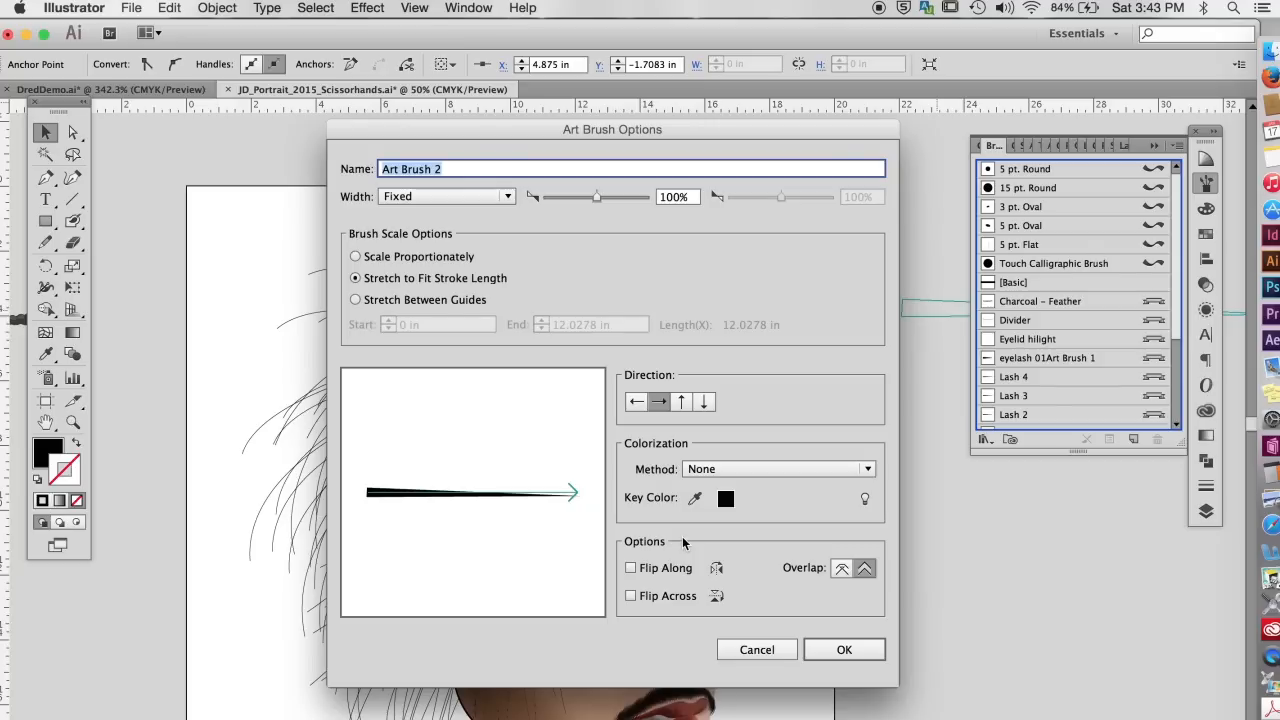
{"action": "left_click", "coordinate": [844, 649]}
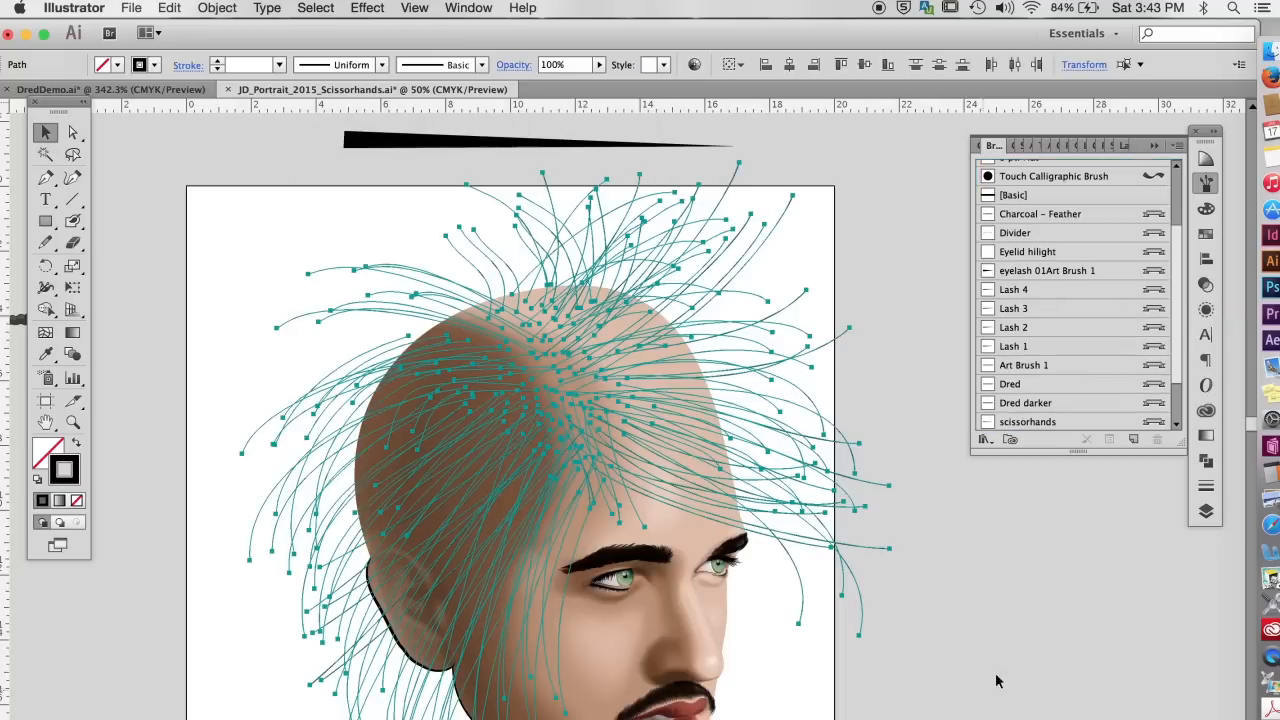
{"action": "left_click", "coordinate": [1046, 424]}
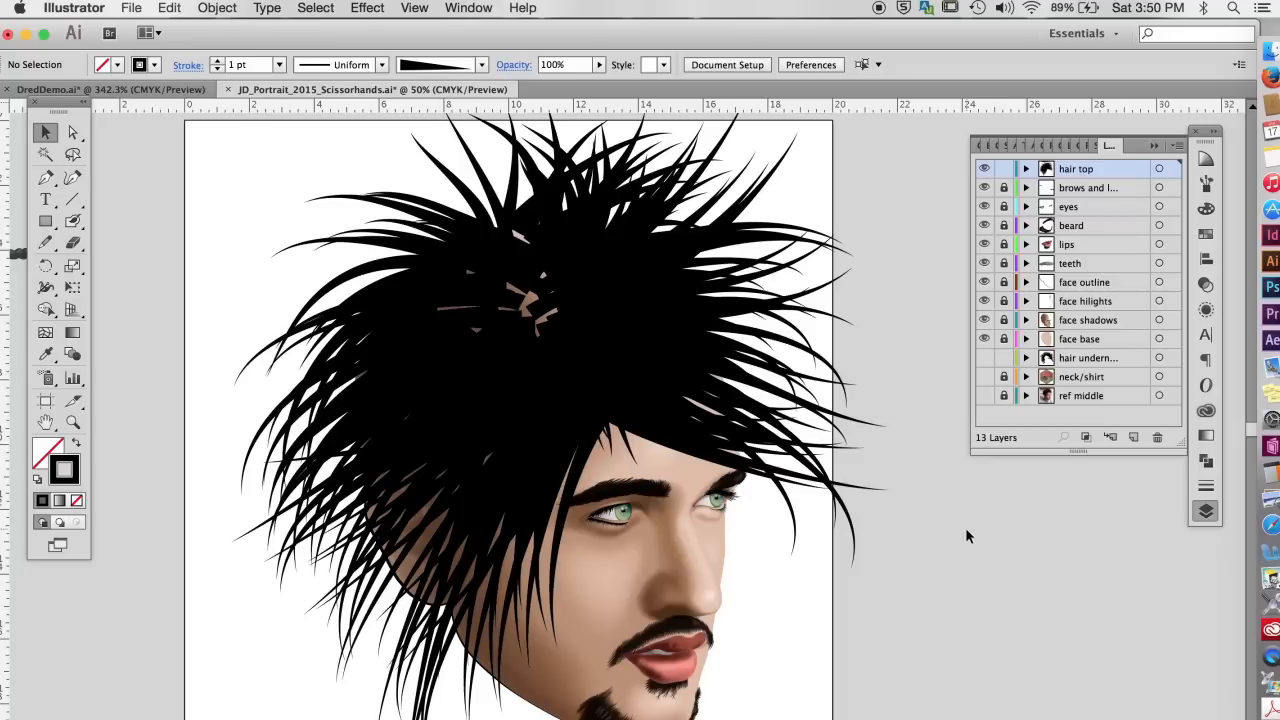
Step: Hide the face layers so only "hair top" shows, and expand the appearance of all its brushed strands
{"action": "left_click_drag", "start_coordinate": [984, 188], "coordinate": [986, 341]}
{"action": "key", "text": "super+a"}
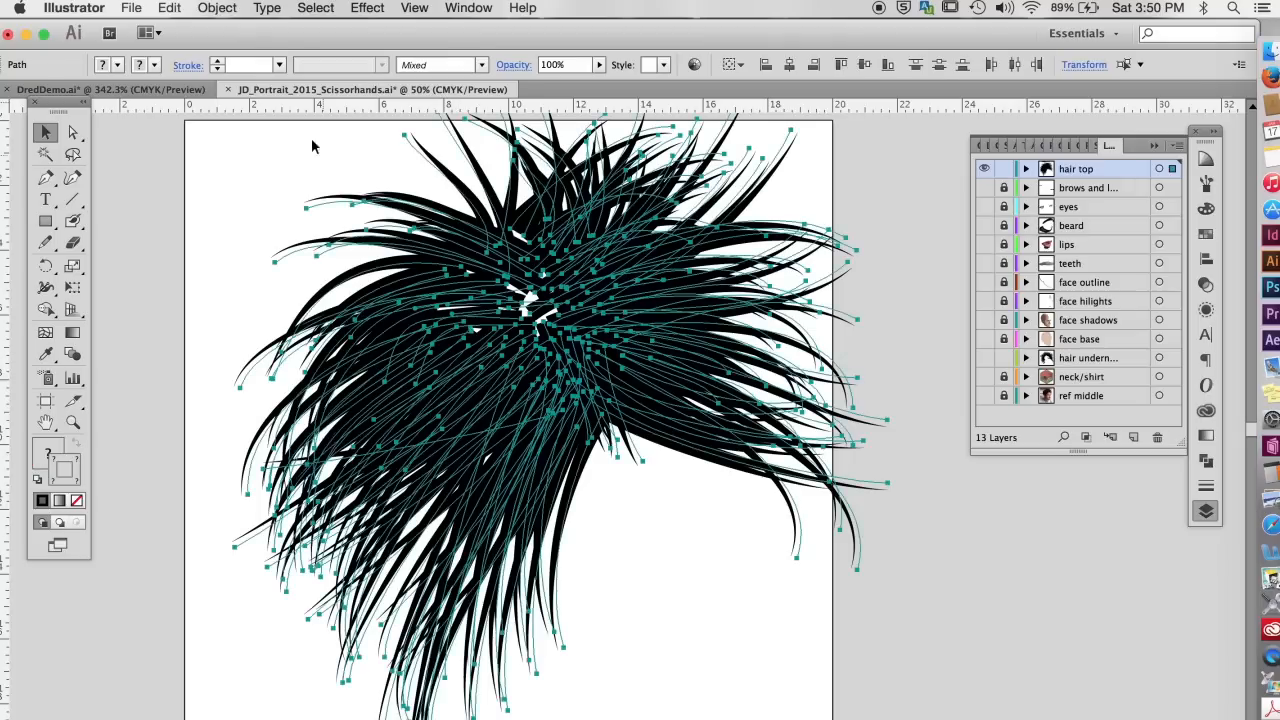
{"action": "left_click", "coordinate": [220, 8]}
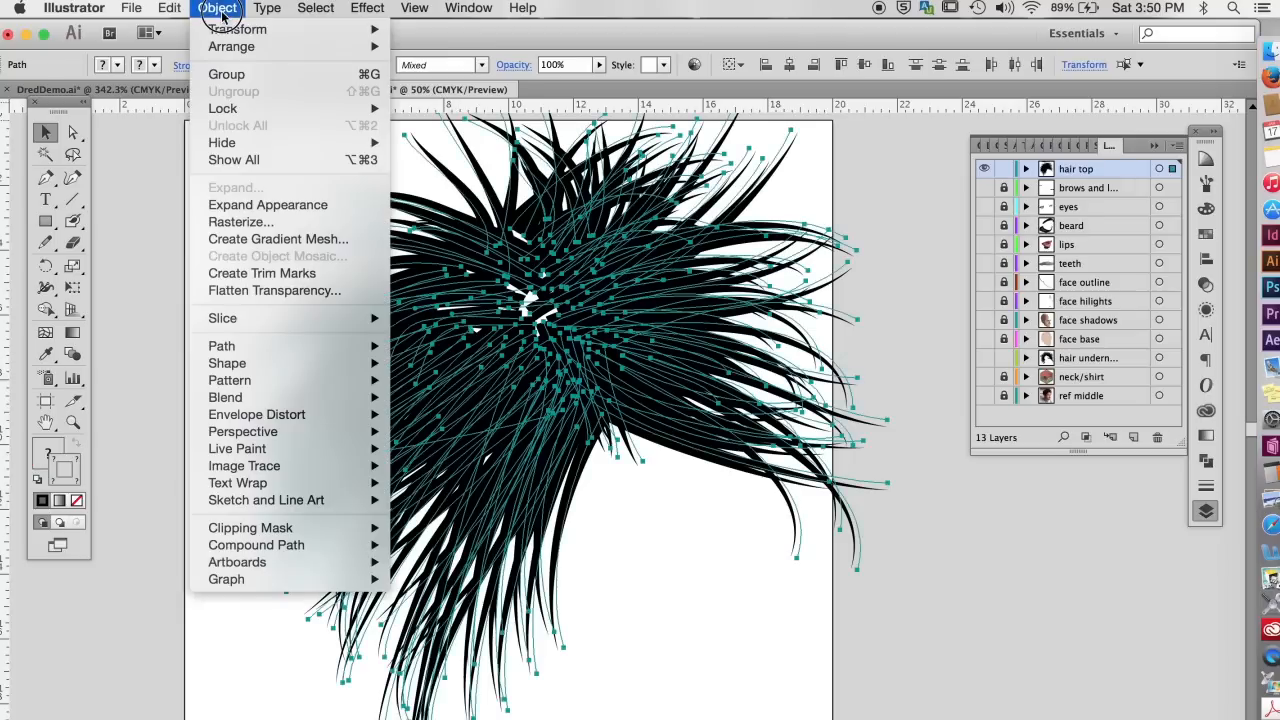
{"action": "left_click", "coordinate": [220, 205]}
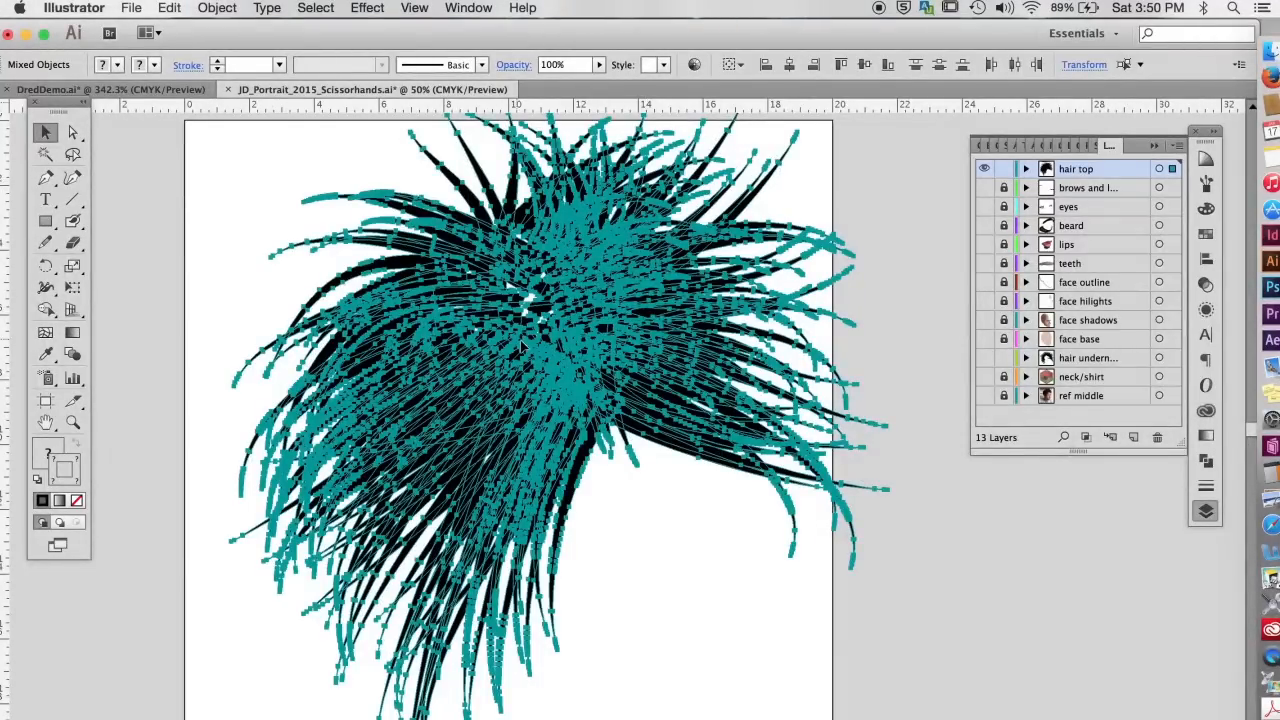
Step: Unite all the expanded strands on the "hair top" layer into a single black shape
{"action": "left_click", "coordinate": [1206, 460]}
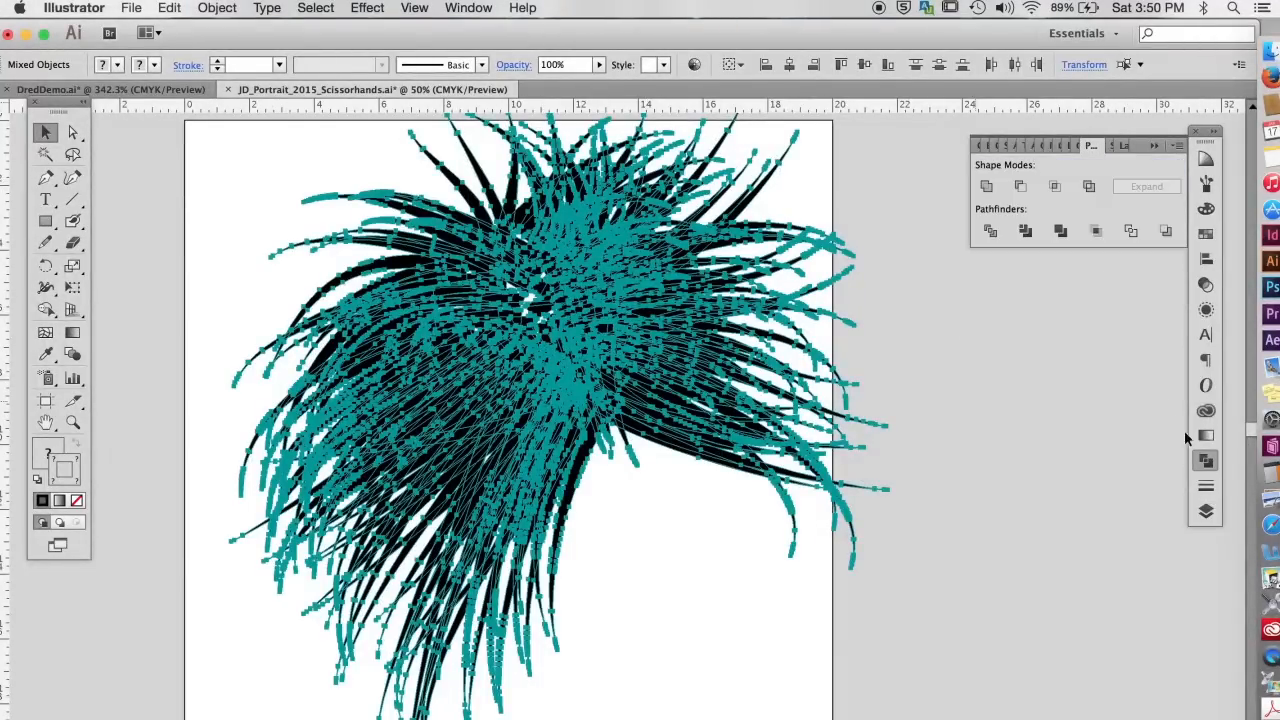
{"action": "left_click", "coordinate": [986, 187]}
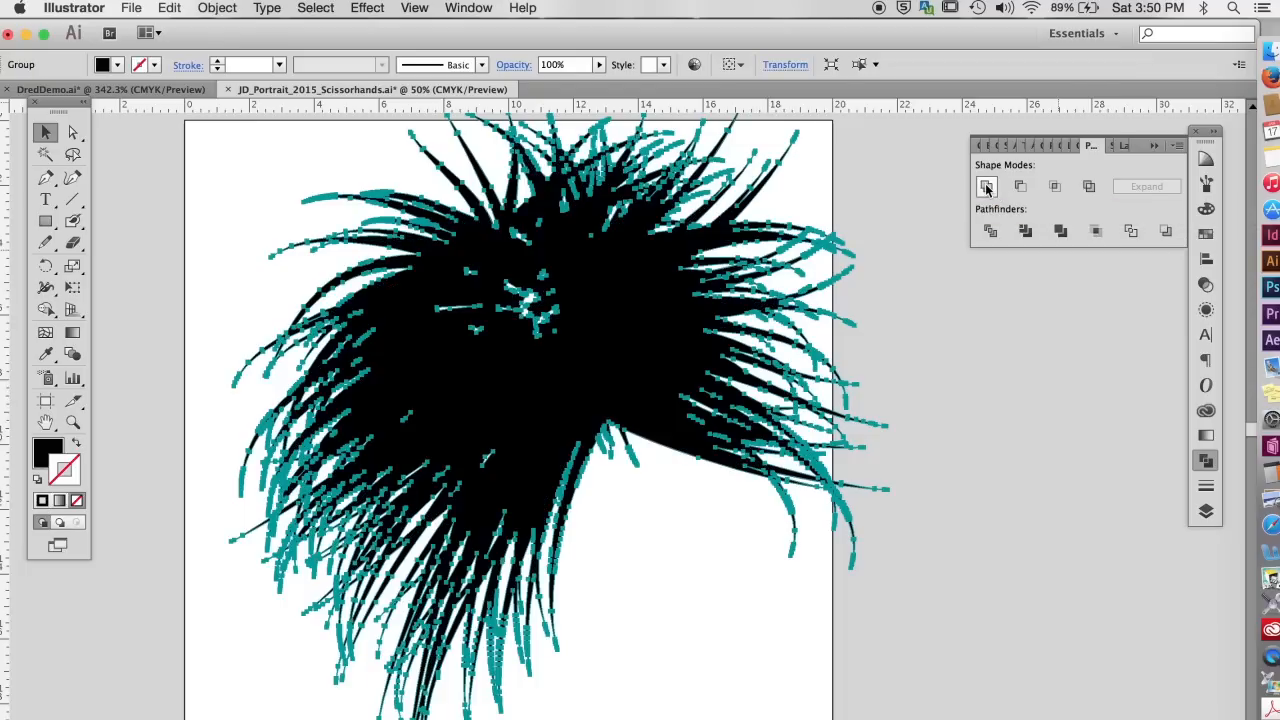
Step: Clear the stray fragments inside the united hair shape in outline view, and show the underneath hair layer with the top hair
{"action": "key", "text": "super+y"}
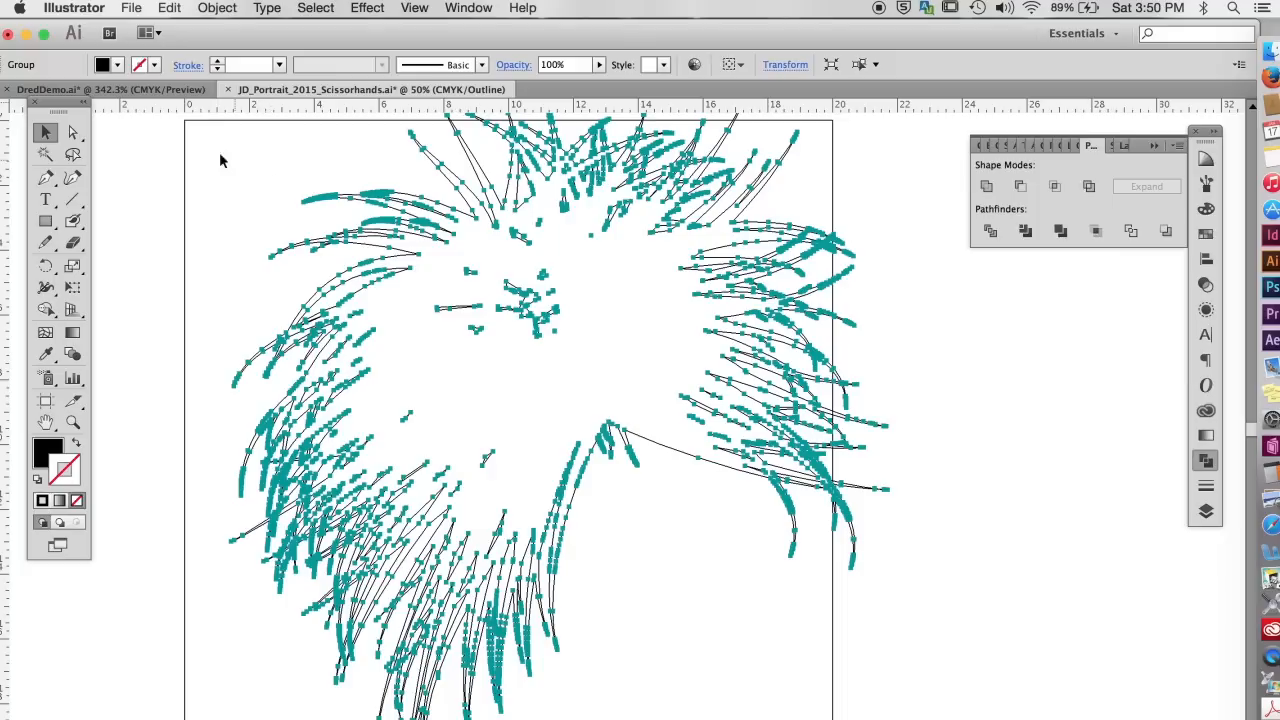
{"action": "key", "text": "a"}
{"action": "left_click", "coordinate": [456, 318]}
{"action": "left_click_drag", "start_coordinate": [558, 261], "coordinate": [514, 318]}
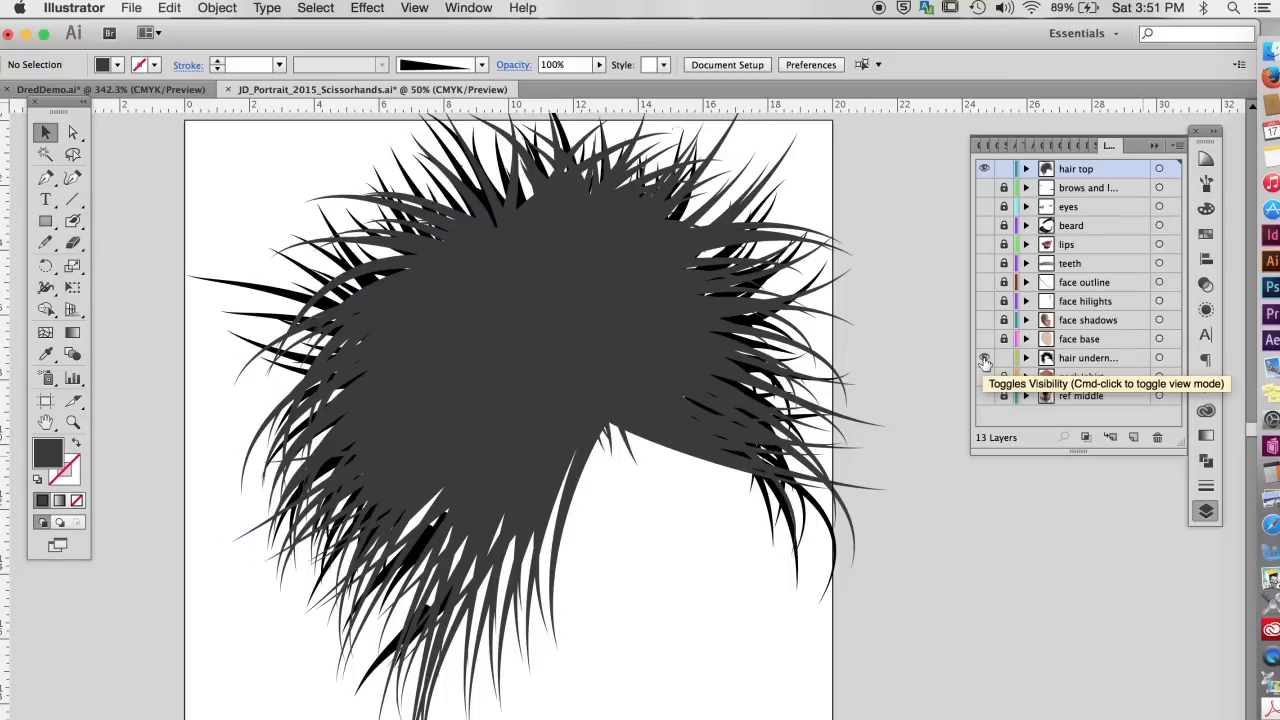
{"action": "left_click", "coordinate": [984, 359]}
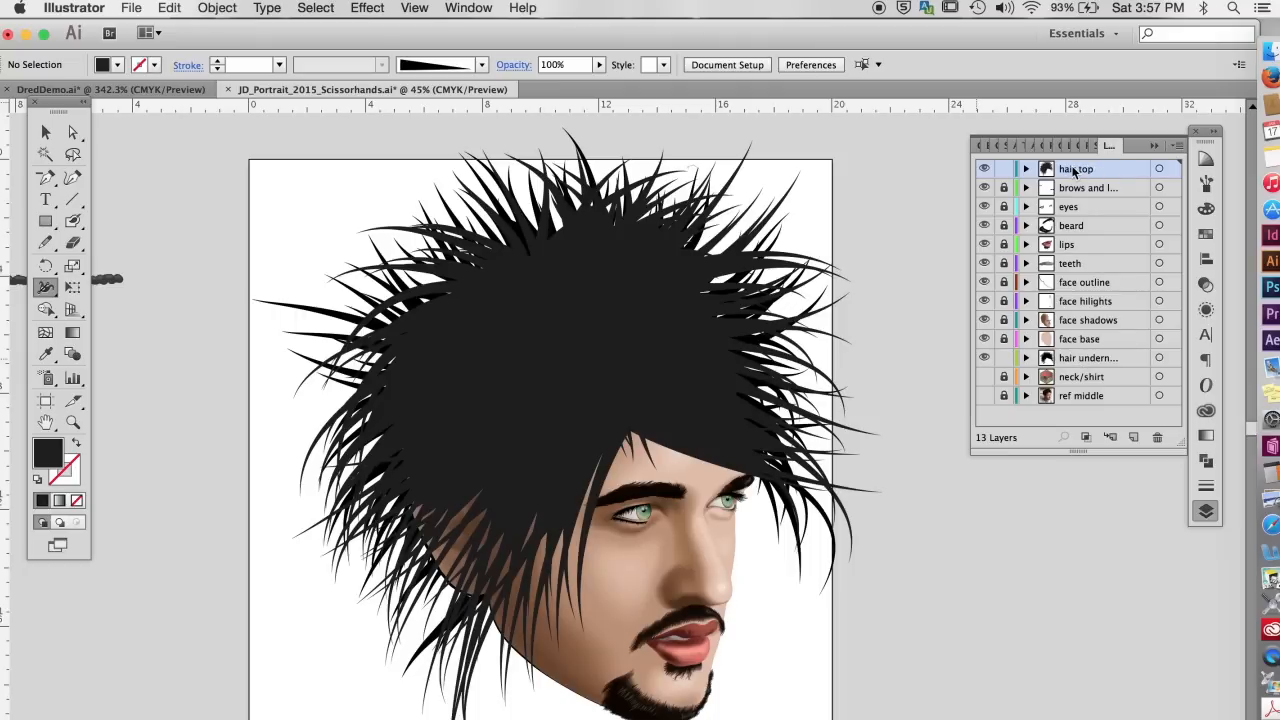
Step: Choose the Twirl tool and set its brush to 6 in wide and 6 in high
{"action": "left_click", "coordinate": [46, 288]}
{"action": "left_click_drag", "start_coordinate": [46, 288], "coordinate": [110, 331]}
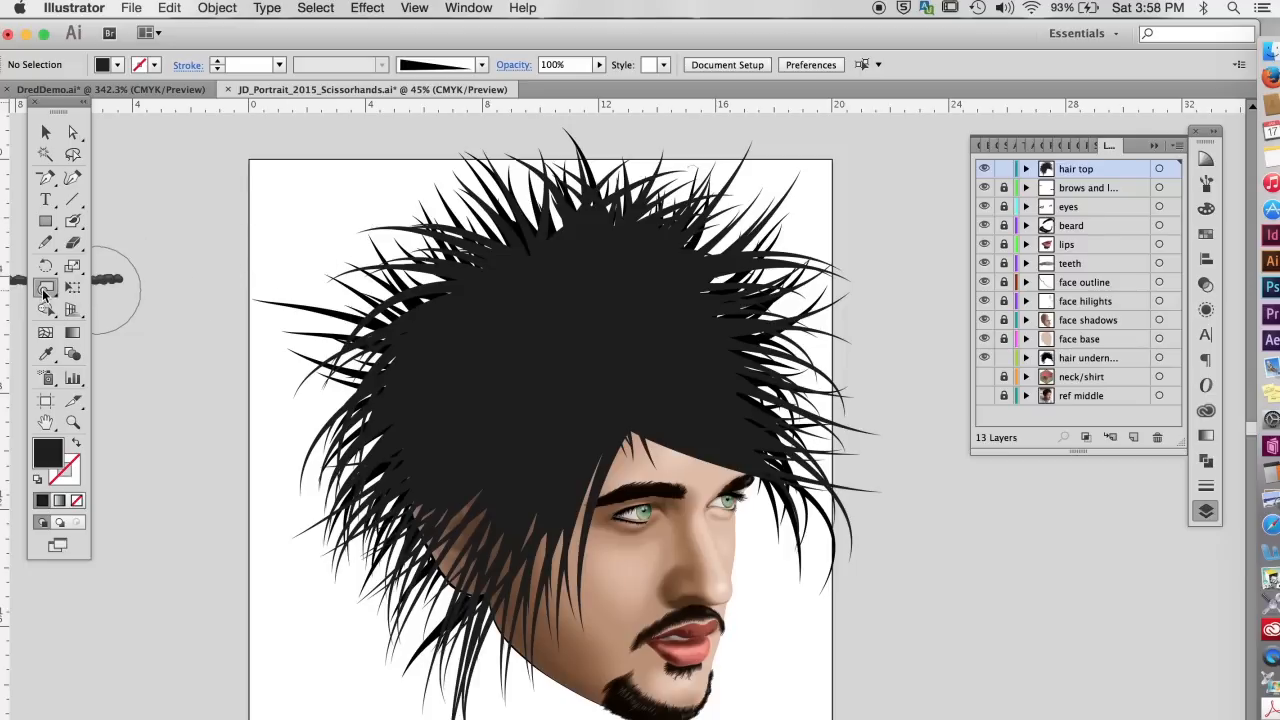
{"action": "double_click", "coordinate": [44, 290]}
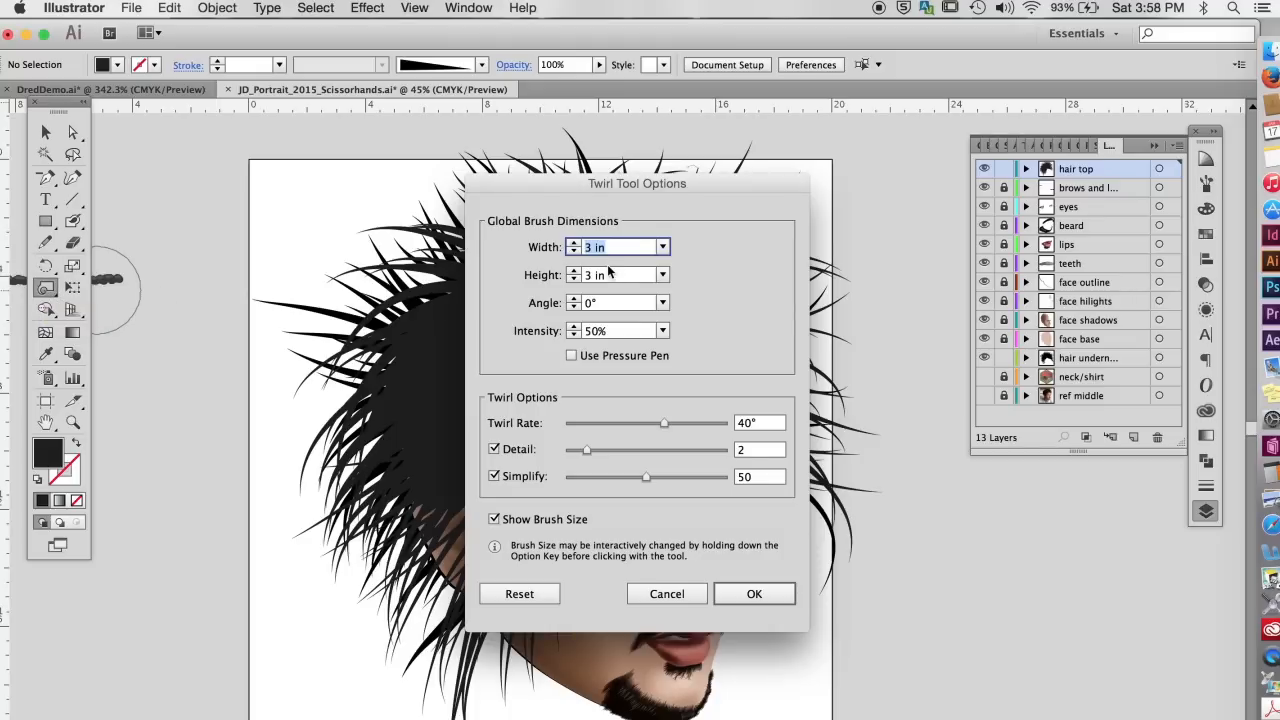
{"action": "type", "text": "6"}
{"action": "key", "text": "Tab"}
{"action": "type", "text": "6"}
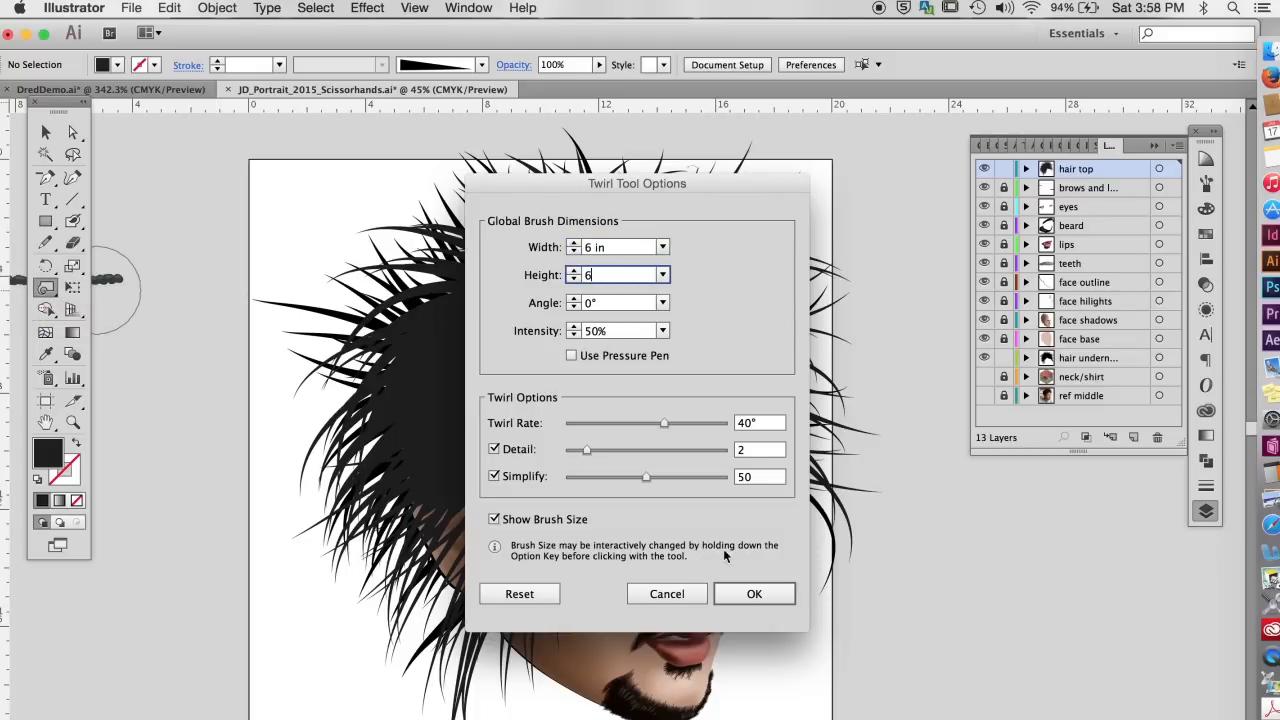
{"action": "left_click", "coordinate": [755, 594]}
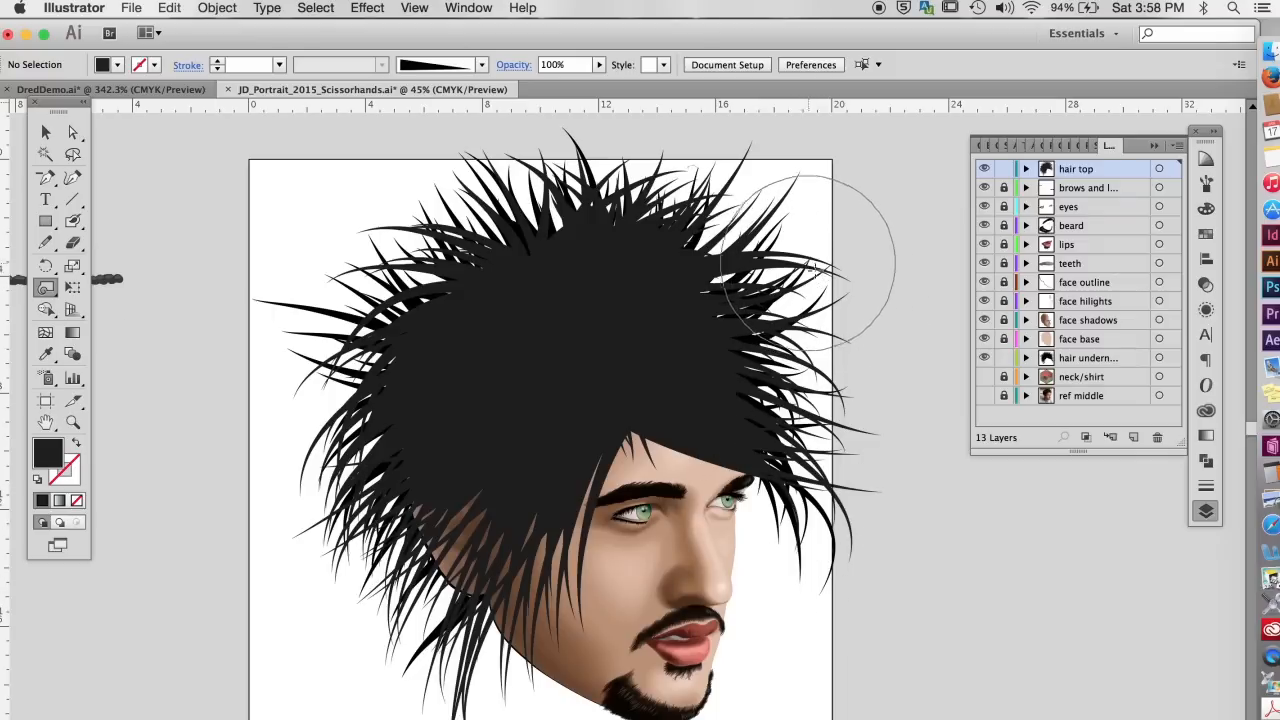
Step: Twirl the spiky strand ends all around the head, from both sides and the crown to the locks over the cheek and forehead
{"action": "mouse_move", "coordinate": [825, 300]}
{"action": "left_mouse_down"}
{"action": "mouse_move", "coordinate": [828, 345]}
{"action": "mouse_move", "coordinate": [808, 394]}
{"action": "left_mouse_up"}
{"action": "left_click_drag", "start_coordinate": [704, 217], "coordinate": [698, 212]}
{"action": "mouse_move", "coordinate": [462, 252]}
{"action": "left_mouse_down"}
{"action": "mouse_move", "coordinate": [434, 265]}
{"action": "mouse_move", "coordinate": [412, 252]}
{"action": "left_mouse_up"}
{"action": "left_click_drag", "start_coordinate": [322, 378], "coordinate": [318, 388]}
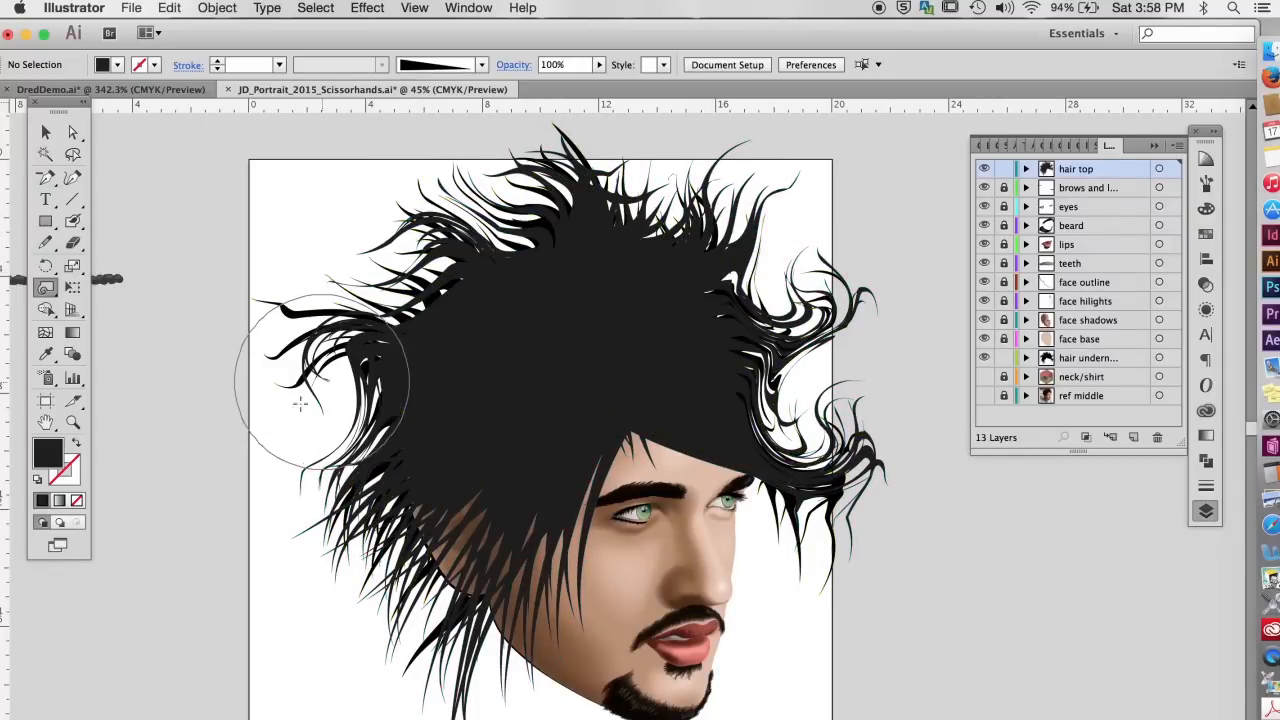
{"action": "left_click_drag", "start_coordinate": [302, 542], "coordinate": [322, 530]}
{"action": "left_click_drag", "start_coordinate": [440, 620], "coordinate": [445, 615]}
{"action": "left_click_drag", "start_coordinate": [626, 587], "coordinate": [626, 587]}
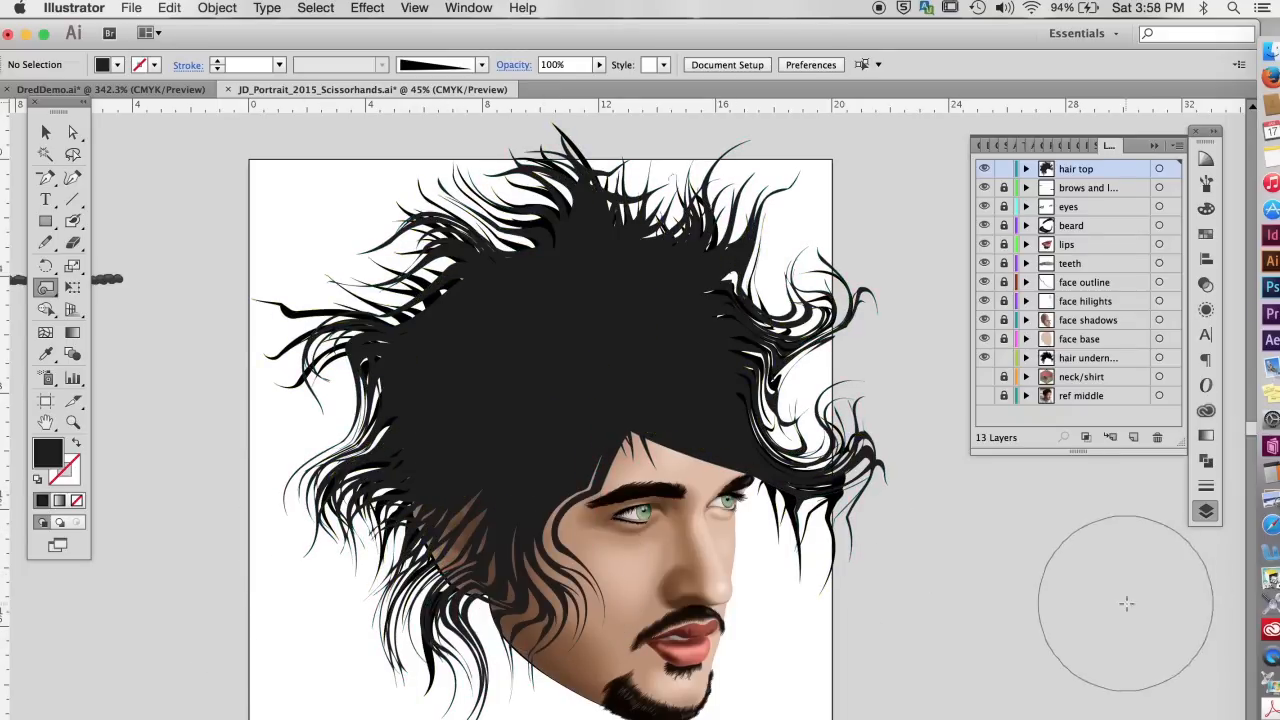
{"action": "left_click_drag", "start_coordinate": [690, 437], "coordinate": [690, 437]}
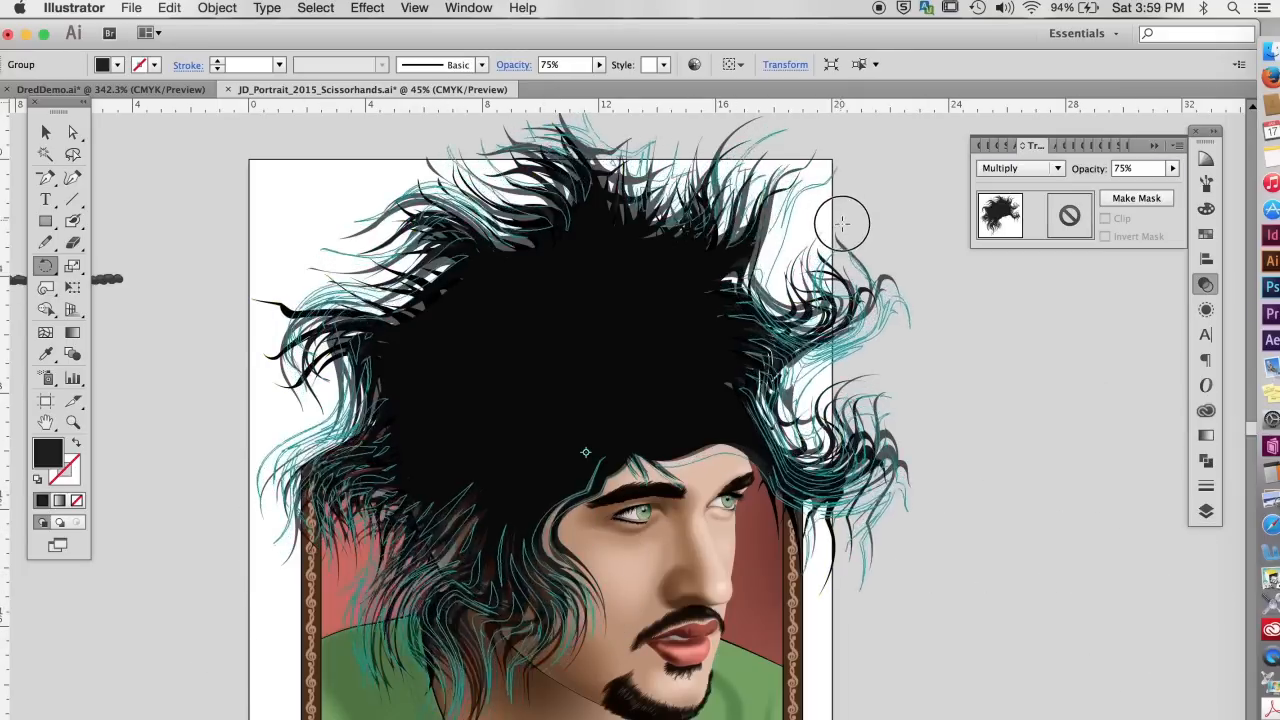
Step: Rotate the 75% opacity Multiply copy of the hair slightly clockwise about the head, and deselect it
{"action": "left_click_drag", "start_coordinate": [843, 214], "coordinate": [857, 271]}
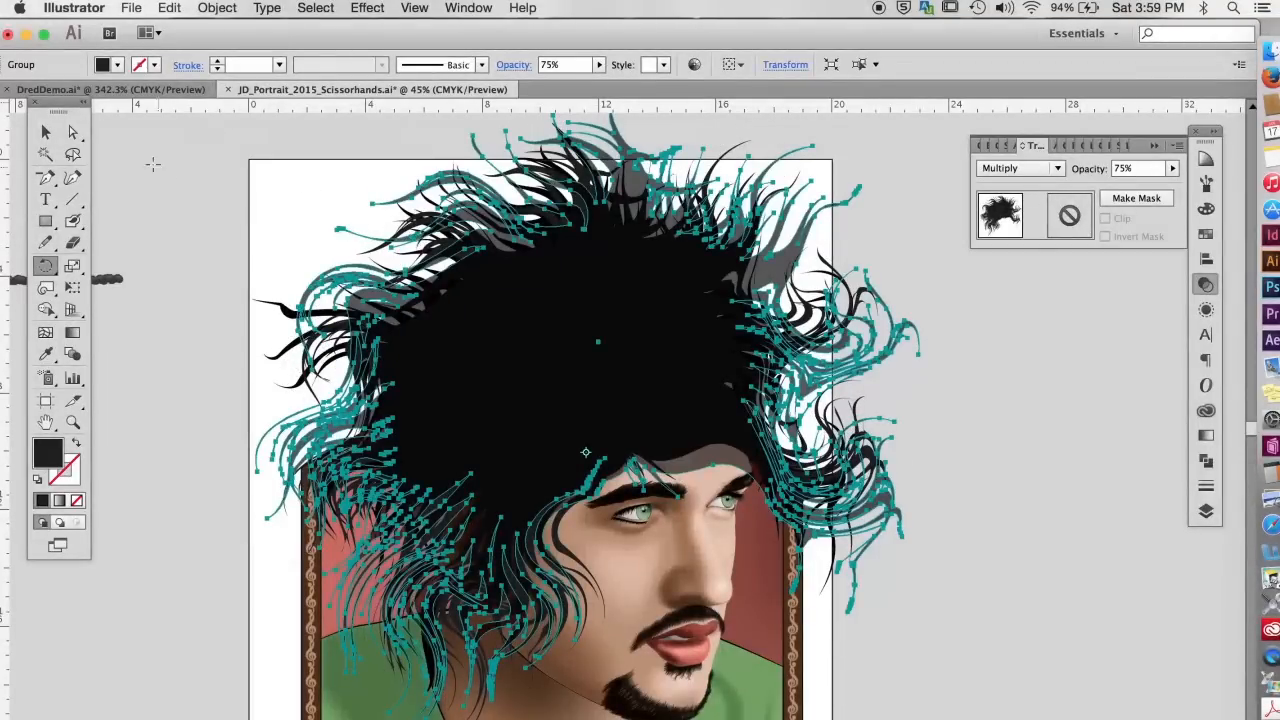
{"action": "left_click", "coordinate": [45, 131]}
{"action": "left_click", "coordinate": [237, 187]}
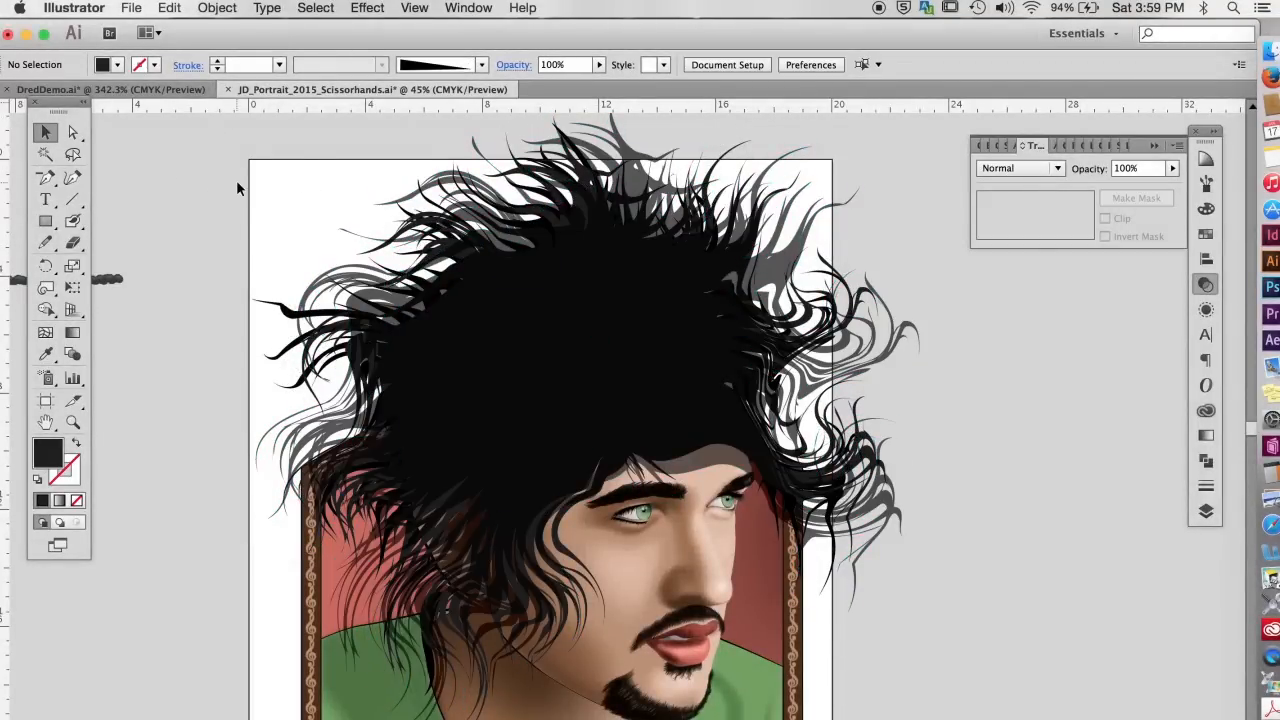
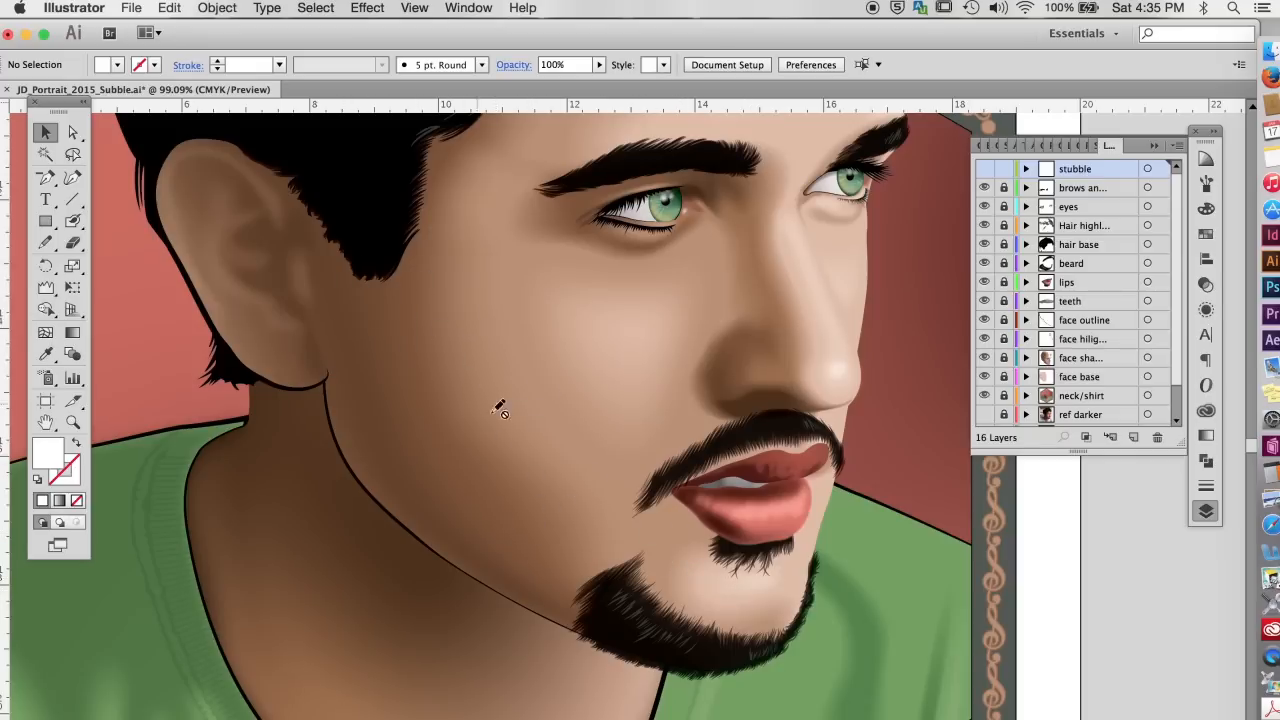
Step: Show the "stubble" layer and open the Basic Graphics_Textures pattern swatch library
{"action": "left_click", "coordinate": [984, 169]}
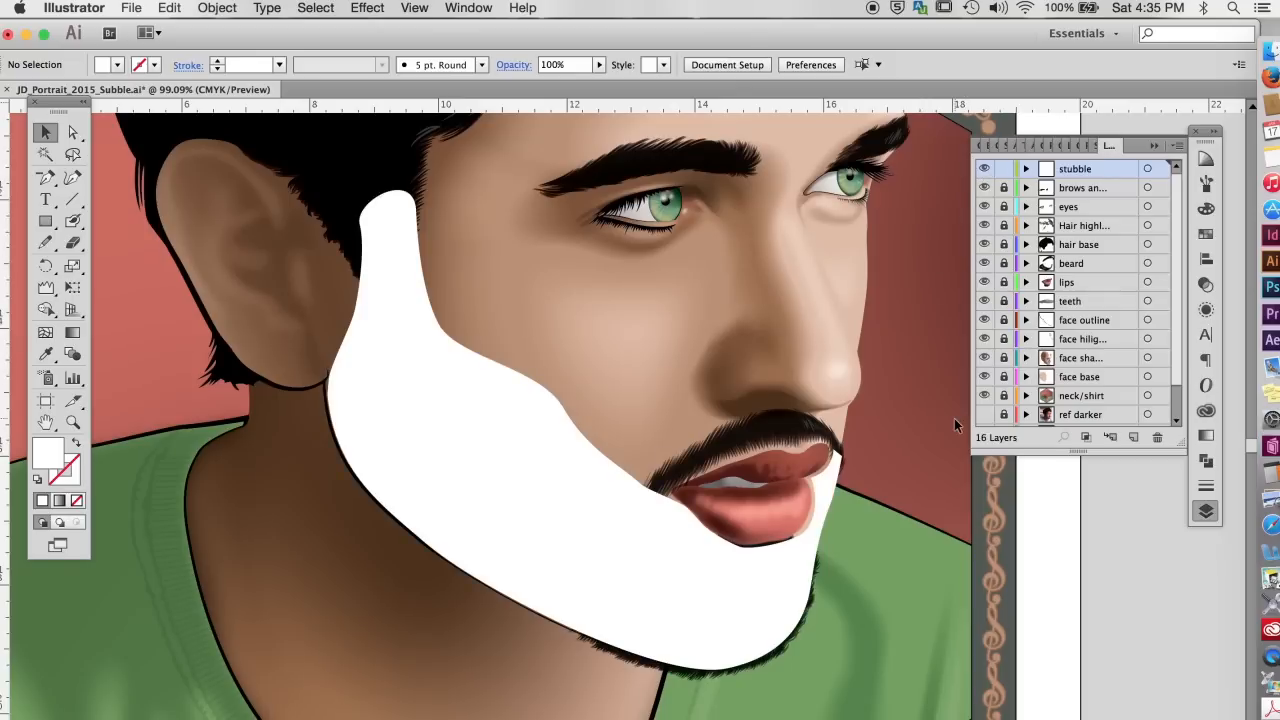
{"action": "left_click", "coordinate": [467, 8]}
{"action": "scroll", "coordinate": [629, 400], "scroll_direction": "down", "scroll_amount": 1}
{"action": "mouse_move", "coordinate": [700, 719]}
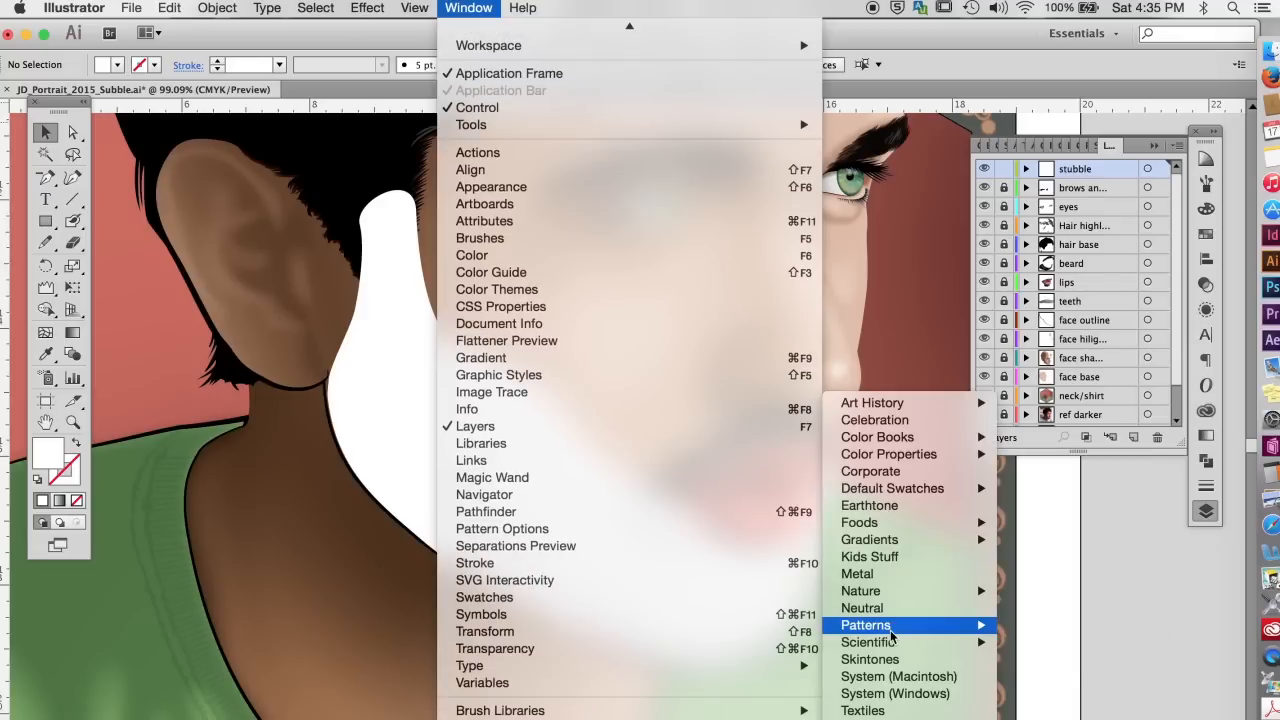
{"action": "mouse_move", "coordinate": [895, 628]}
{"action": "mouse_move", "coordinate": [1035, 632]}
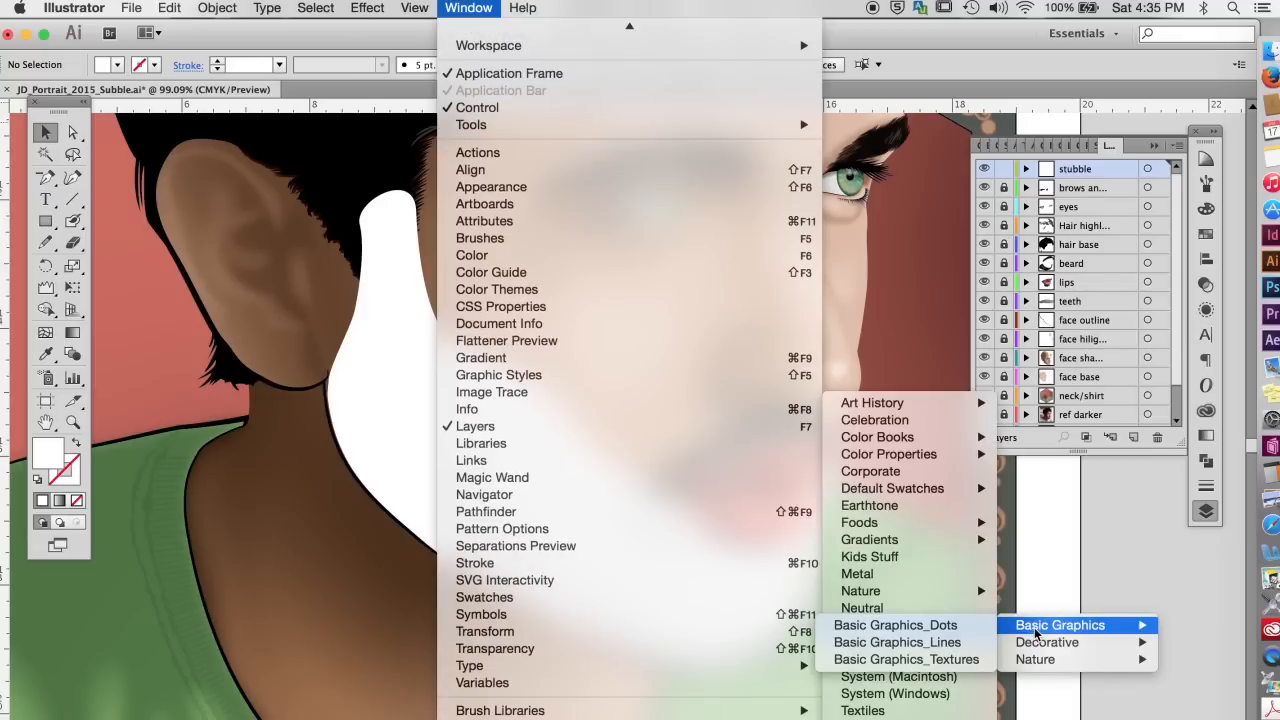
{"action": "left_click", "coordinate": [930, 662]}
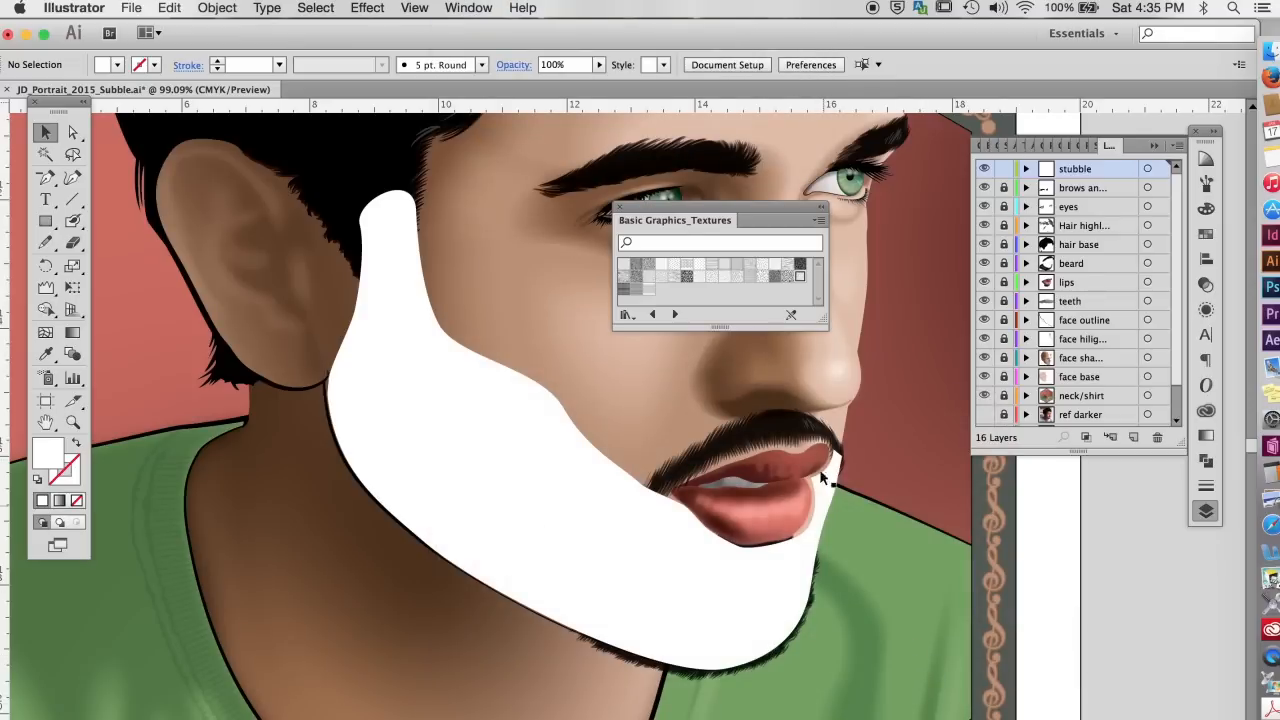
Step: Fill the white jaw shape with a fine black dot texture pattern from the library, and deselect it
{"action": "key", "text": "super+z"}
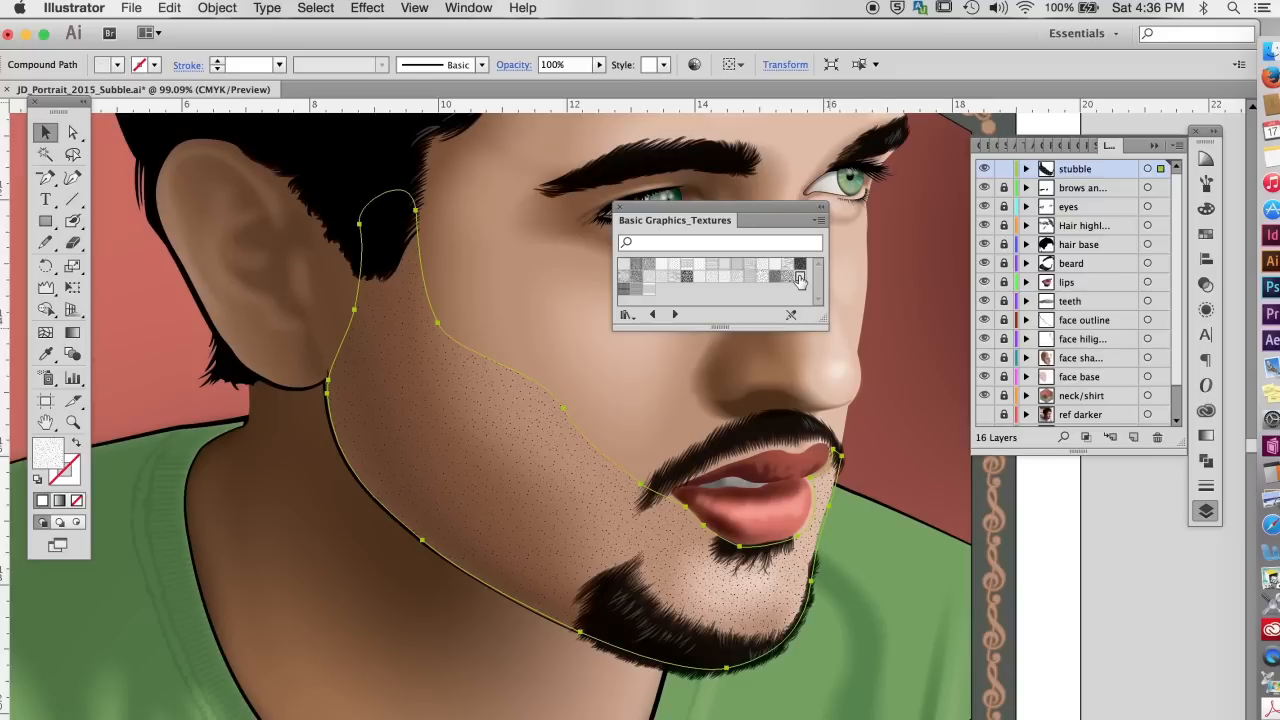
{"action": "left_click", "coordinate": [1055, 530]}
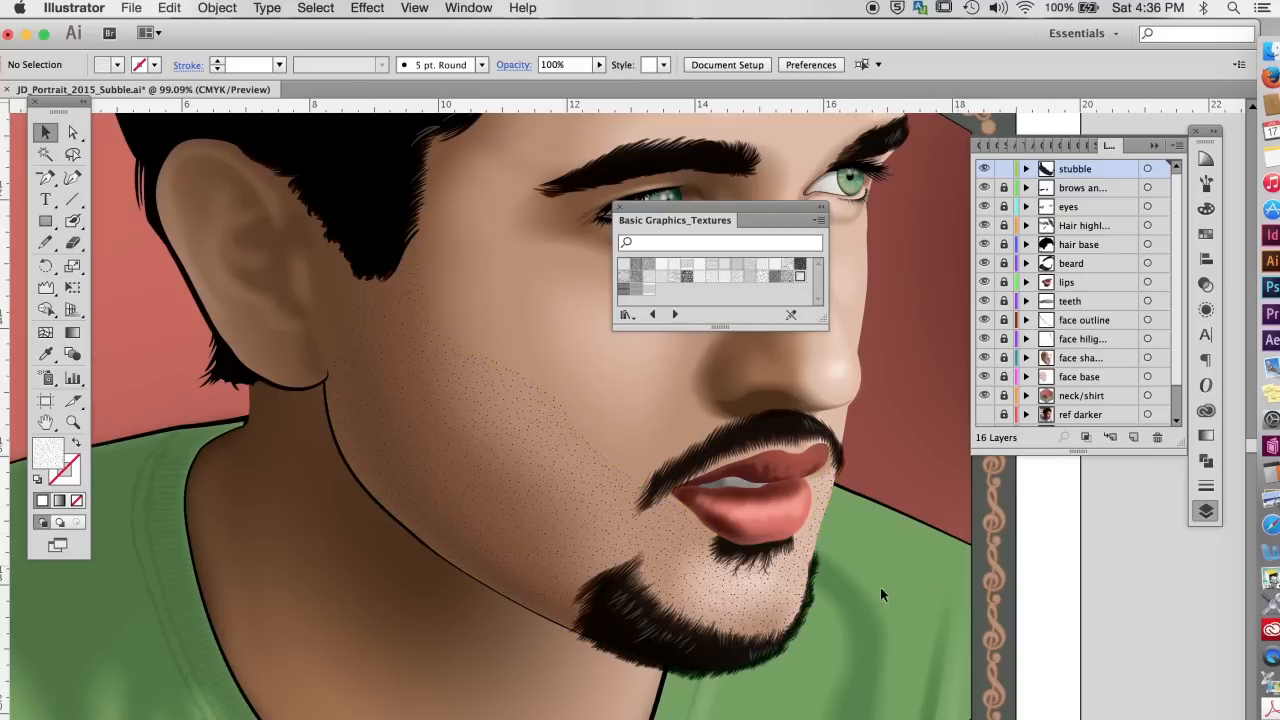
Step: Scale only the stubble shape's pattern non-uniformly to 100% horizontal and 25% vertical, leaving Transform Objects off
{"action": "left_click", "coordinate": [444, 401]}
{"action": "scroll", "coordinate": [444, 401], "scroll_direction": "up", "scroll_amount": 5}
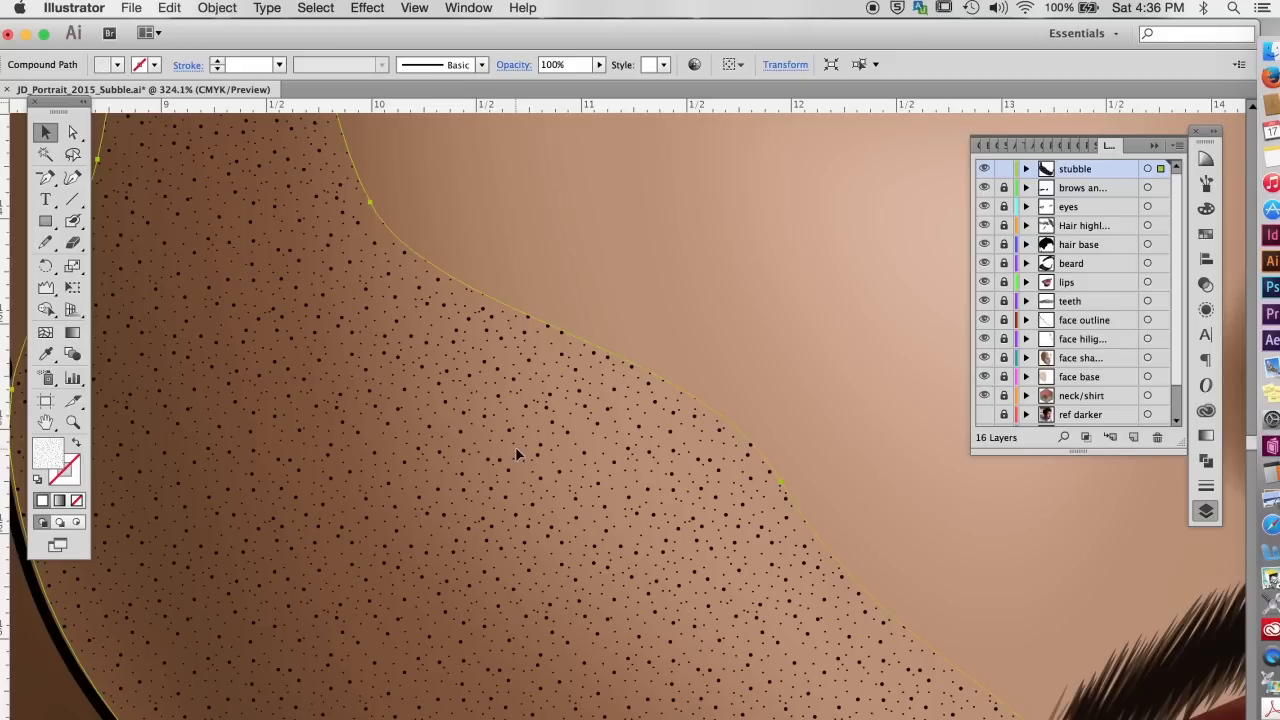
{"action": "double_click", "coordinate": [72, 265]}
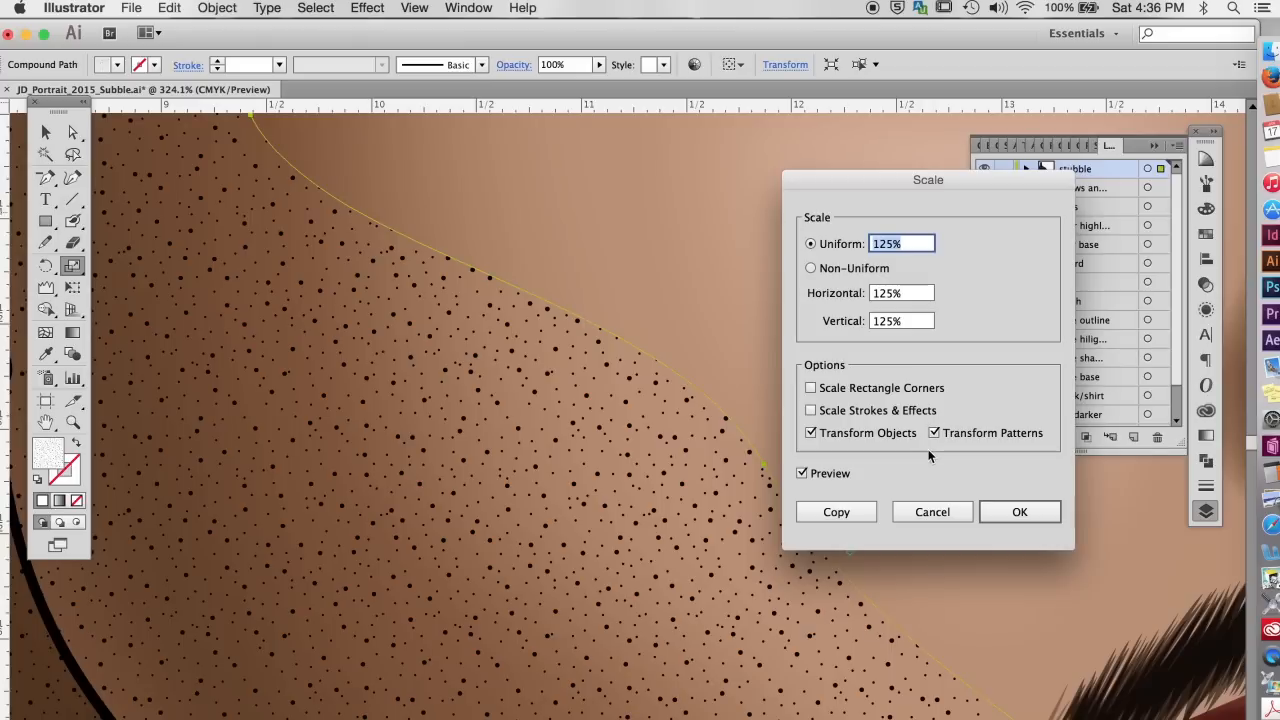
{"action": "left_click", "coordinate": [810, 433]}
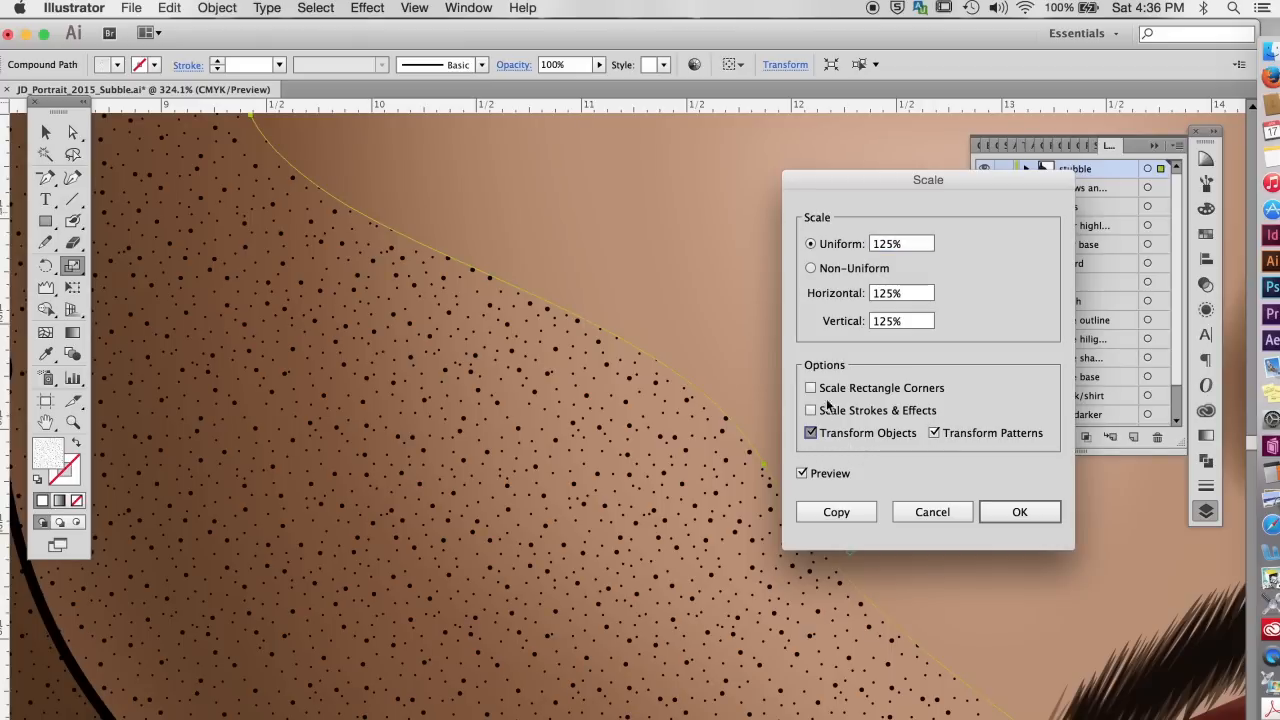
{"action": "left_click", "coordinate": [811, 268]}
{"action": "key", "text": "BackSpace"}
{"action": "type", "text": "100"}
{"action": "key", "text": "Tab"}
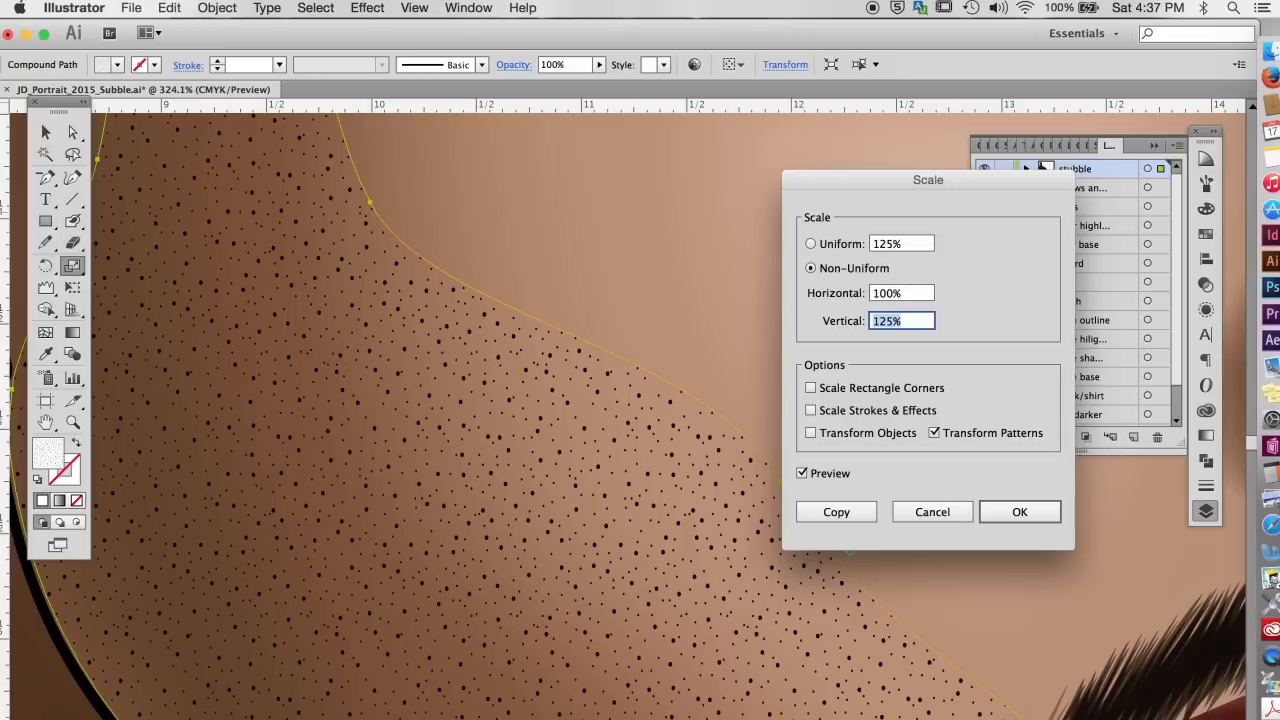
{"action": "type", "text": "25"}
{"action": "key", "text": "Tab"}
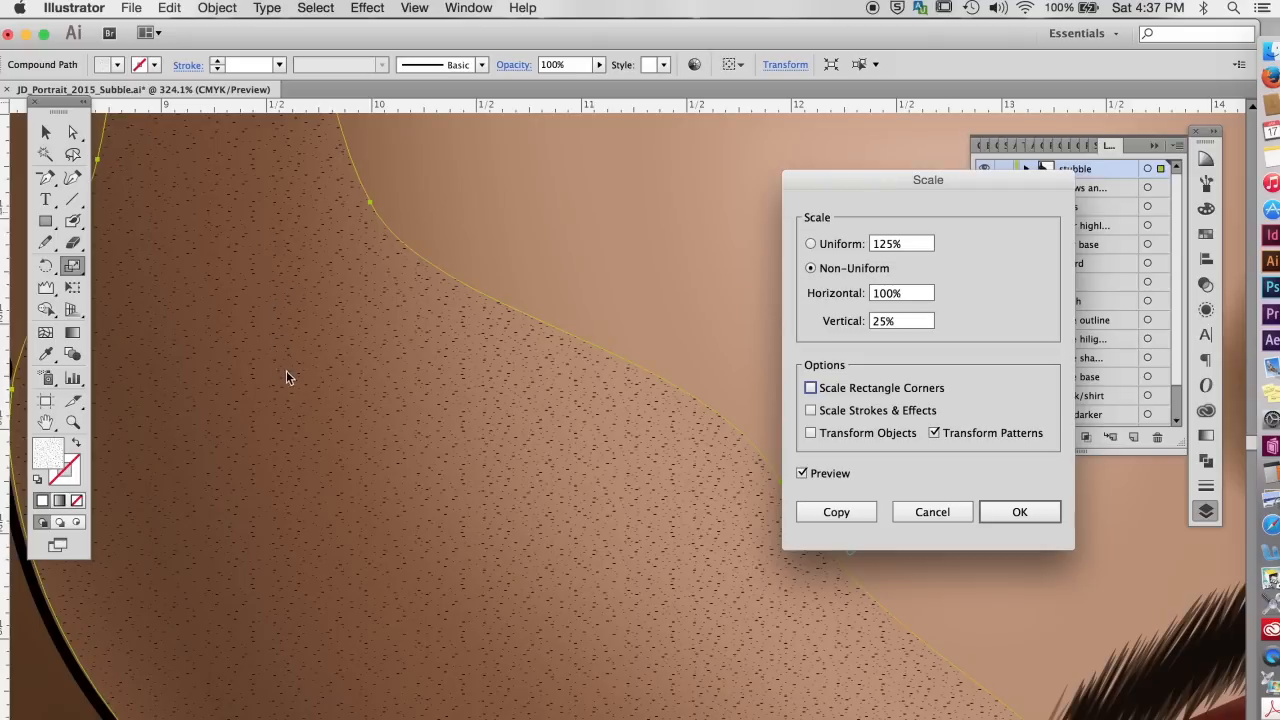
{"action": "left_click", "coordinate": [1020, 511]}
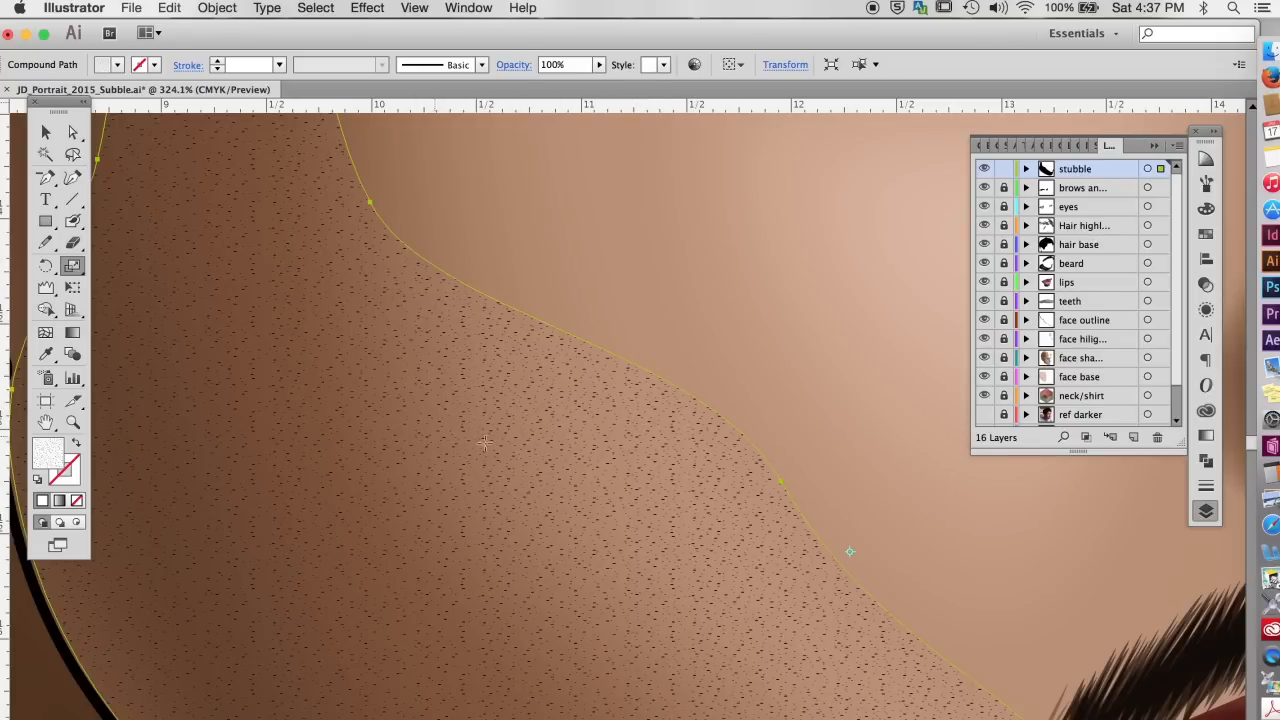
Step: Rotate only the pattern inside the stubble shape by 25°, without transforming the object
{"action": "key", "text": "r"}
{"action": "left_click", "coordinate": [617, 407], "text": "alt"}
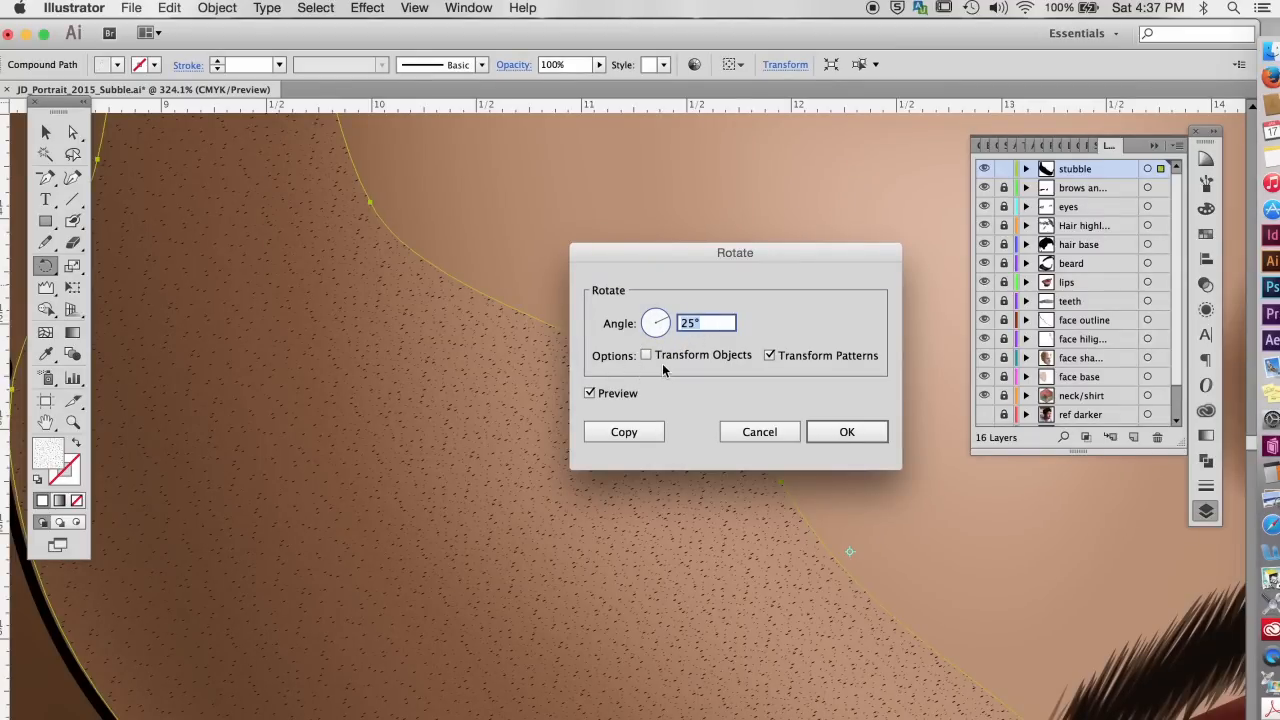
{"action": "left_click", "coordinate": [847, 432]}
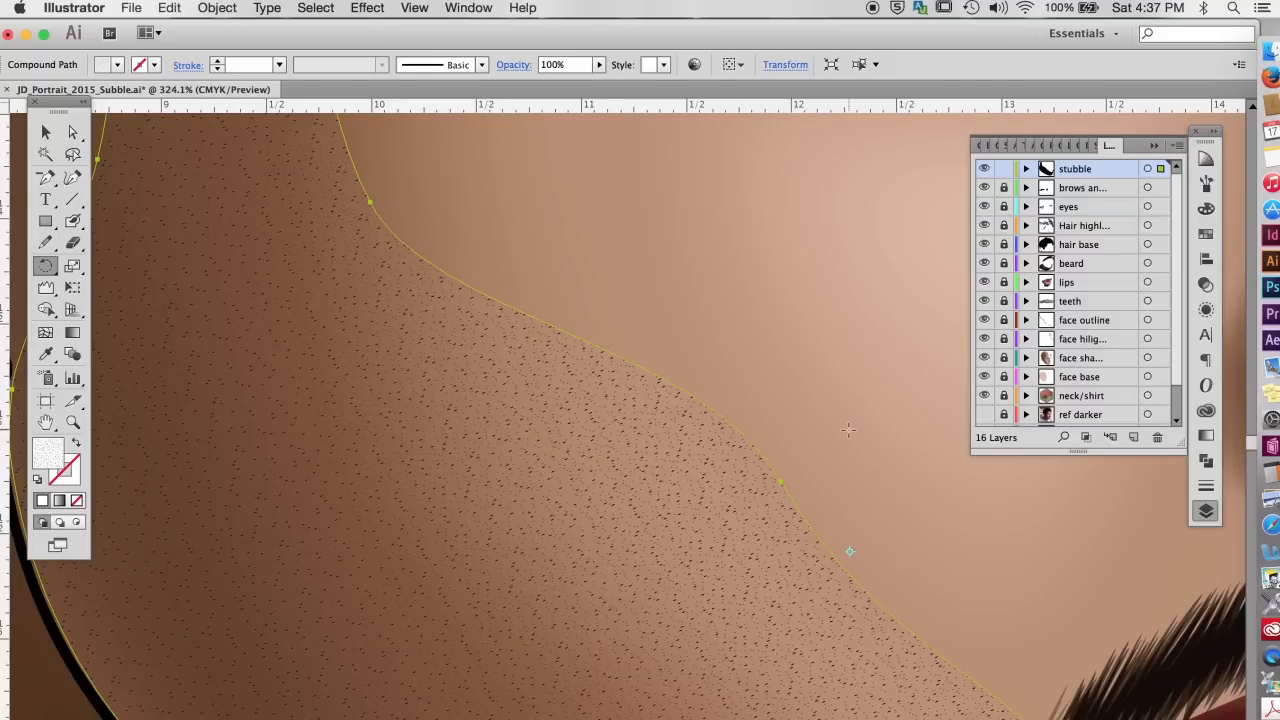
{"action": "left_click", "coordinate": [43, 134]}
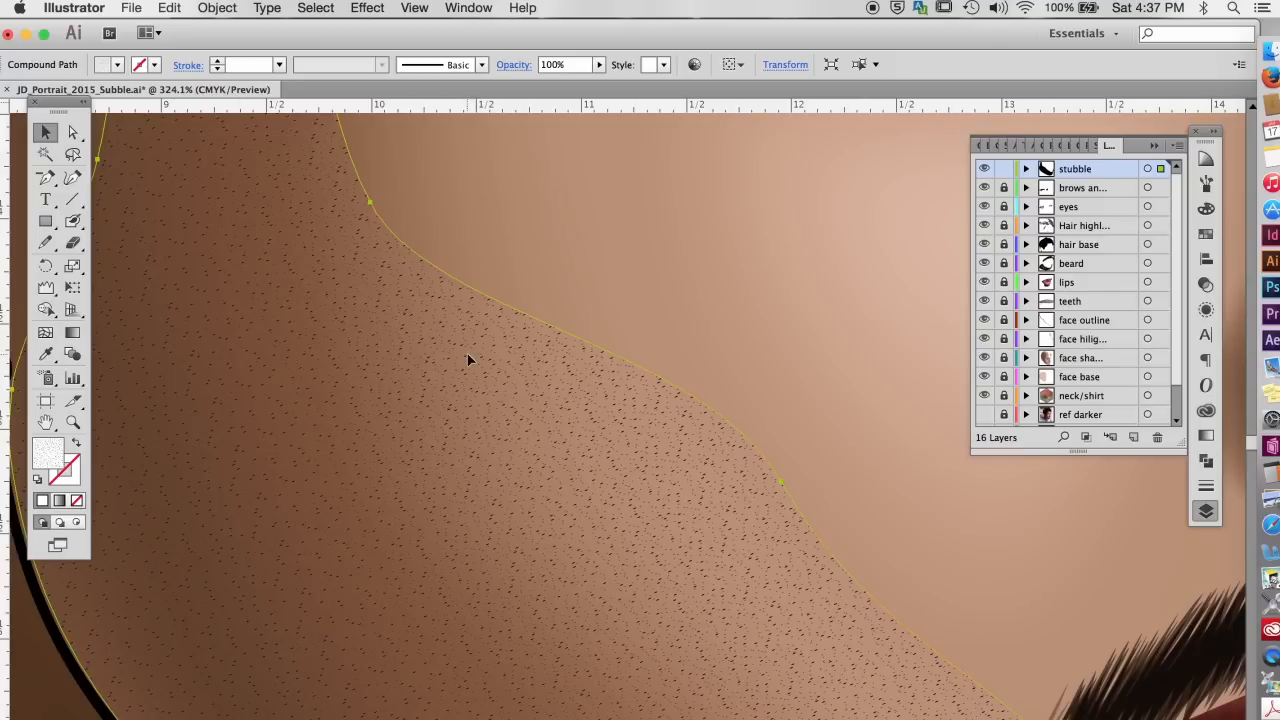
Step: Add a copy of the stubble shape in place, rotate only its pattern by 25° for denser stubble, and deselect it
{"action": "key", "text": "r"}
{"action": "key", "text": "Return"}
{"action": "left_click", "coordinate": [589, 394]}
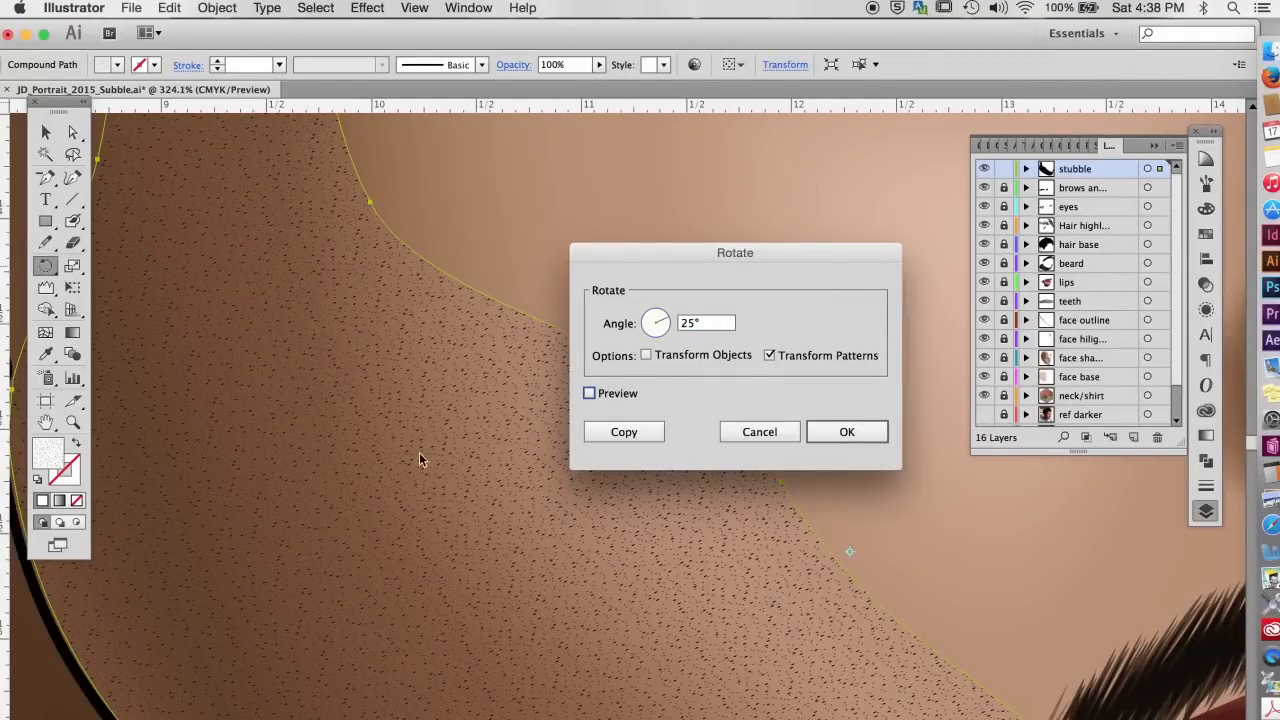
{"action": "left_click", "coordinate": [590, 394]}
{"action": "key", "text": "Return"}
{"action": "left_click", "coordinate": [45, 131]}
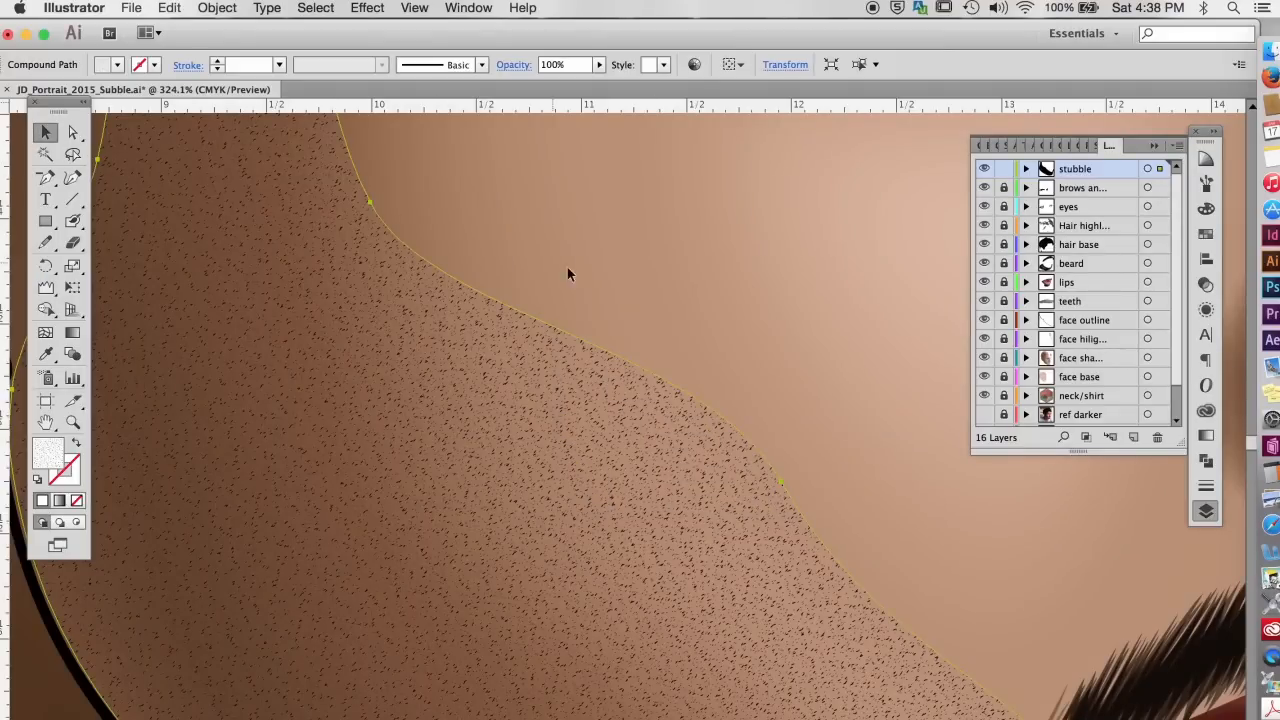
{"action": "left_click", "coordinate": [575, 270]}
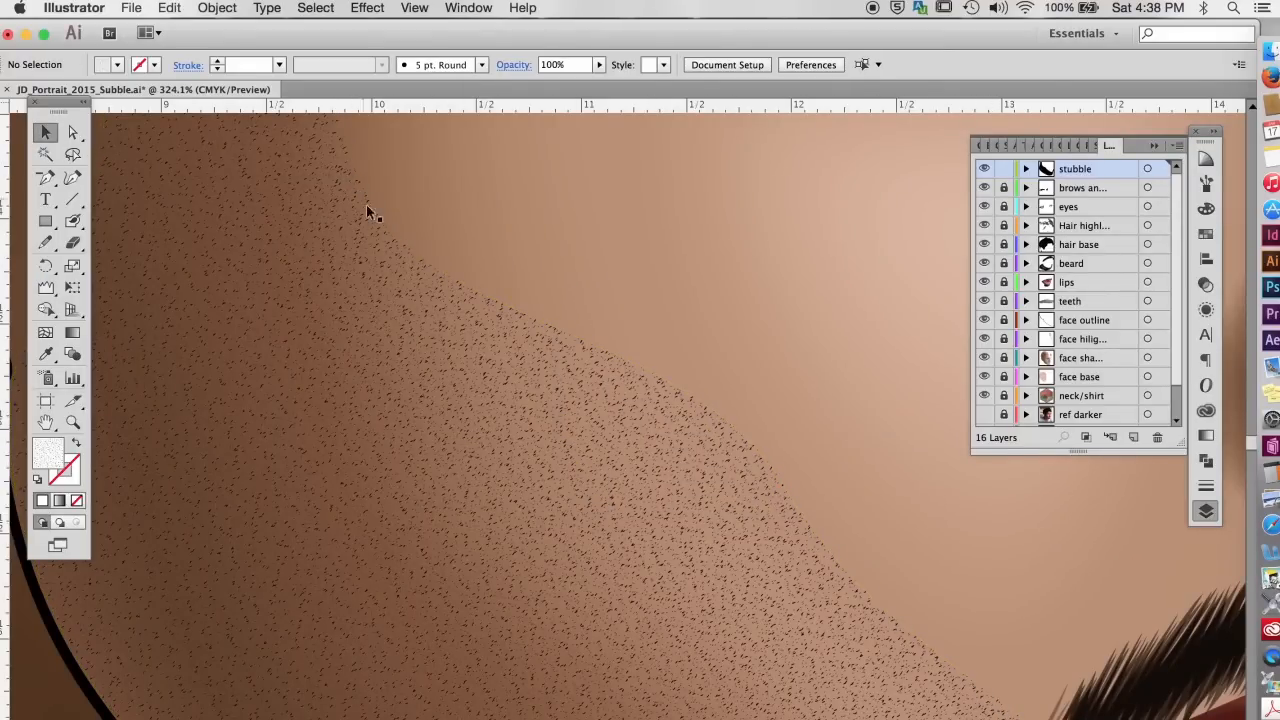
Step: Move the front stubble shape off the artboard into the empty area left of the portrait
{"action": "scroll", "coordinate": [660, 405], "scroll_direction": "down", "scroll_amount": 5, "text": "alt"}
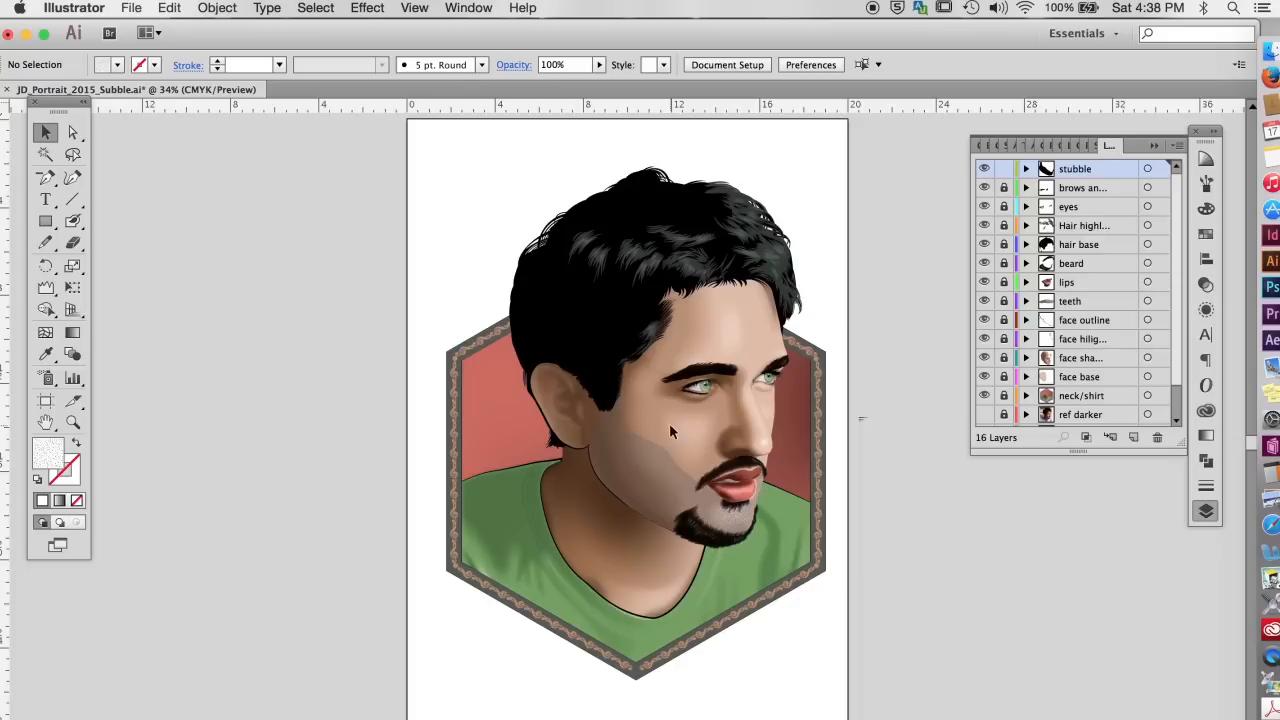
{"action": "left_click", "coordinate": [662, 477]}
{"action": "left_click_drag", "start_coordinate": [662, 477], "coordinate": [293, 439]}
{"action": "scroll", "coordinate": [792, 518], "scroll_direction": "up", "scroll_amount": 3, "text": "alt"}
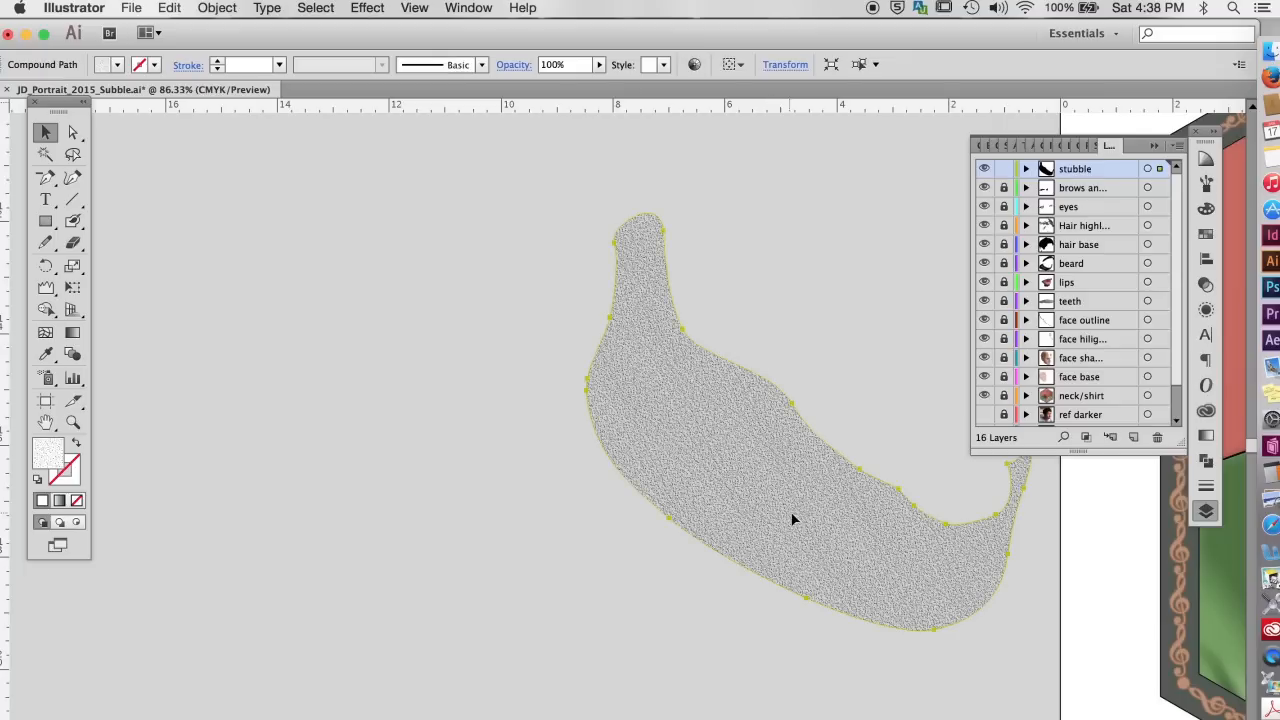
Step: Copy the off-artboard stubble shape into the empty space beside it and change the copy's pattern fill to solid white
{"action": "left_click_drag", "start_coordinate": [795, 515], "coordinate": [363, 529]}
{"action": "key", "text": "comma"}
{"action": "left_click", "coordinate": [1206, 286]}
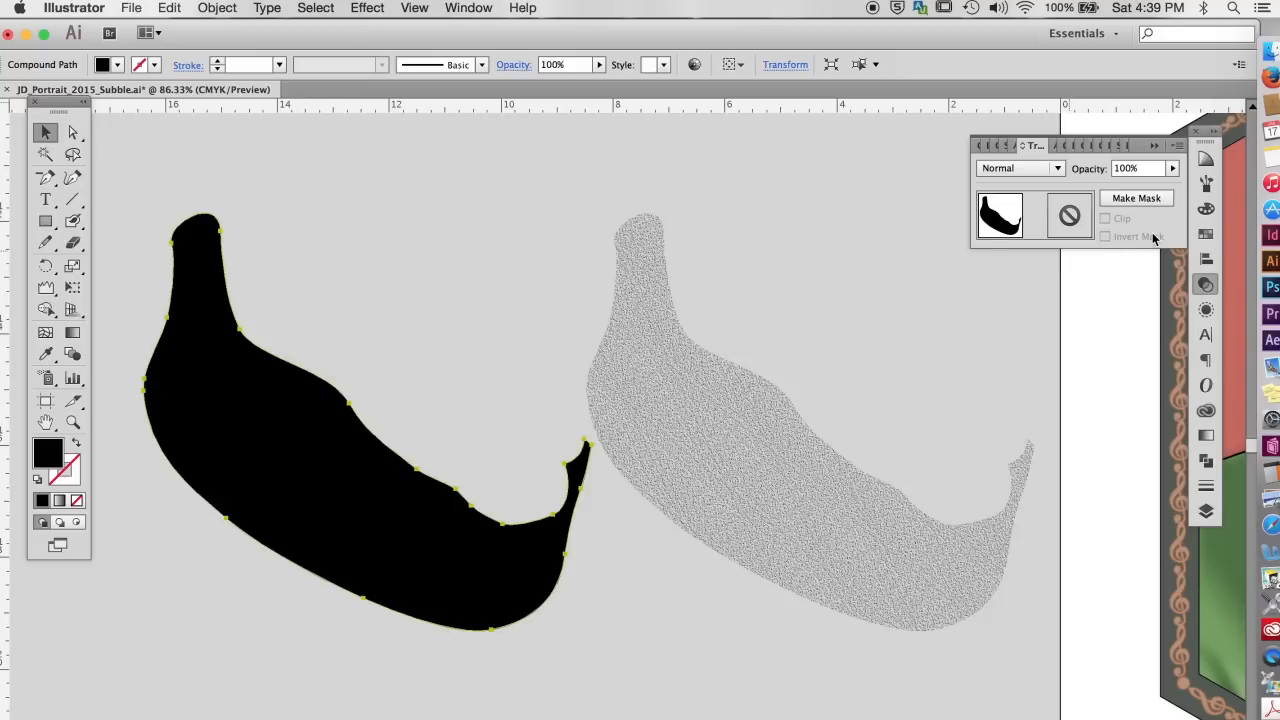
{"action": "left_click", "coordinate": [1207, 209]}
{"action": "left_click", "coordinate": [1004, 262]}
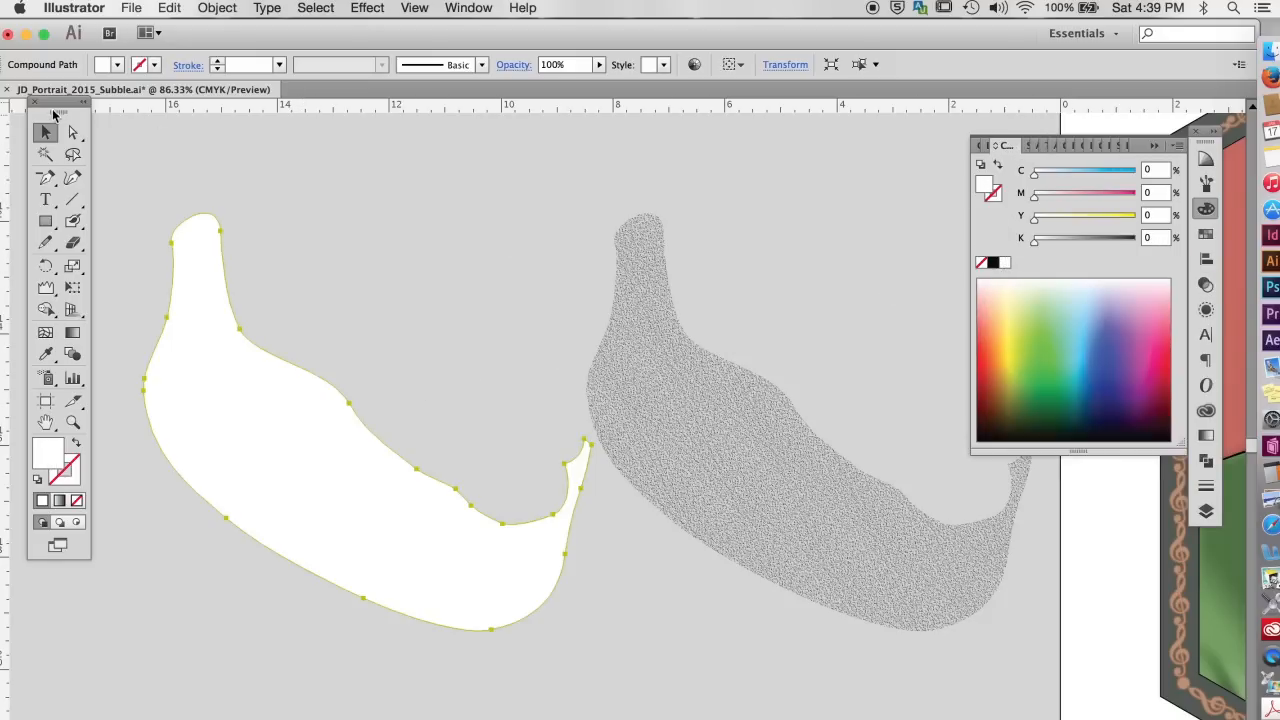
Step: Pull the white shape's inner-edge anchor points inward over a black copy of the shape, and select both shapes
{"action": "left_click", "coordinate": [72, 132]}
{"action": "left_click", "coordinate": [254, 186]}
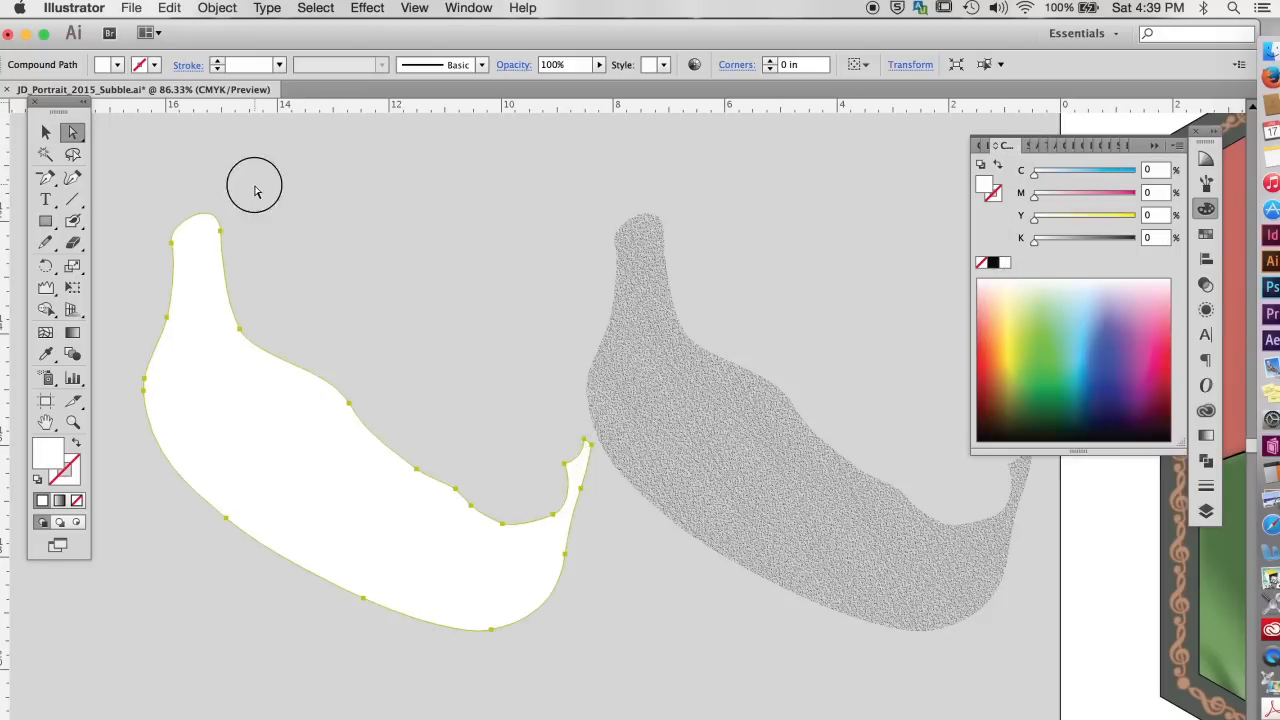
{"action": "left_click", "coordinate": [248, 350]}
{"action": "left_click_drag", "start_coordinate": [240, 338], "coordinate": [215, 344]}
{"action": "left_click_drag", "start_coordinate": [351, 408], "coordinate": [286, 445]}
{"action": "left_click_drag", "start_coordinate": [416, 469], "coordinate": [379, 510]}
{"action": "left_click_drag", "start_coordinate": [456, 490], "coordinate": [551, 524]}
{"action": "key", "text": "v"}
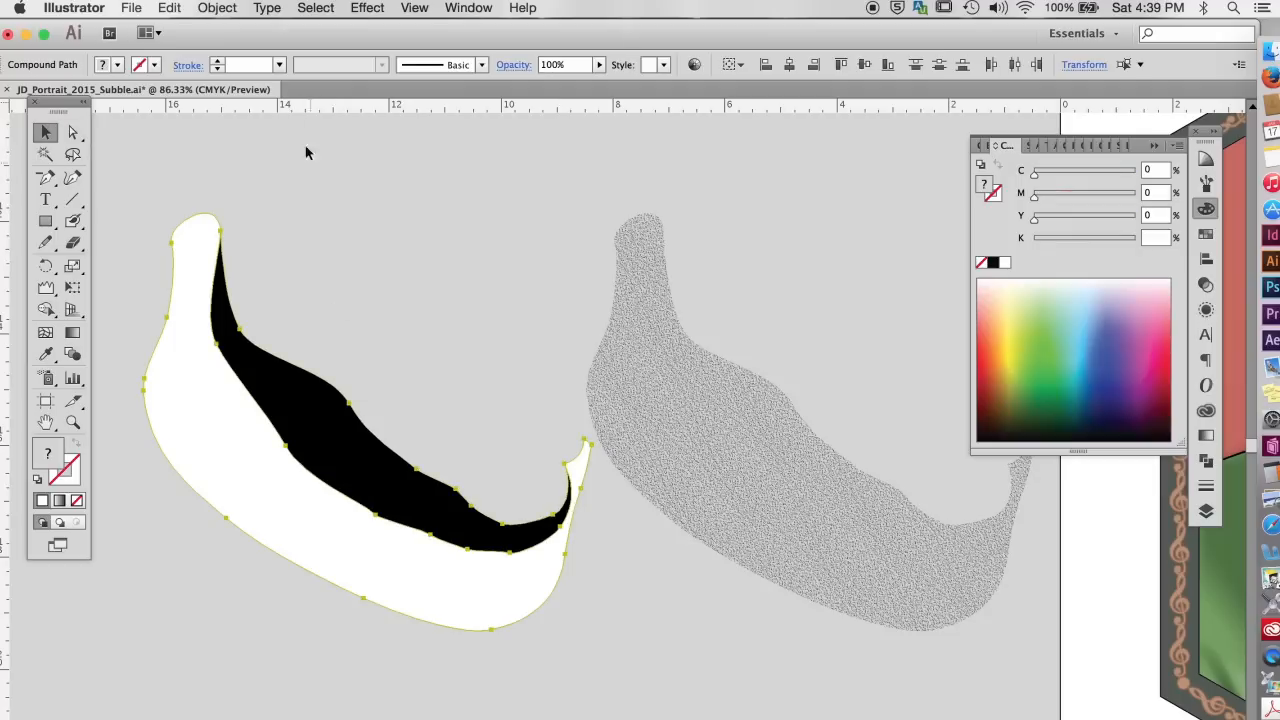
Step: Blend the white and black shapes into a smooth gradient along the inner edge and deselect
{"action": "left_click", "coordinate": [217, 8]}
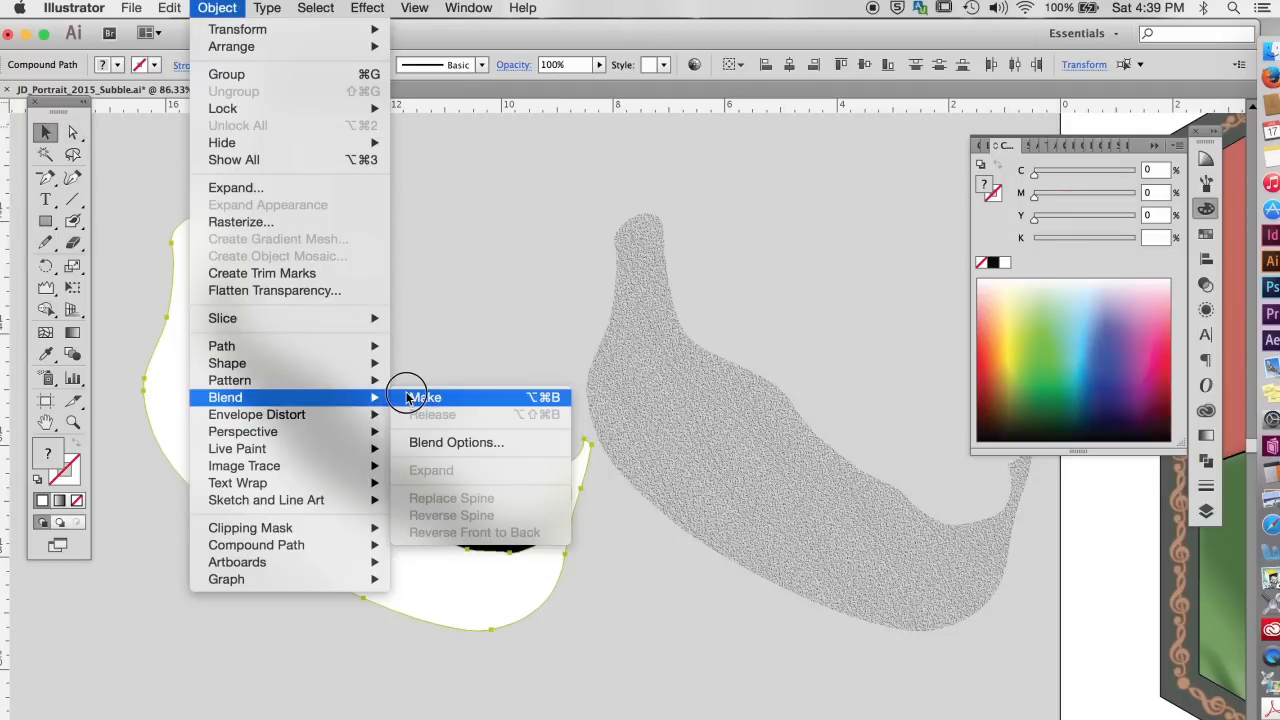
{"action": "left_click", "coordinate": [415, 397]}
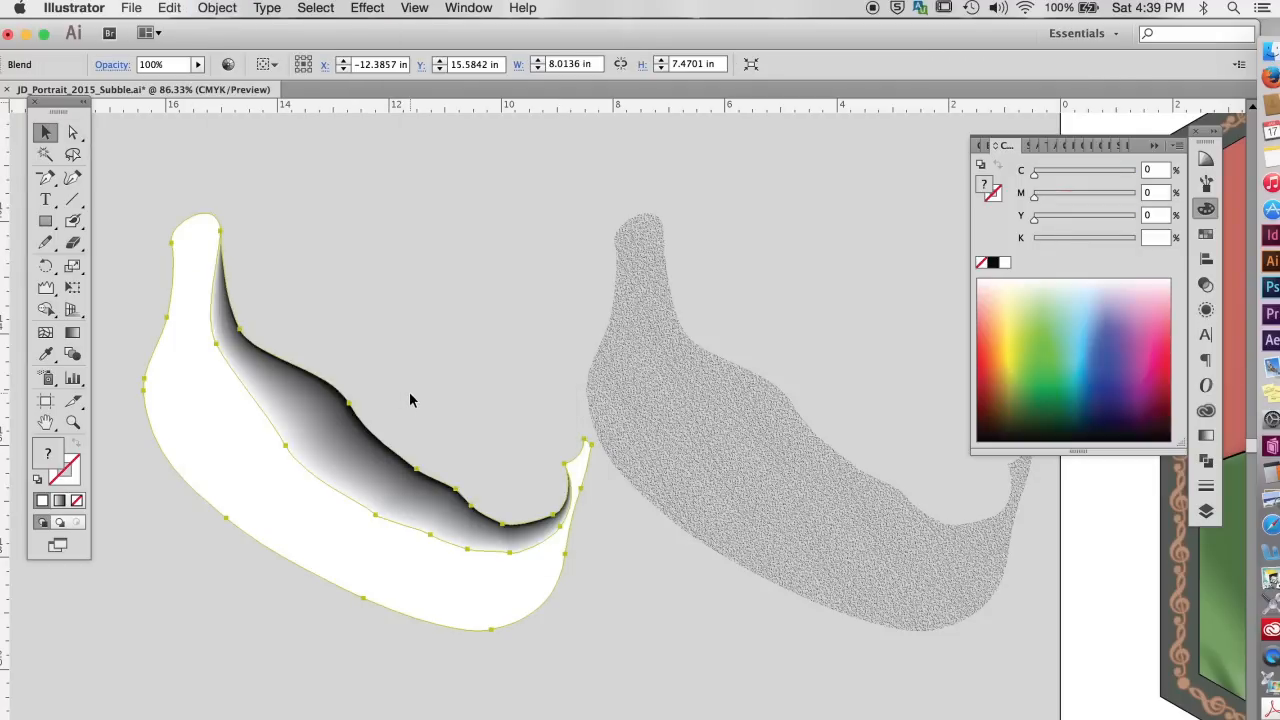
{"action": "left_click", "coordinate": [388, 352]}
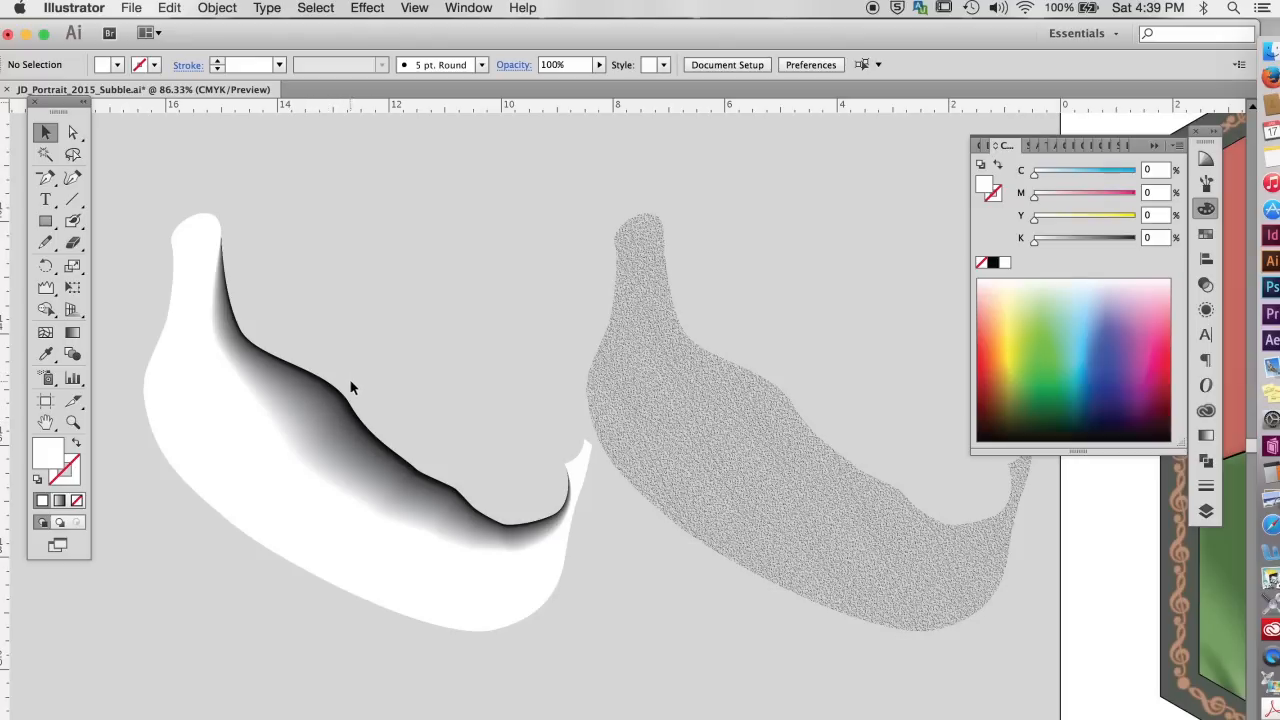
Step: Bring the black-and-white blend to the front, place it exactly over the stubble pattern shape, and select both
{"action": "left_click", "coordinate": [257, 419]}
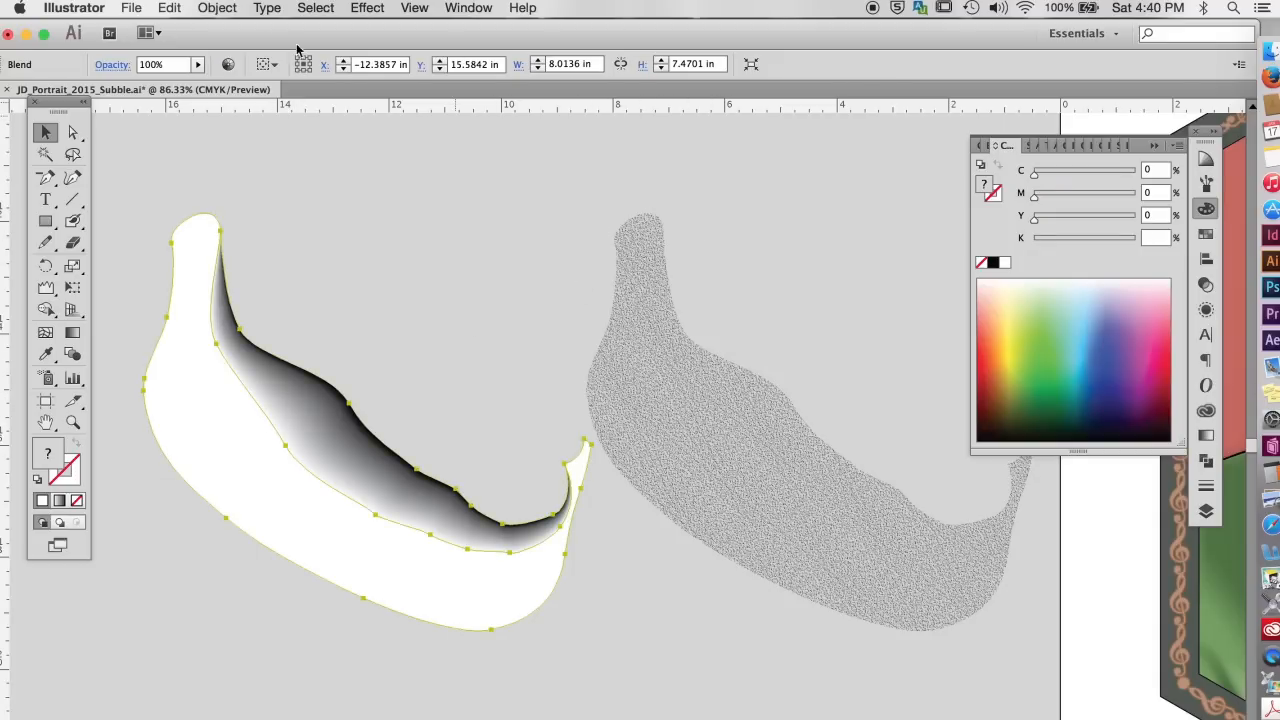
{"action": "left_click", "coordinate": [217, 8]}
{"action": "mouse_move", "coordinate": [368, 46]}
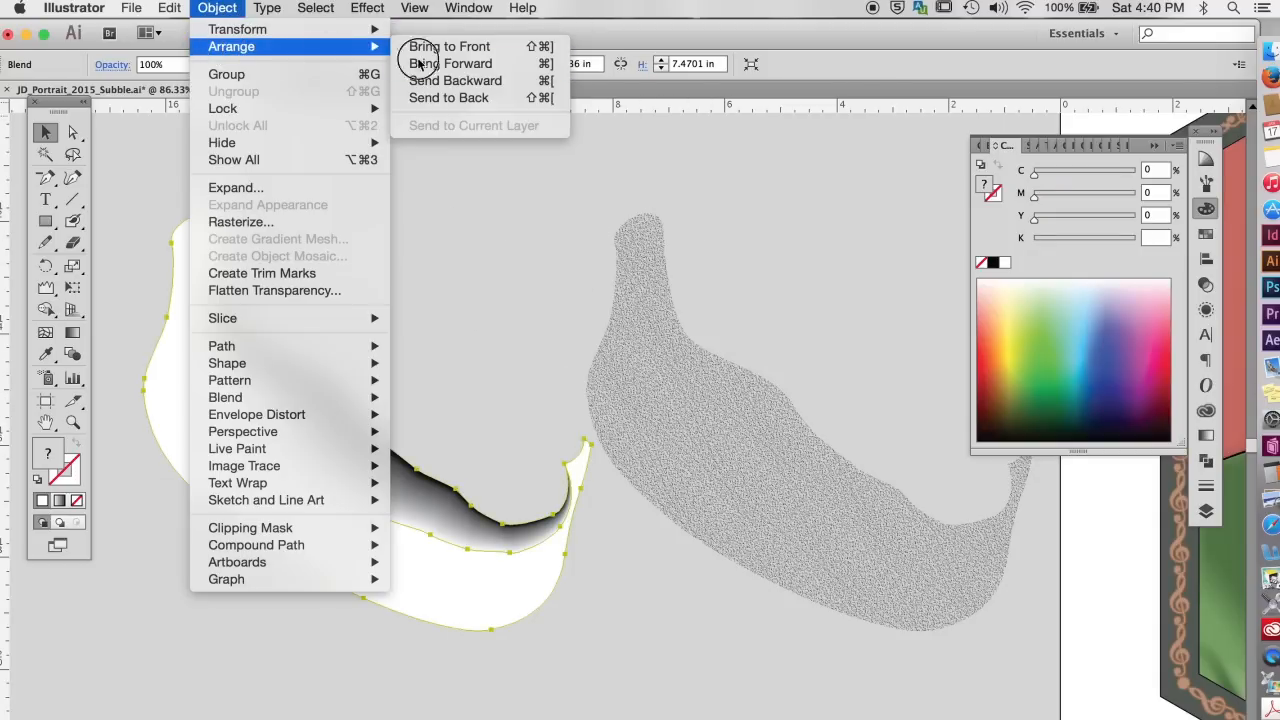
{"action": "left_click", "coordinate": [481, 52]}
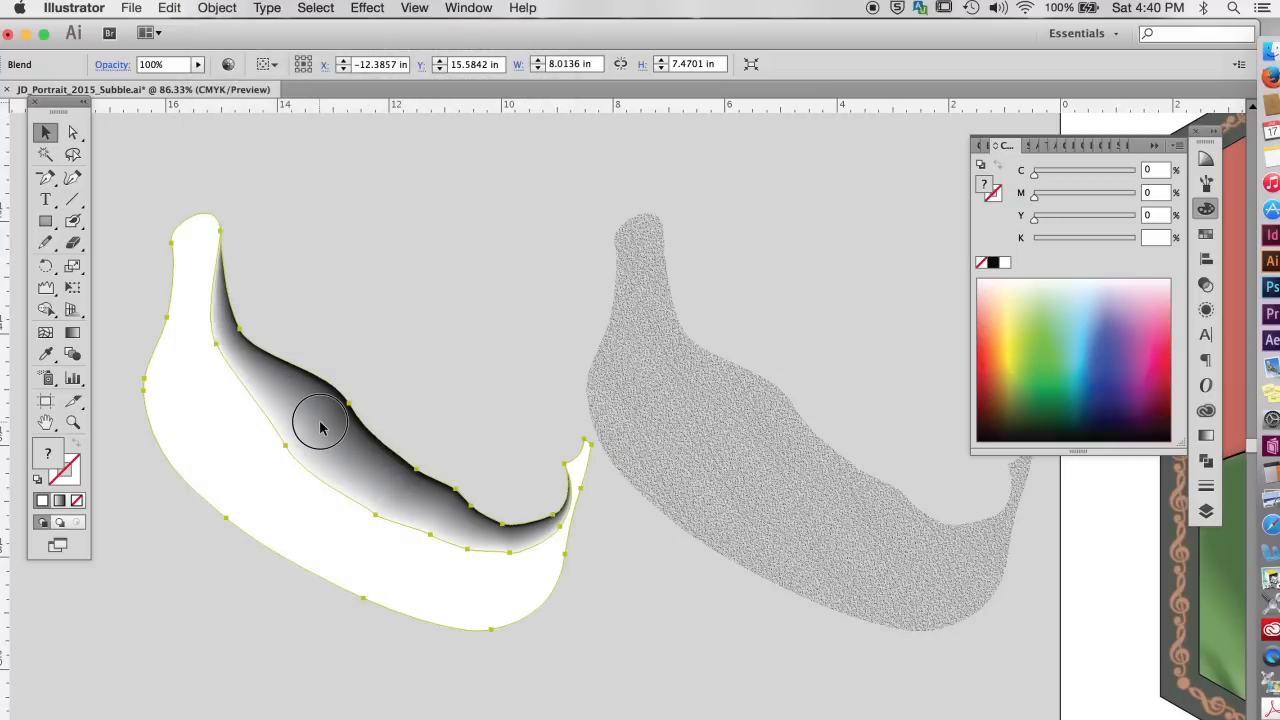
{"action": "key", "text": "super+h"}
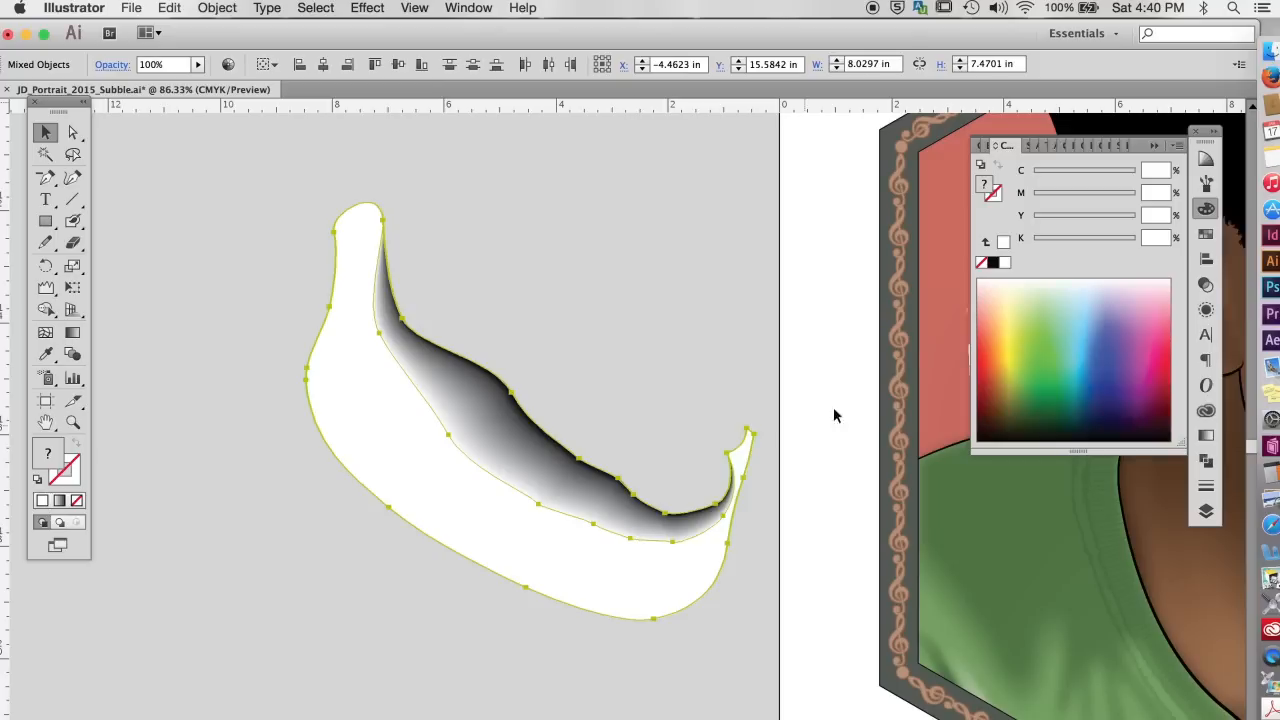
Step: Make an opacity mask from the blend over the stubble pattern, deselect, and inspect the faded edge up close
{"action": "left_click", "coordinate": [1205, 285]}
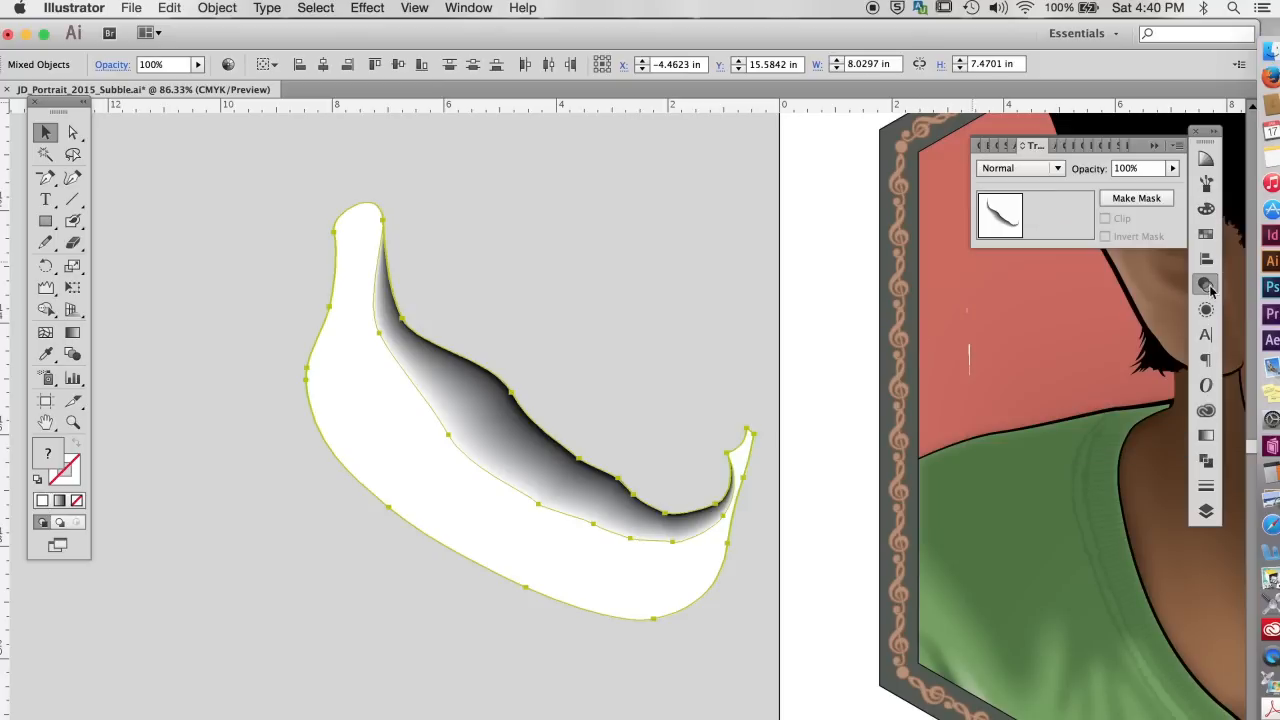
{"action": "left_click", "coordinate": [1141, 200]}
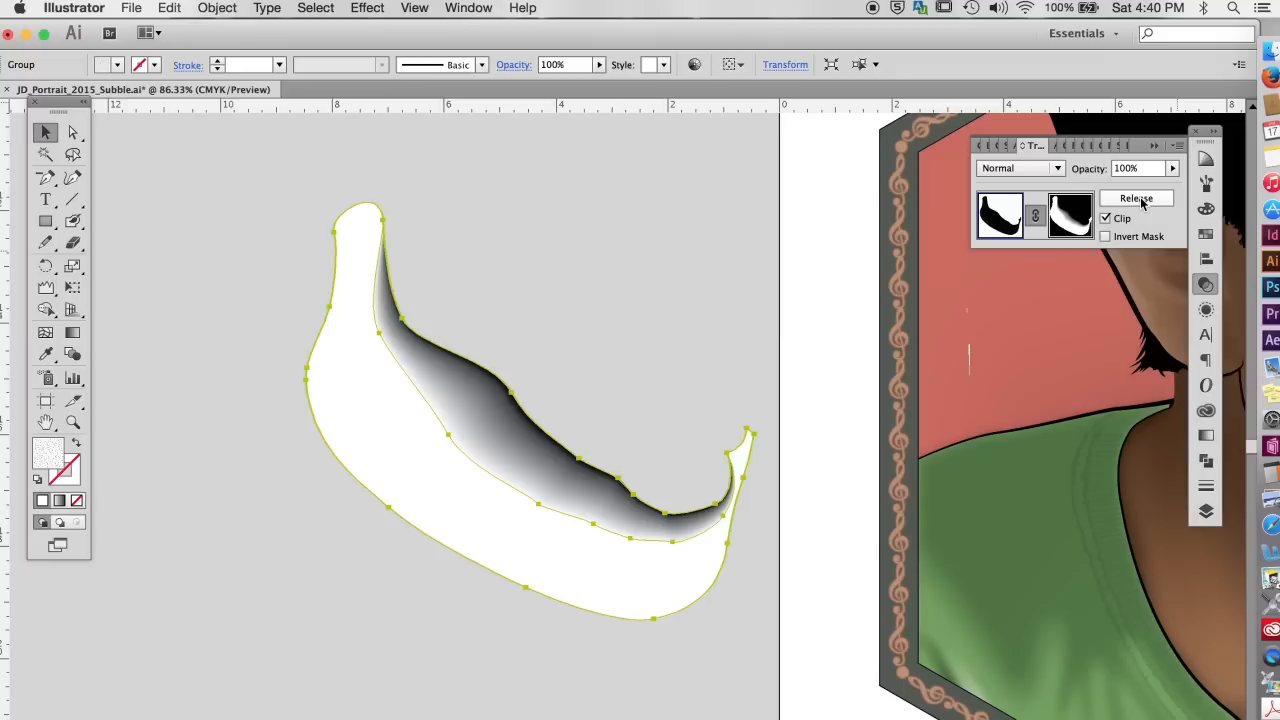
{"action": "left_click", "coordinate": [612, 345]}
{"action": "left_click_drag", "start_coordinate": [457, 463], "coordinate": [483, 504]}
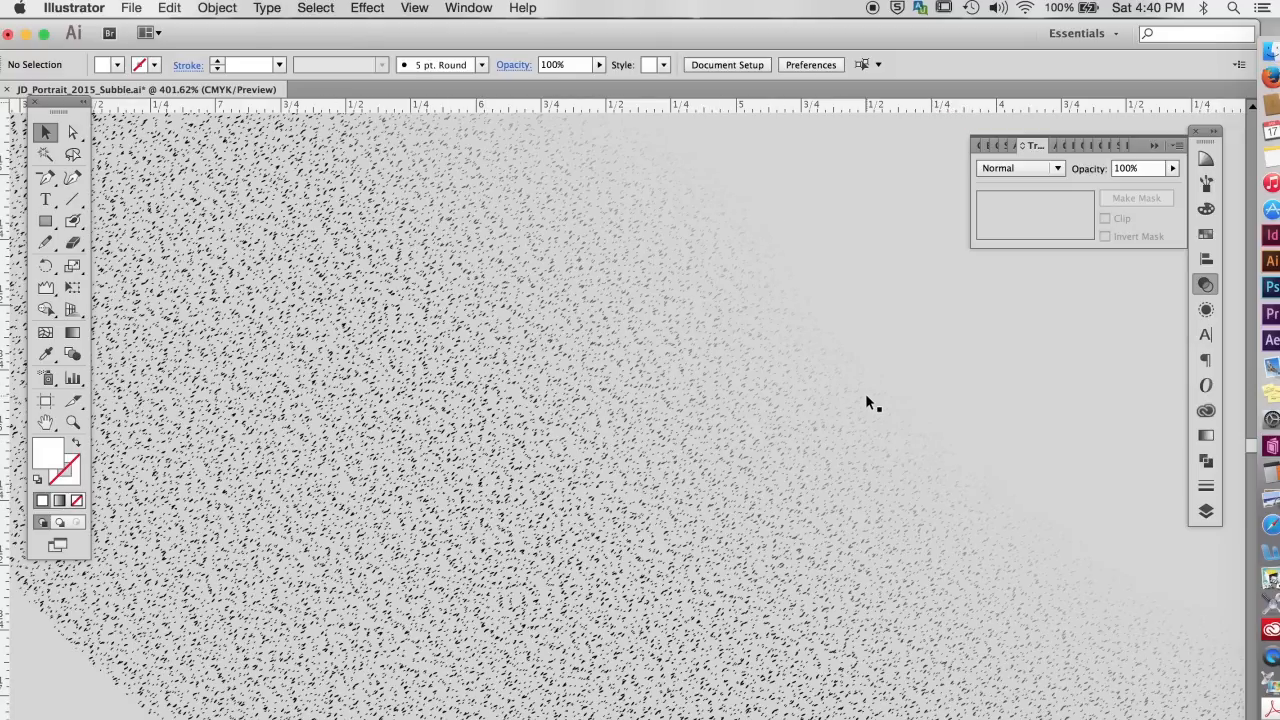
Step: Set the blending mode of the masked stubble on the portrait's cheek to Multiply and deselect it
{"action": "key", "text": "super+0"}
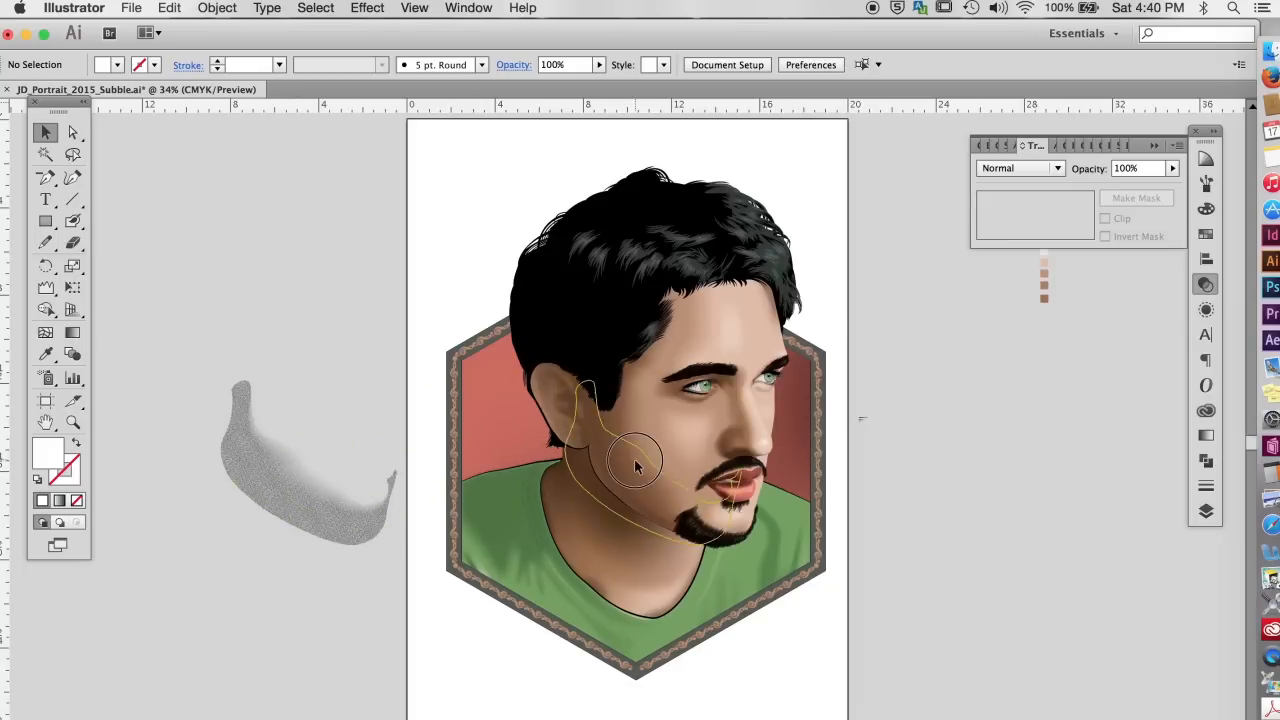
{"action": "scroll", "coordinate": [647, 464], "scroll_direction": "up", "scroll_amount": 5}
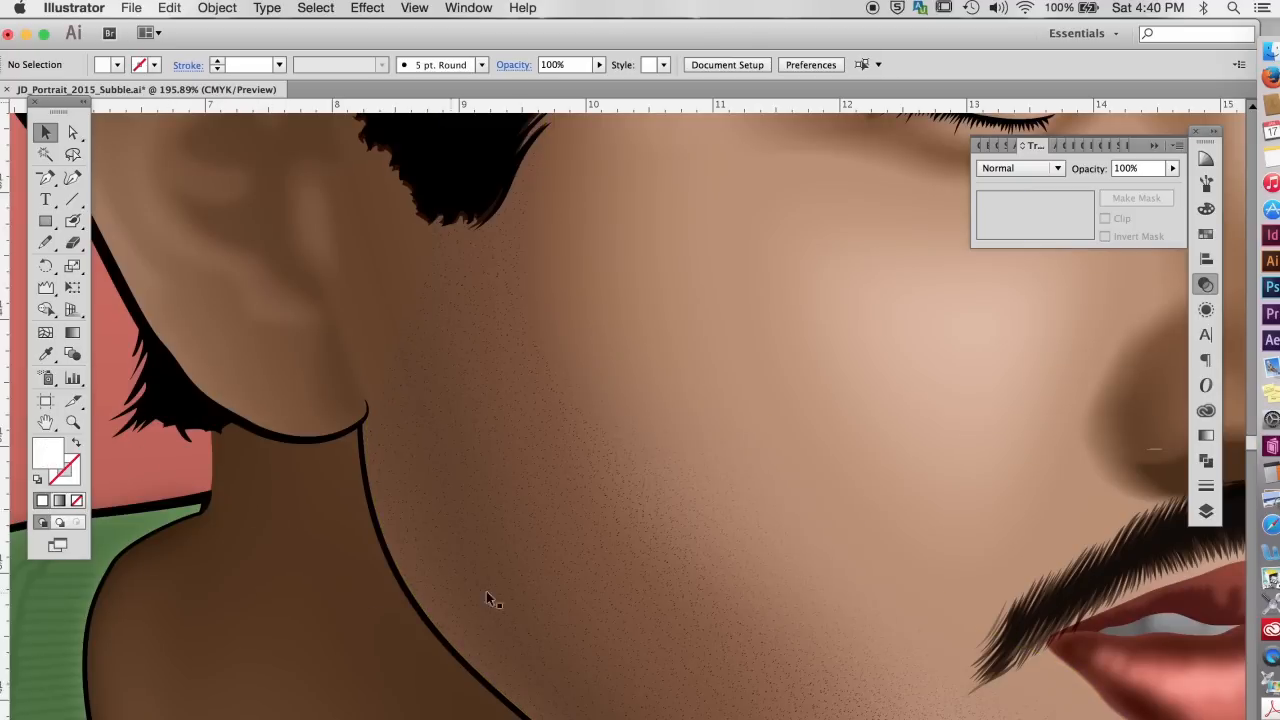
{"action": "left_click", "coordinate": [529, 486]}
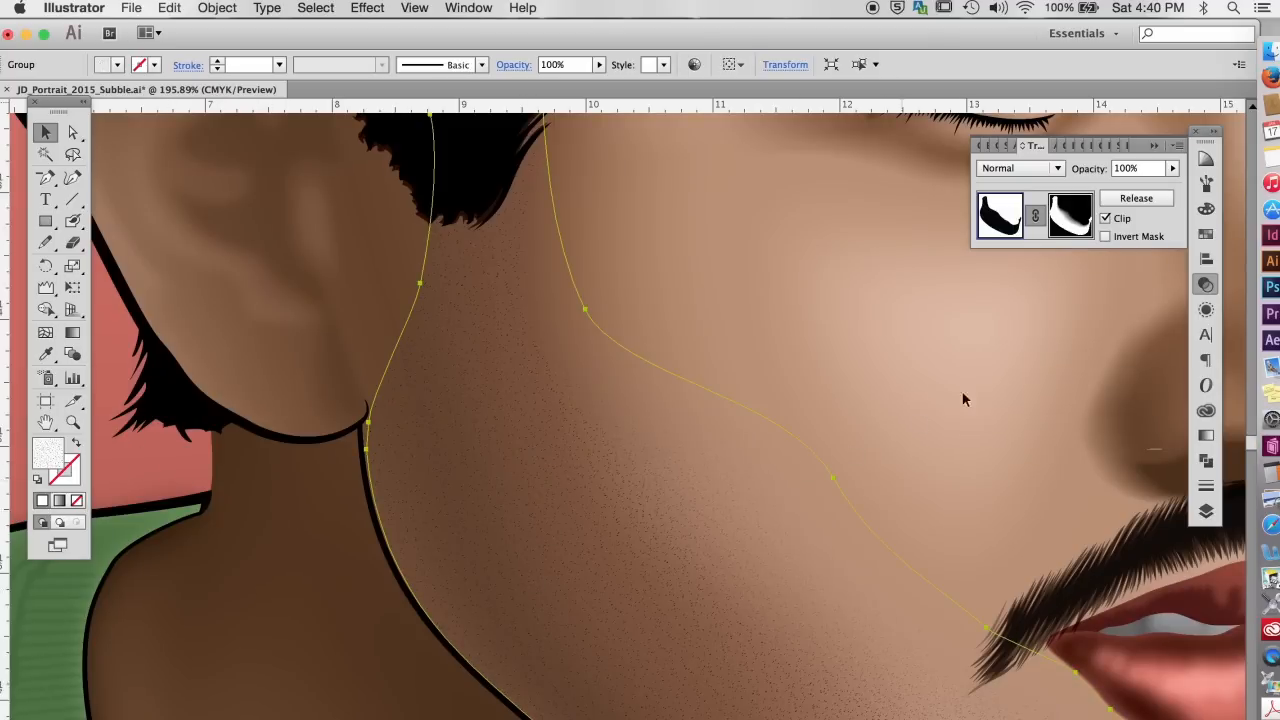
{"action": "left_click", "coordinate": [1057, 168]}
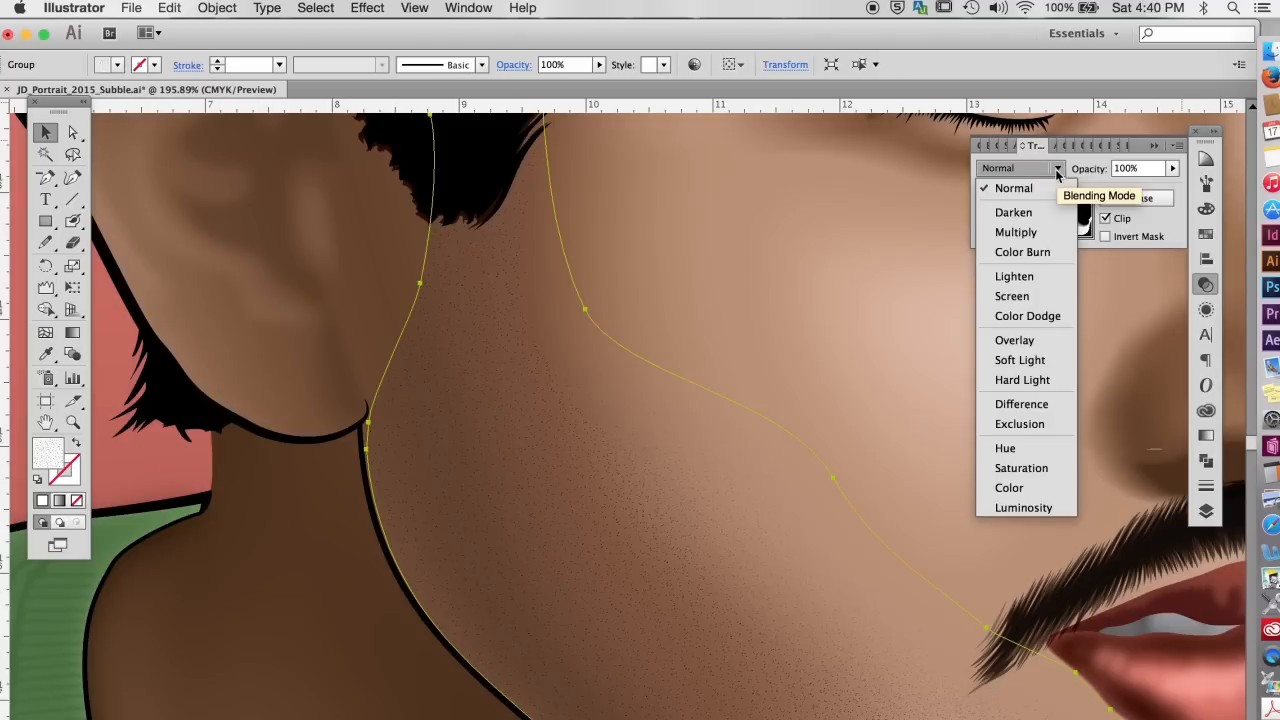
{"action": "left_click", "coordinate": [1015, 231]}
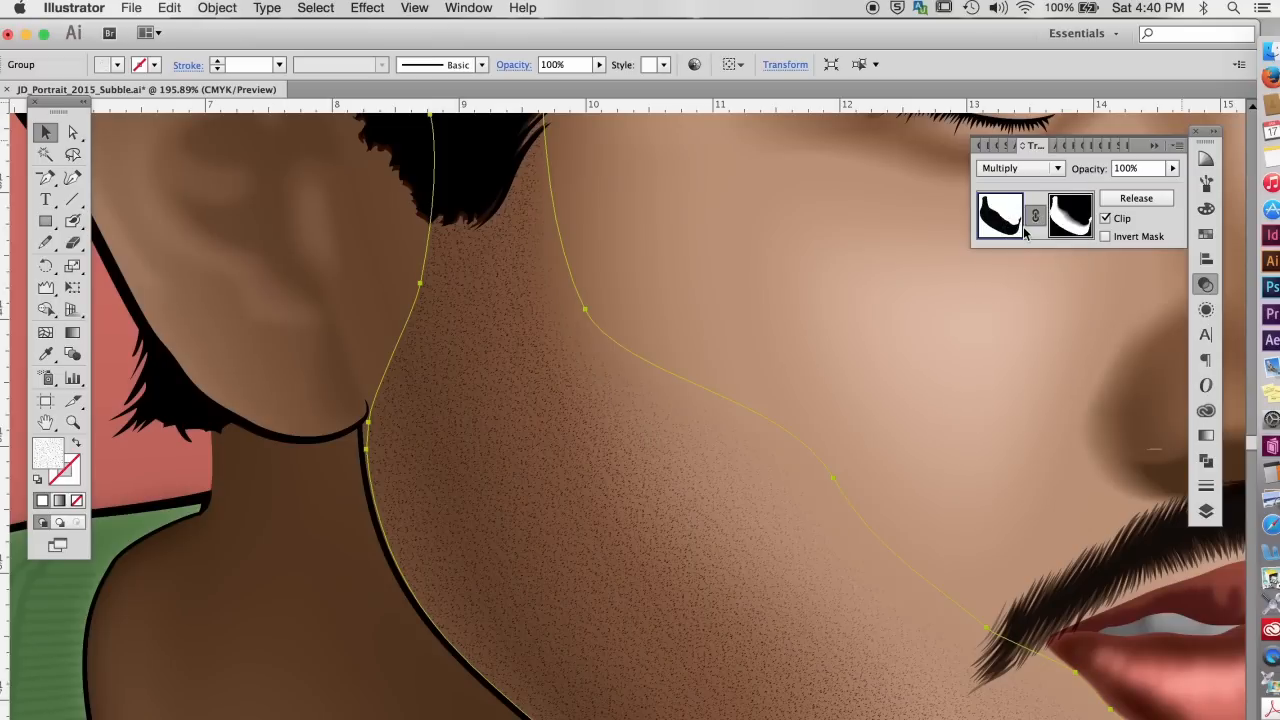
{"action": "left_click", "coordinate": [125, 478]}
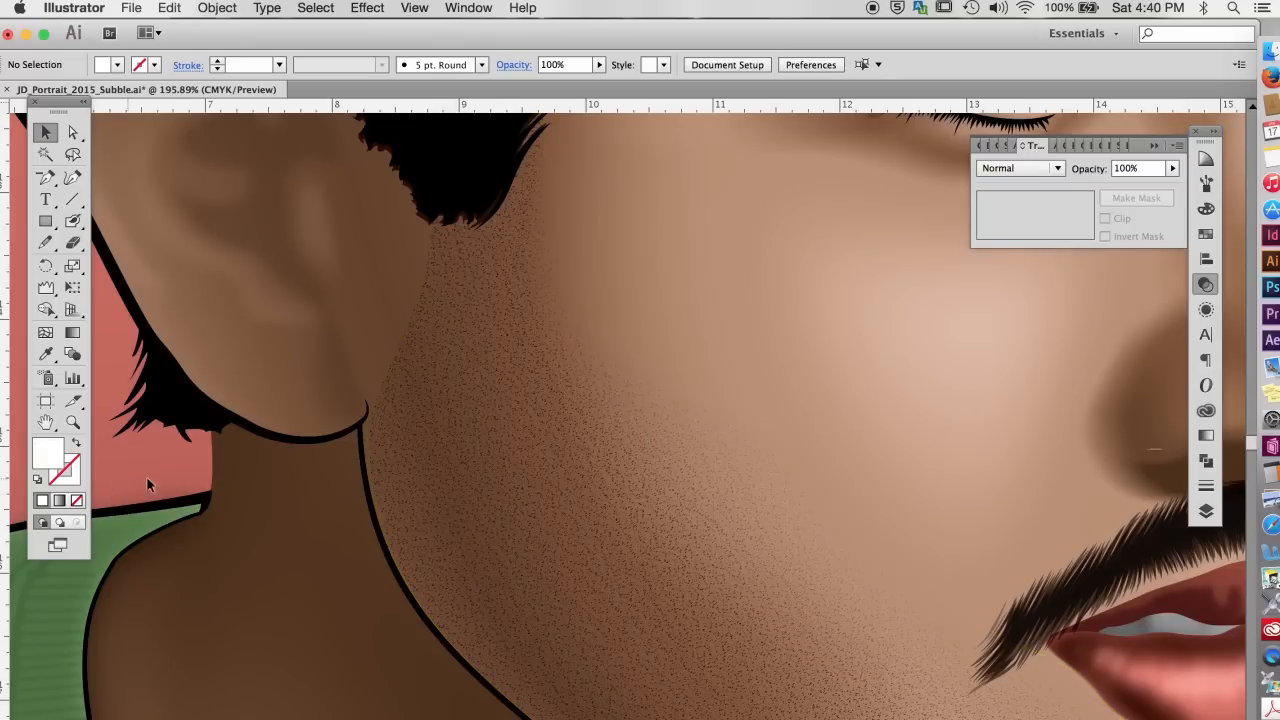